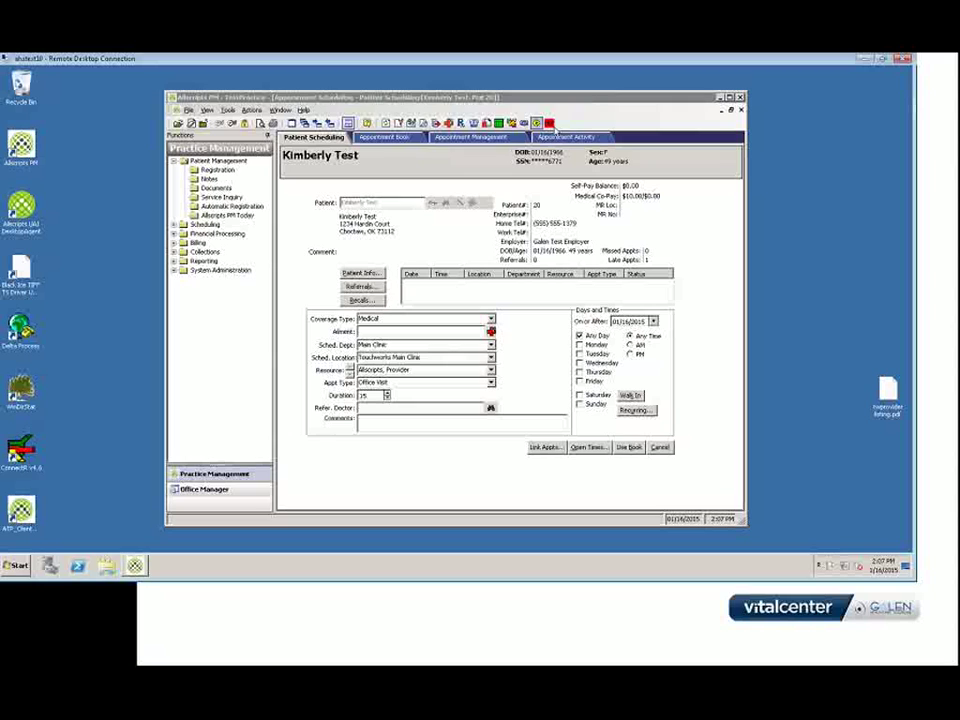
Expand the Scheduling folder in the function tree and maximize the practice management window
click(210, 160)
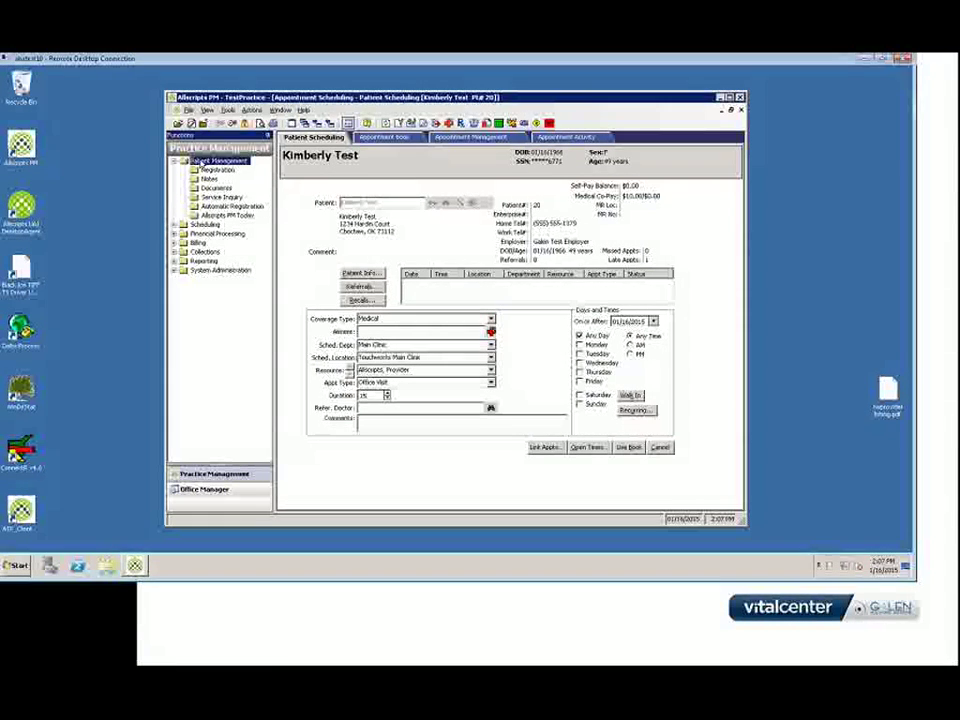
click(195, 224)
click(174, 225)
click(174, 225)
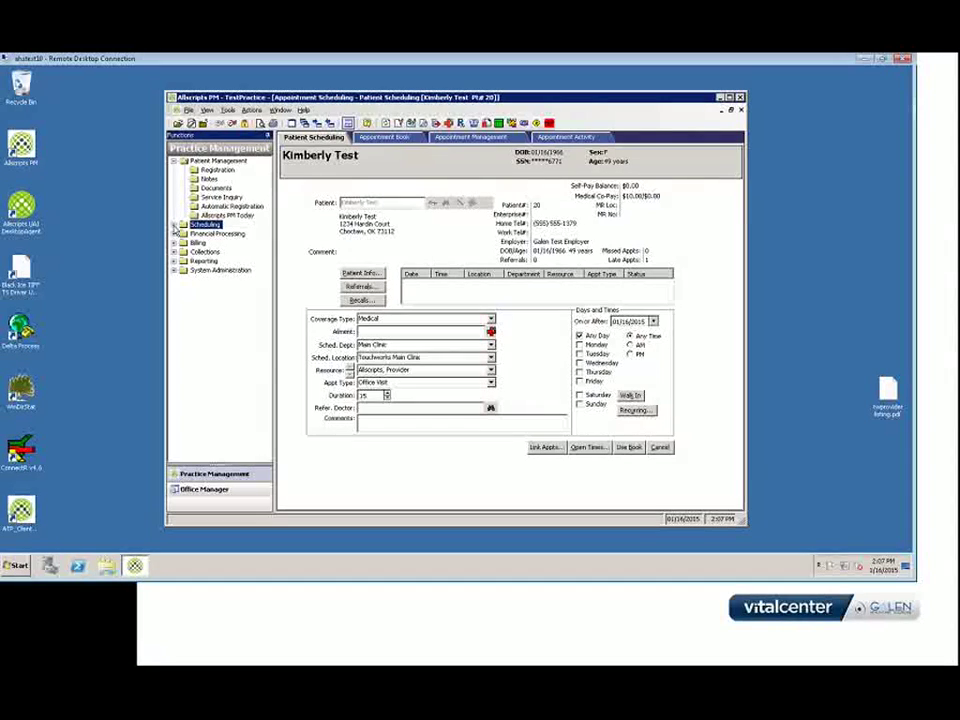
click(174, 225)
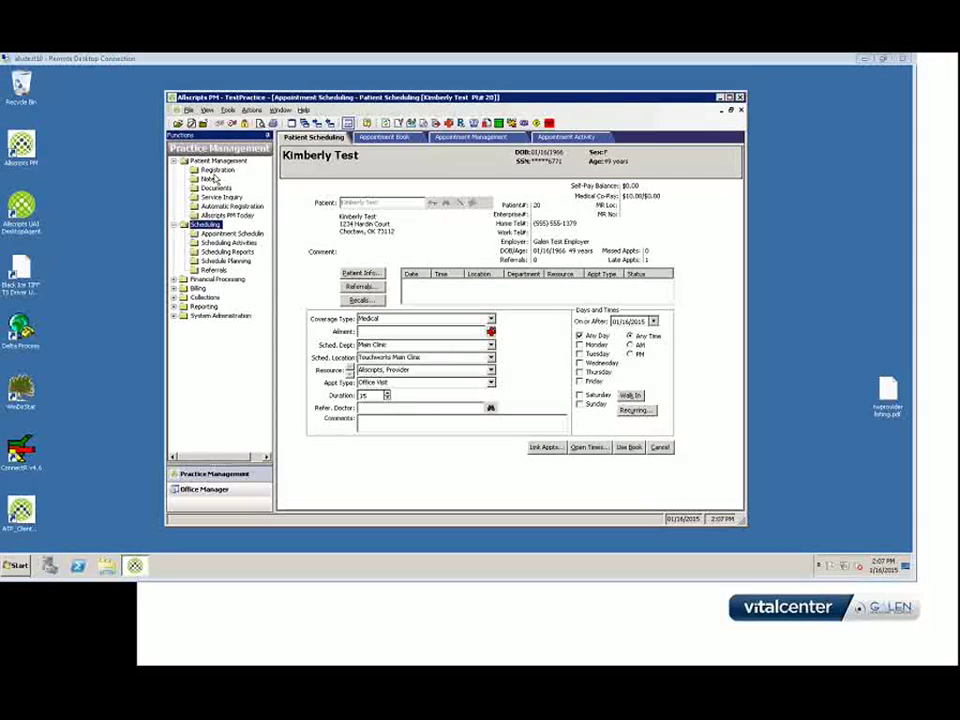
click(729, 97)
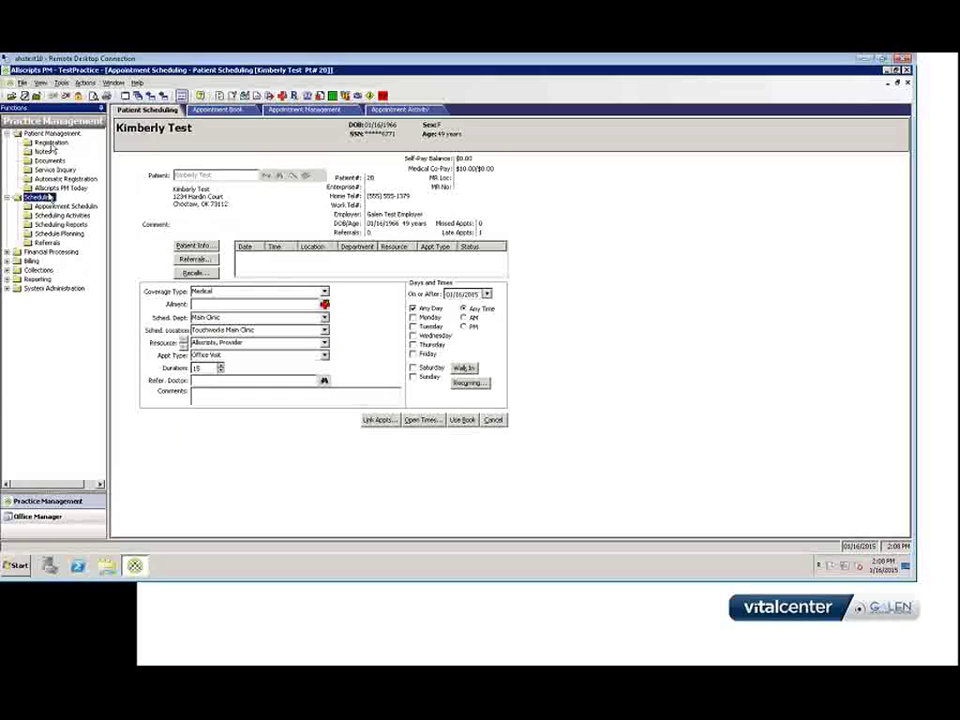
Decline starting another Appointment Scheduling window and open Registration for the current patient
double_click(47, 208)
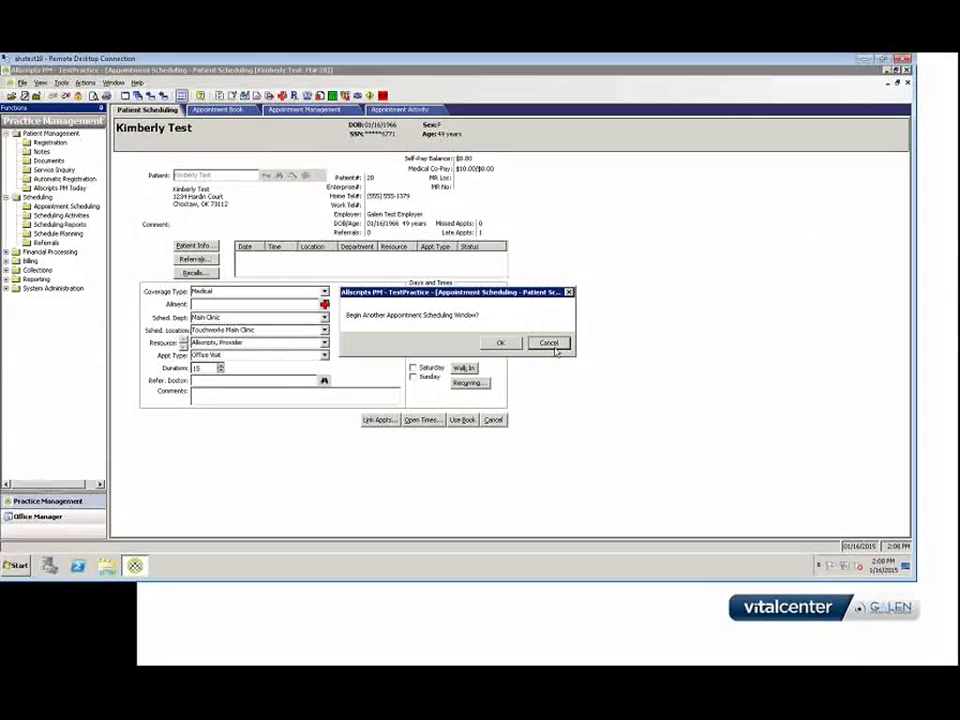
click(549, 343)
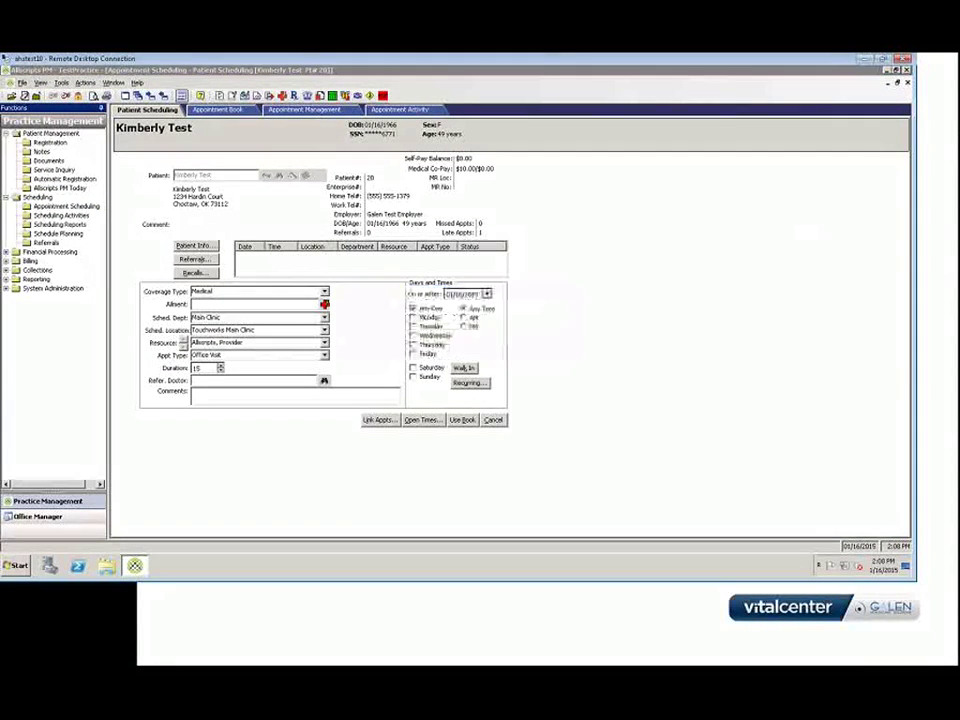
double_click(52, 144)
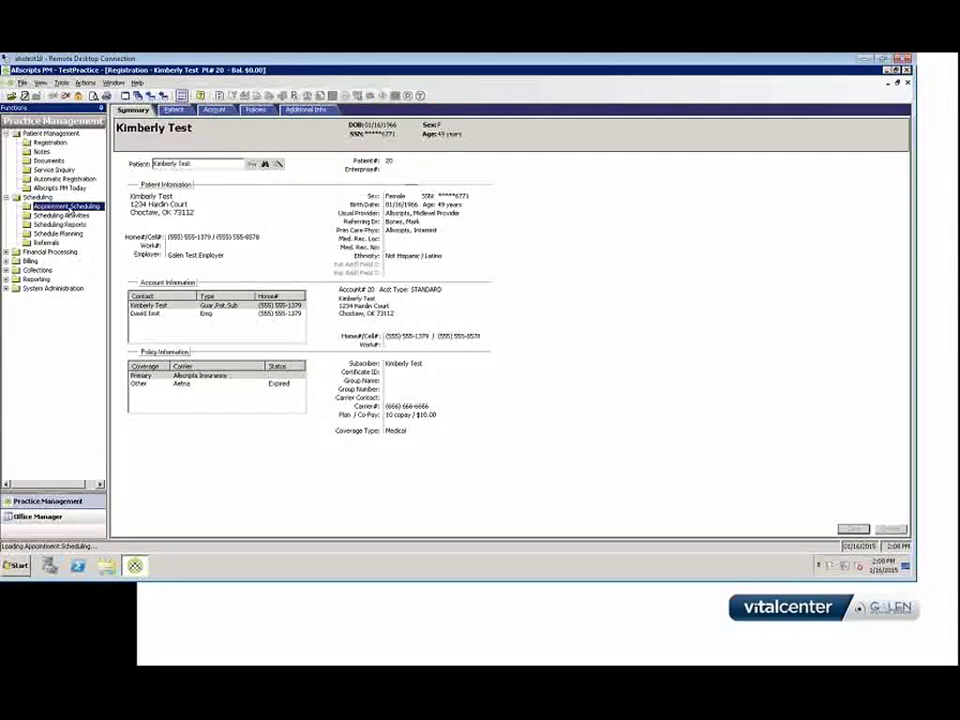
Switch from Registration to Appointment Scheduling for the current patient and return to the patient's Registration summary
click(60, 210)
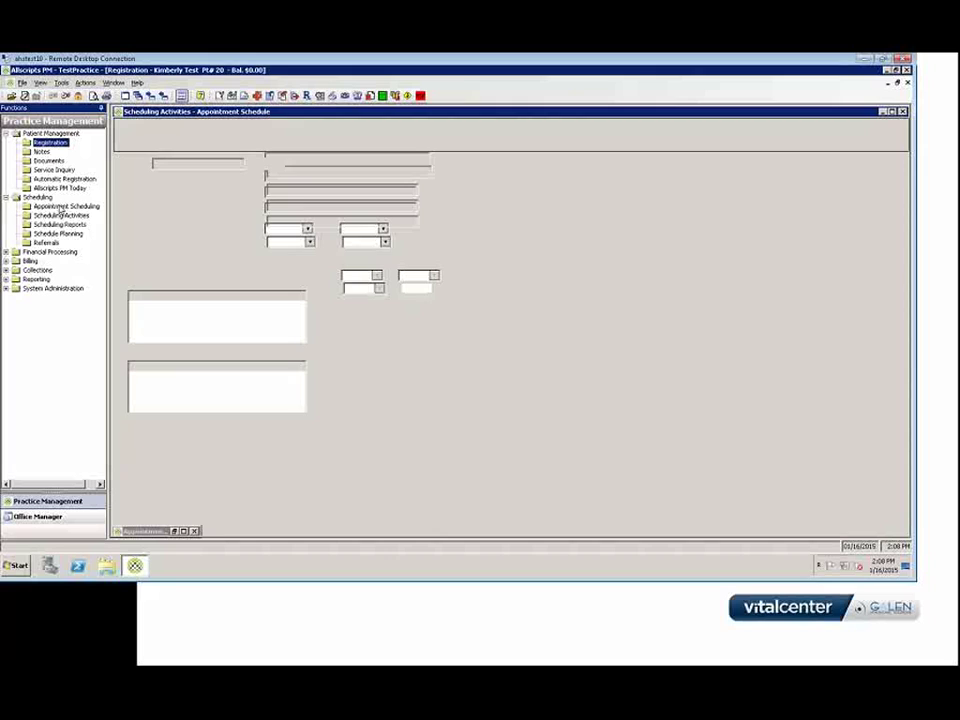
right_click(60, 210)
click(140, 212)
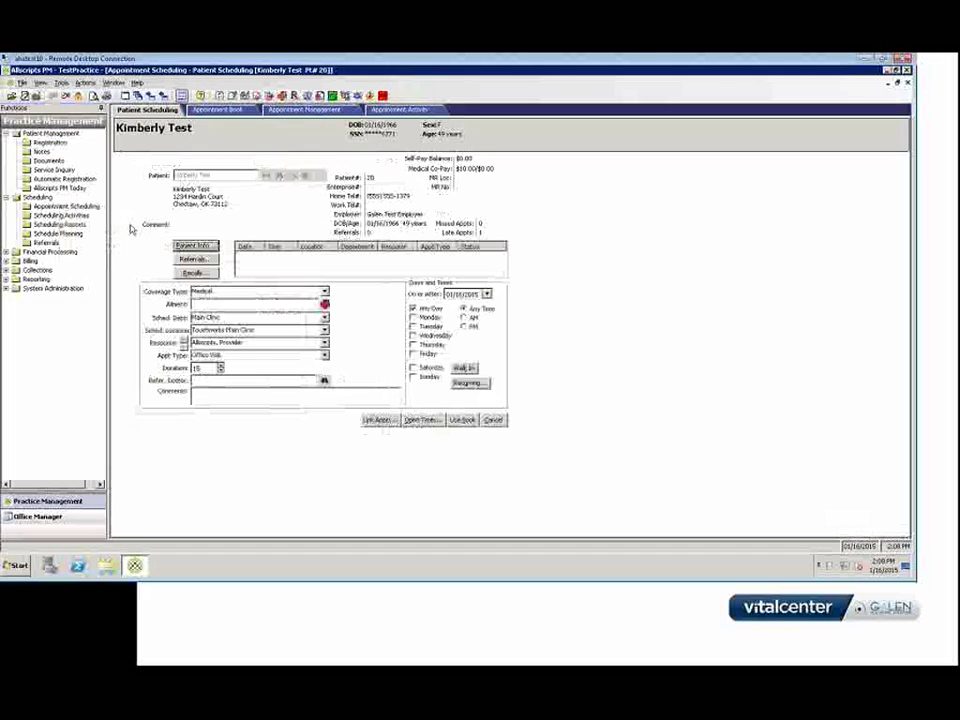
click(52, 143)
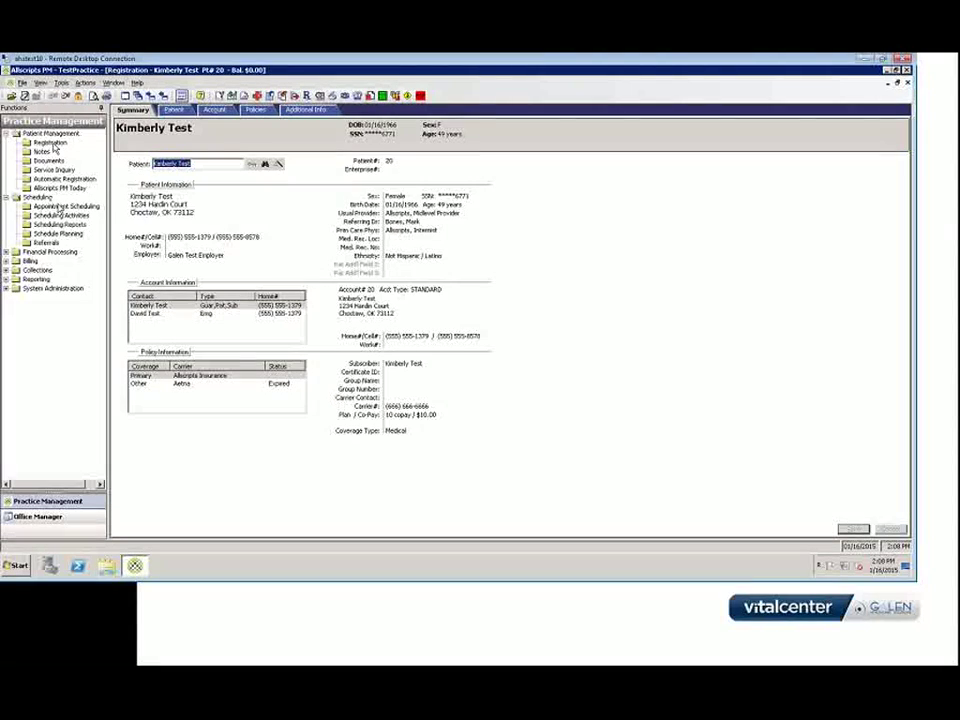
Open a blank Appointment Scheduling in a new window and cascade all open windows
right_click(60, 208)
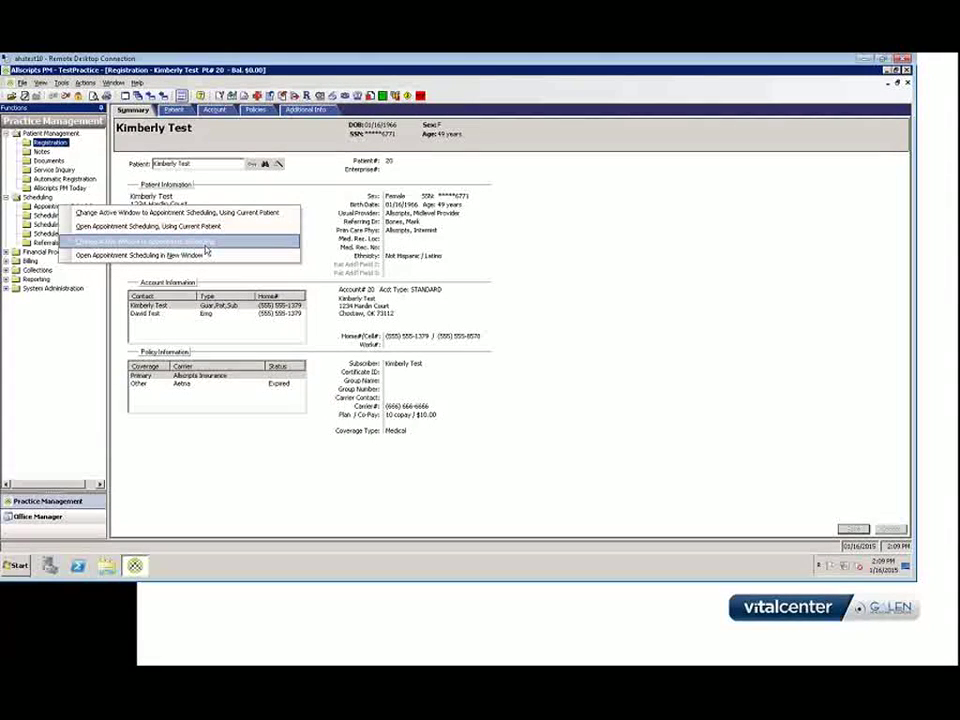
click(108, 256)
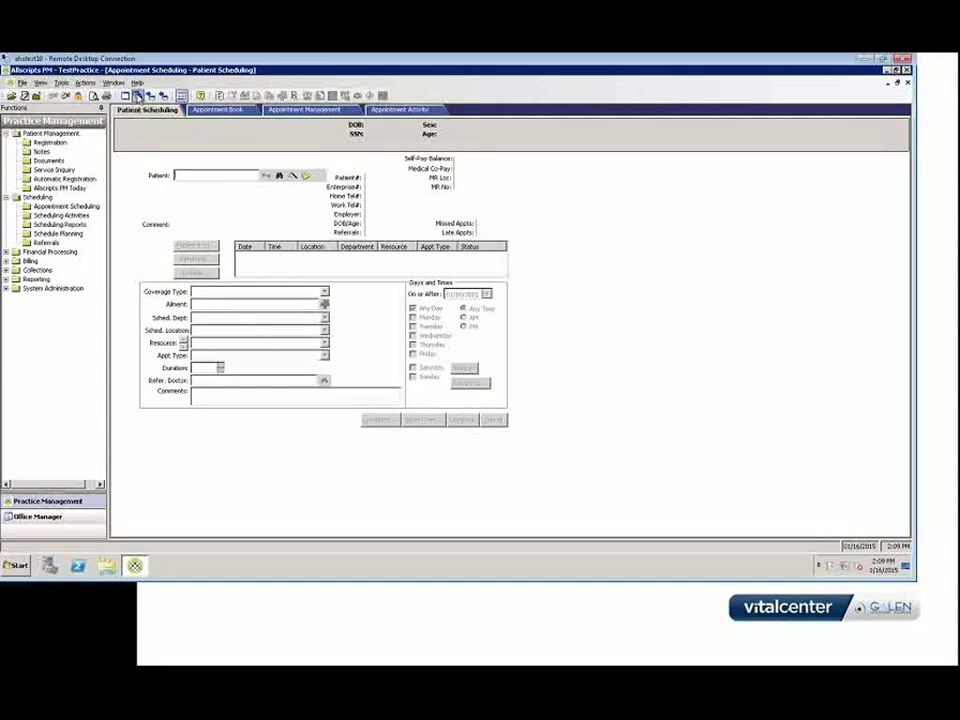
click(137, 96)
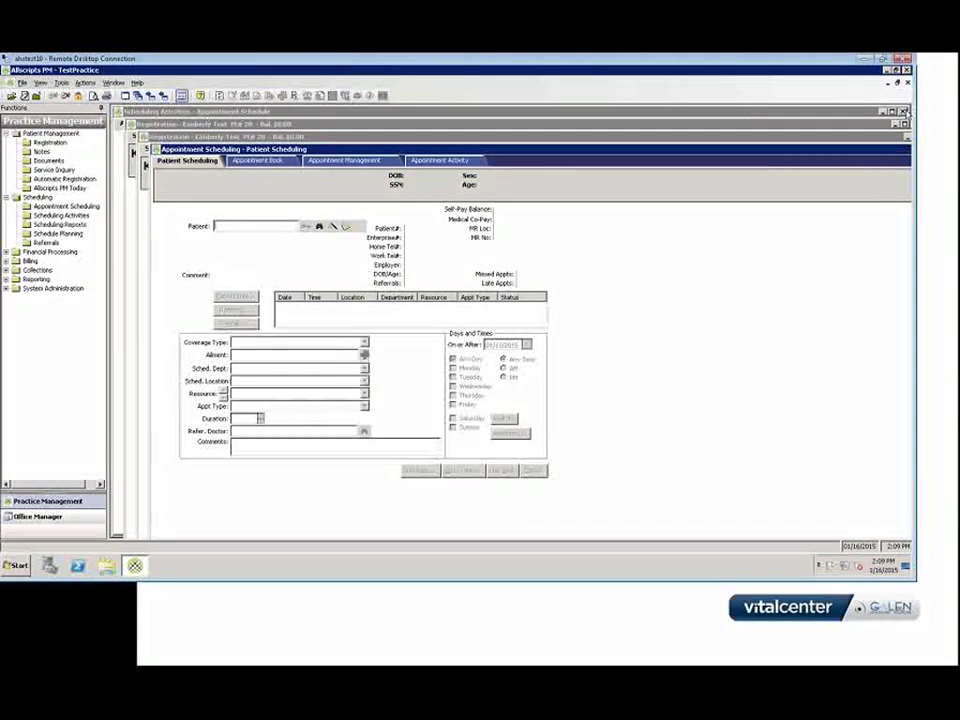
Close the Scheduling Activities window and one of the two Registration windows, and cascade the remaining windows
click(903, 111)
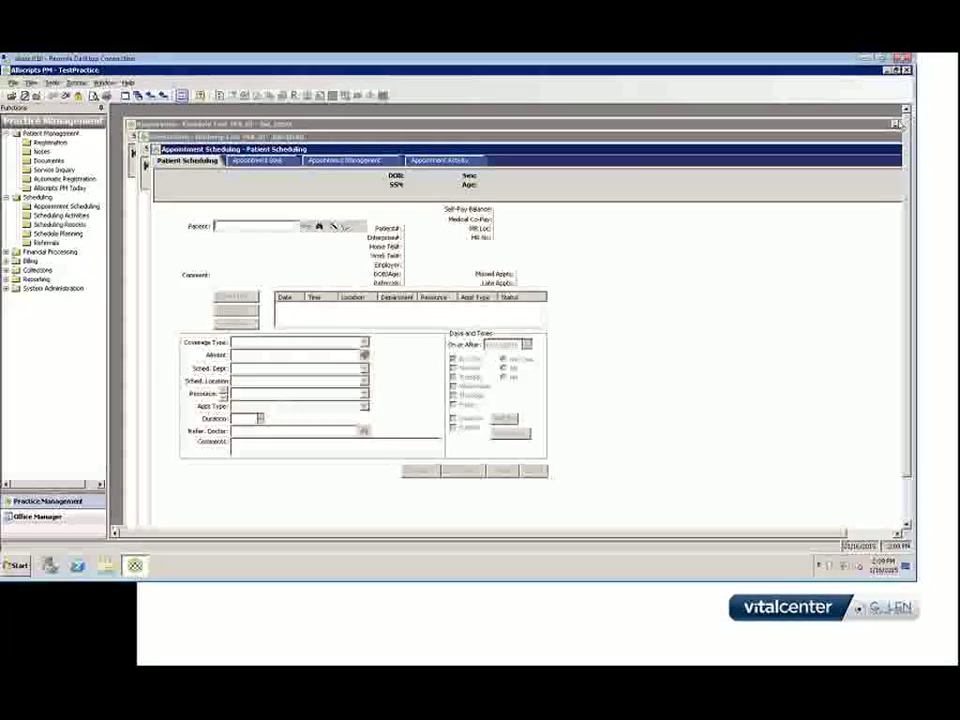
click(895, 124)
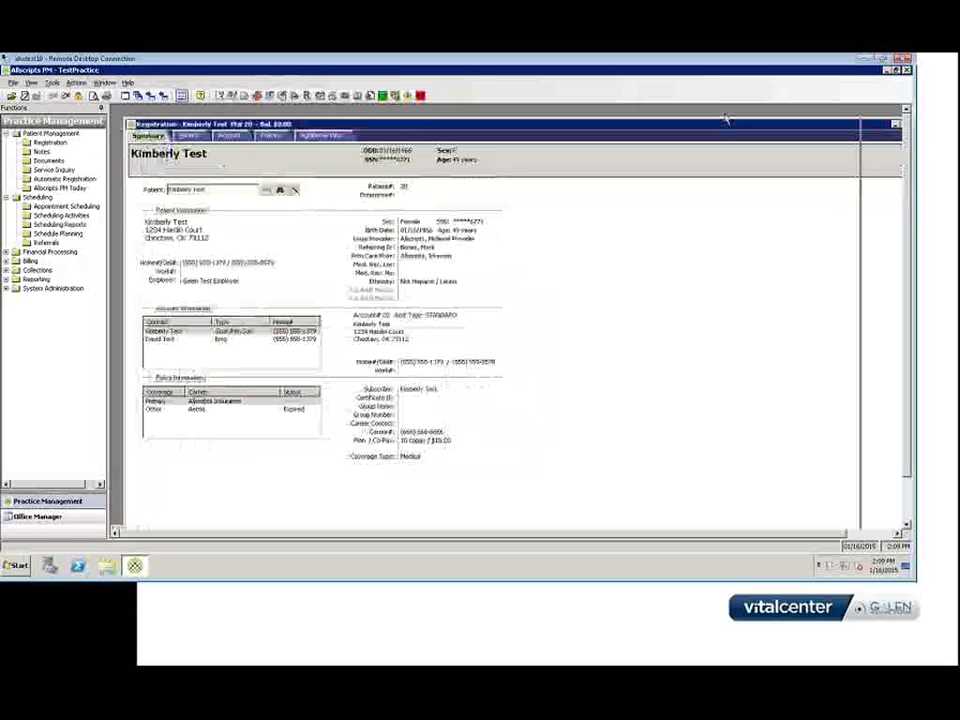
click(855, 119)
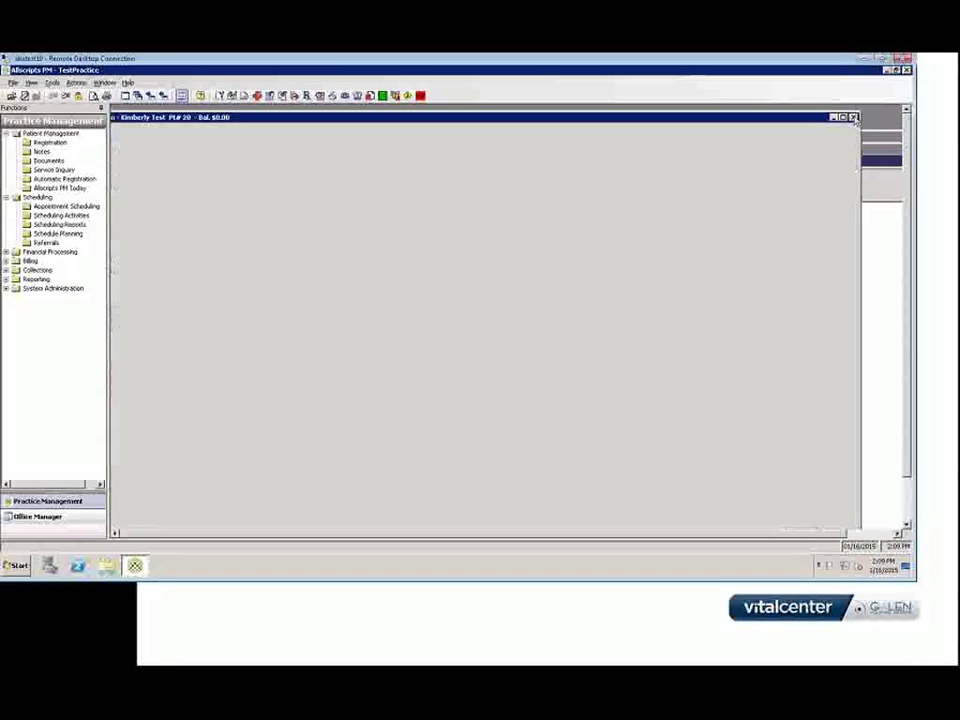
click(138, 97)
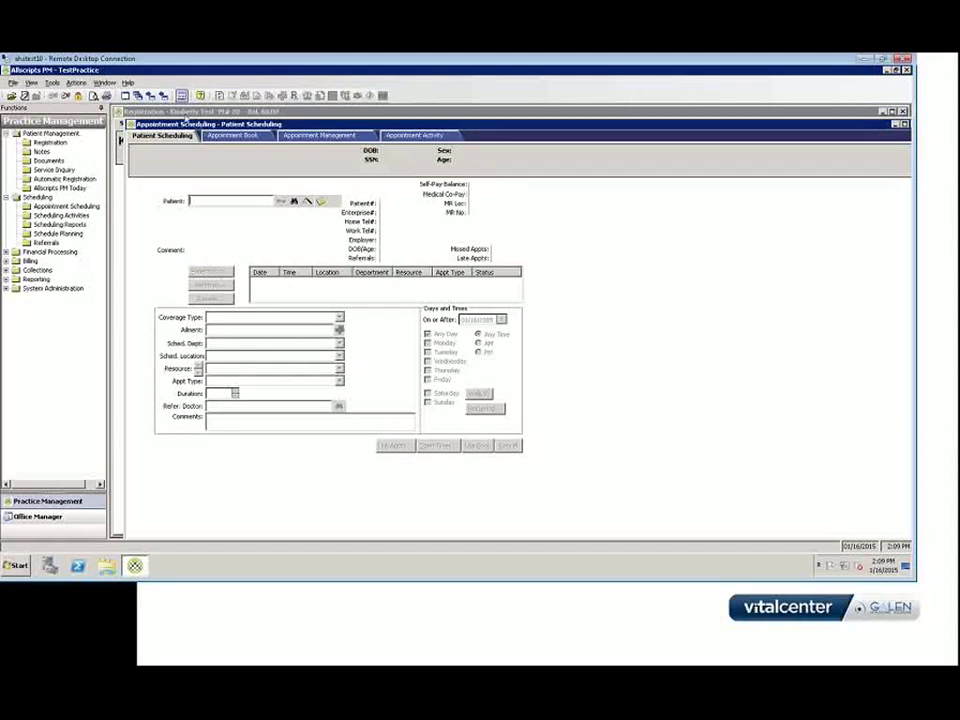
Cycle between the Registration and Appointment Scheduling windows, view the Appointment Book, and return to Registration
click(161, 96)
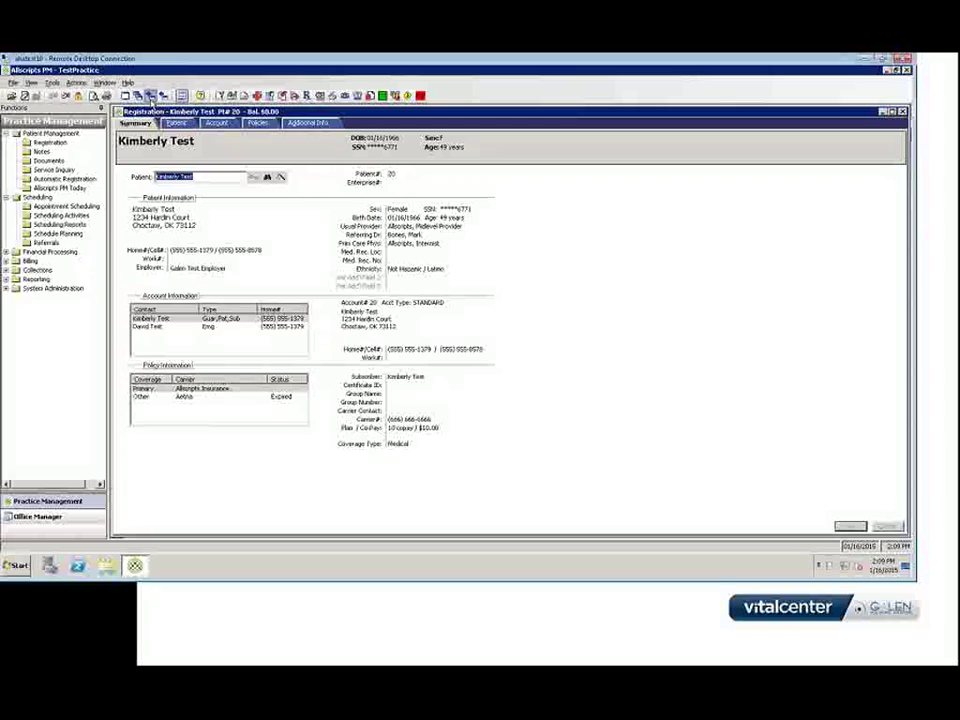
click(162, 96)
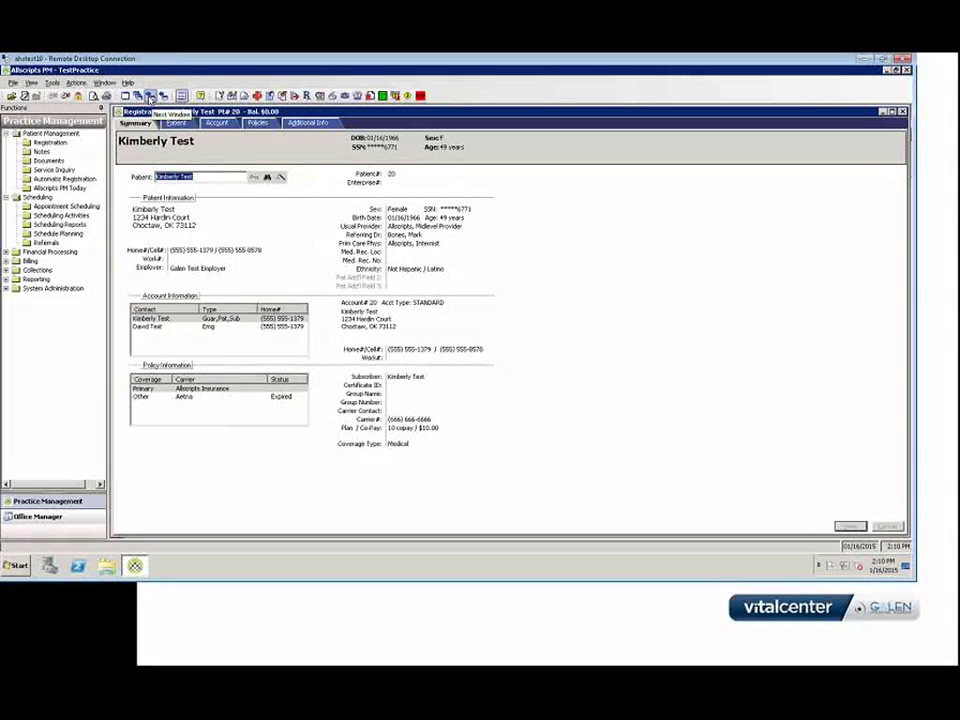
click(149, 96)
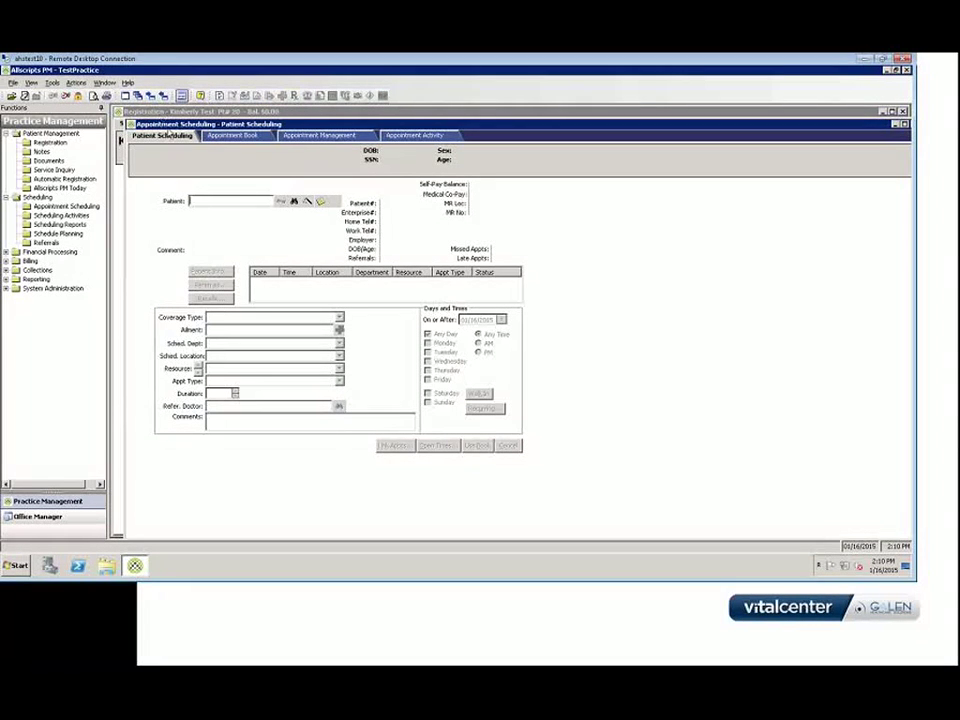
click(228, 136)
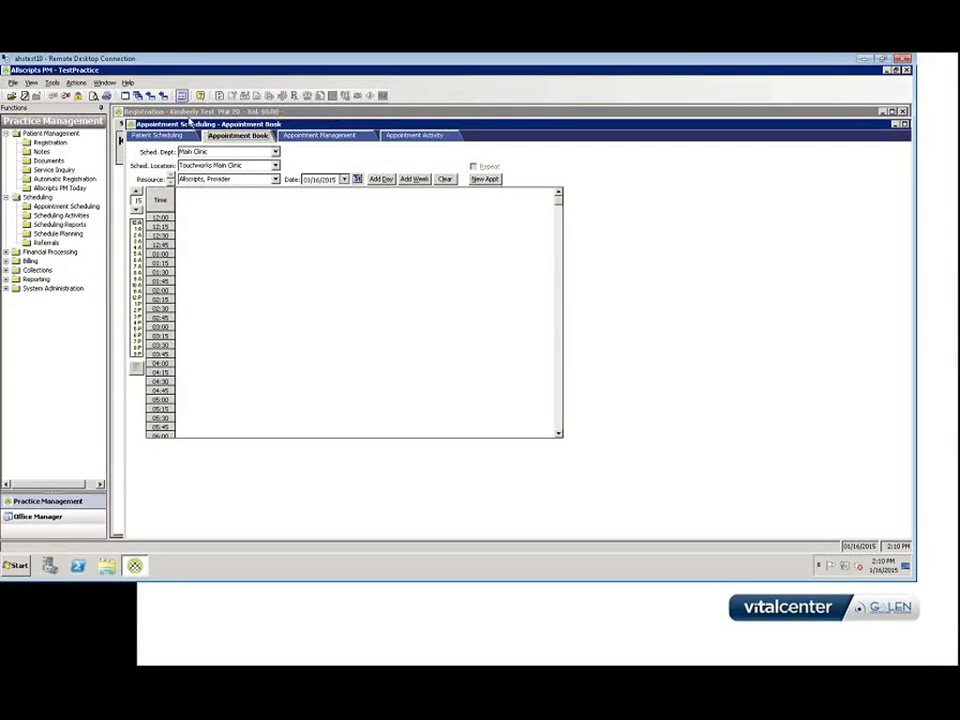
click(188, 112)
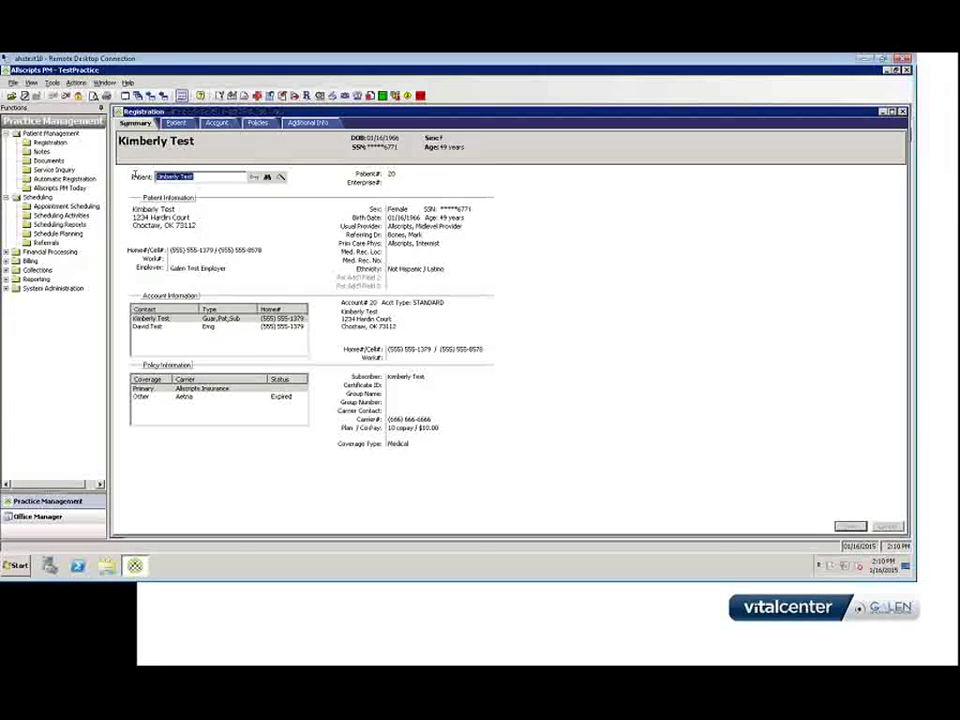
Clear the current patient in Registration and load another patient by patient number
key(Delete)
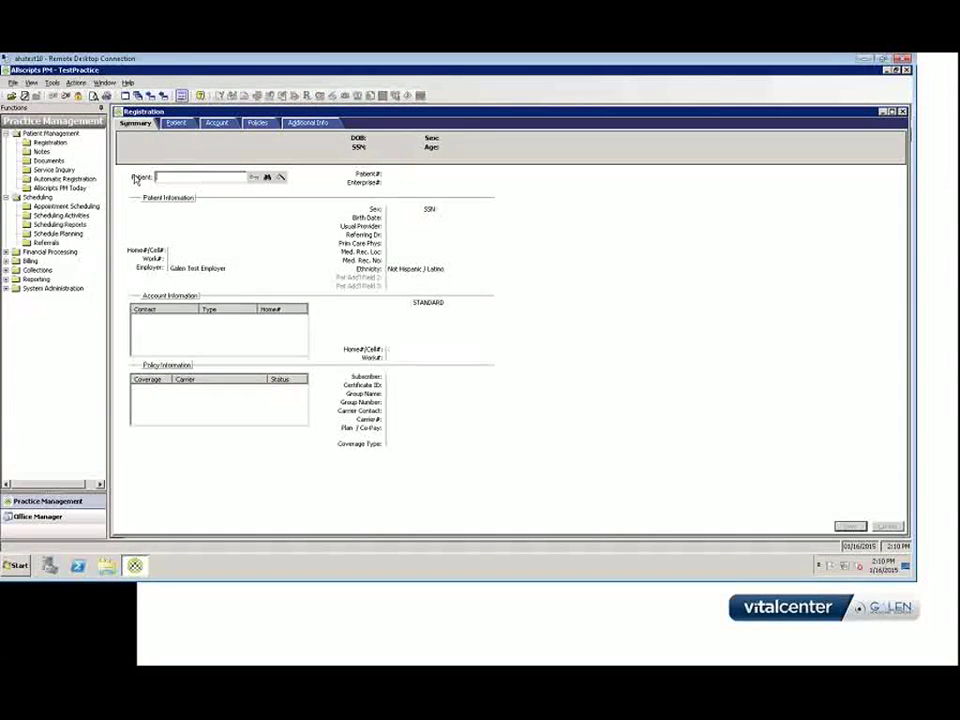
text(38)
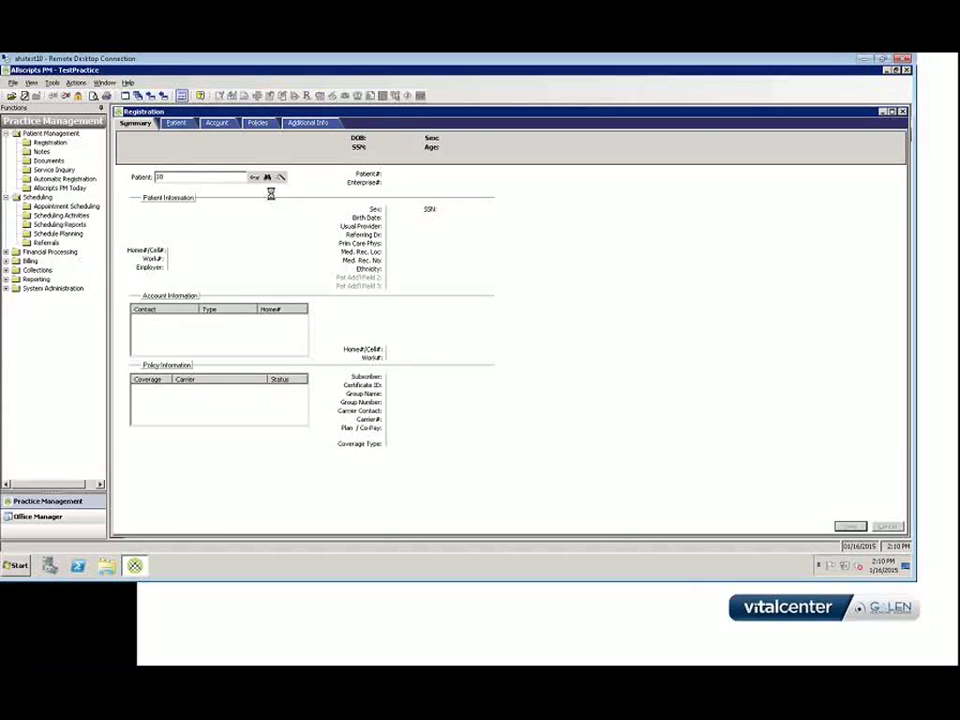
key(Return)
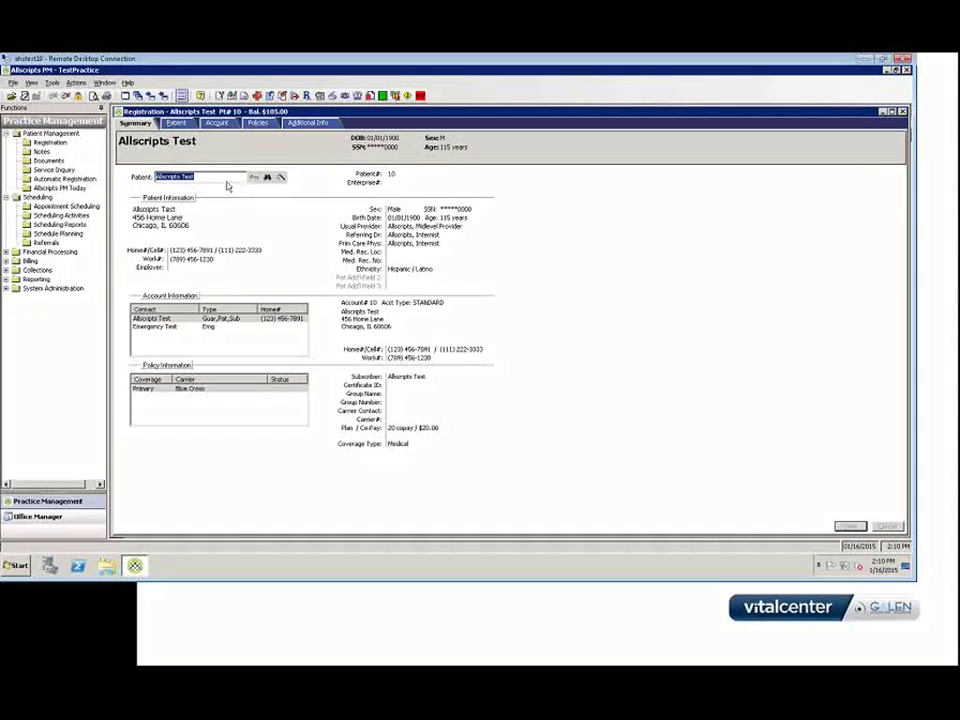
Clear the loaded patient and look up patients by last name and first initial in Patient Lookup
click(226, 179)
drag(226, 179, 152, 178)
key(Delete)
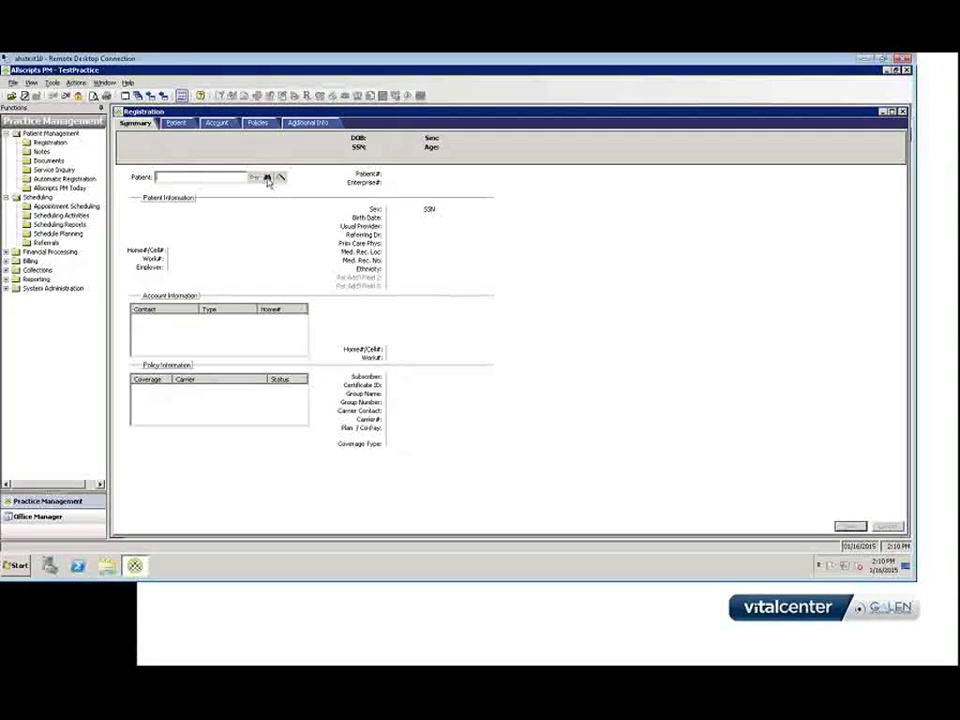
text(test, k)
click(267, 177)
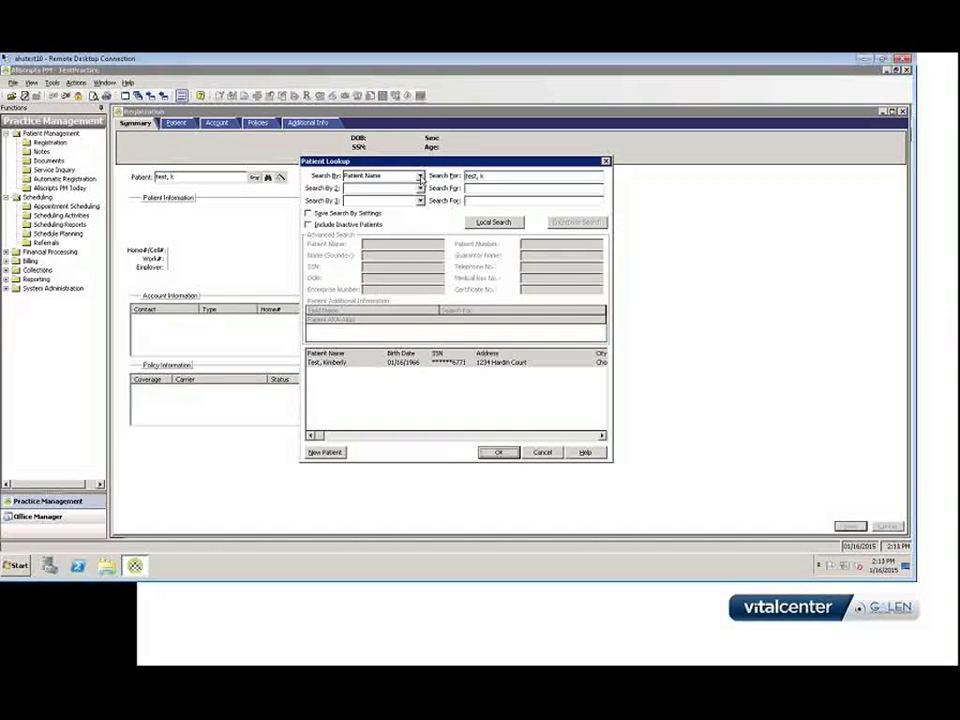
Examine the available search criteria in Patient Lookup, from Patient Name through Advanced Search
click(420, 176)
click(364, 186)
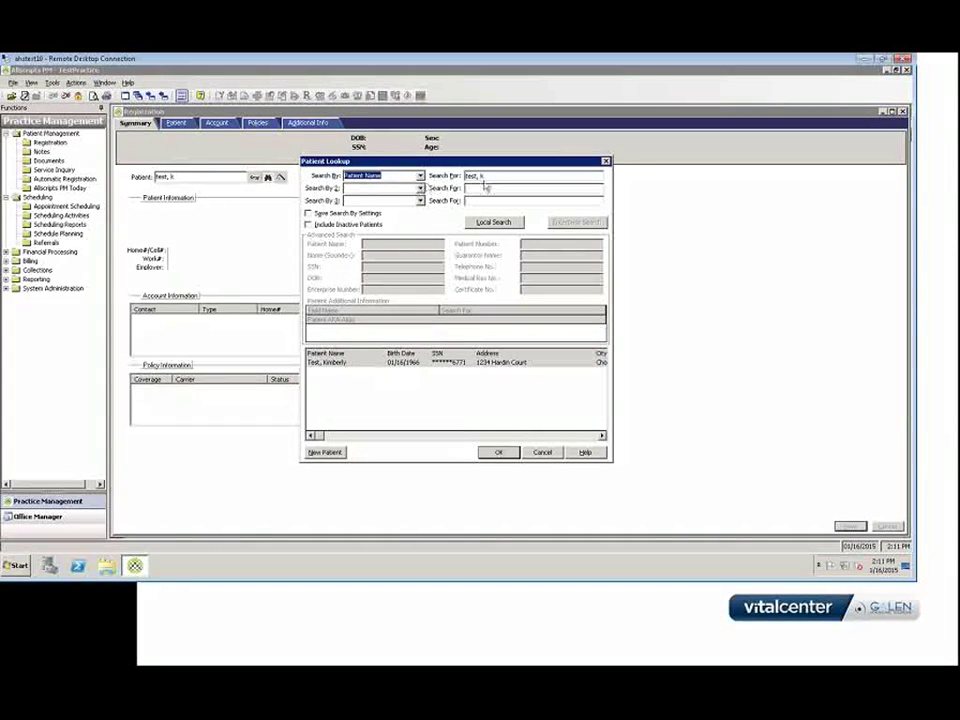
click(420, 188)
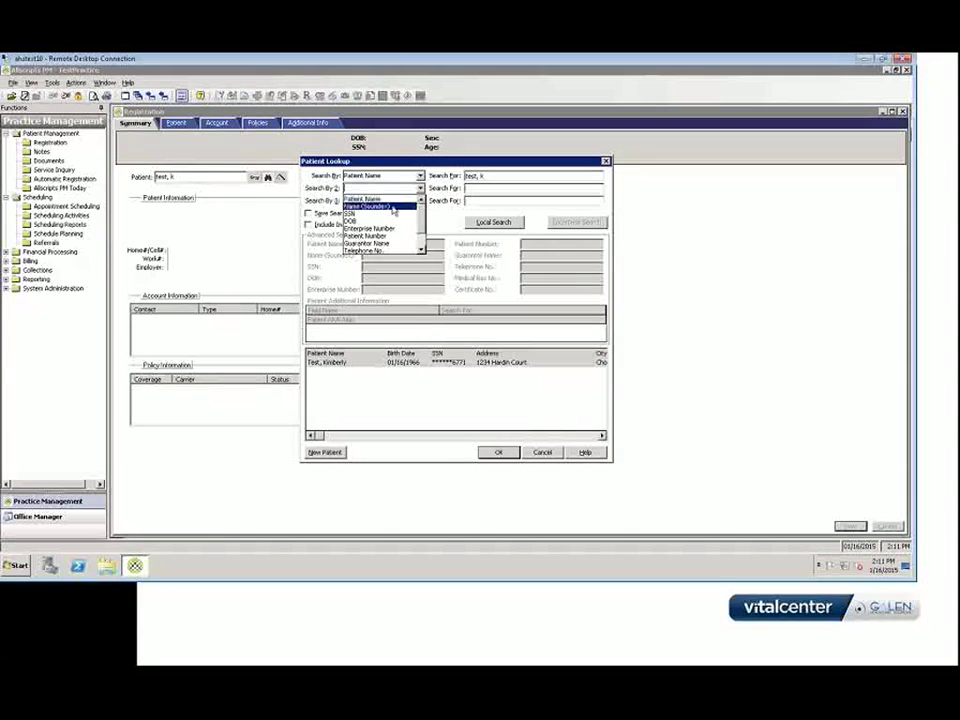
click(420, 189)
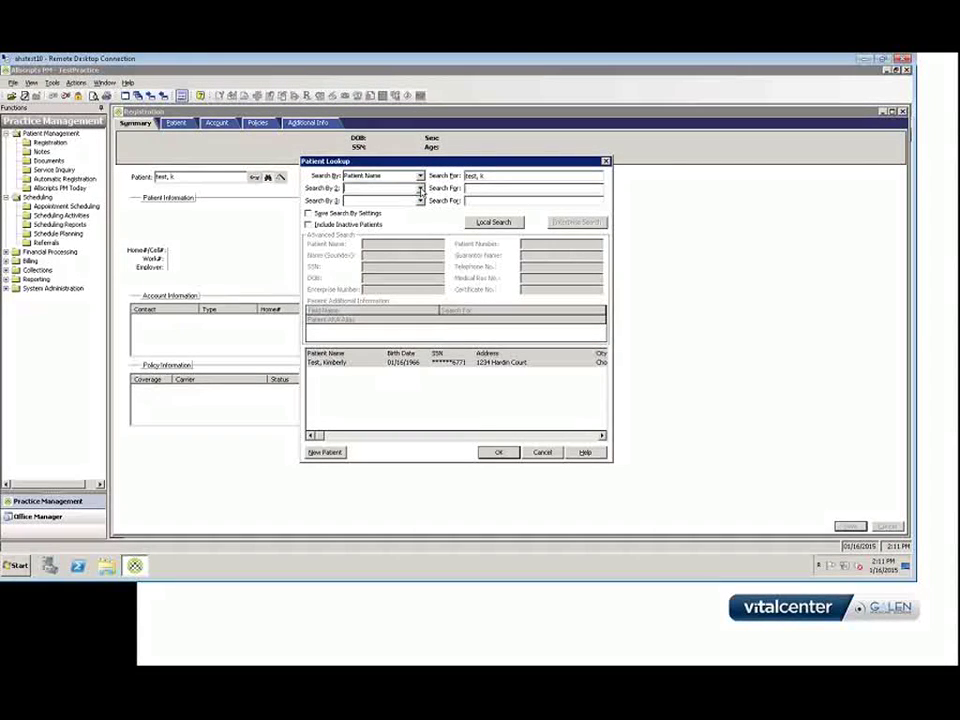
click(420, 176)
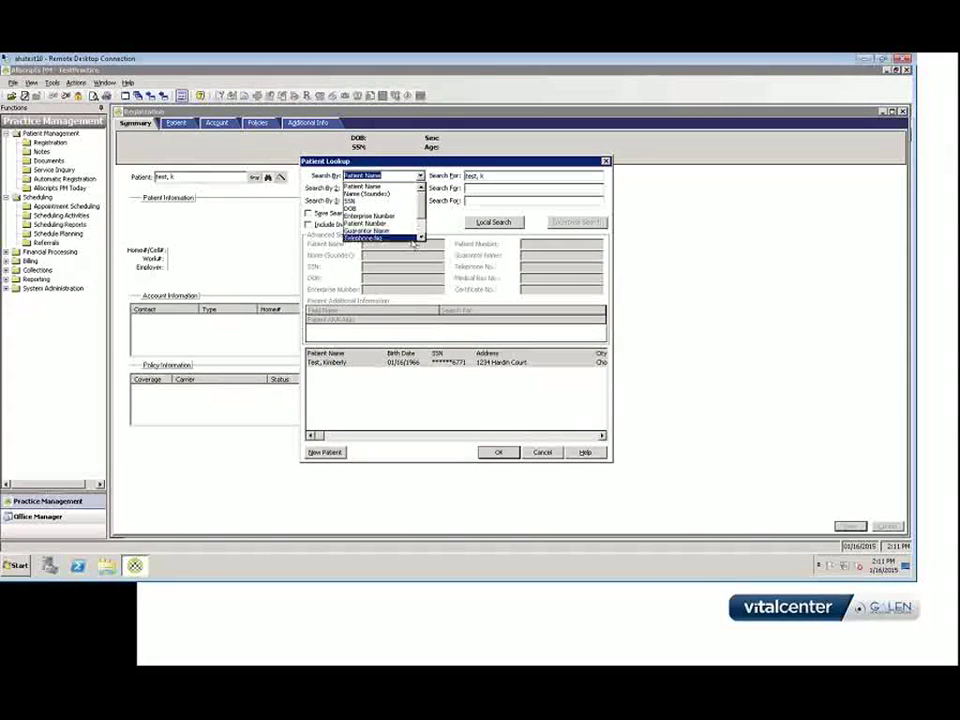
click(421, 238)
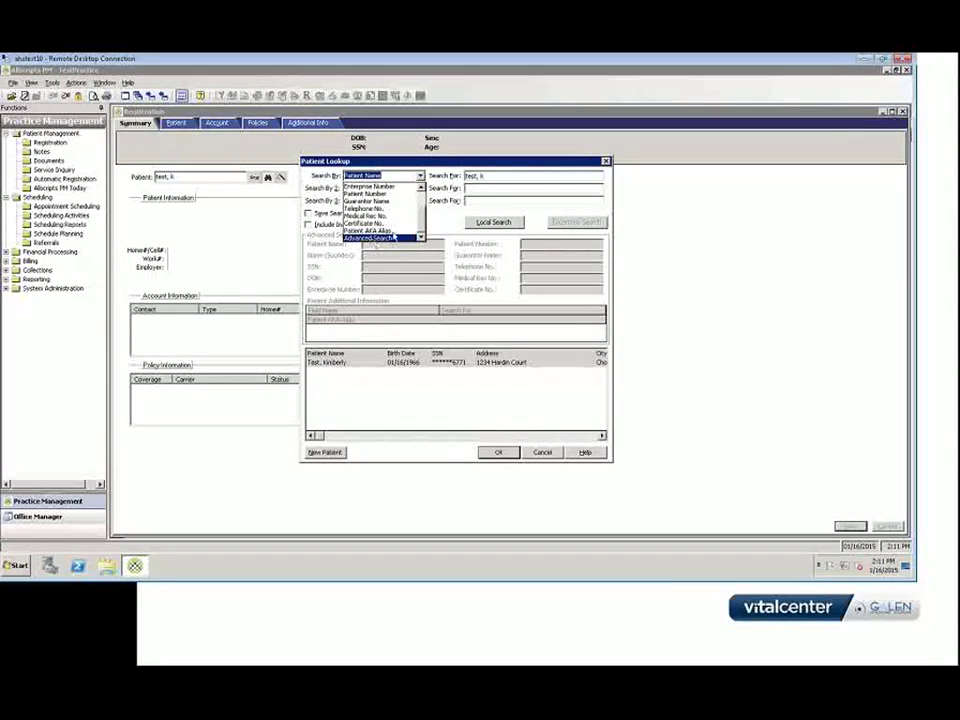
scroll(422, 210, up, 1)
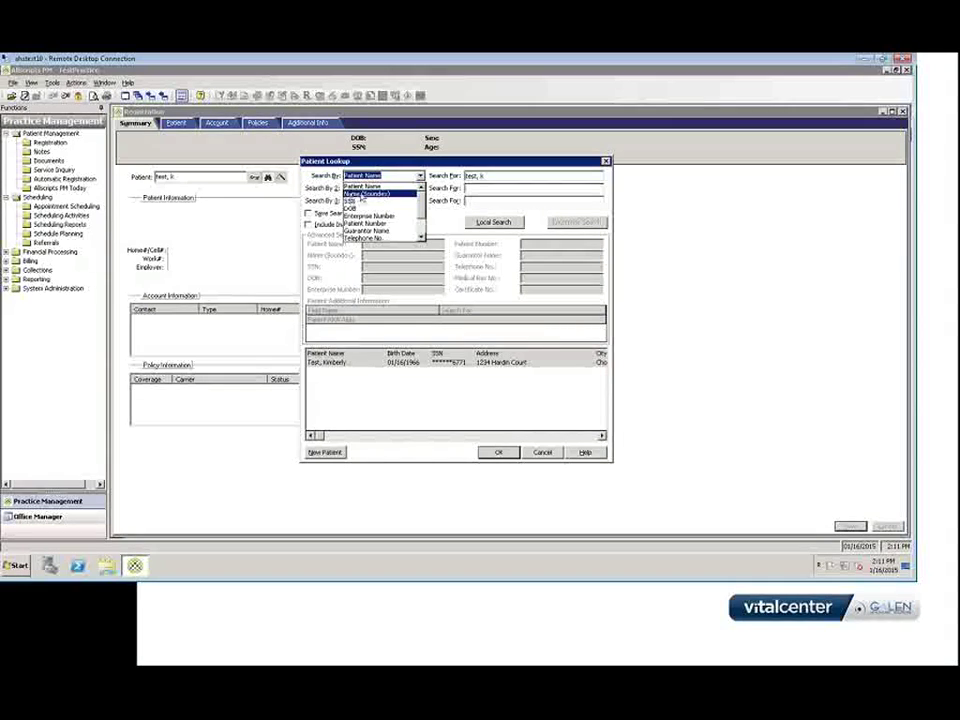
Set the first search criterion to Name (Soundex) and replace the search text with a patient's last name
click(361, 195)
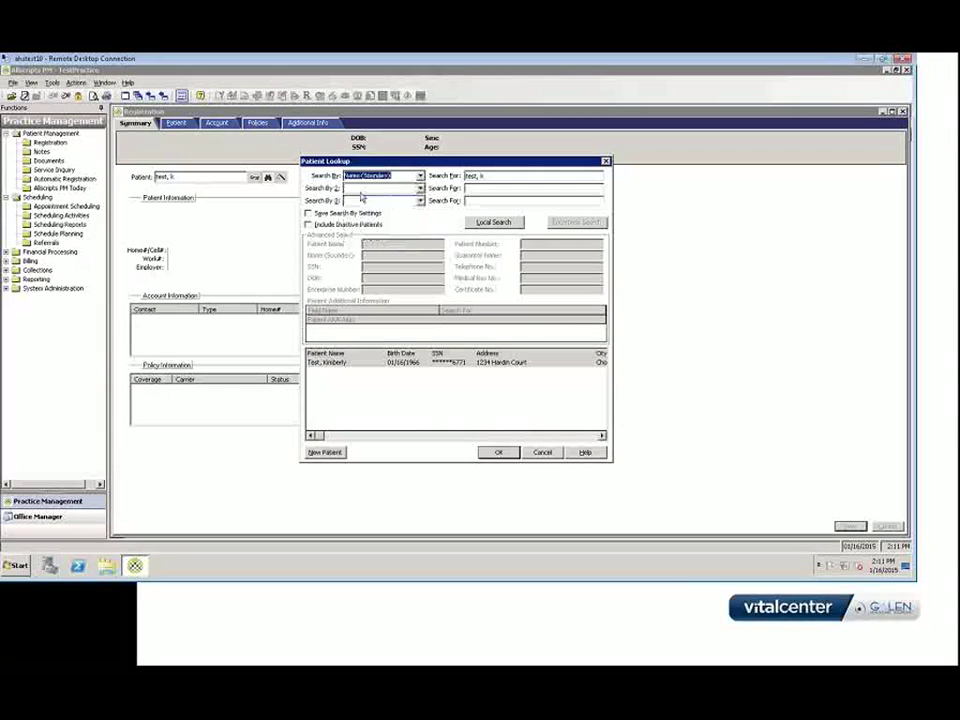
key(Tab)
click(512, 177)
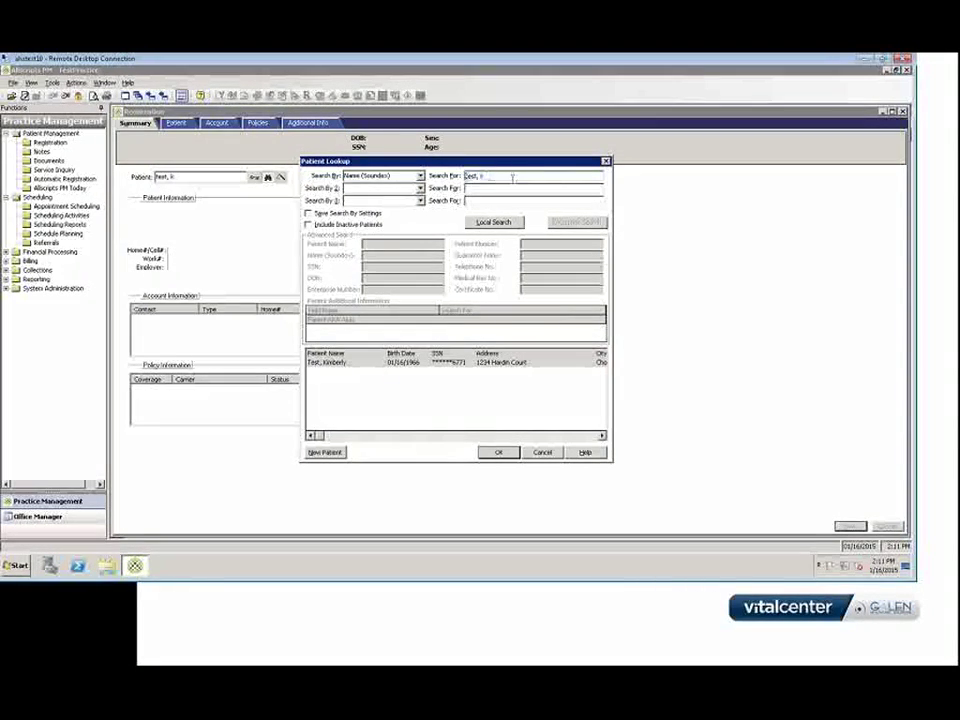
key(BackSpace)
key(BackSpace)
key(BackSpace)
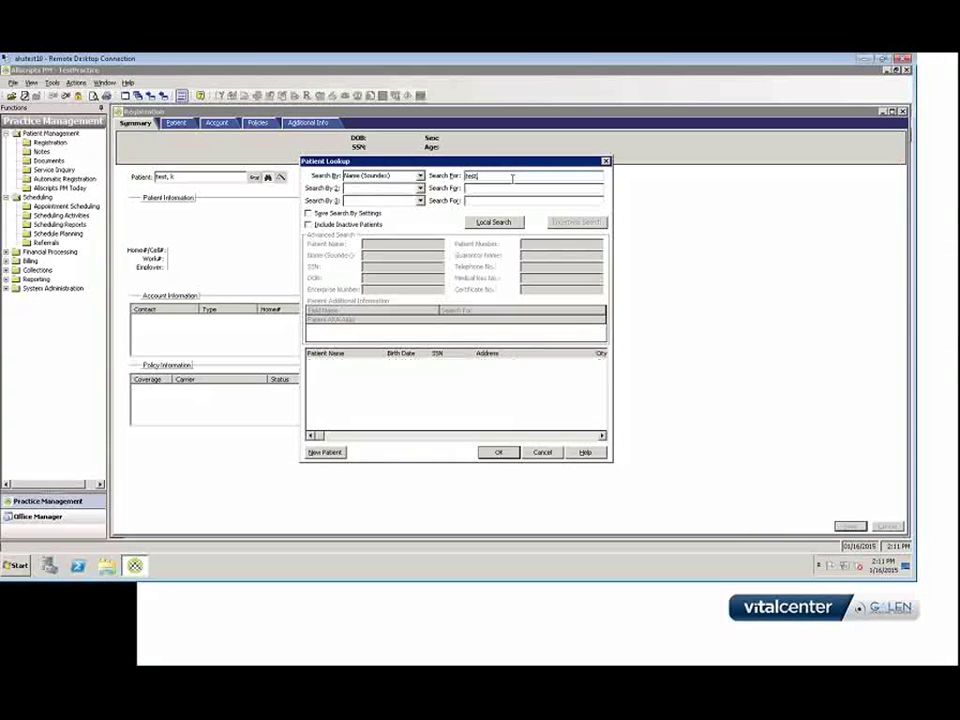
key(BackSpace)
key(BackSpace)
key(BackSpace)
key(BackSpace)
text(Smith)
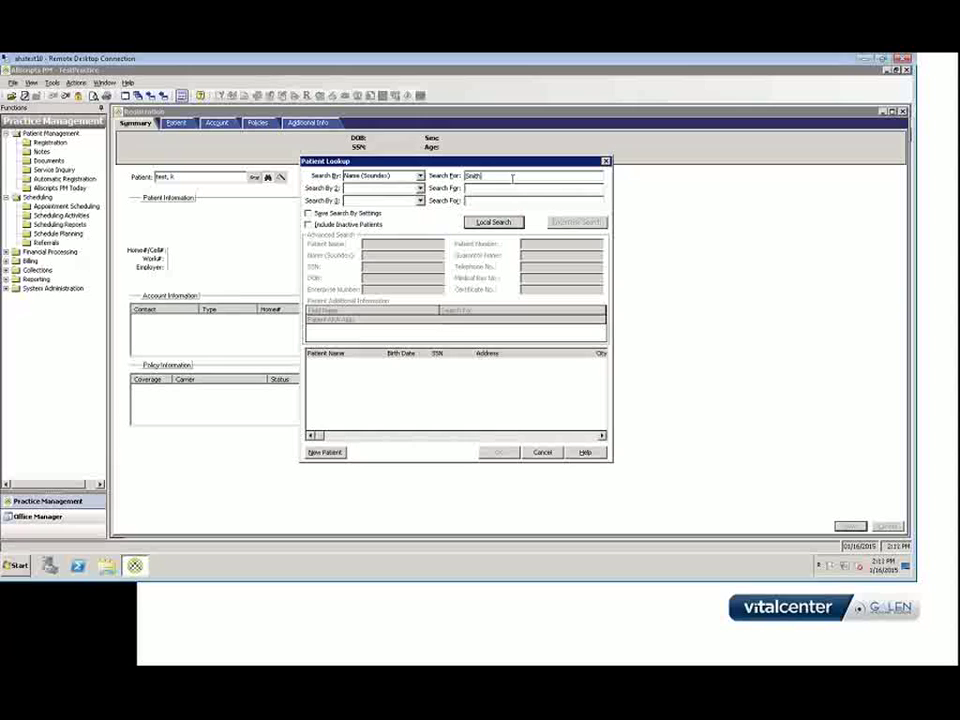
Change the search criterion to Patient Name and run a local search for the entered last name
click(420, 176)
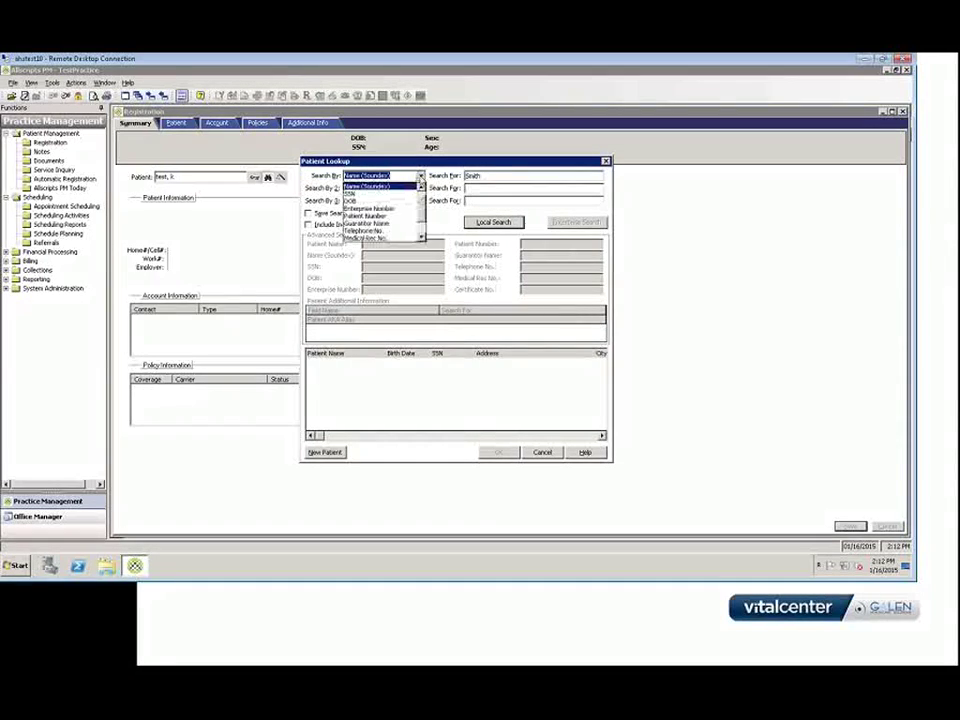
click(362, 186)
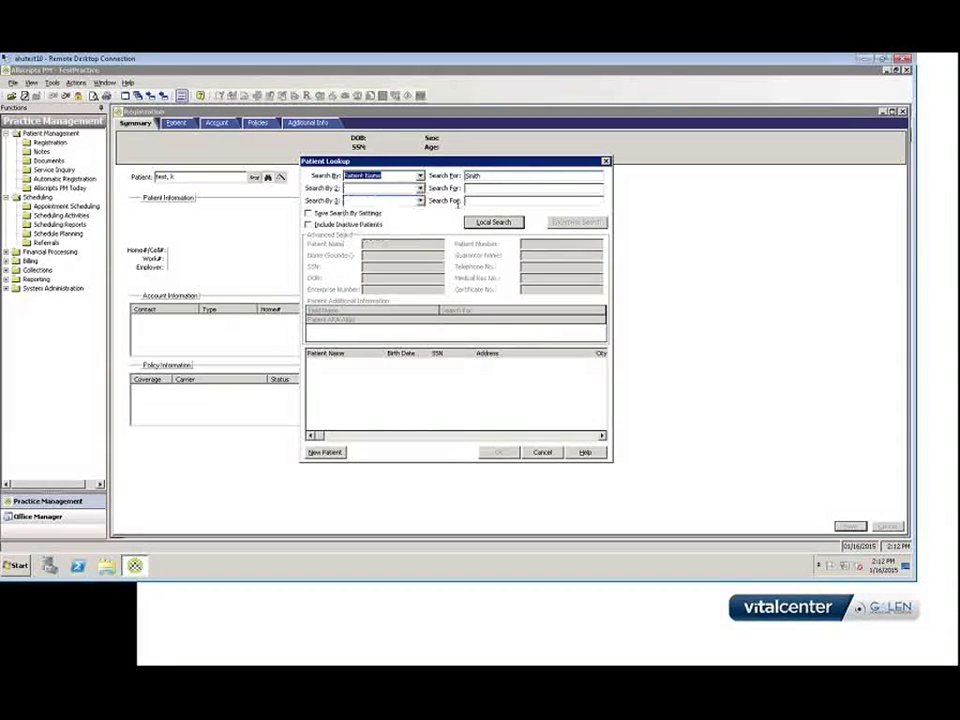
click(477, 226)
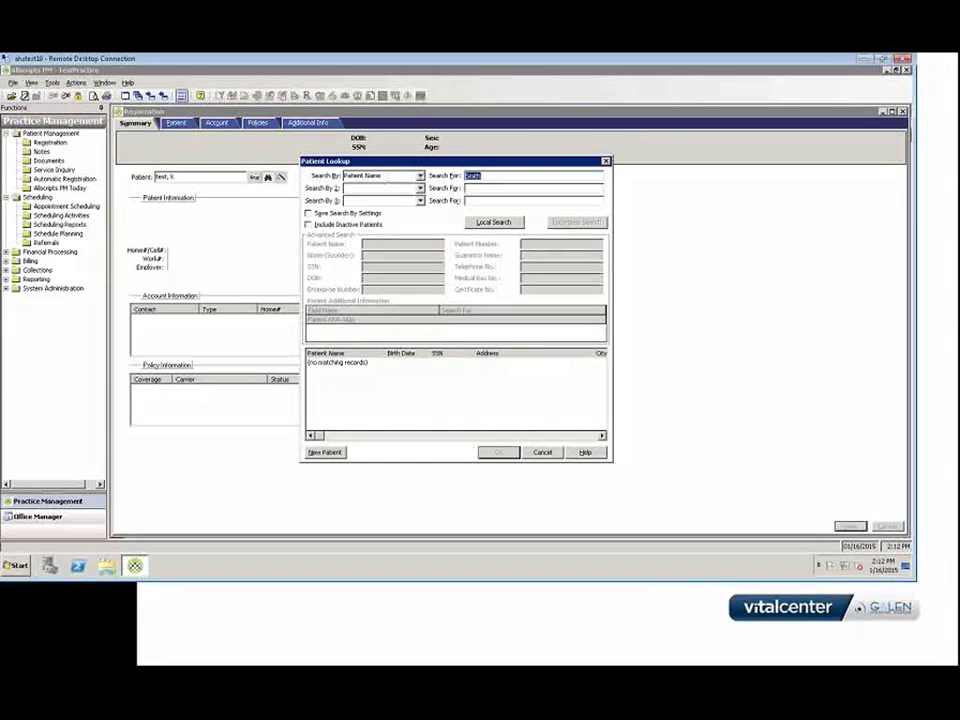
Repeat the local search for the same last name using the Name (Soundex) criterion
click(388, 176)
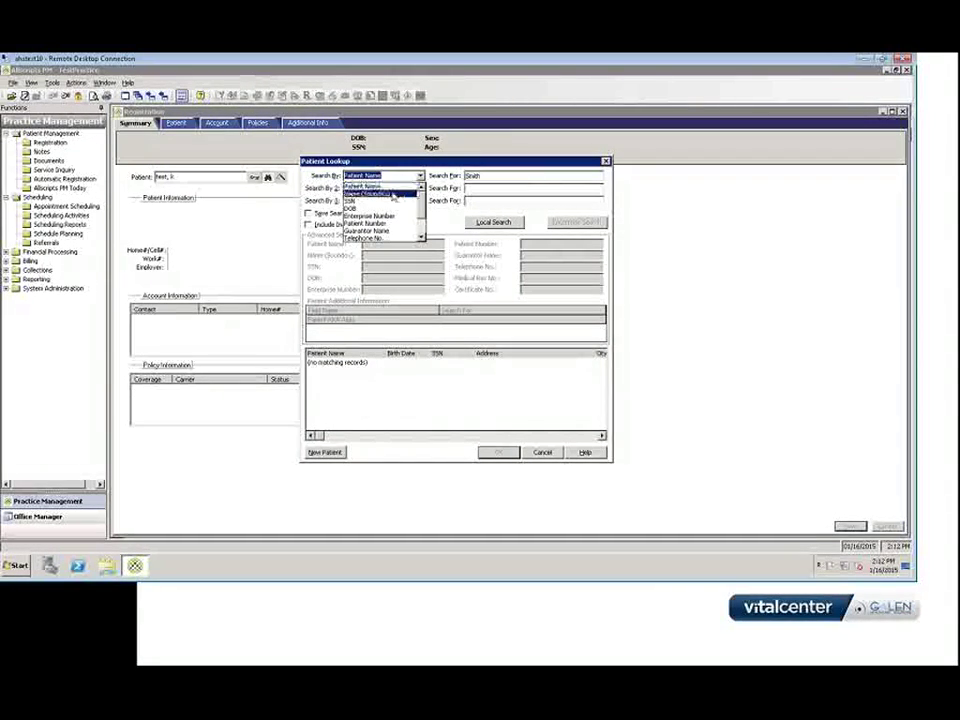
click(391, 195)
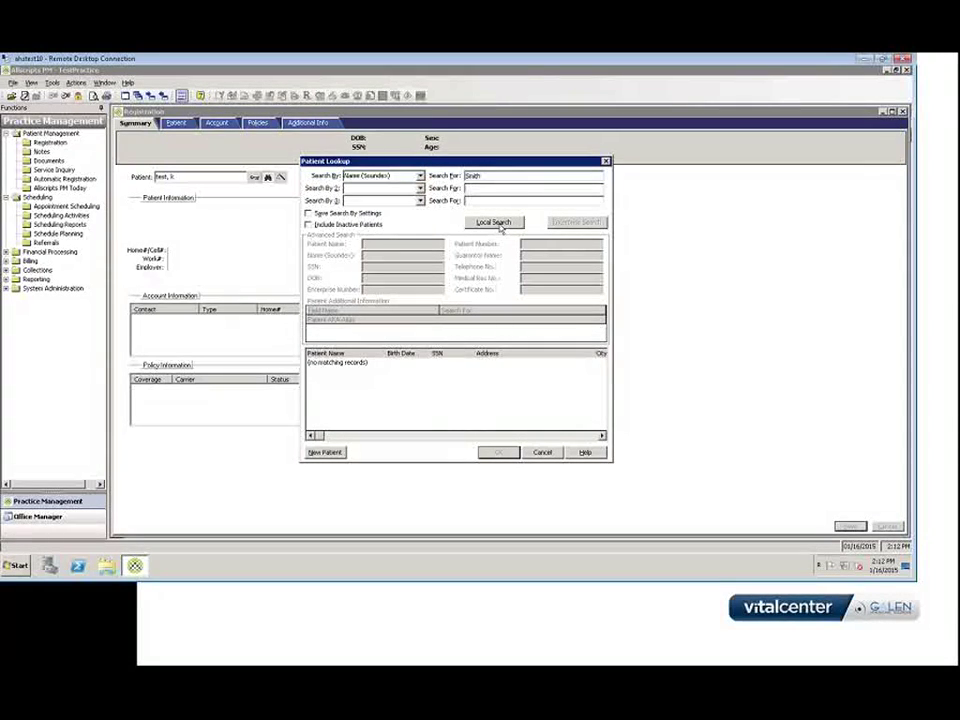
click(497, 223)
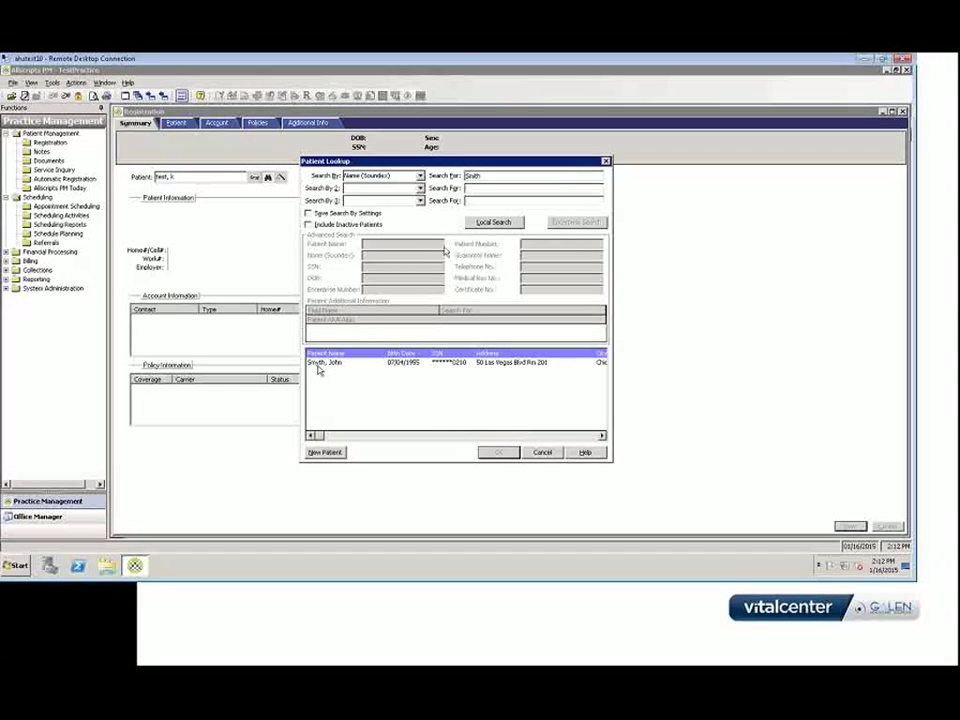
Search by Soundex for a patient's last name and shortened first name, and load the matching patient into Registration
double_click(512, 178)
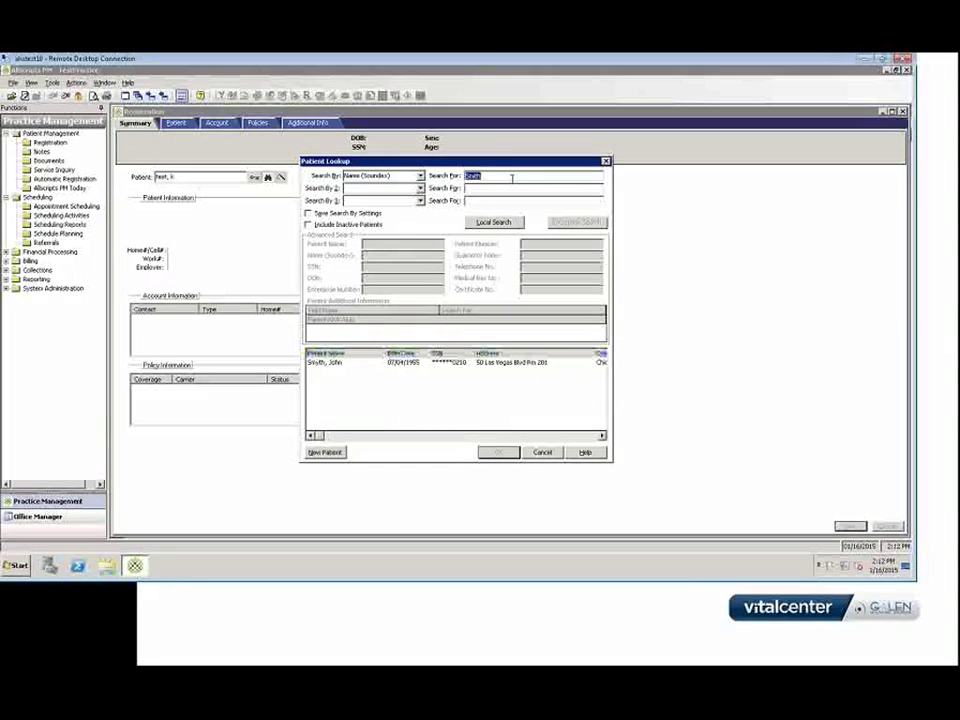
text(te)
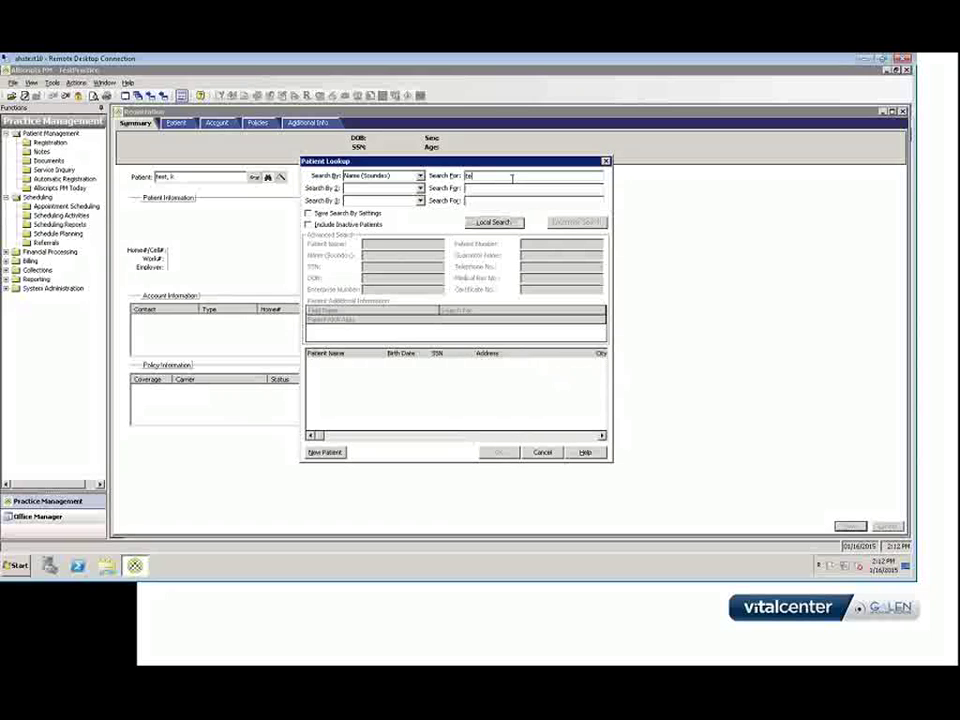
text(st, kim)
key(Return)
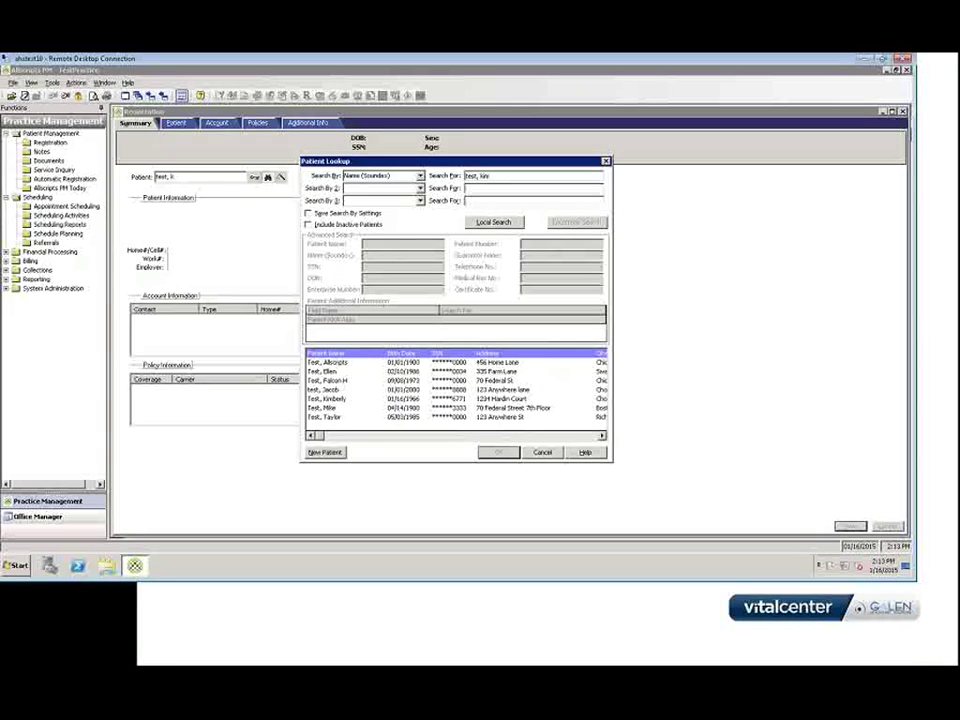
click(350, 399)
click(498, 452)
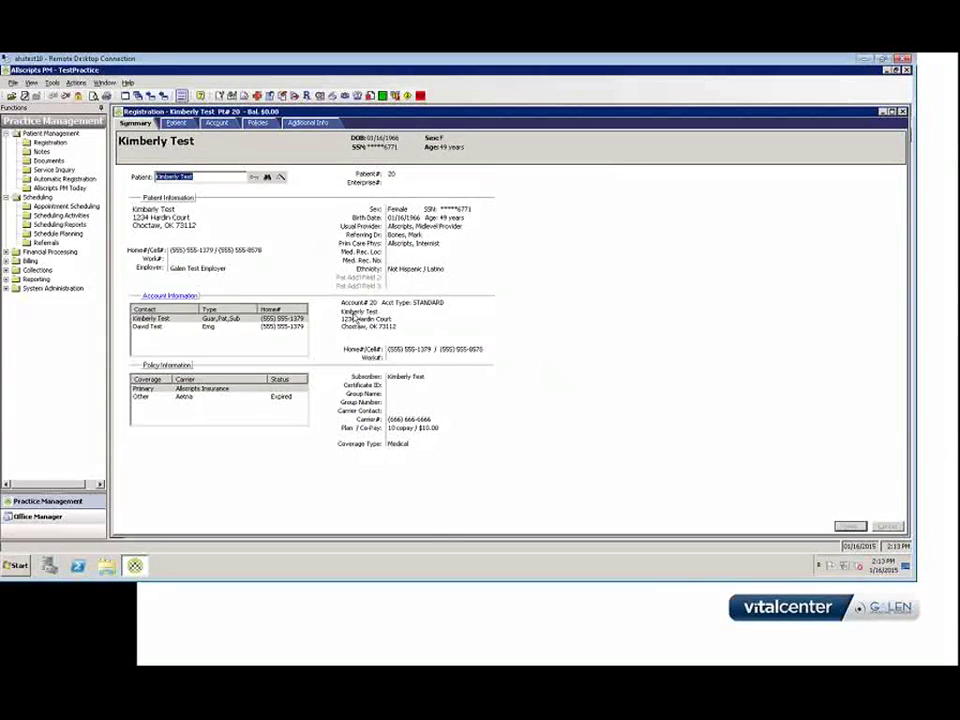
Compare the details of the primary Allscripts Insurance policy and the other Aetna policy in the patient's summary
click(182, 389)
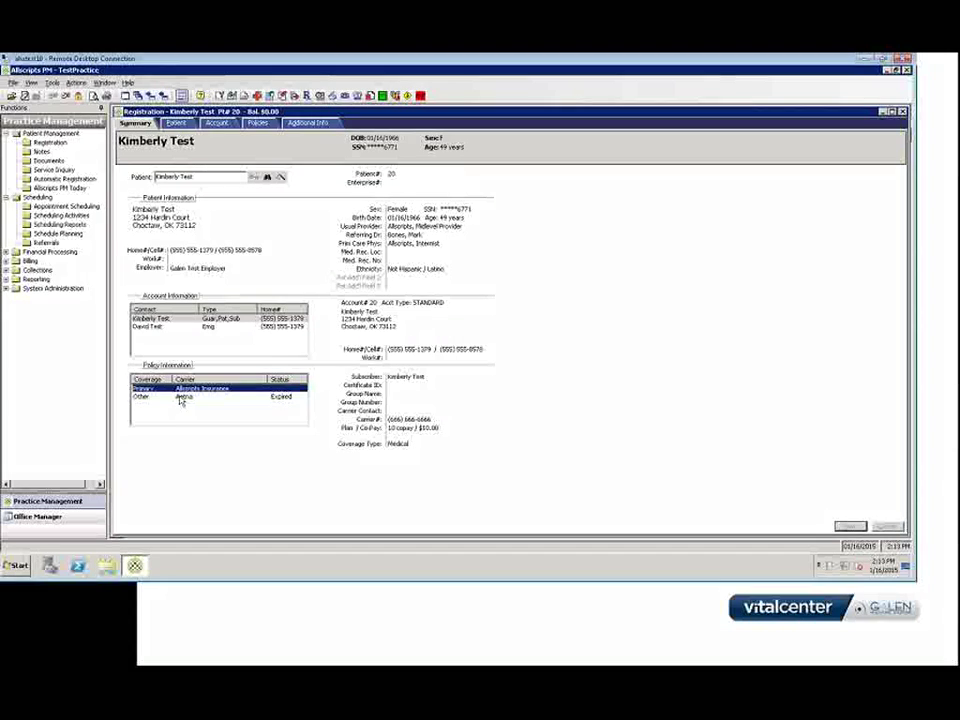
click(181, 398)
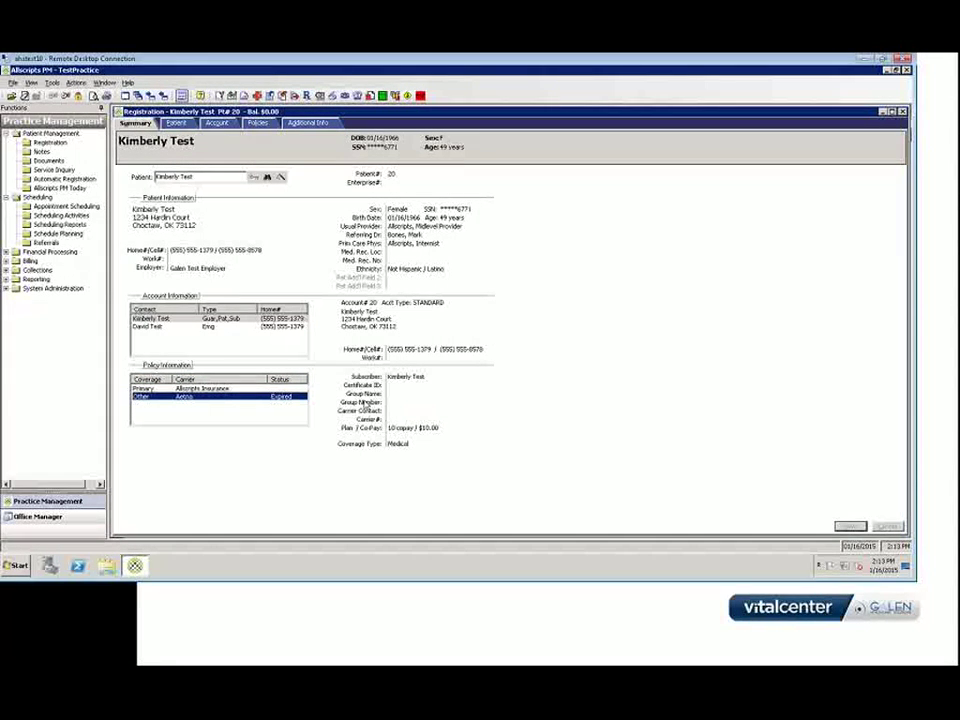
click(211, 390)
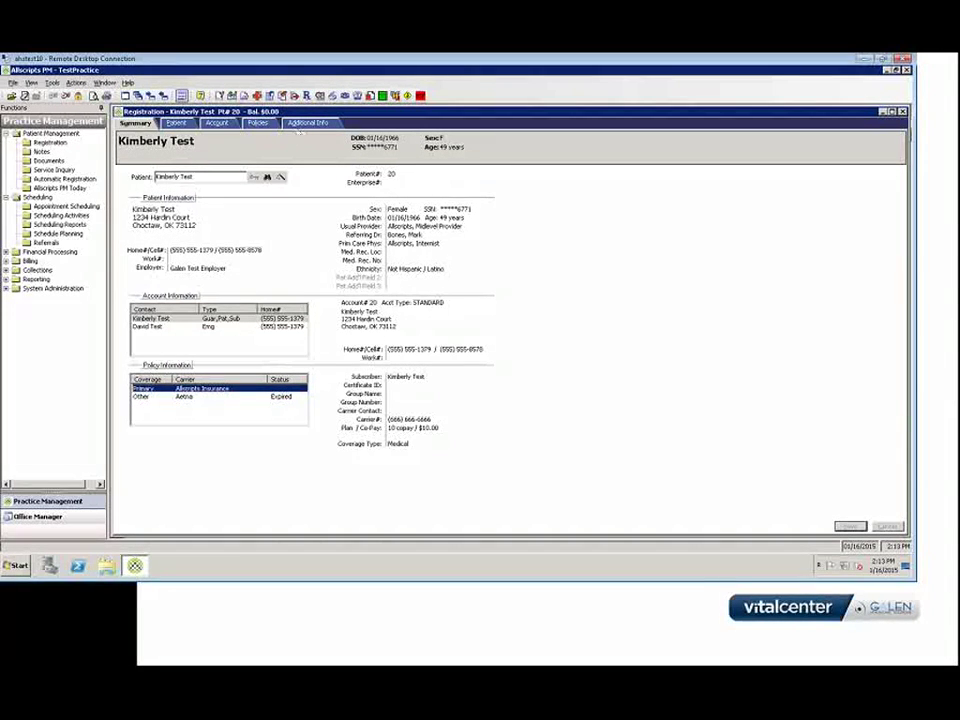
Open the patient's detailed Patient Information and clear the zip code
click(168, 199)
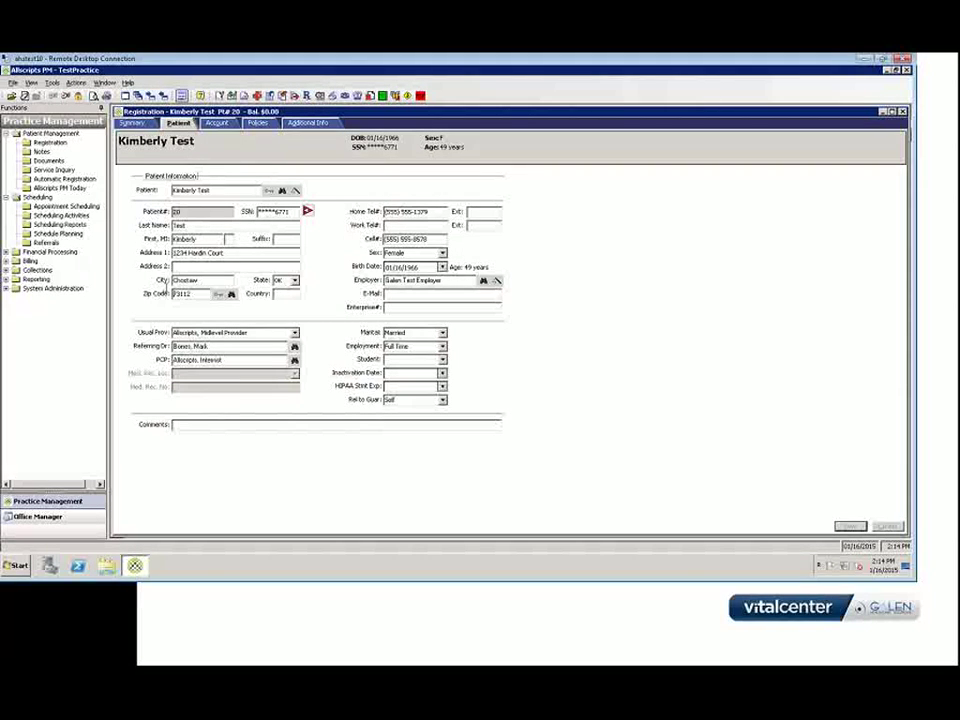
double_click(168, 290)
key(BackSpace)
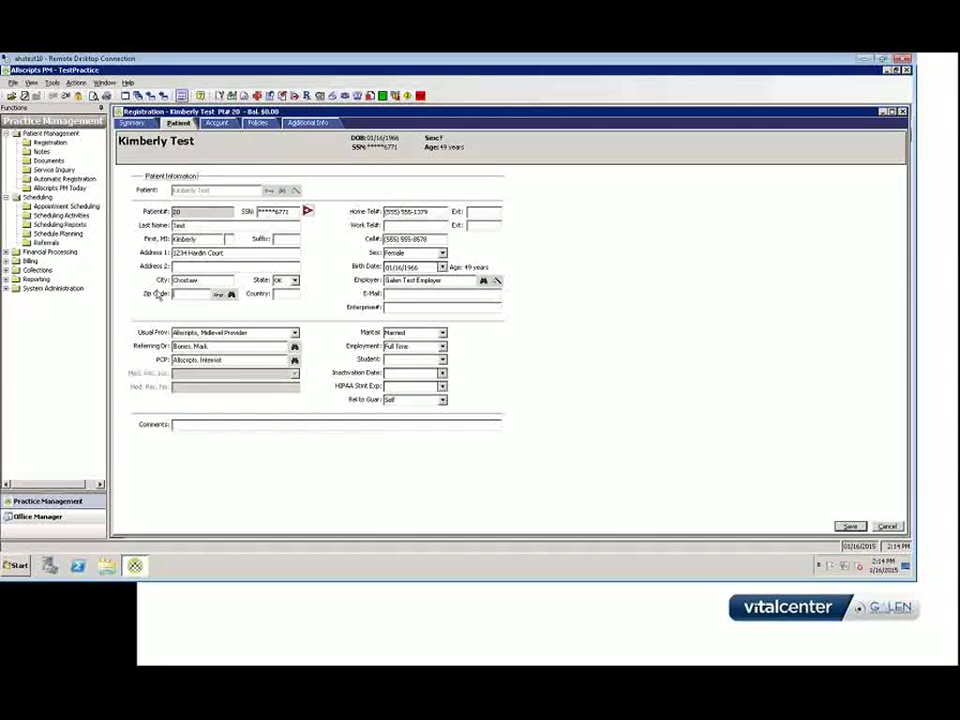
click(200, 280)
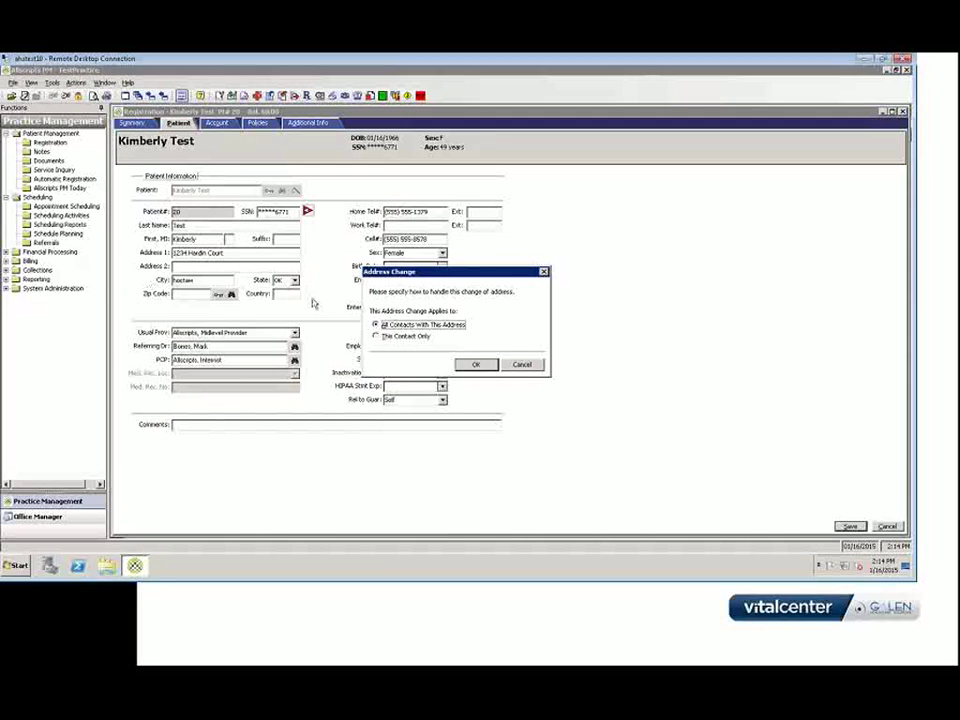
click(522, 364)
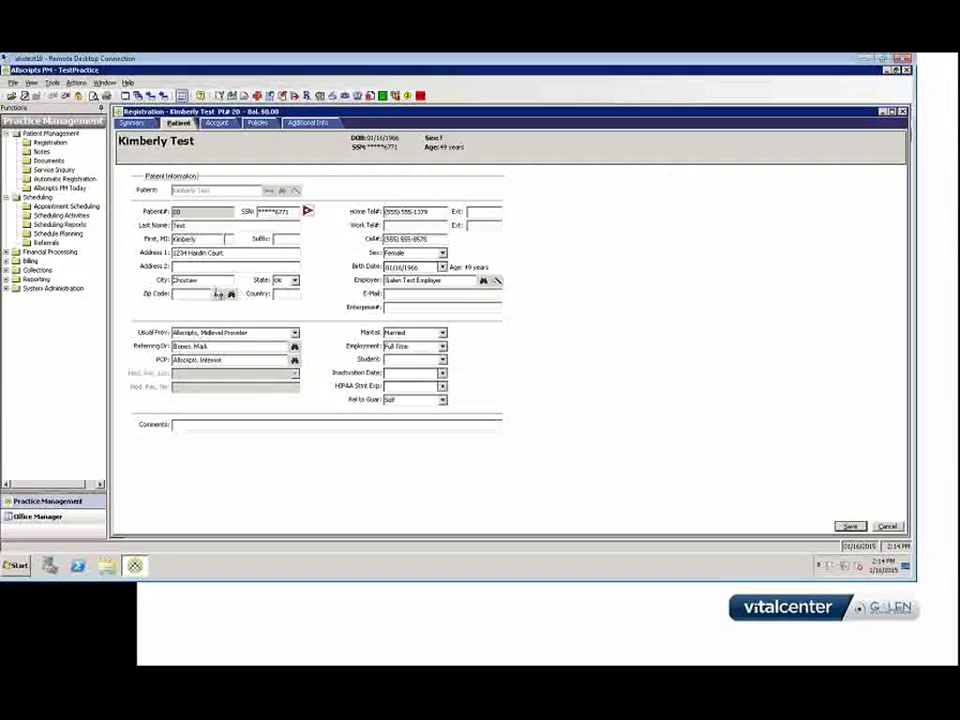
drag(226, 280, 157, 280)
key(Delete)
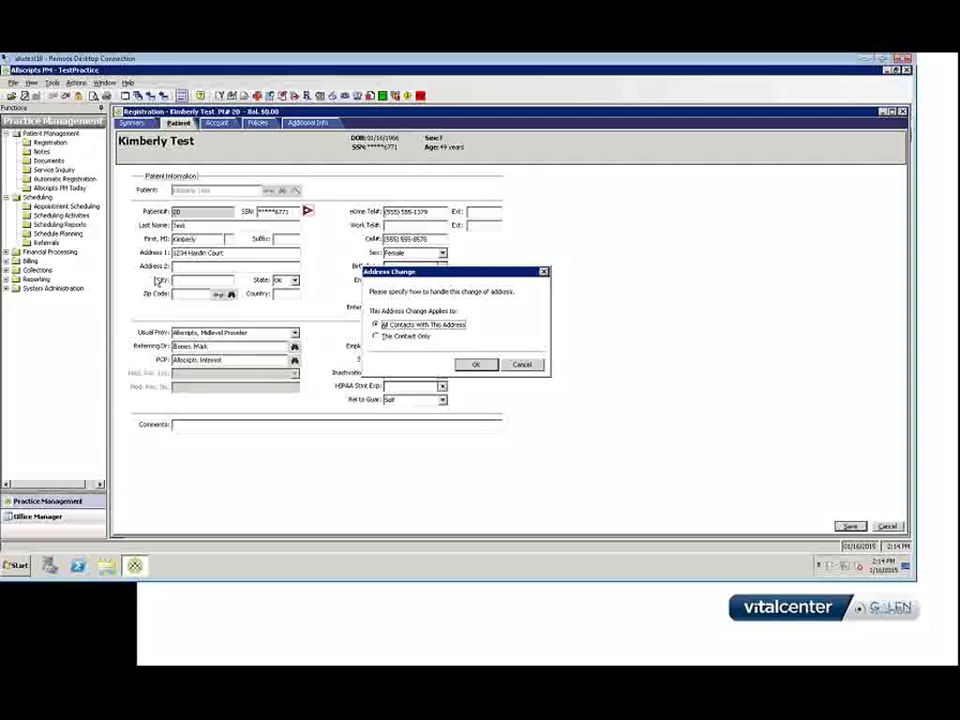
click(506, 365)
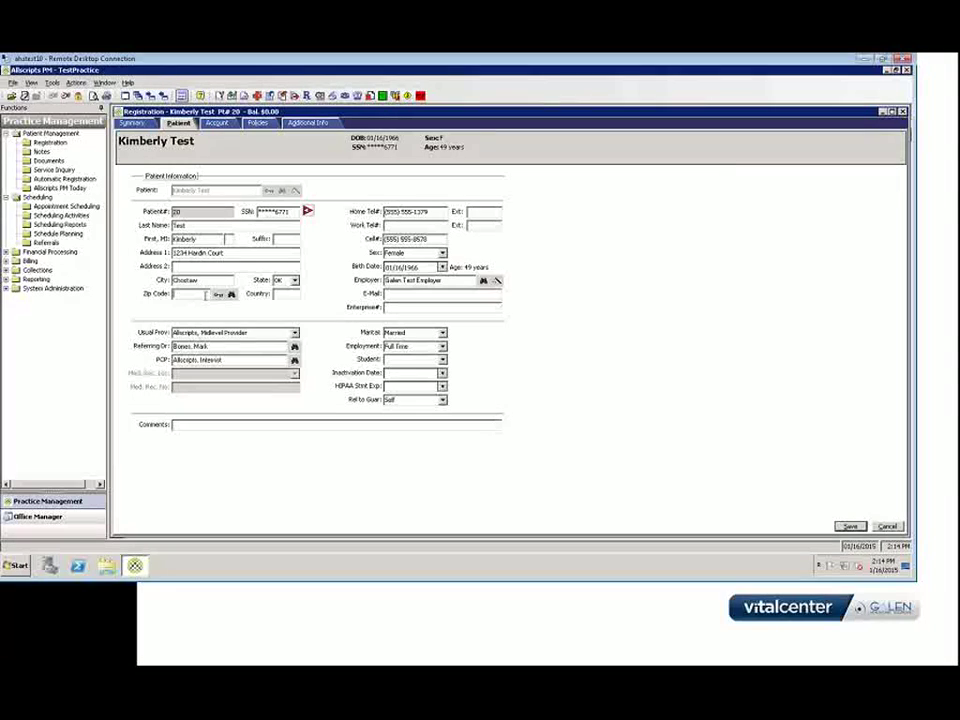
Enter a new zip code for the patient and look it up in Zip Code Lookup
text(60004)
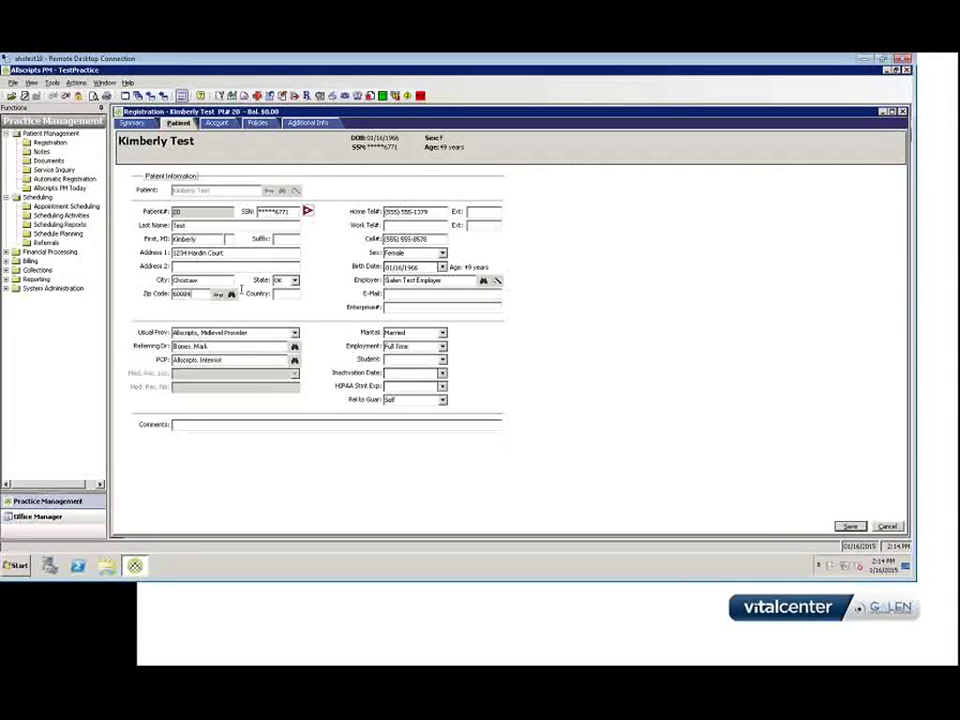
click(231, 296)
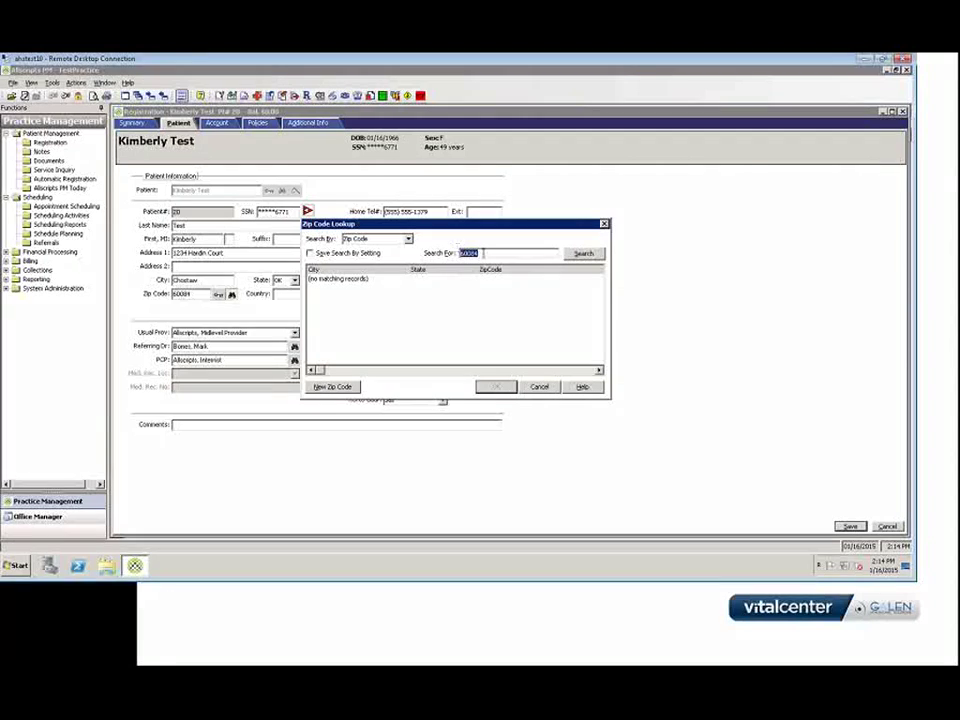
Search Zip Code Lookup by city for Chicago and apply the matching entry to the patient's address
key(BackSpace)
click(407, 240)
click(365, 251)
click(509, 255)
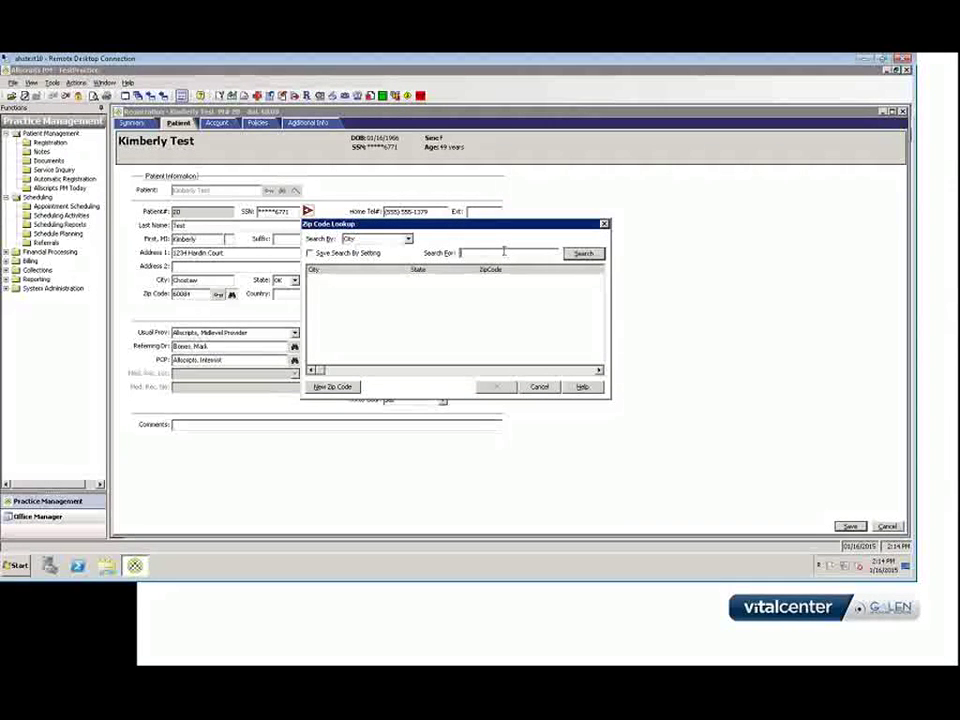
text(Chicago)
key(Return)
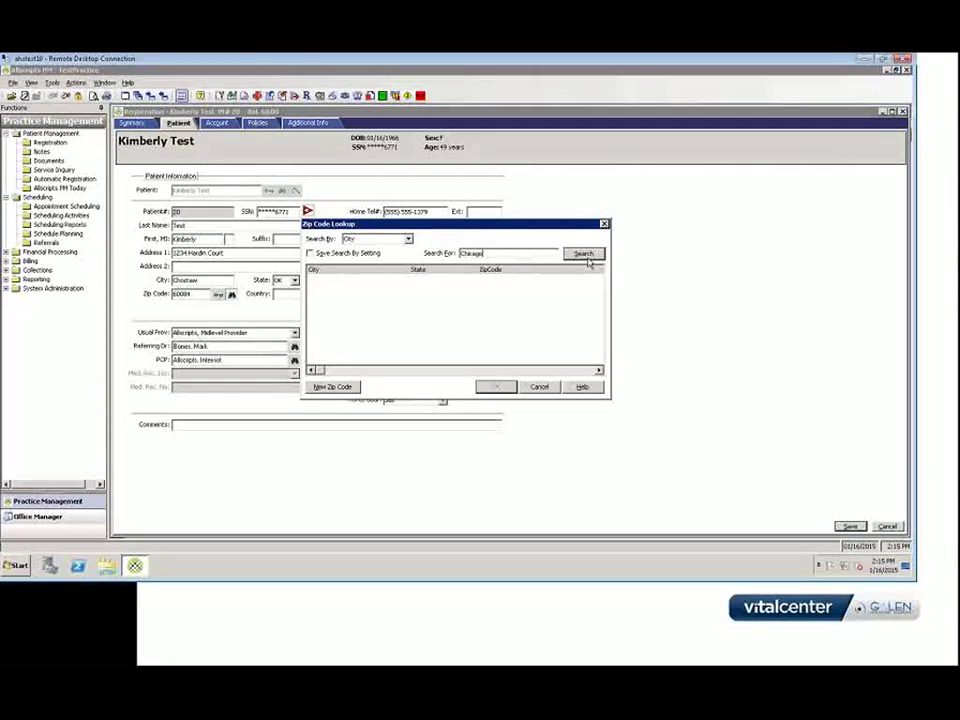
click(341, 280)
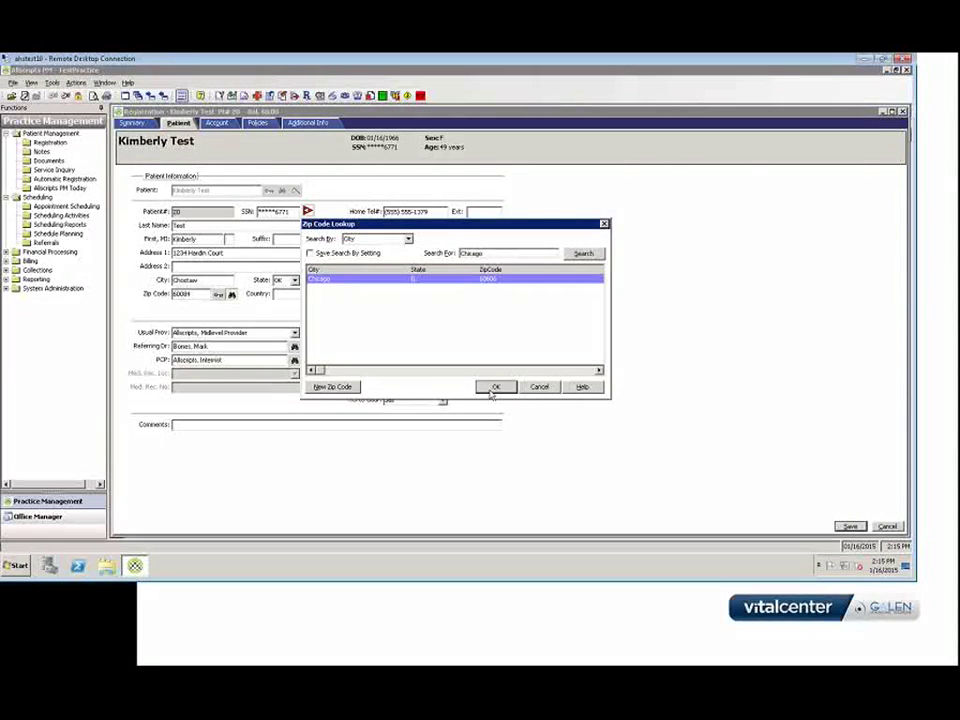
click(495, 387)
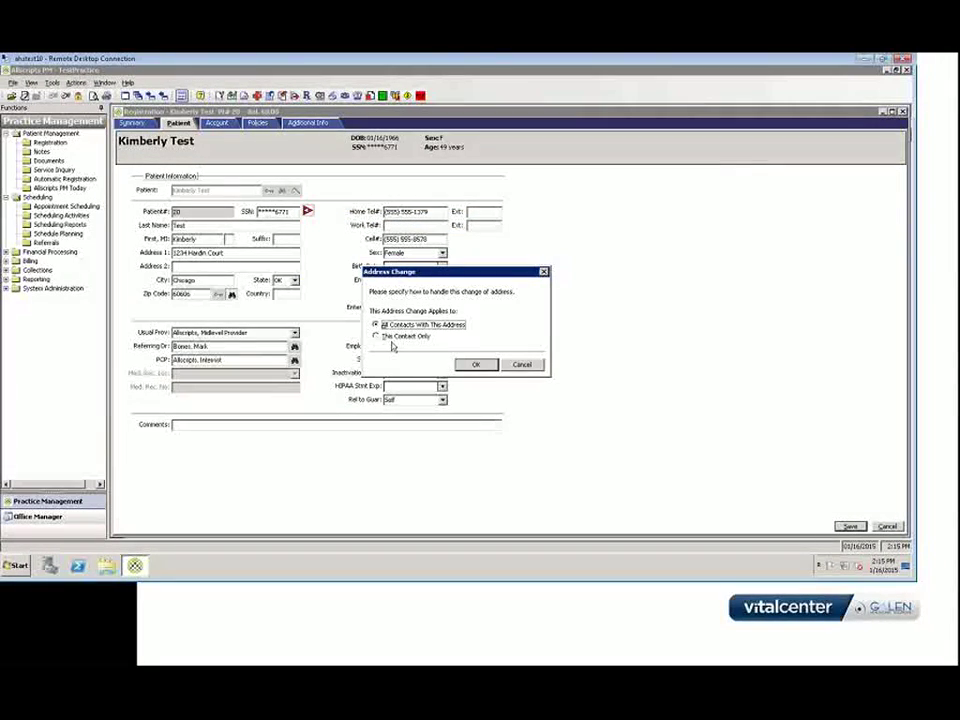
Apply the address change to this contact only, and check the option for adding a new zip code in Zip Code Lookup
click(392, 343)
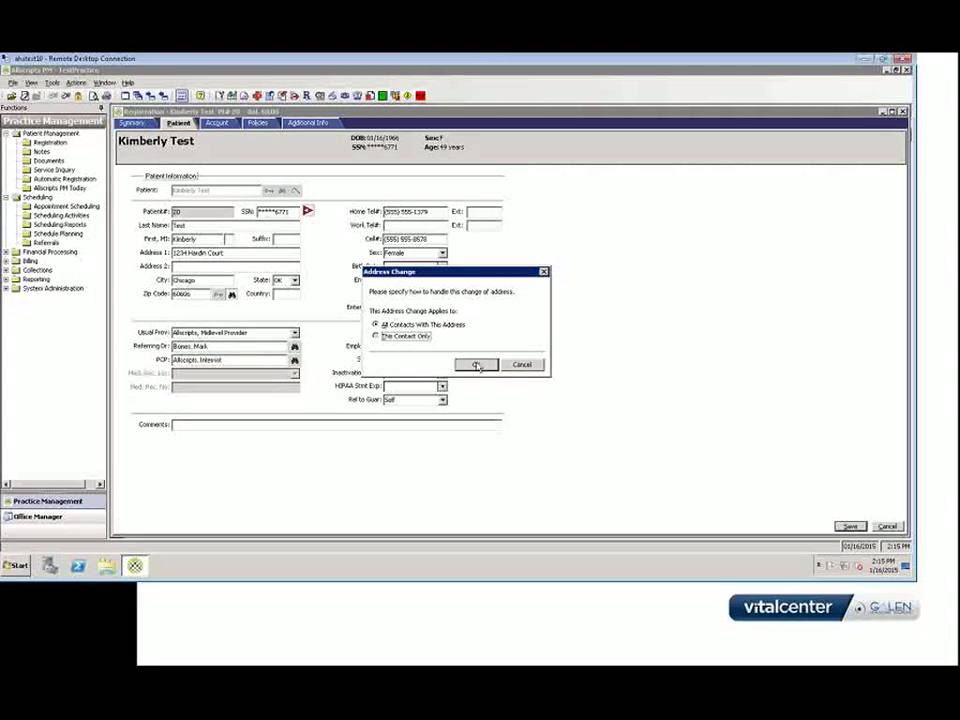
click(478, 365)
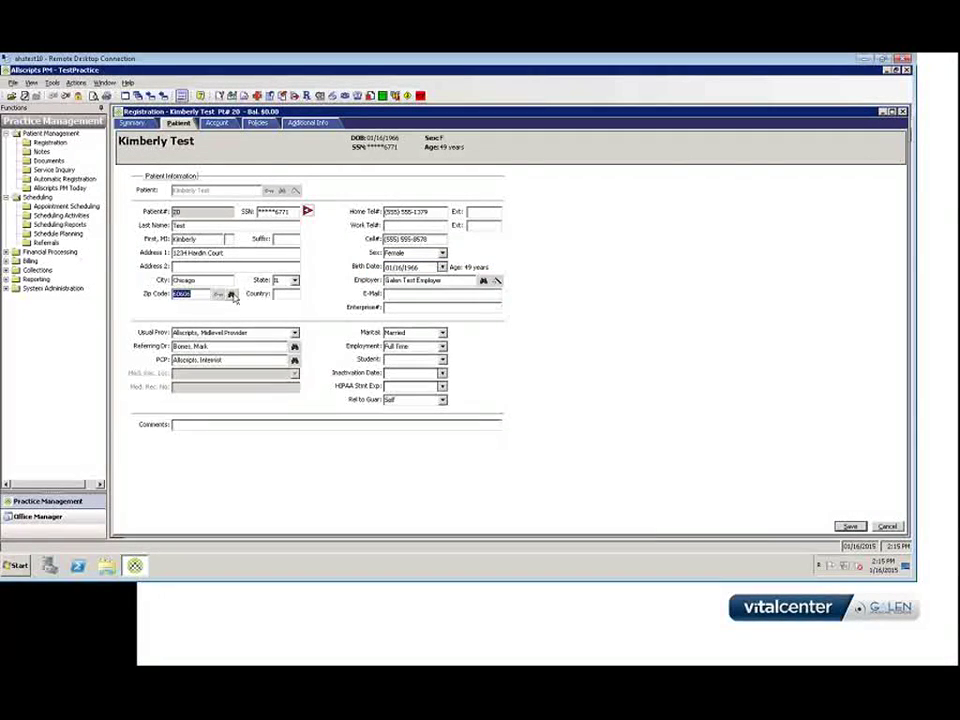
click(231, 295)
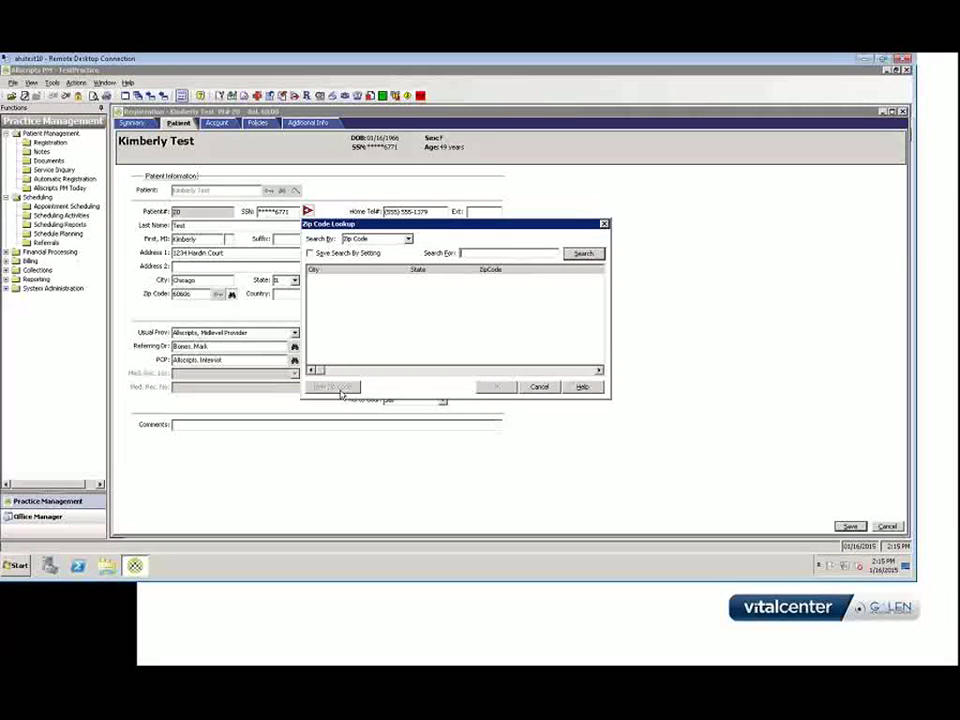
click(537, 387)
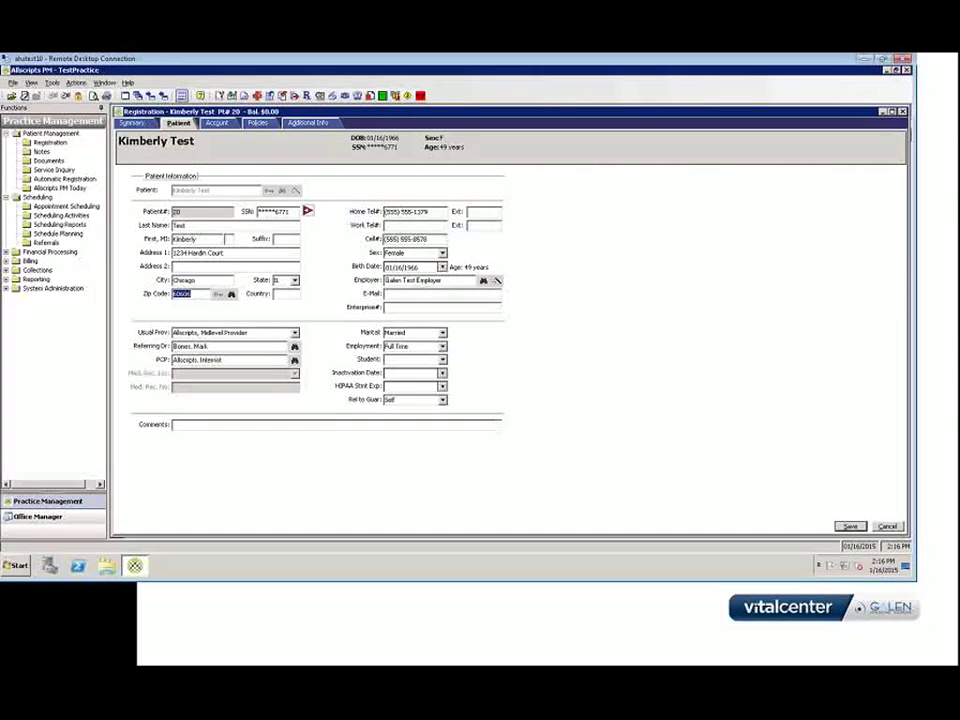
View the blank Add New Employer form from the patient's Employer field and cancel the entry
click(450, 281)
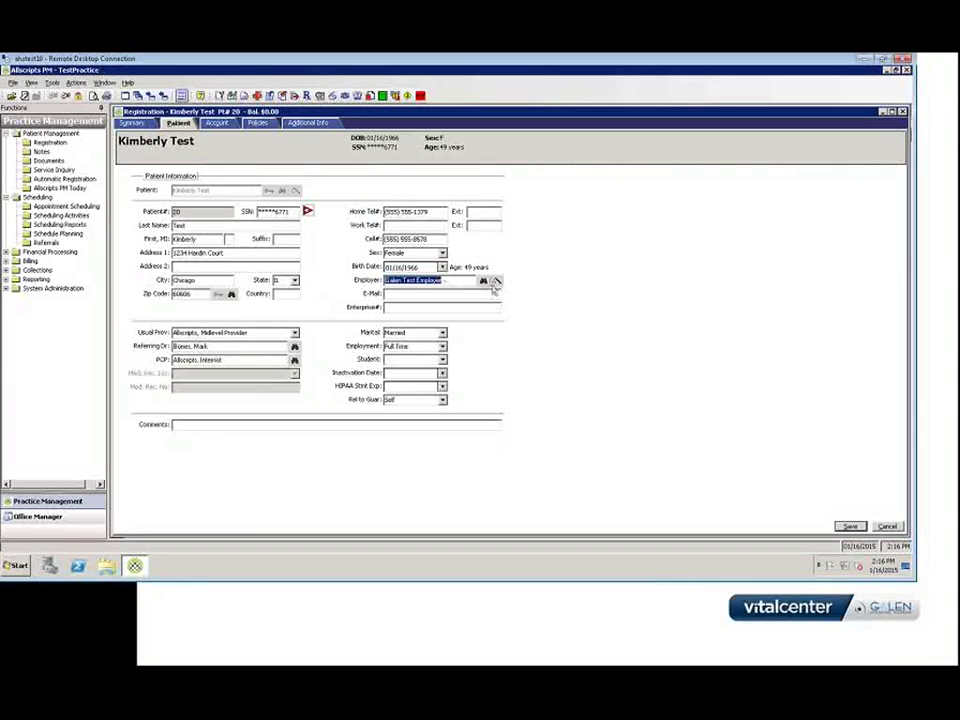
click(495, 283)
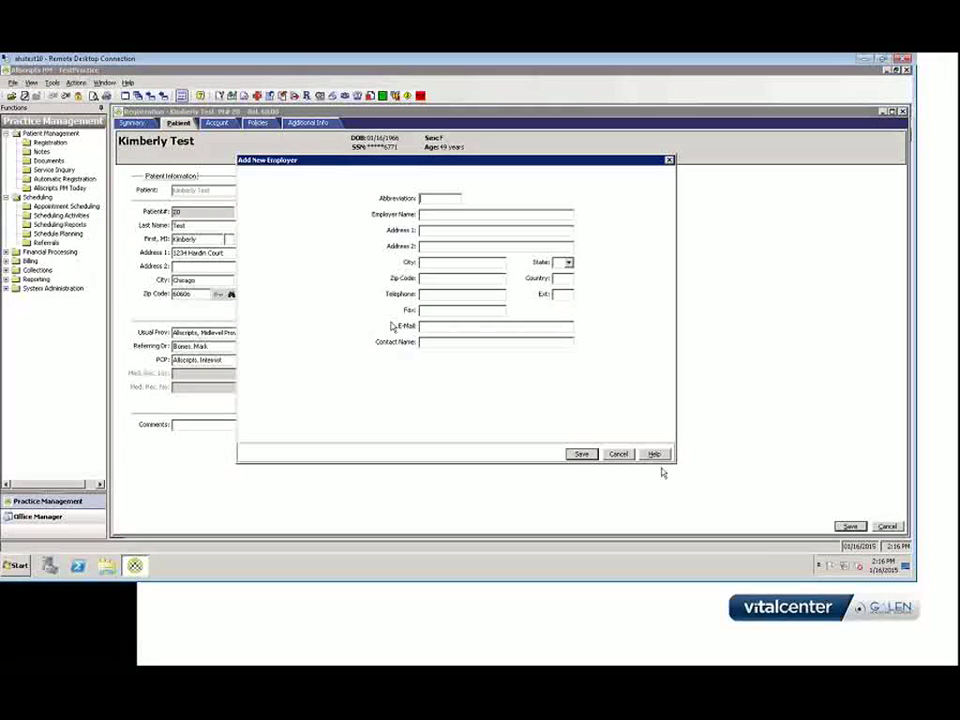
click(619, 454)
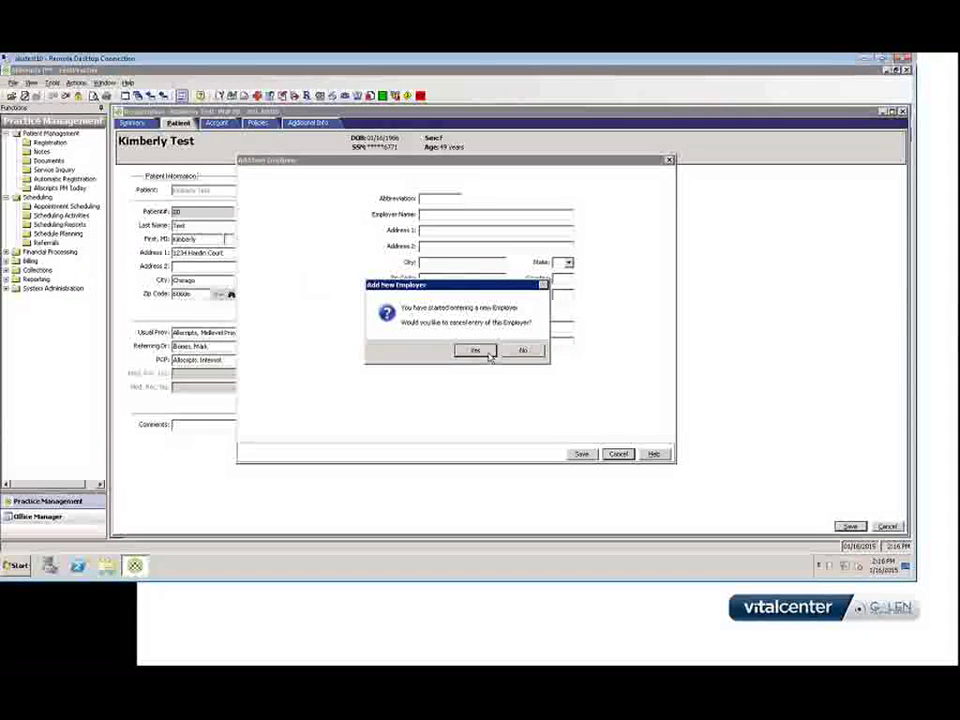
click(486, 352)
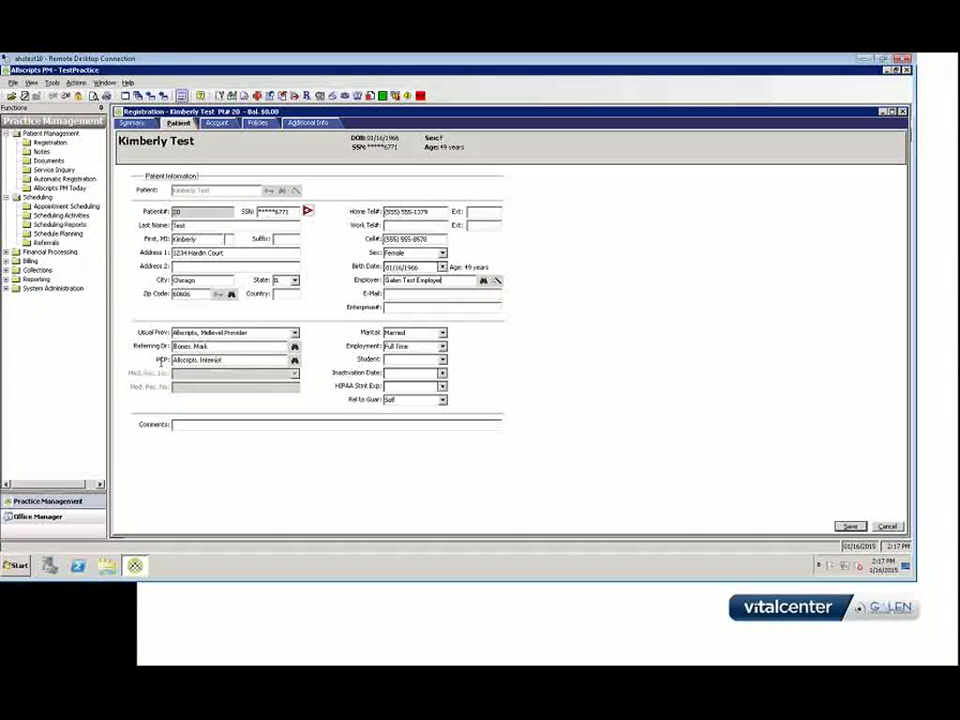
Review the patient's PCP field, the available student statuses and the inactivation date field
click(237, 362)
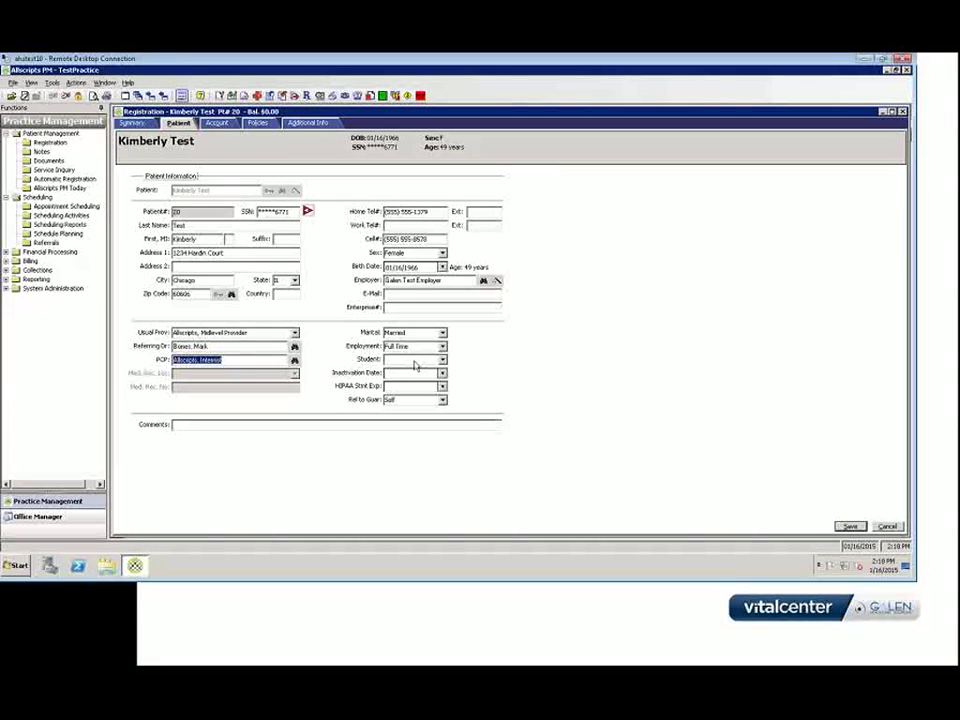
click(442, 359)
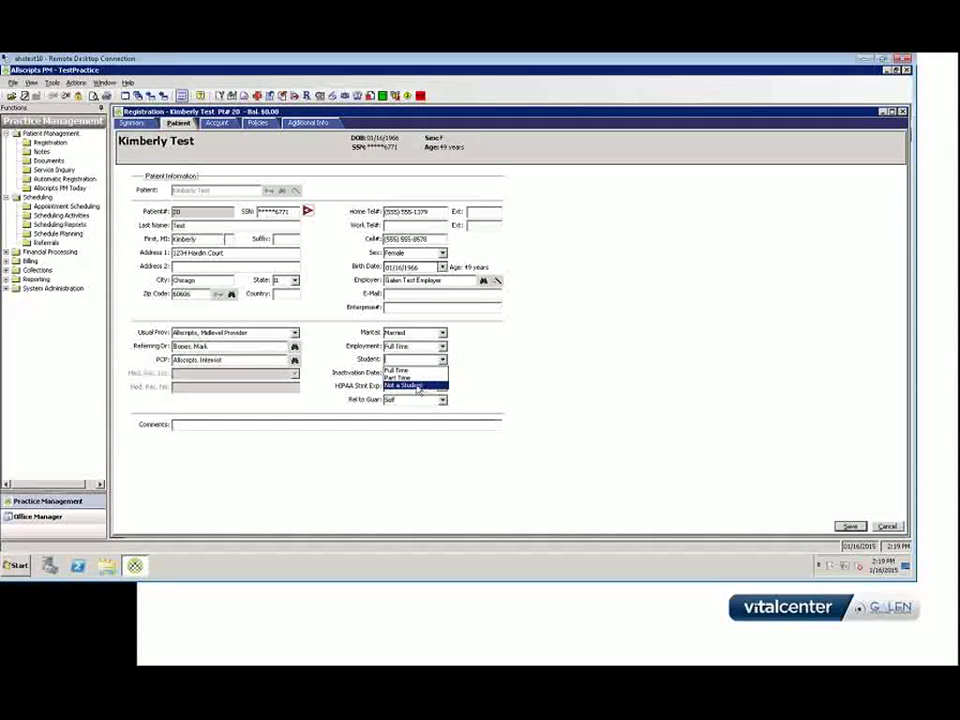
click(428, 369)
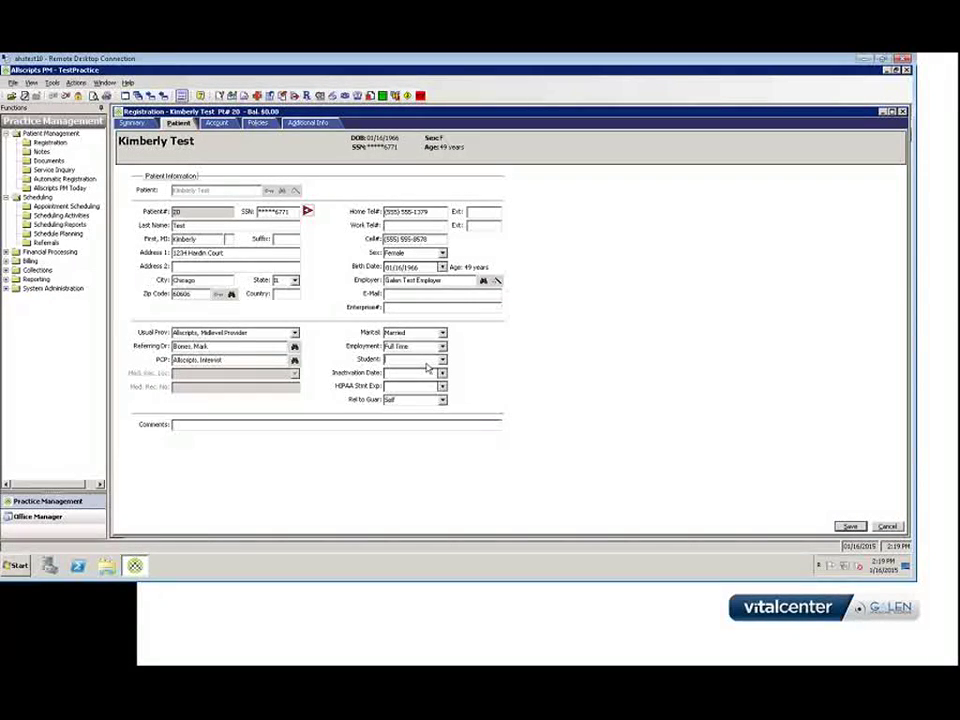
click(432, 374)
Set the patient's HIPAA statement expiration date to 01/16/2016 and check the relationship to guarantor
click(436, 387)
click(442, 386)
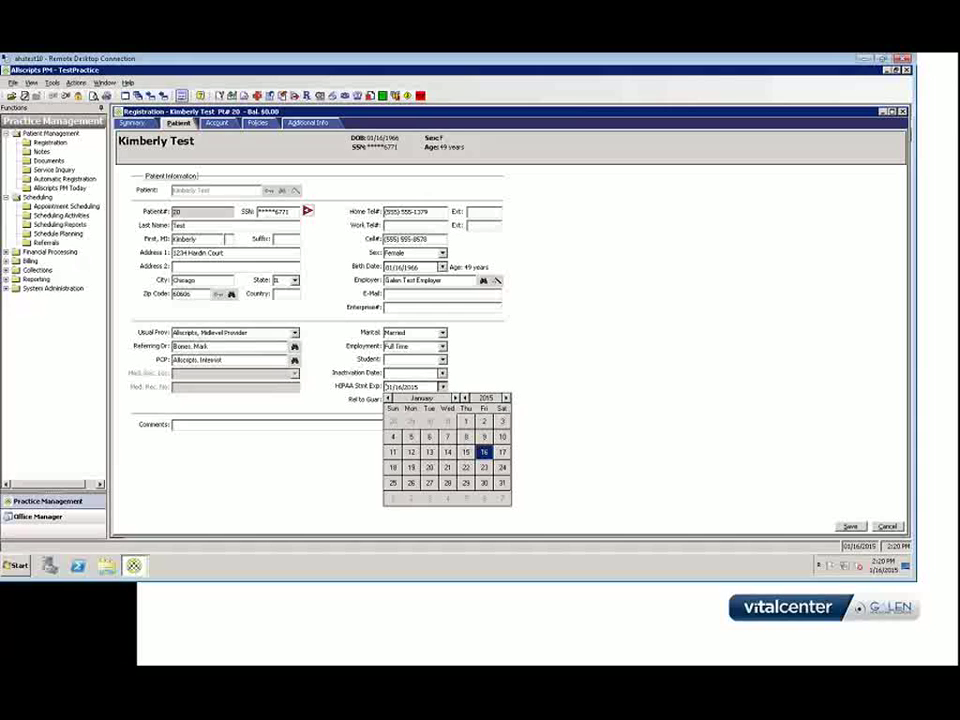
click(506, 397)
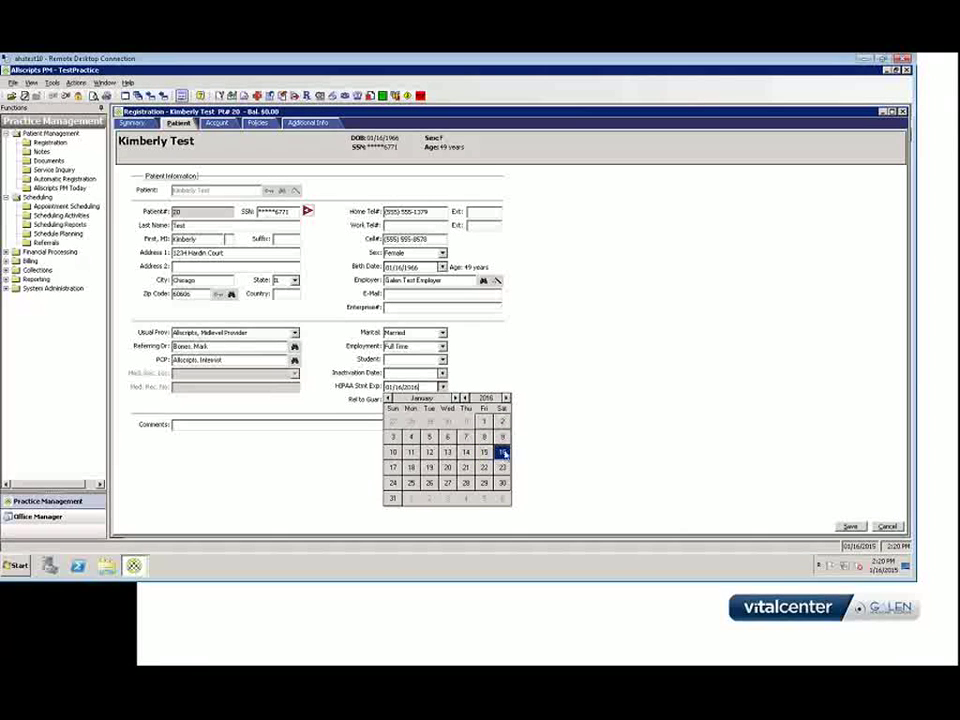
click(503, 453)
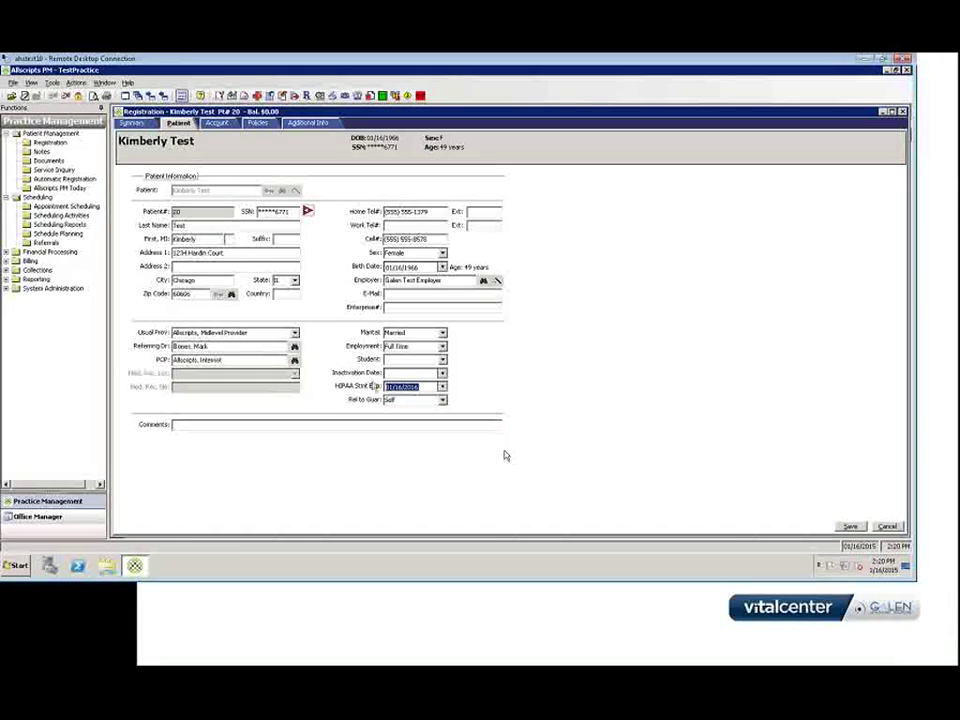
click(417, 398)
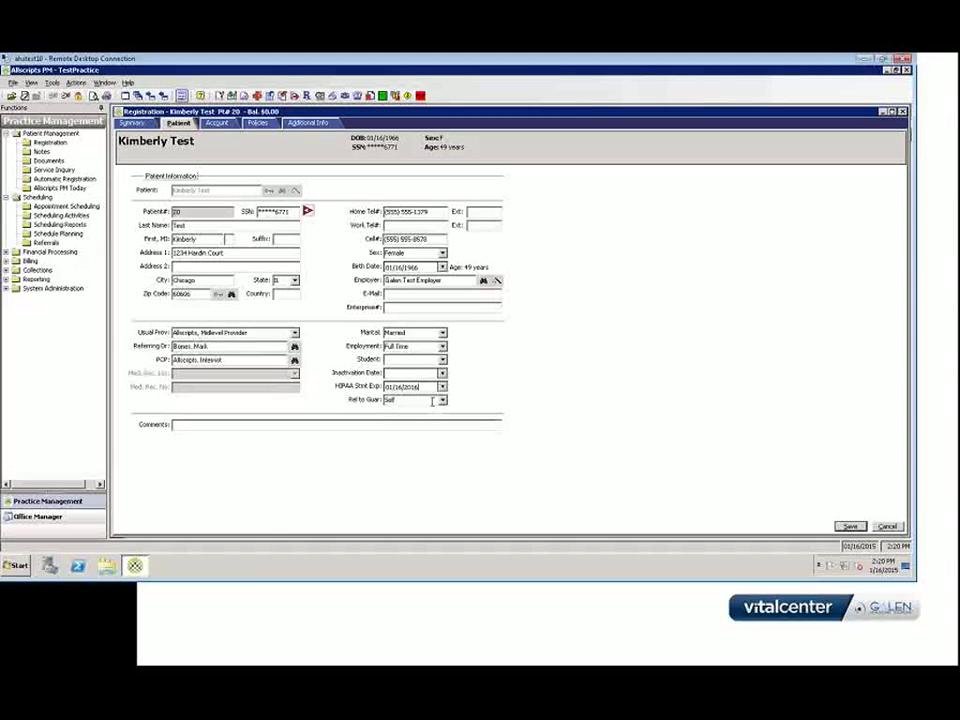
click(402, 402)
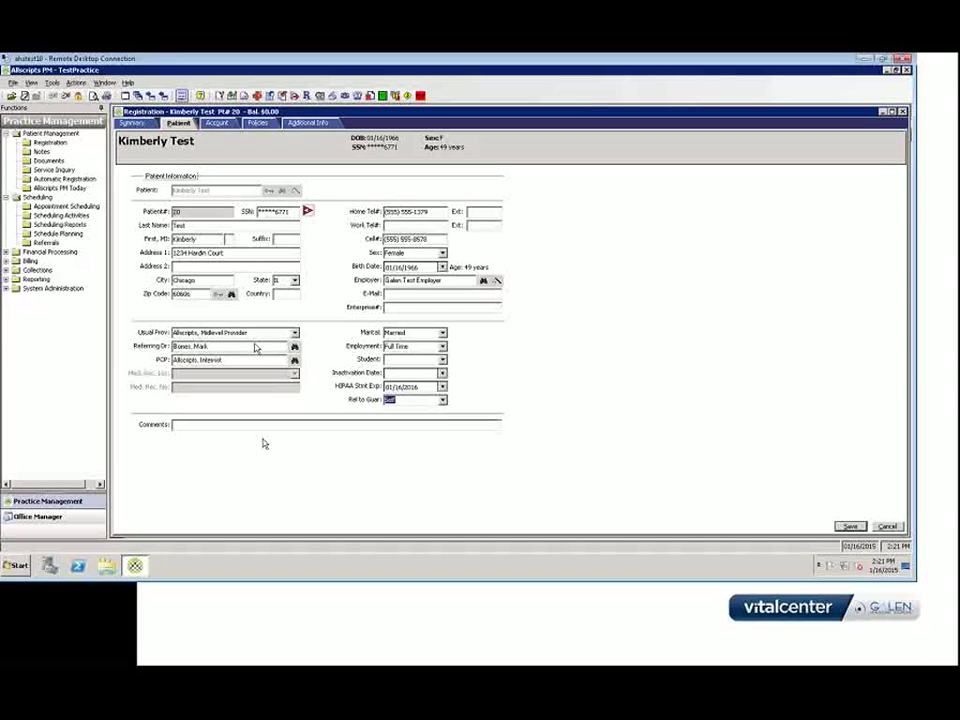
Open the patient's Account Information and review the available account types, keeping Standard selected
click(216, 124)
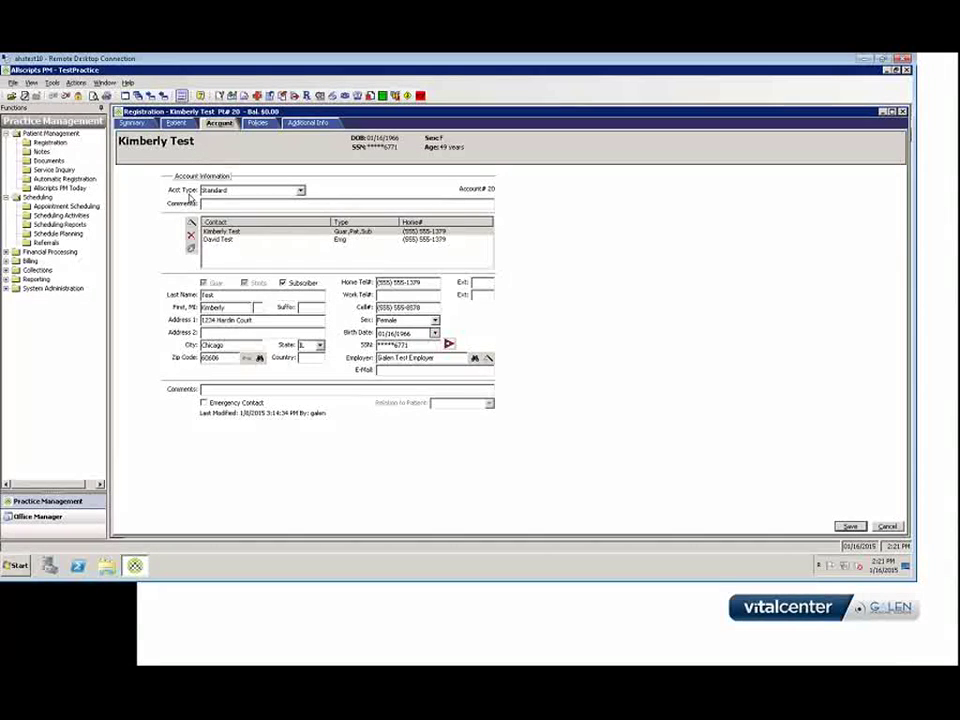
click(300, 190)
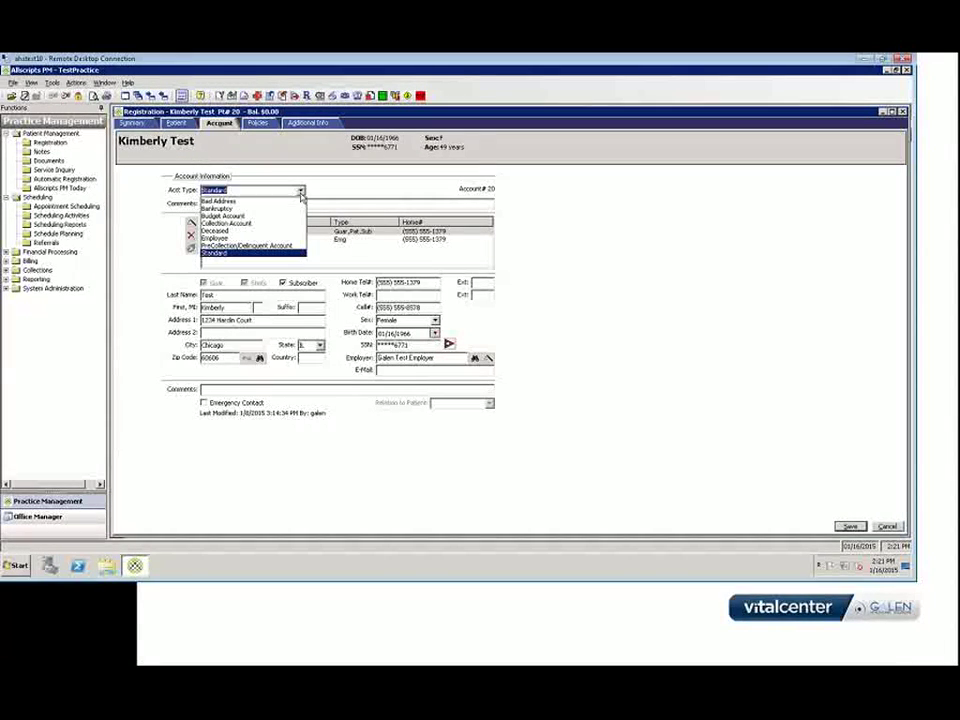
click(237, 254)
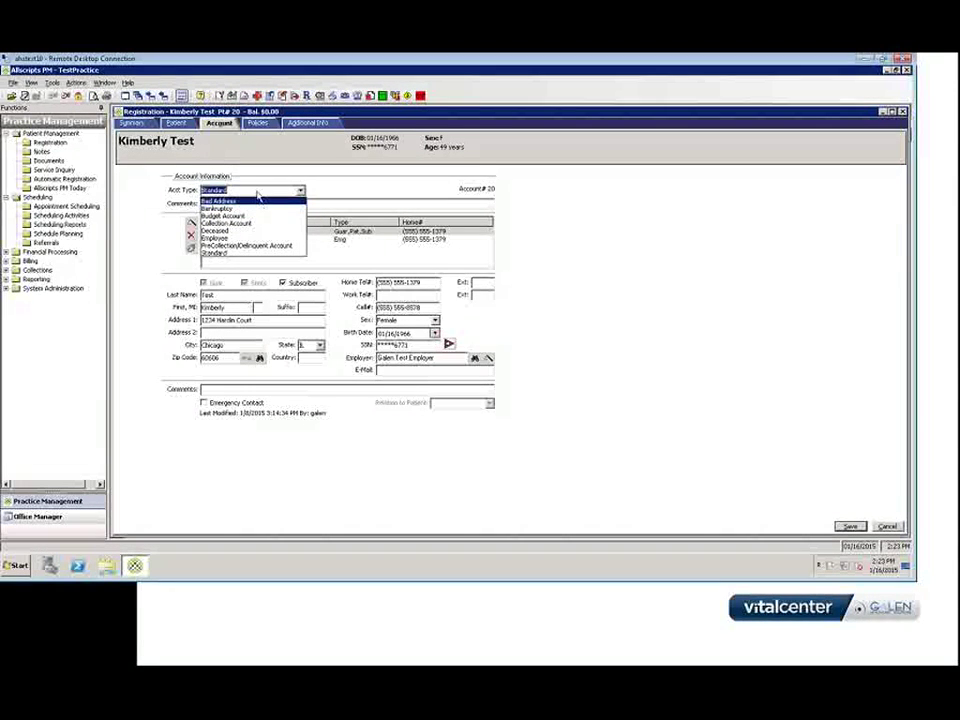
click(258, 190)
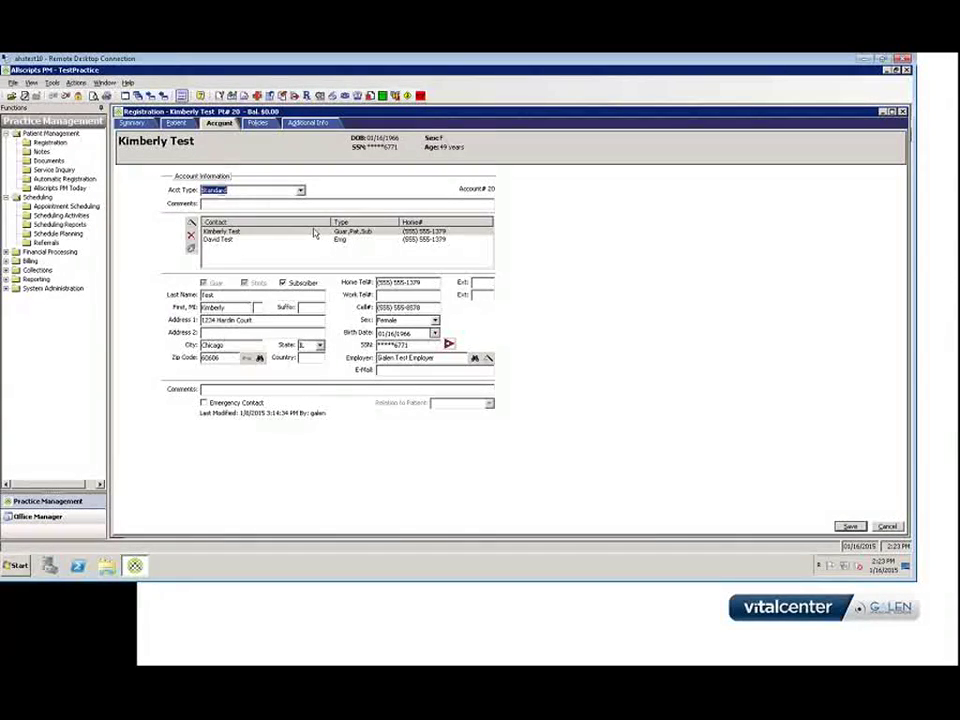
click(234, 190)
Try to remove the Subscriber status from the patient's own contact on the account
click(215, 235)
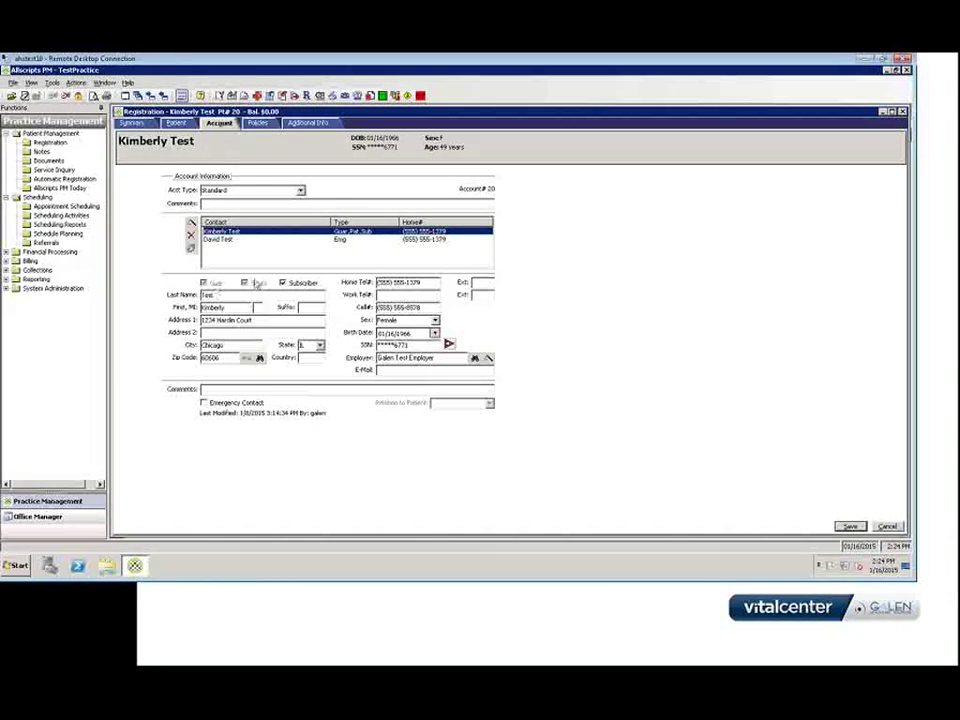
key(Tab)
key(space)
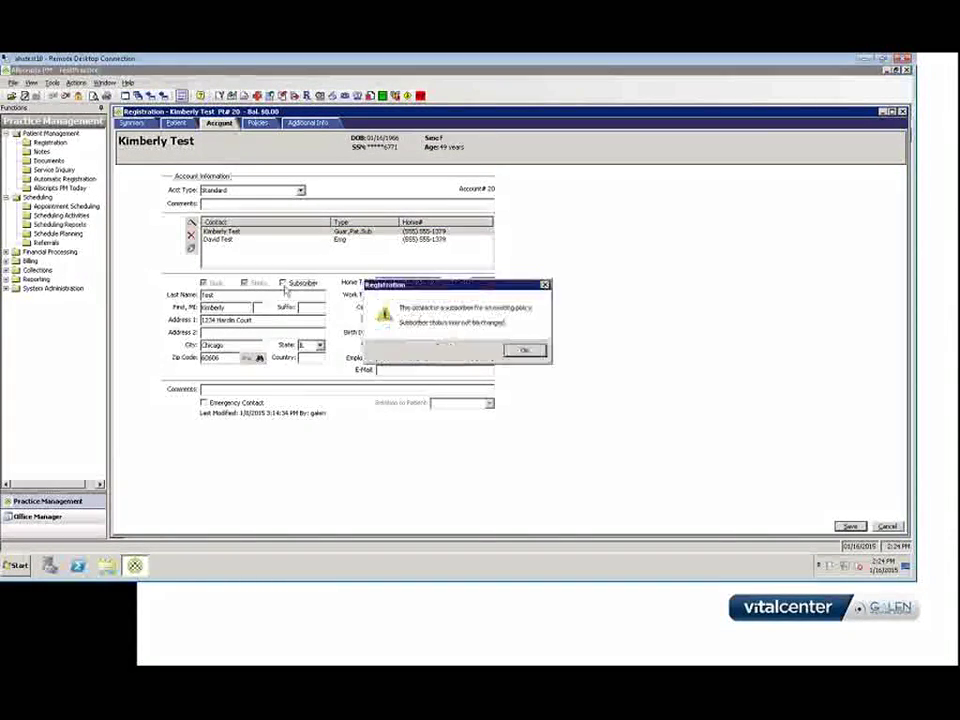
click(521, 349)
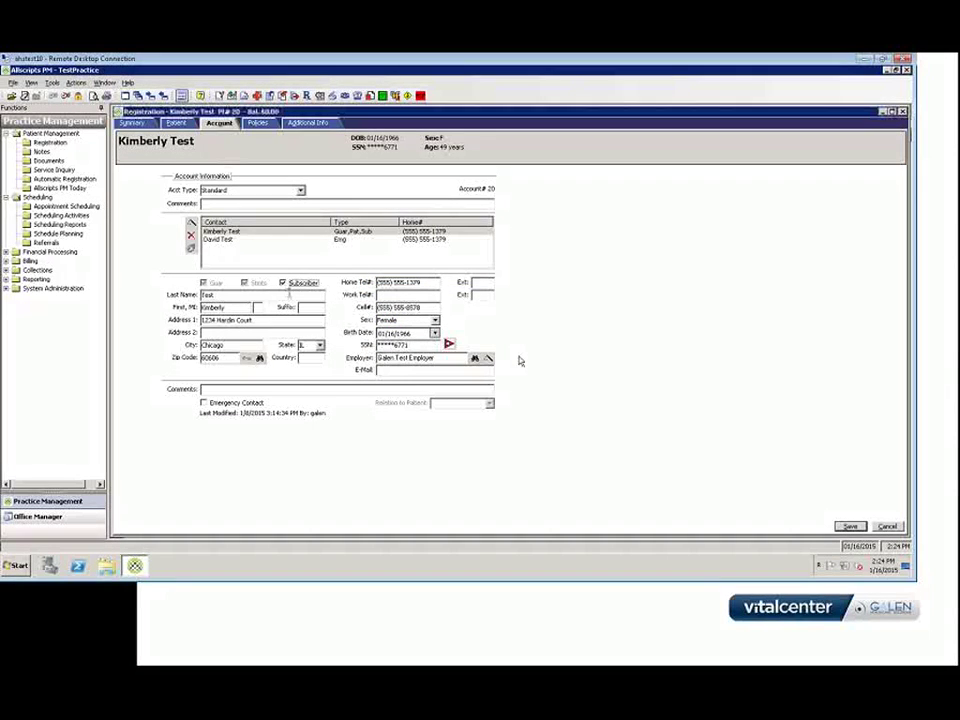
key(space)
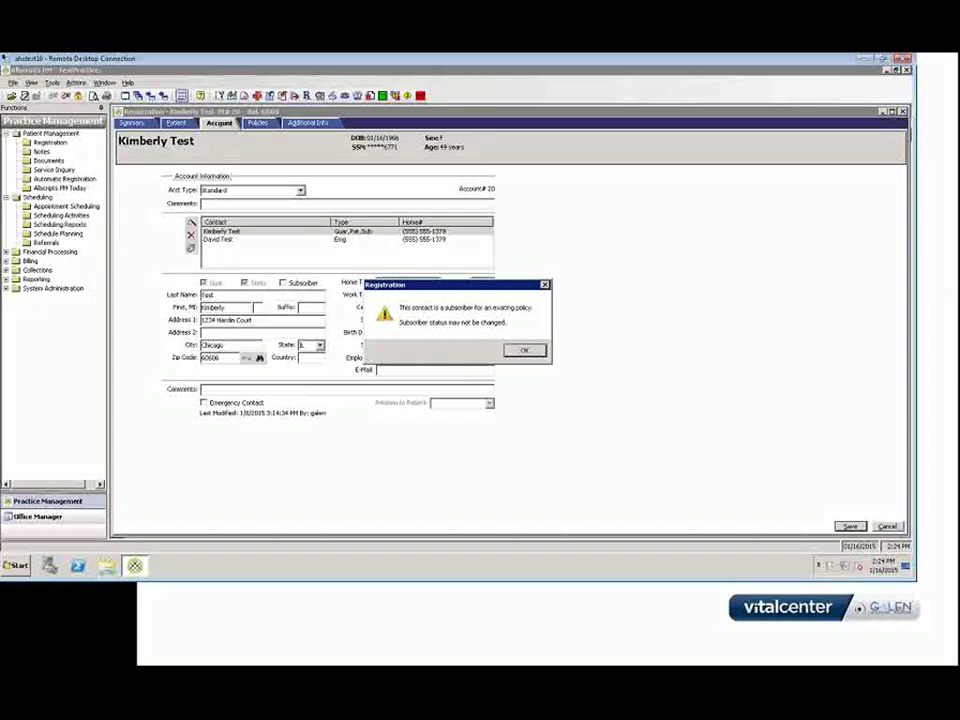
click(522, 351)
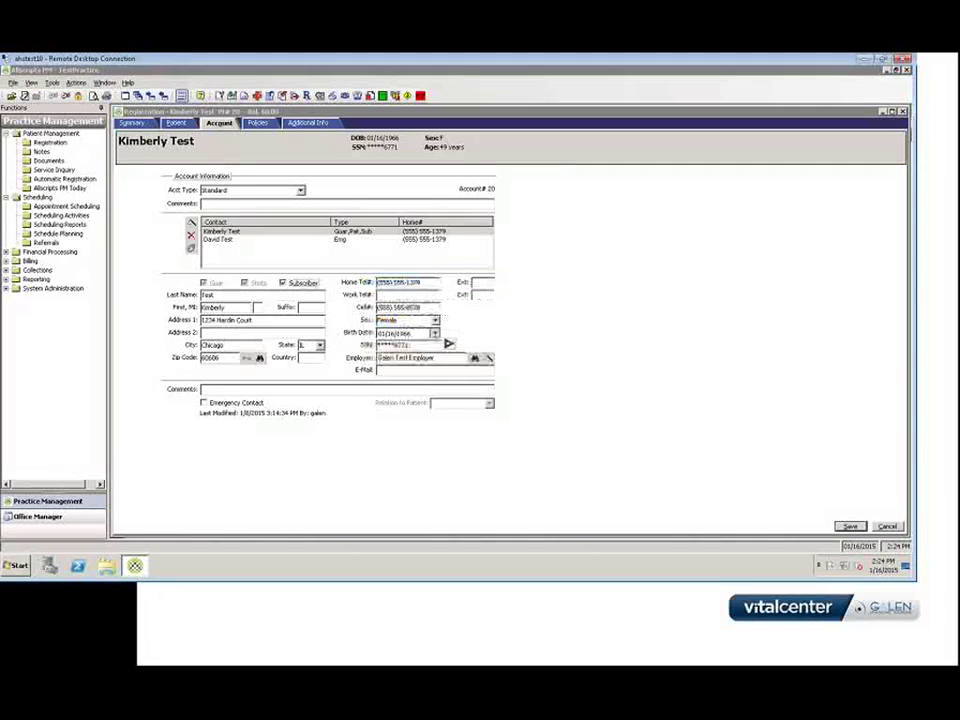
Add a new contact to the patient's account and delete that new contact again
click(279, 234)
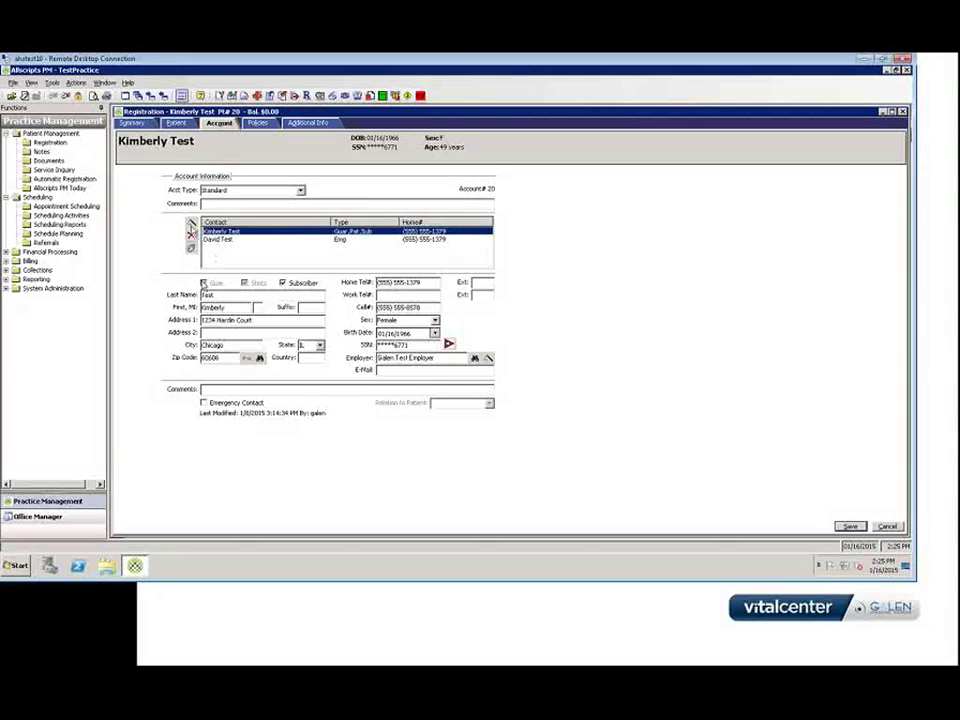
click(192, 223)
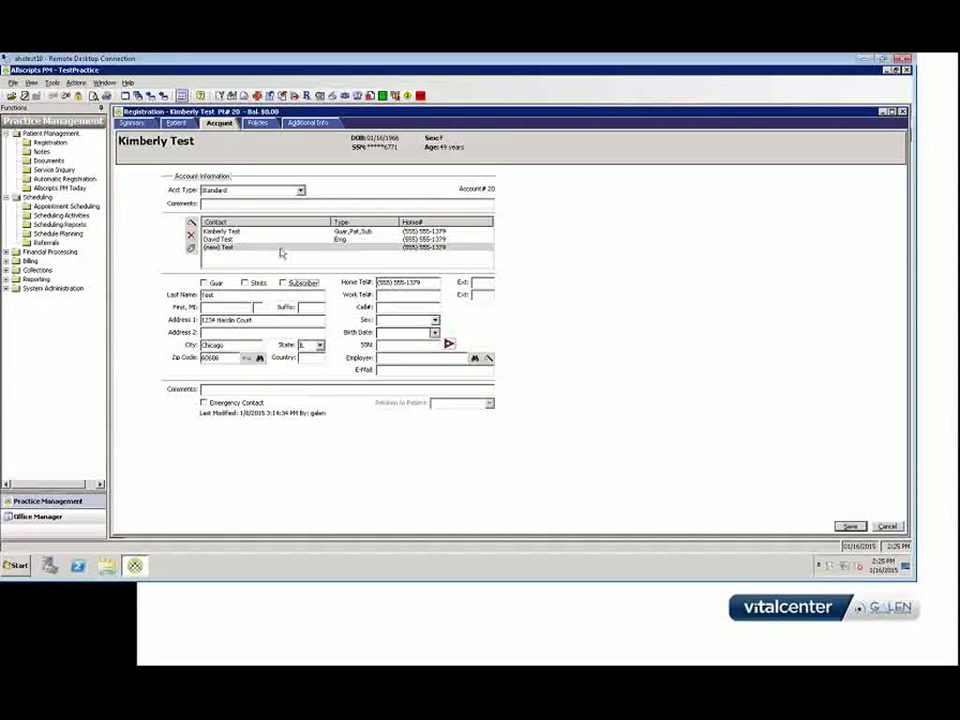
click(214, 248)
click(191, 234)
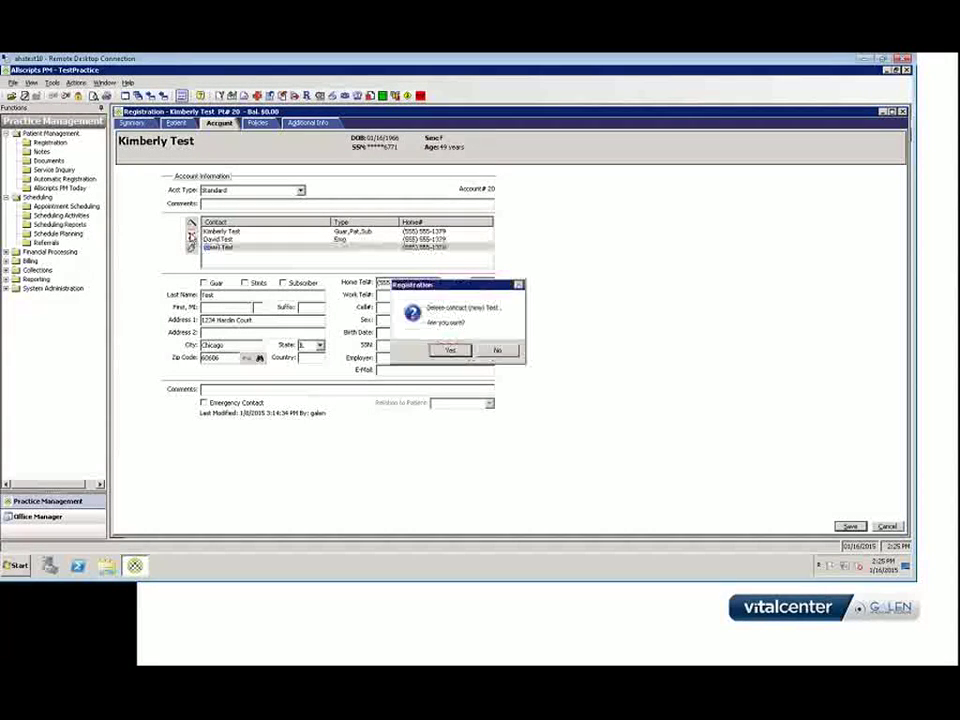
click(450, 350)
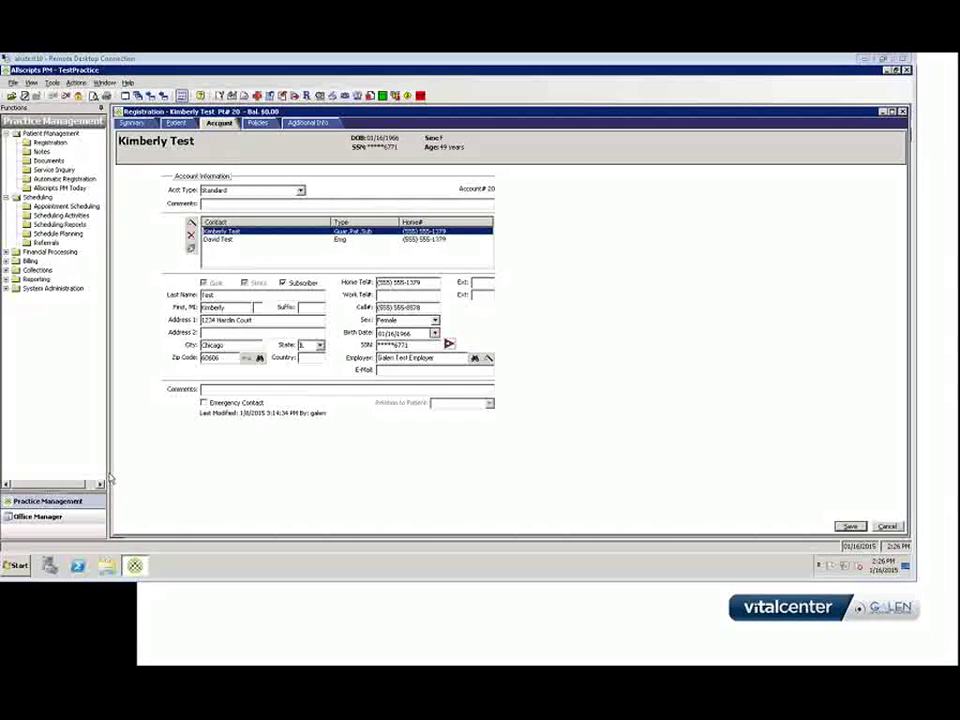
Compare the emergency contact's address and comments with those of the patient's own contact on the account
click(247, 503)
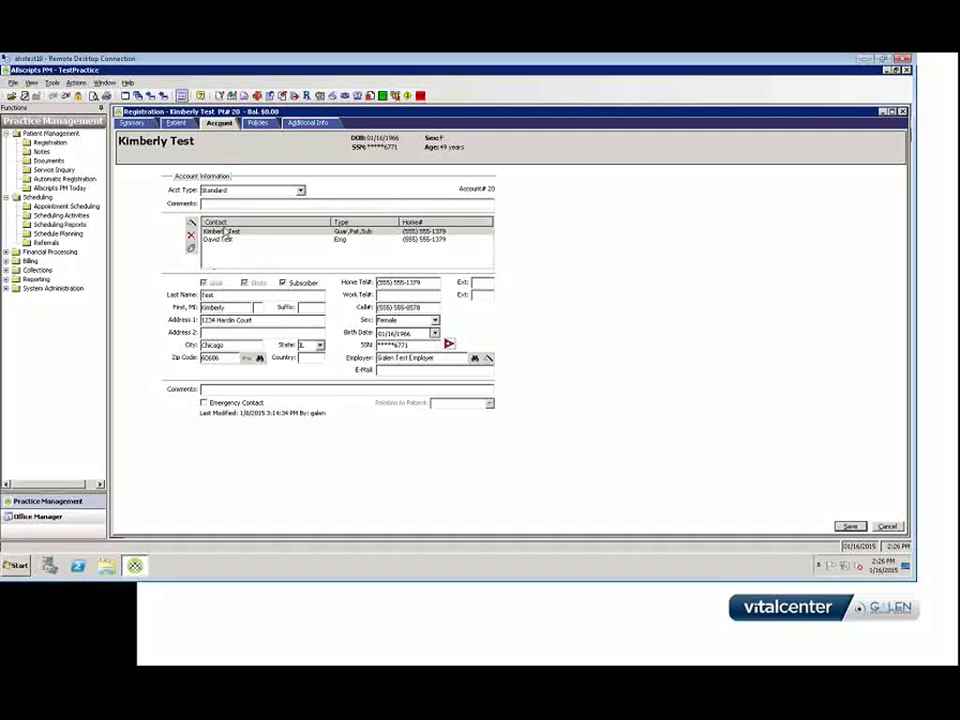
click(225, 240)
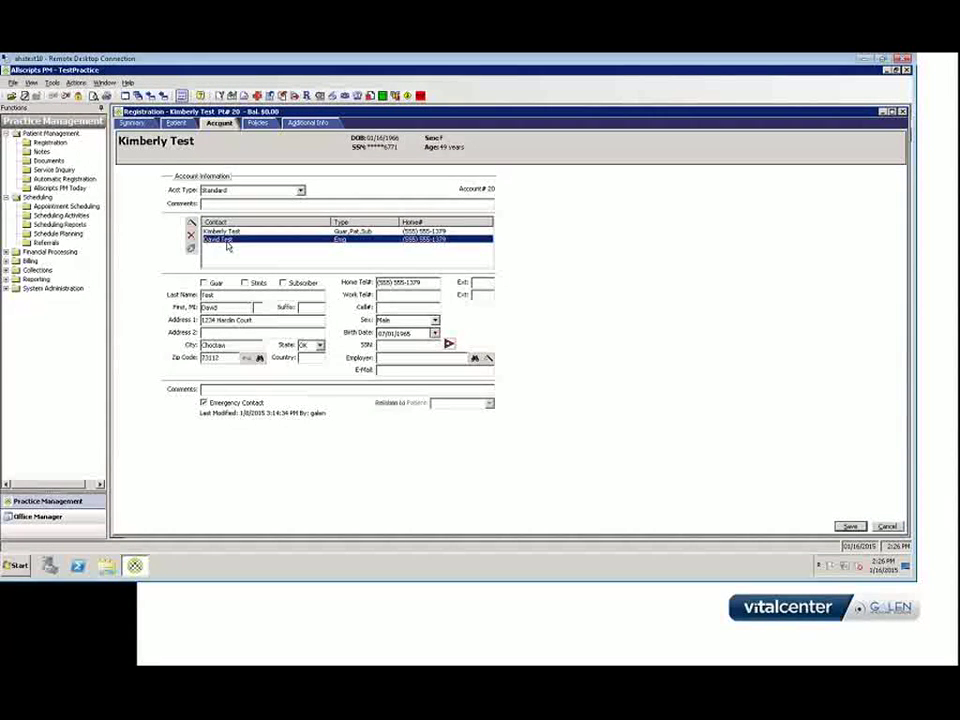
click(244, 388)
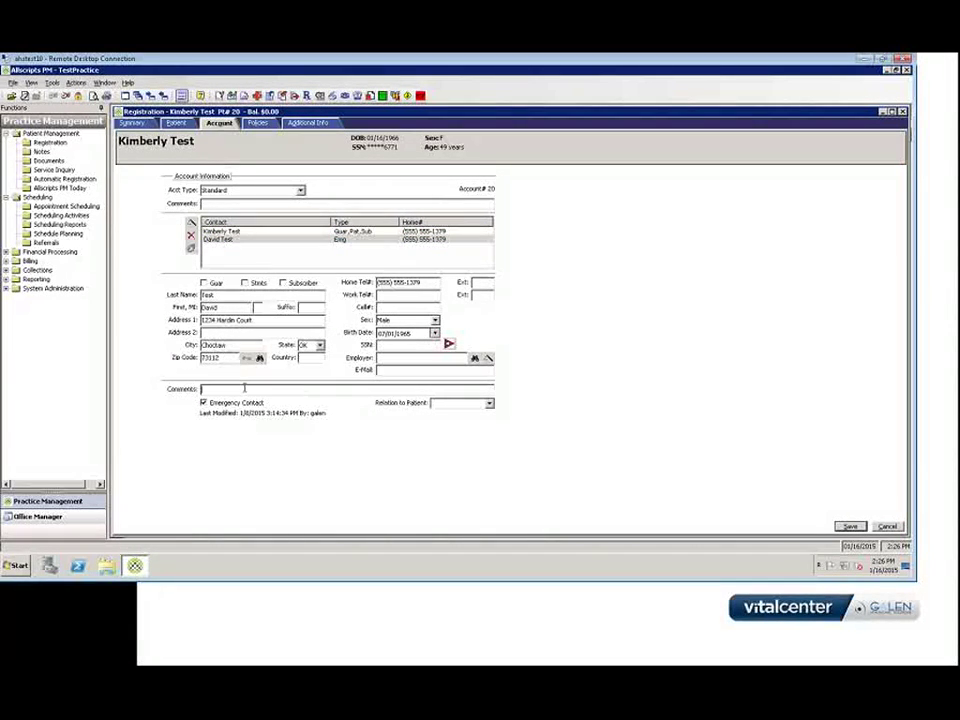
click(223, 241)
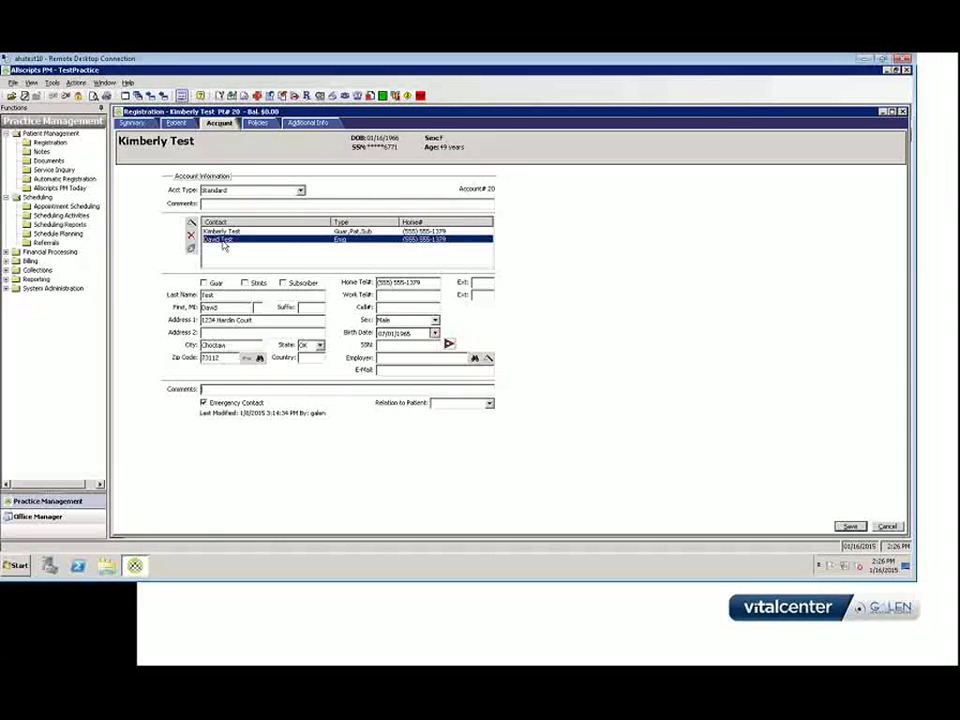
click(222, 231)
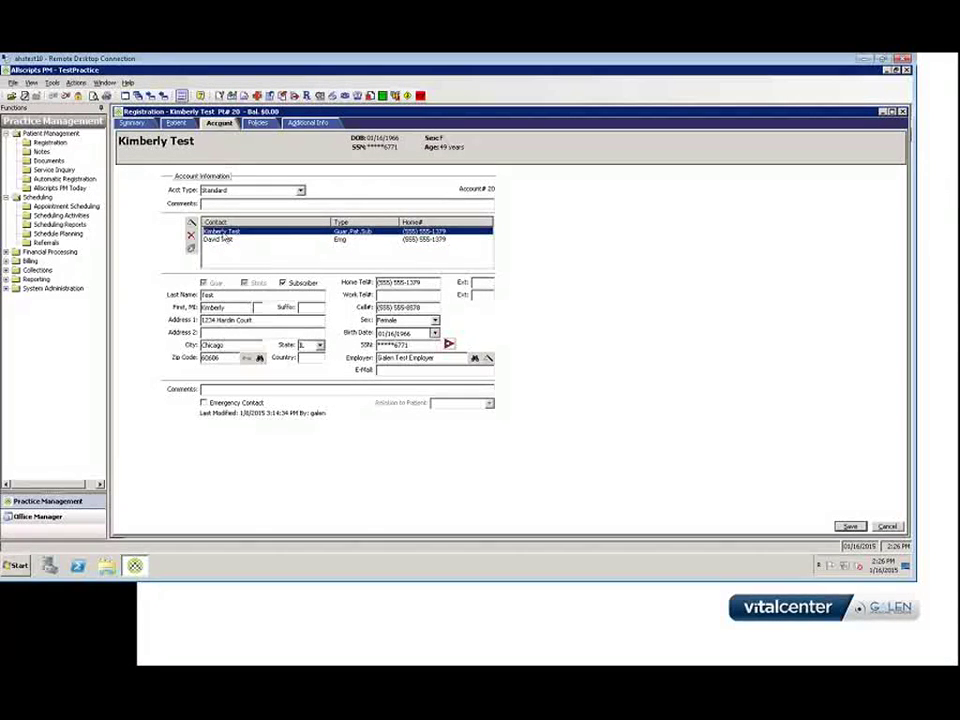
click(280, 155)
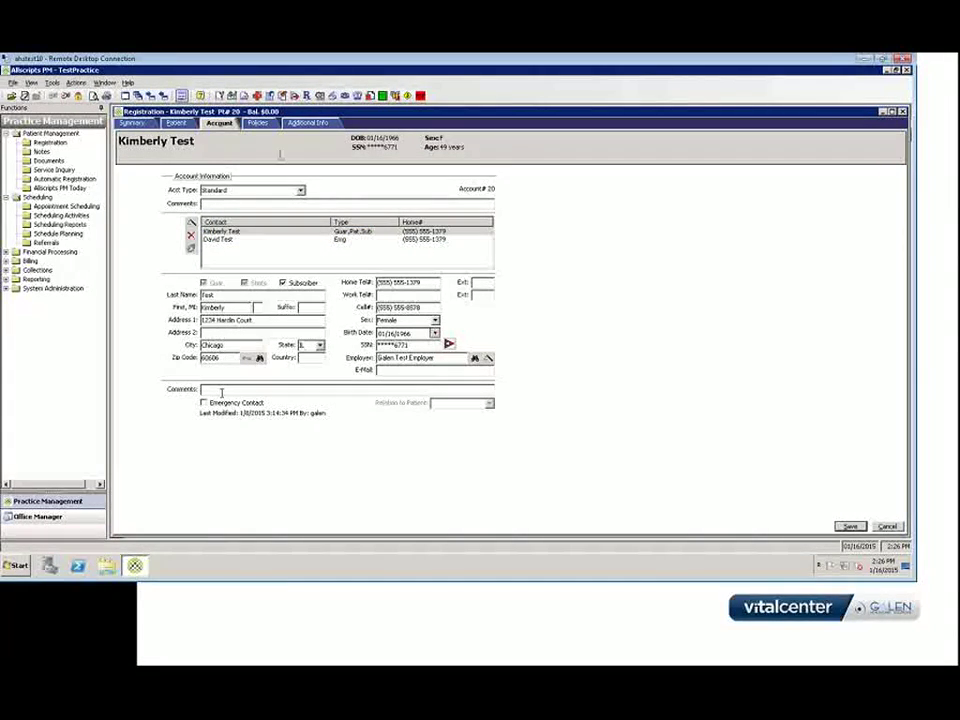
Mark the emergency contact on the account to receive statements, checking the patient's own contact first
click(234, 232)
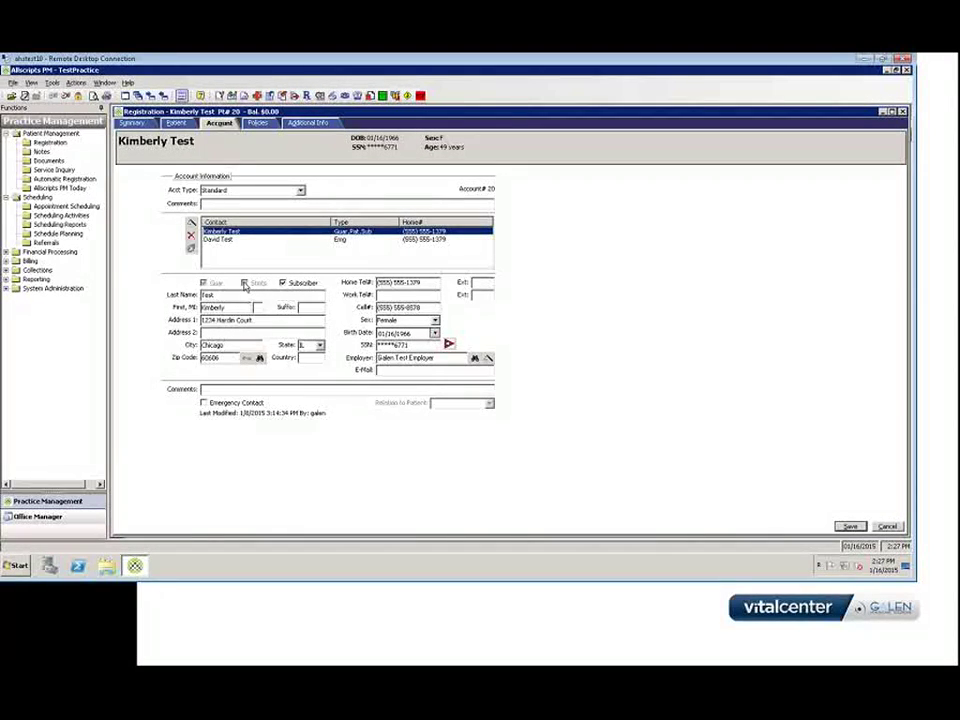
click(218, 242)
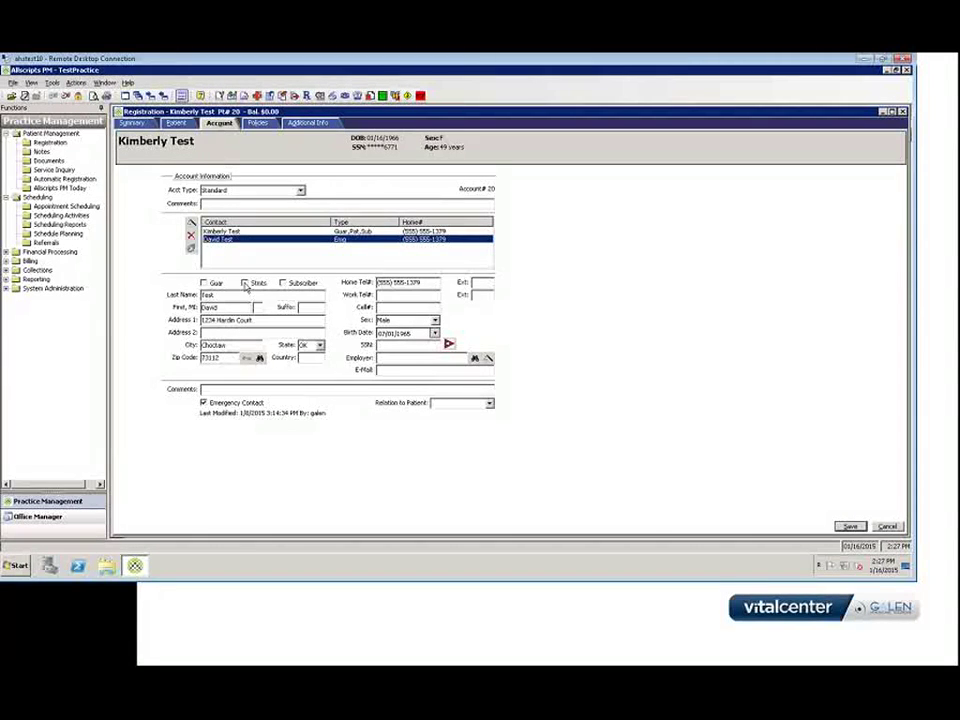
click(245, 284)
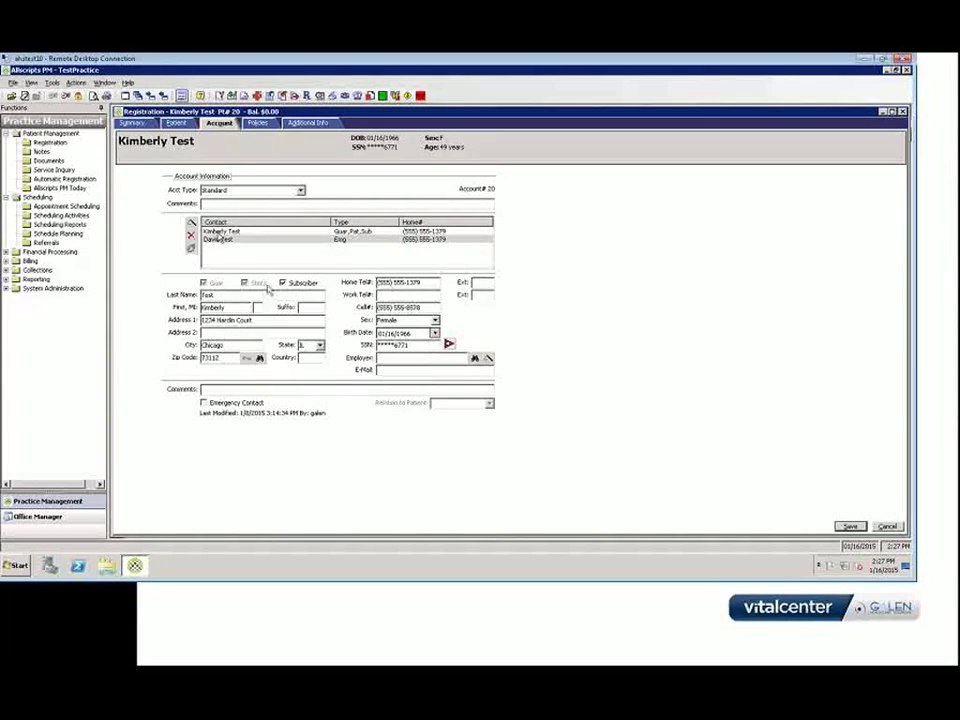
Try to clear the Subscriber option on the patient's own contact
click(222, 231)
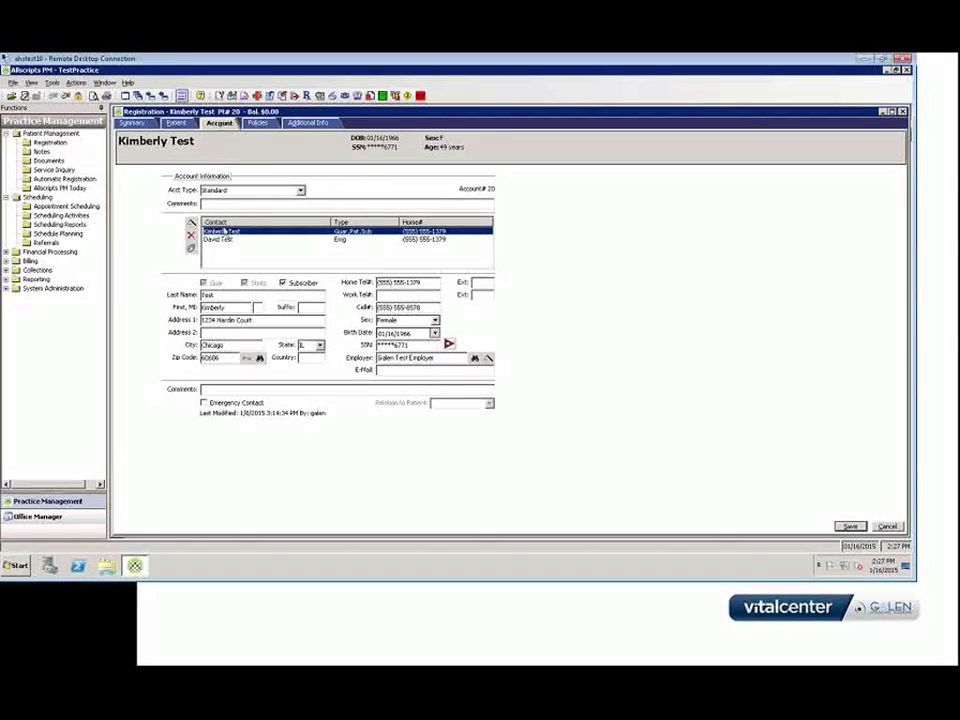
click(283, 283)
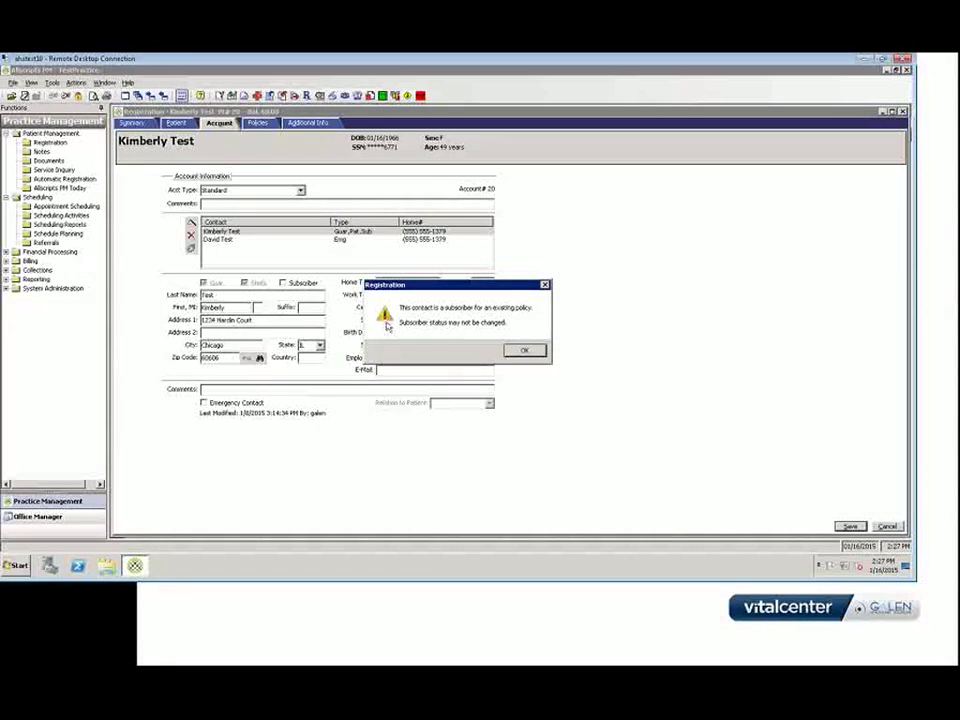
click(520, 351)
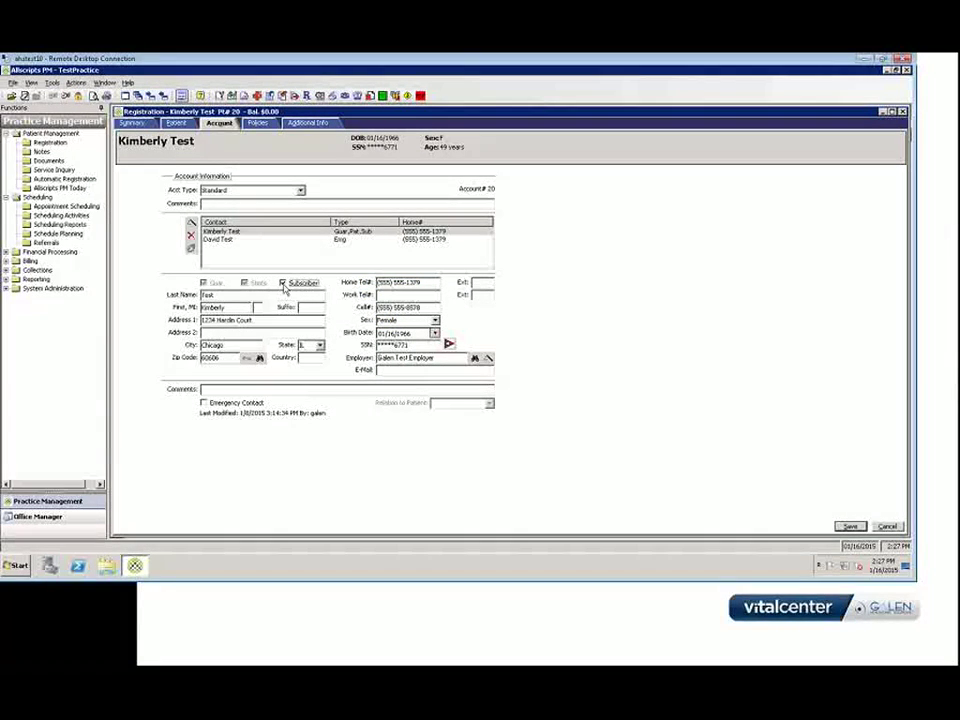
Check the subscriber on the patient's insurance policies and return to the account information
click(257, 123)
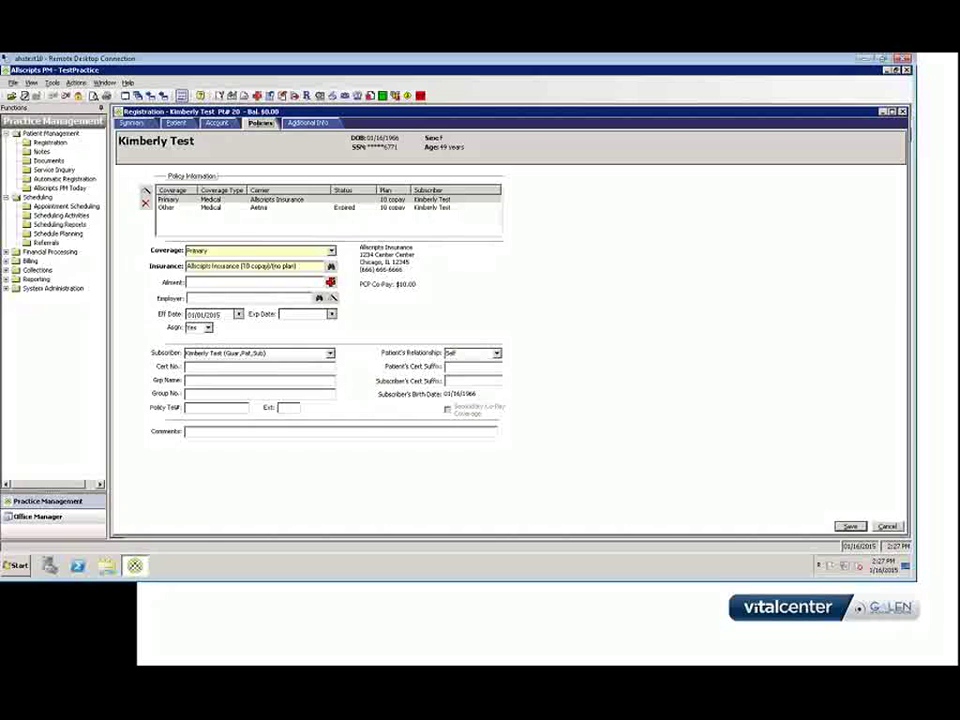
click(216, 124)
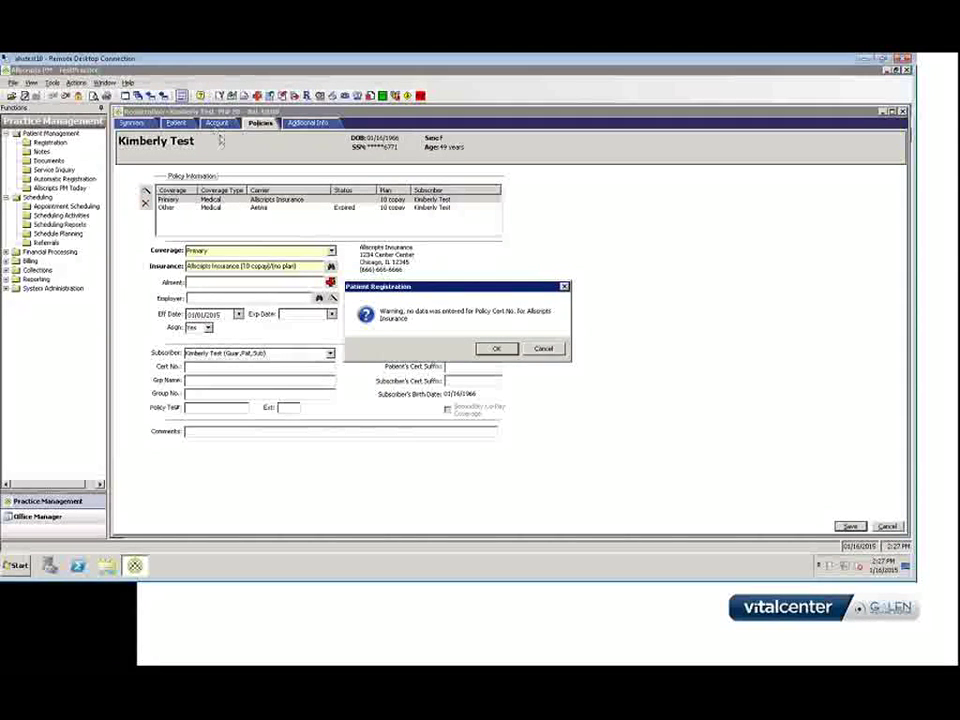
click(510, 349)
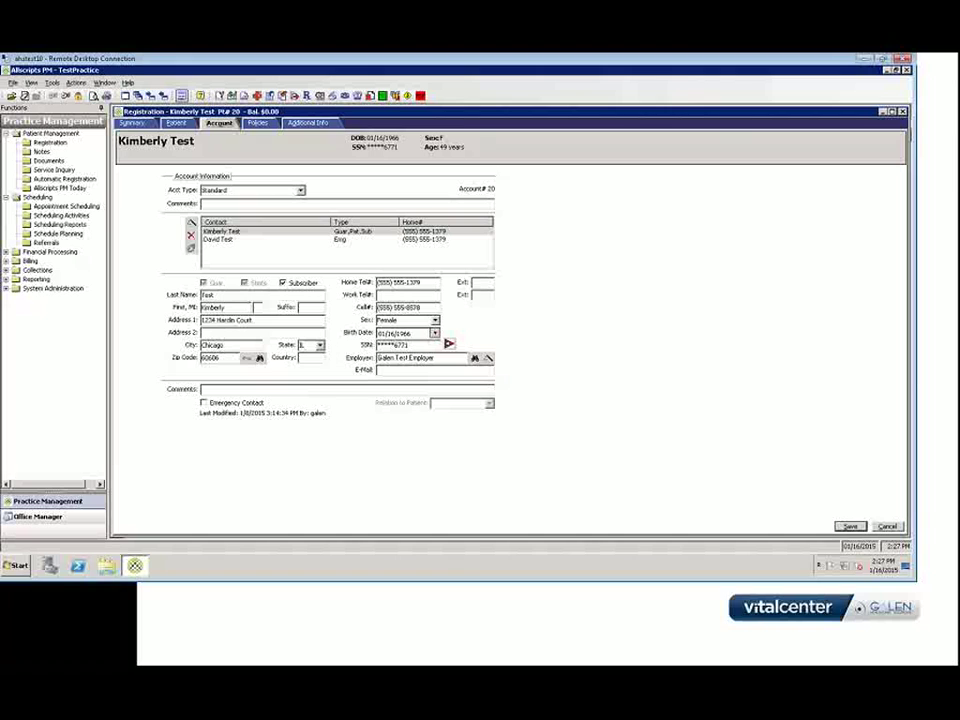
Review the emergency contact's Relation to Patient choices and the relationship to guarantor in the patient information, and return to the account
click(225, 232)
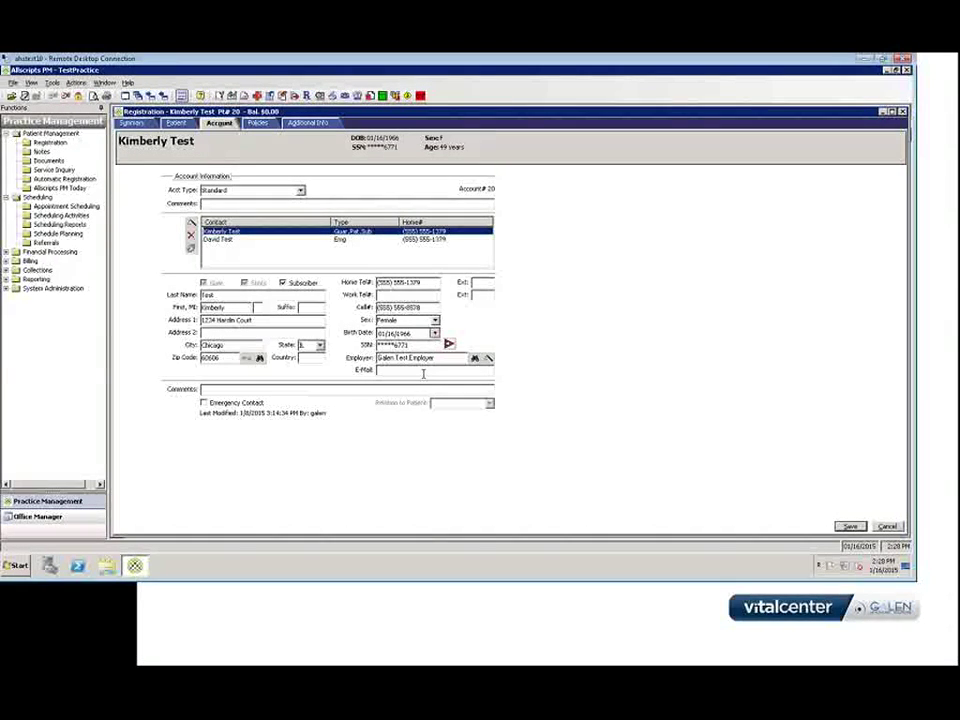
click(340, 240)
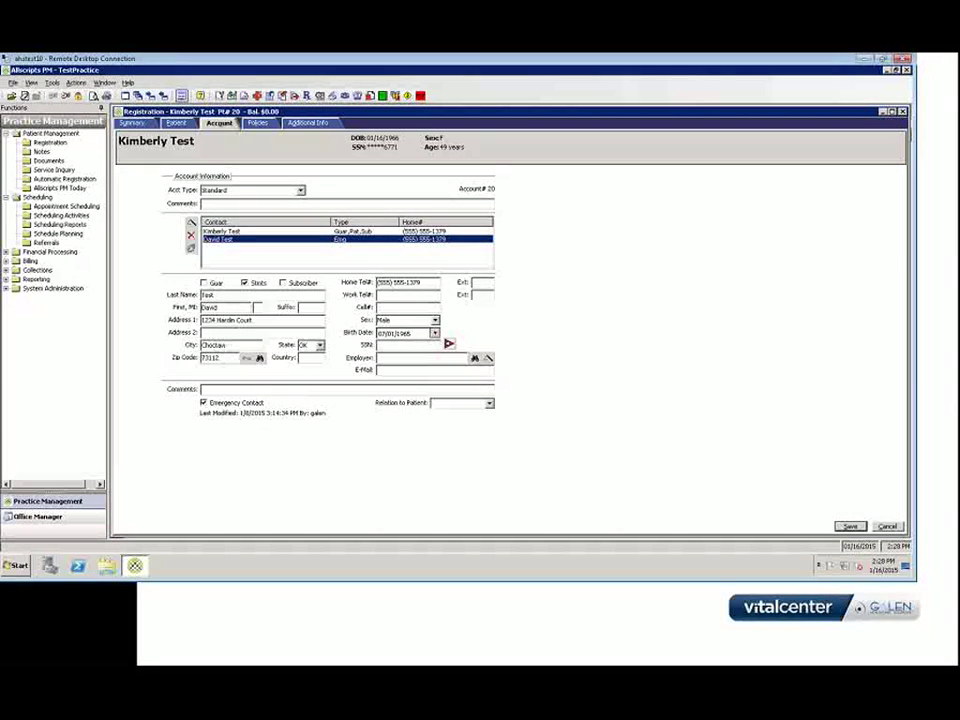
click(490, 405)
click(490, 405)
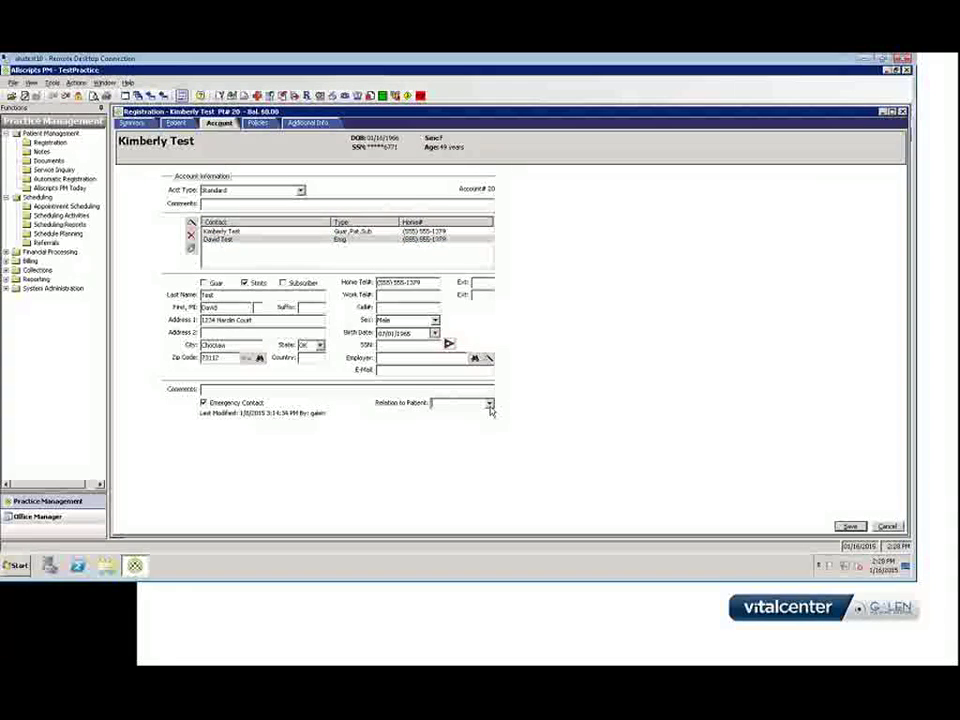
click(490, 405)
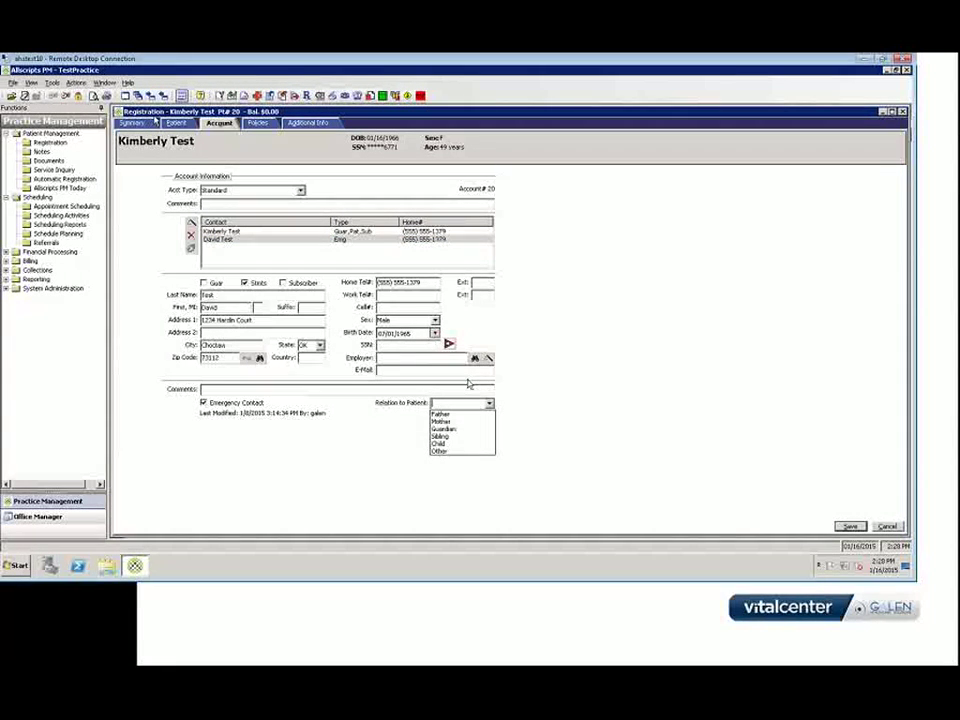
click(179, 125)
click(179, 125)
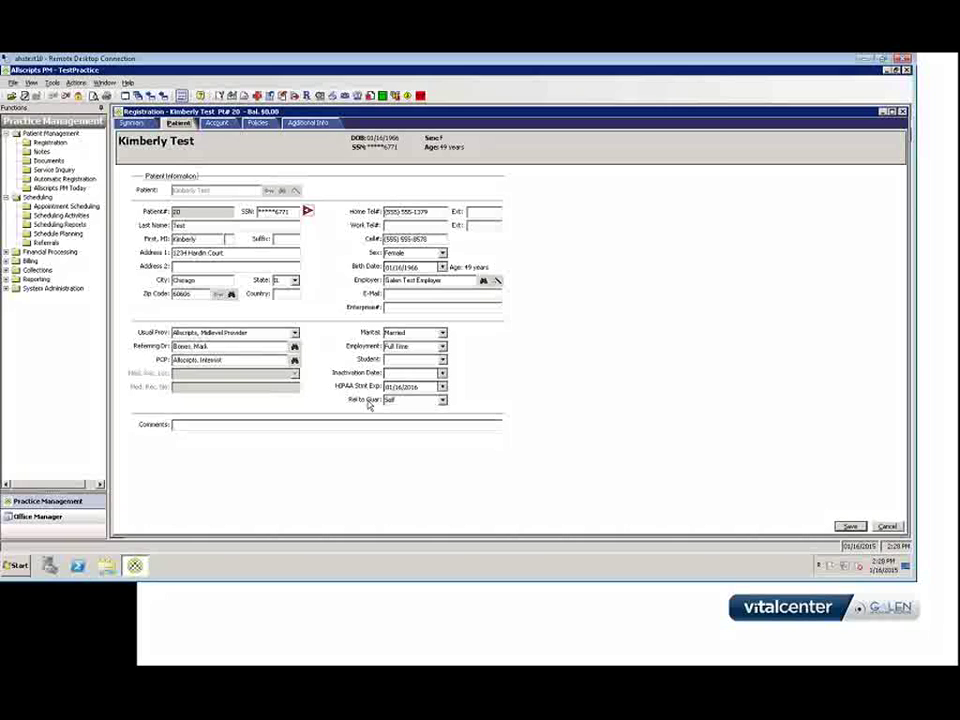
click(217, 122)
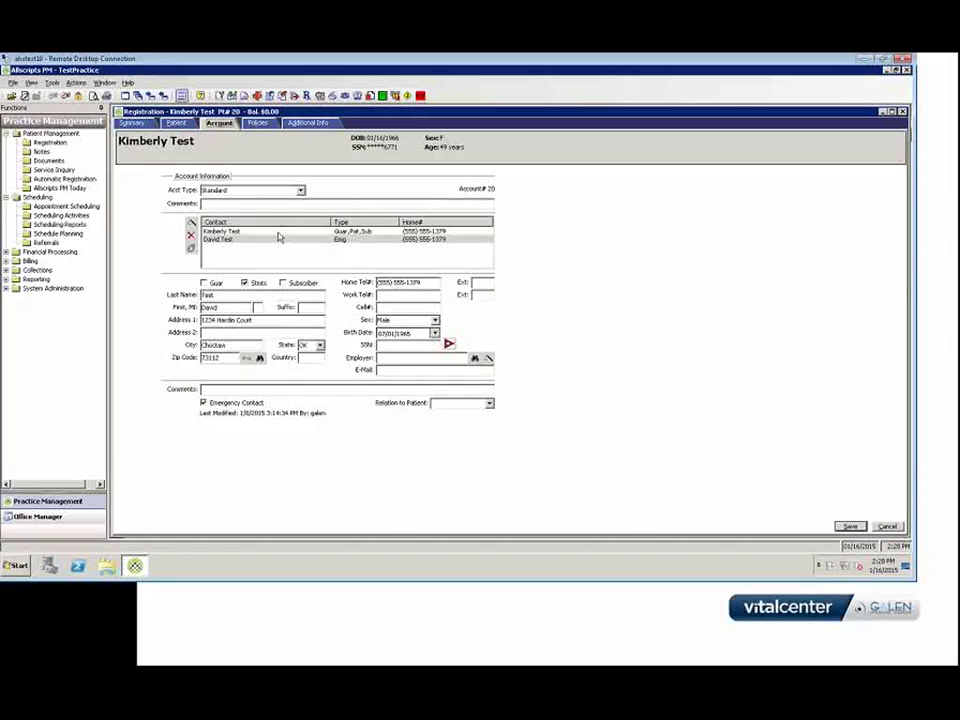
Set the emergency contact's Relation to Patient to Father
click(279, 239)
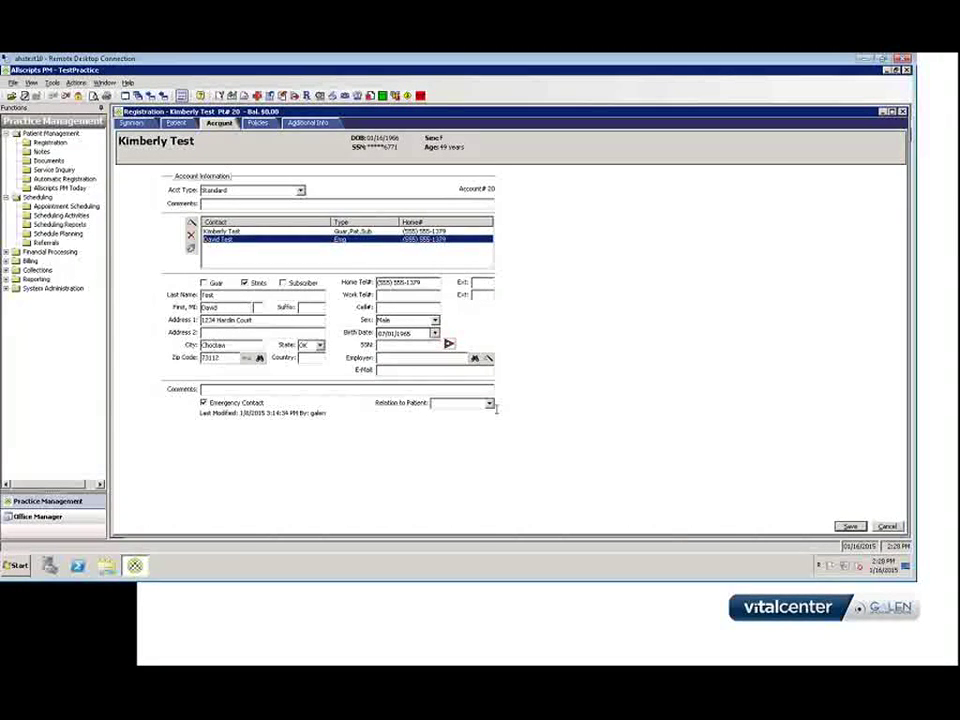
click(445, 404)
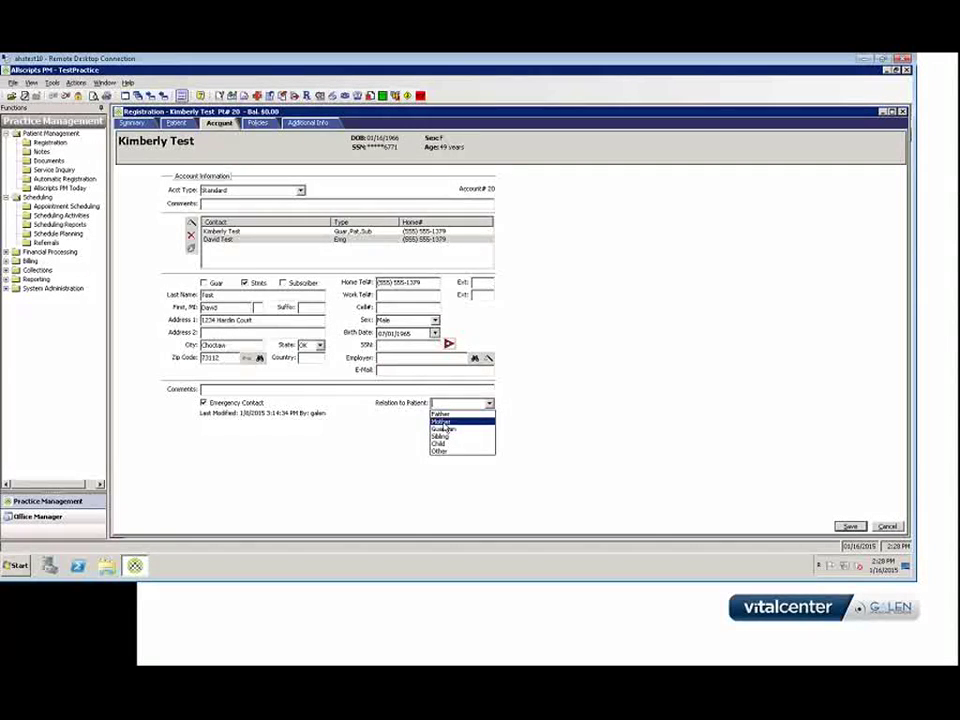
click(444, 424)
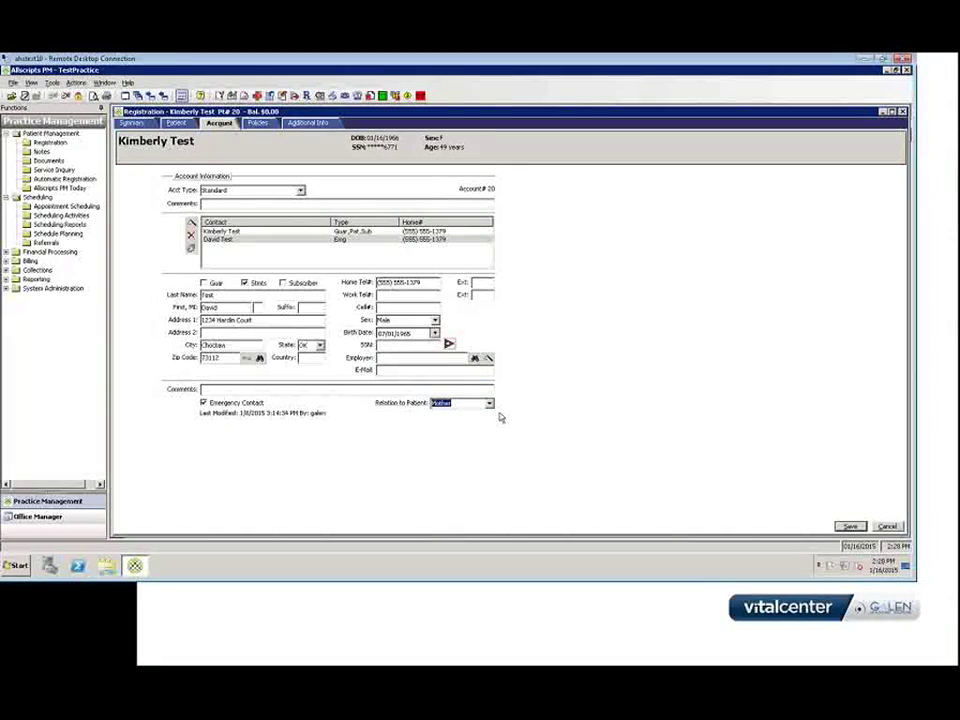
click(489, 403)
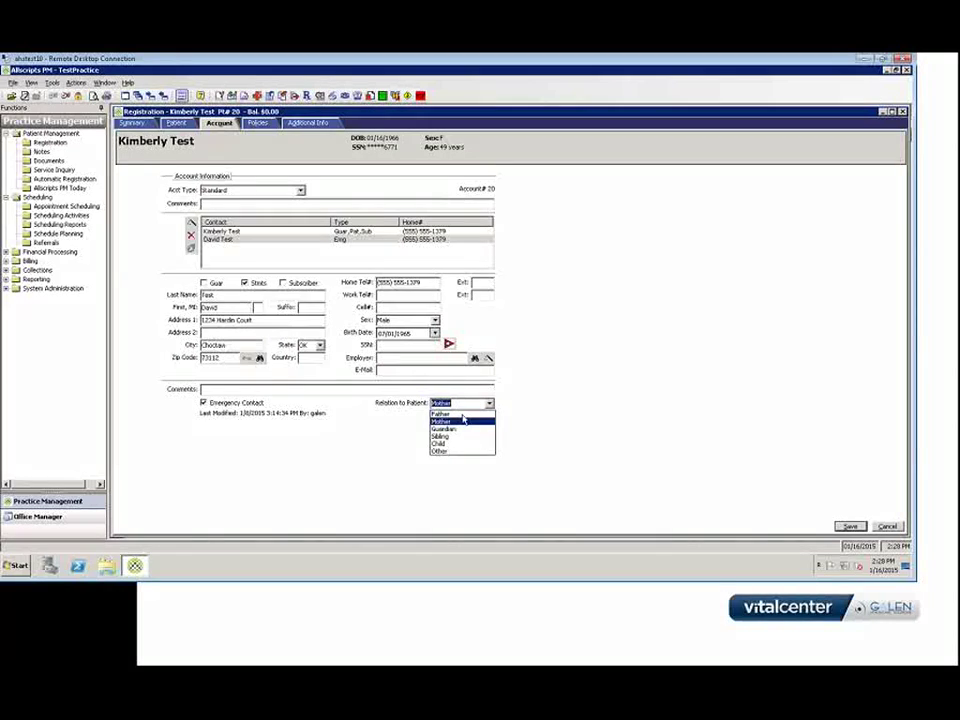
click(461, 413)
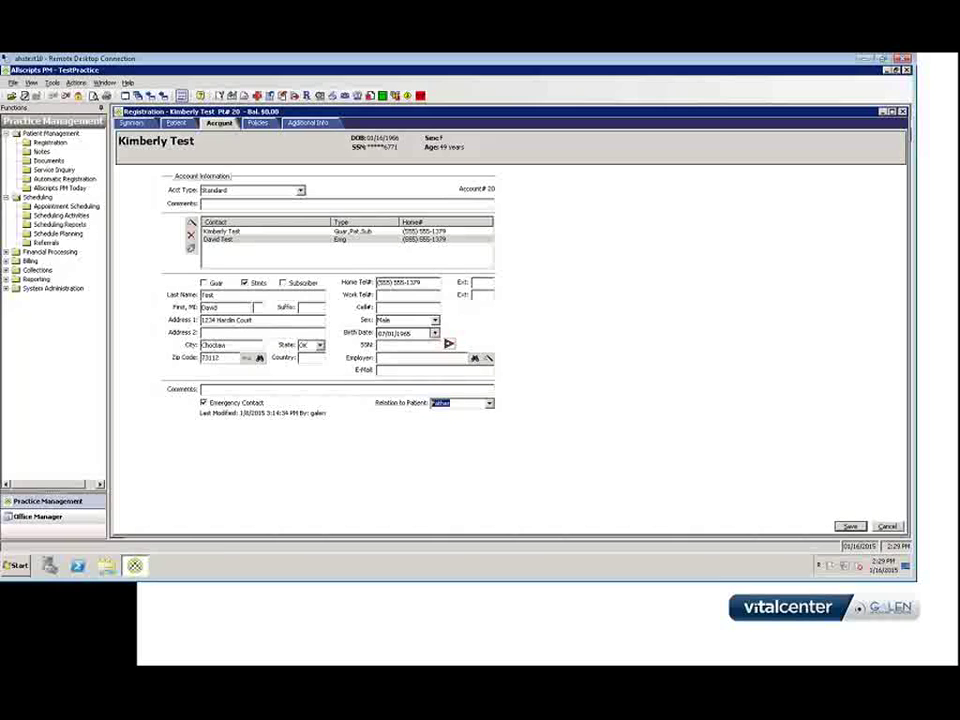
Open the patient's policies and review the Allscripts Insurance policy's coverage choices, keeping Primary selected
click(258, 122)
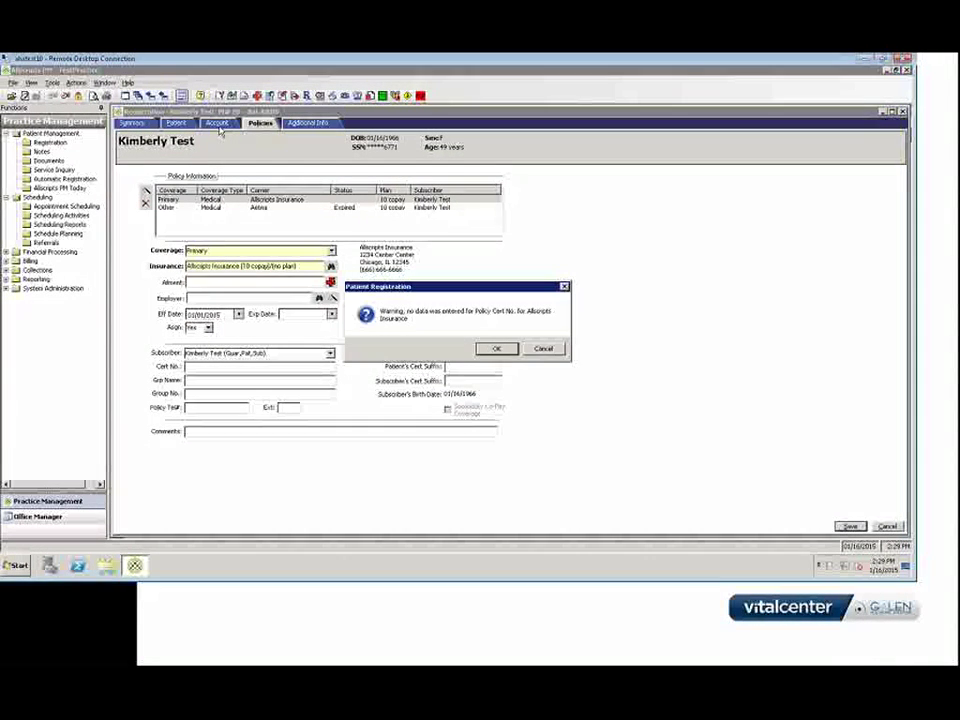
click(497, 348)
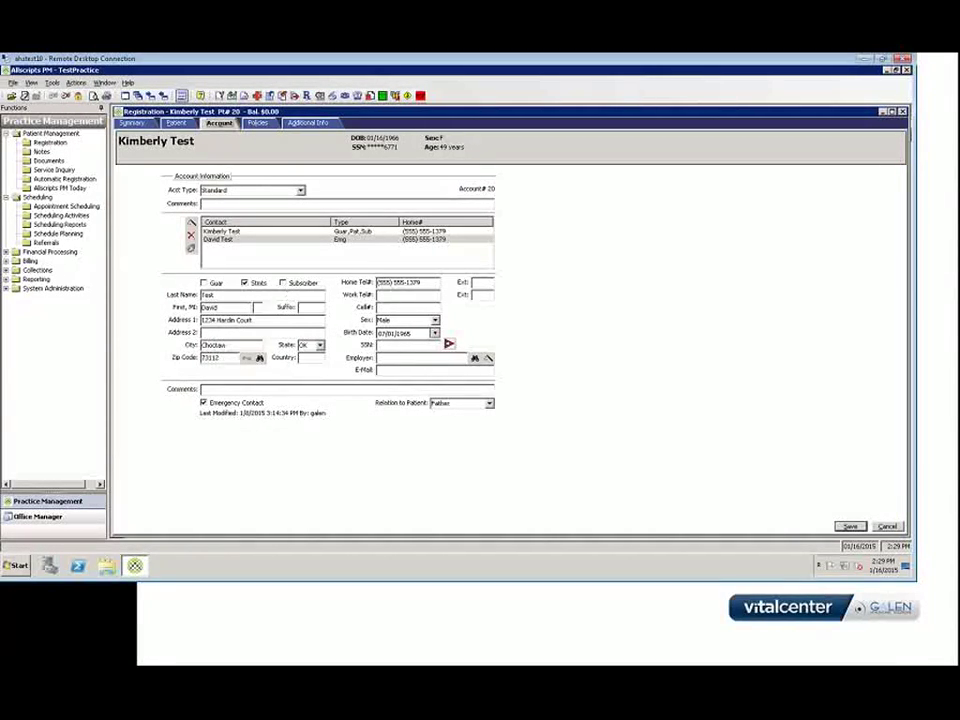
click(254, 123)
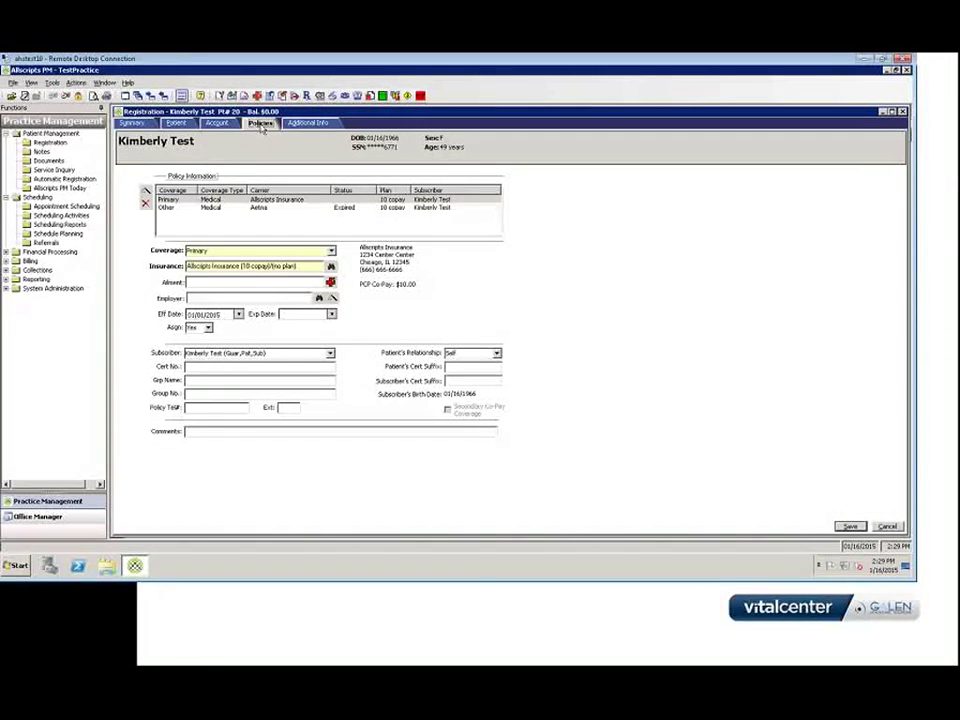
click(176, 206)
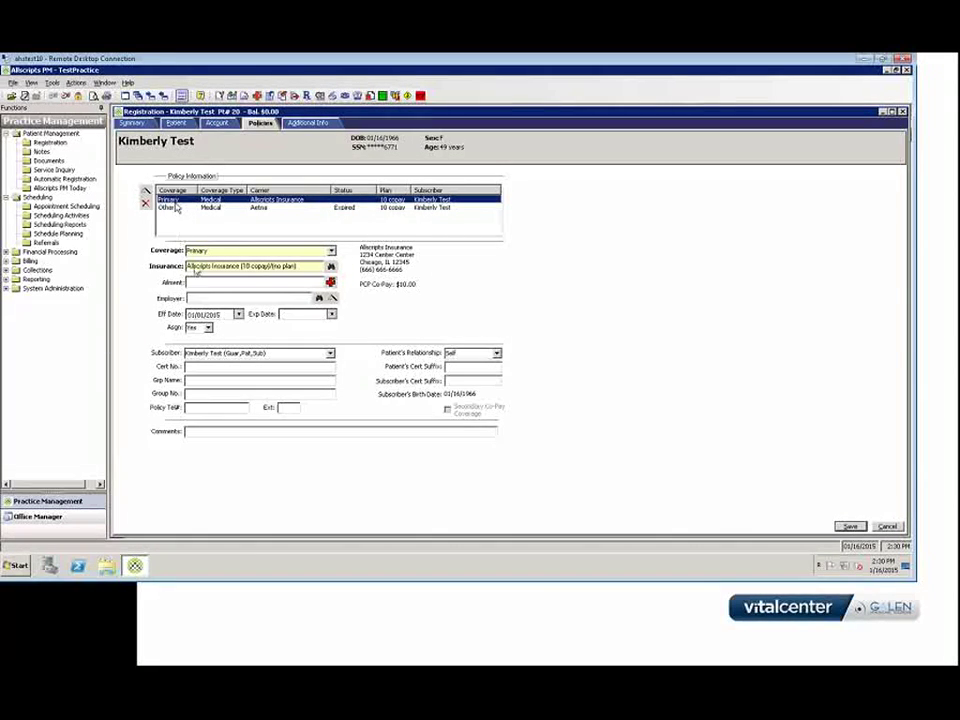
click(217, 252)
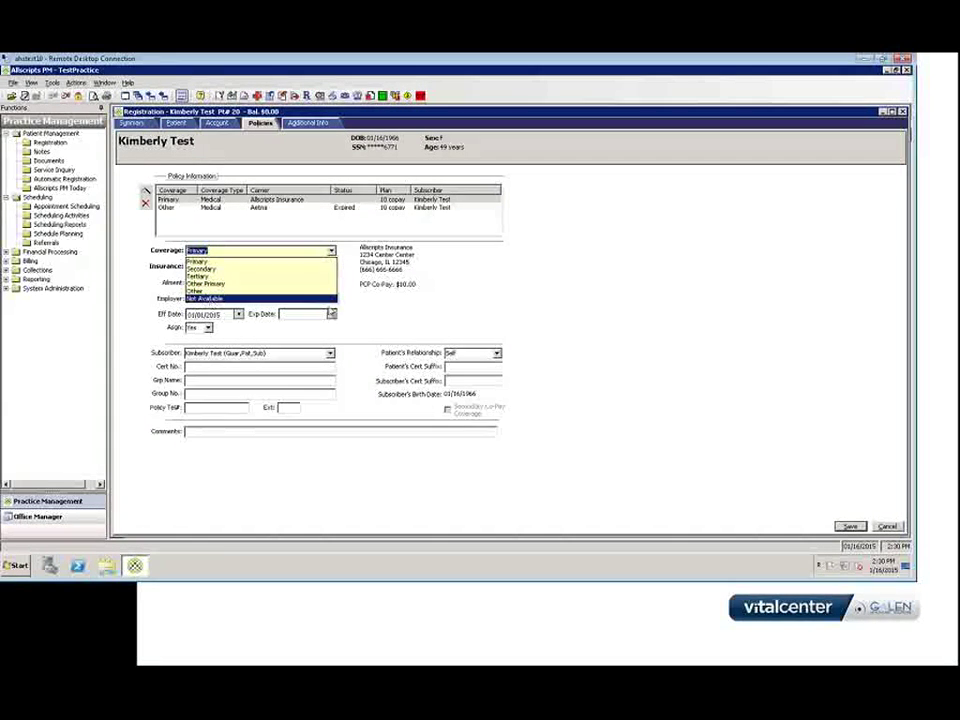
click(198, 261)
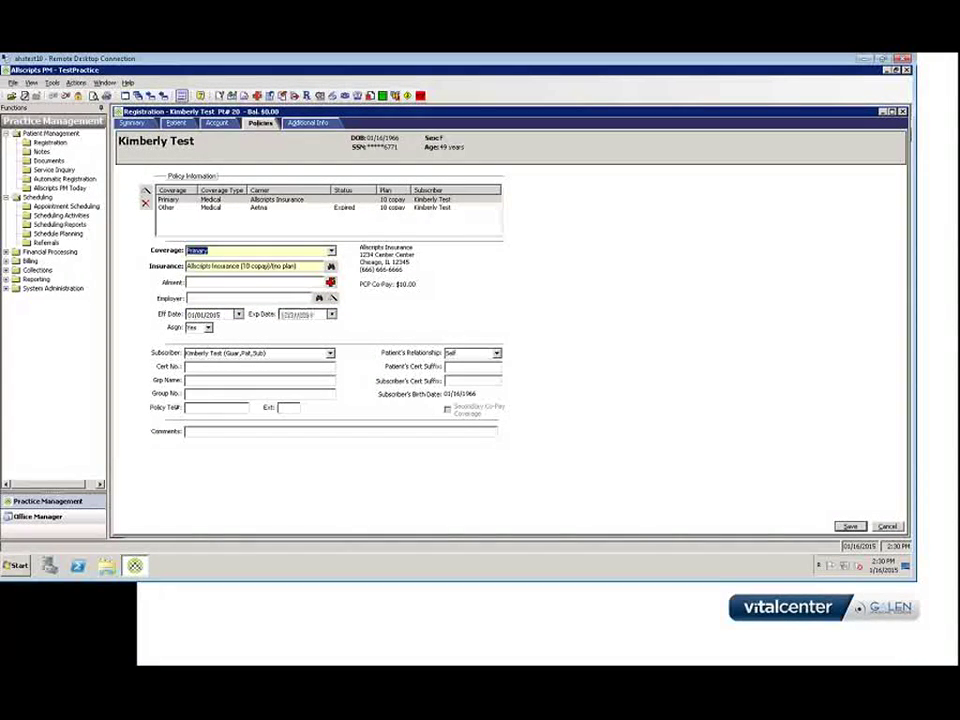
Inspect the expired Aetna policy and its expiration date
click(211, 207)
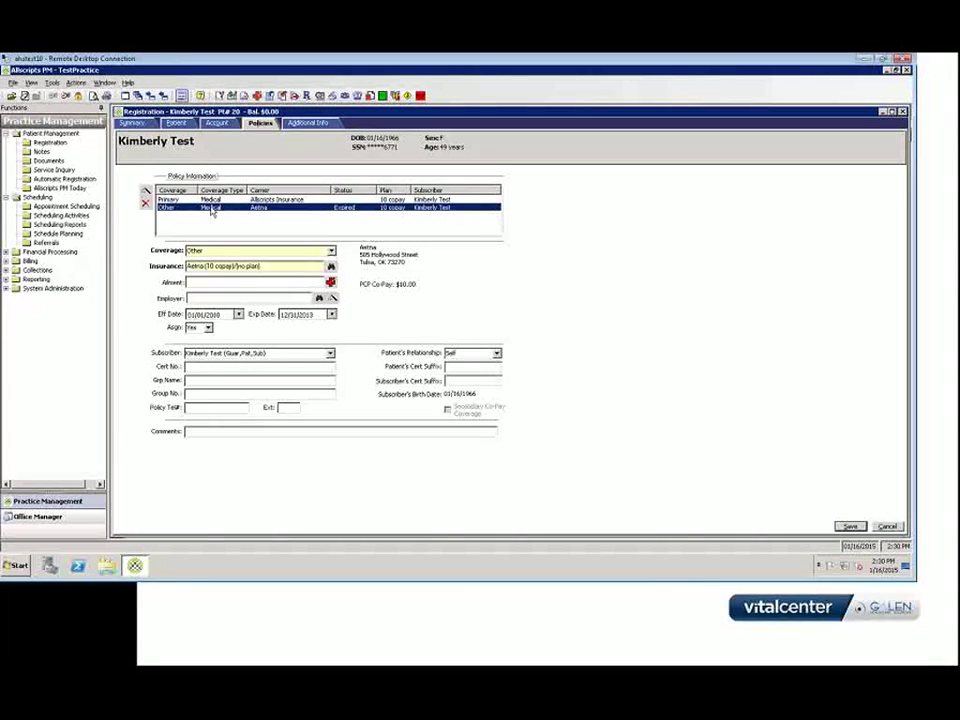
click(316, 315)
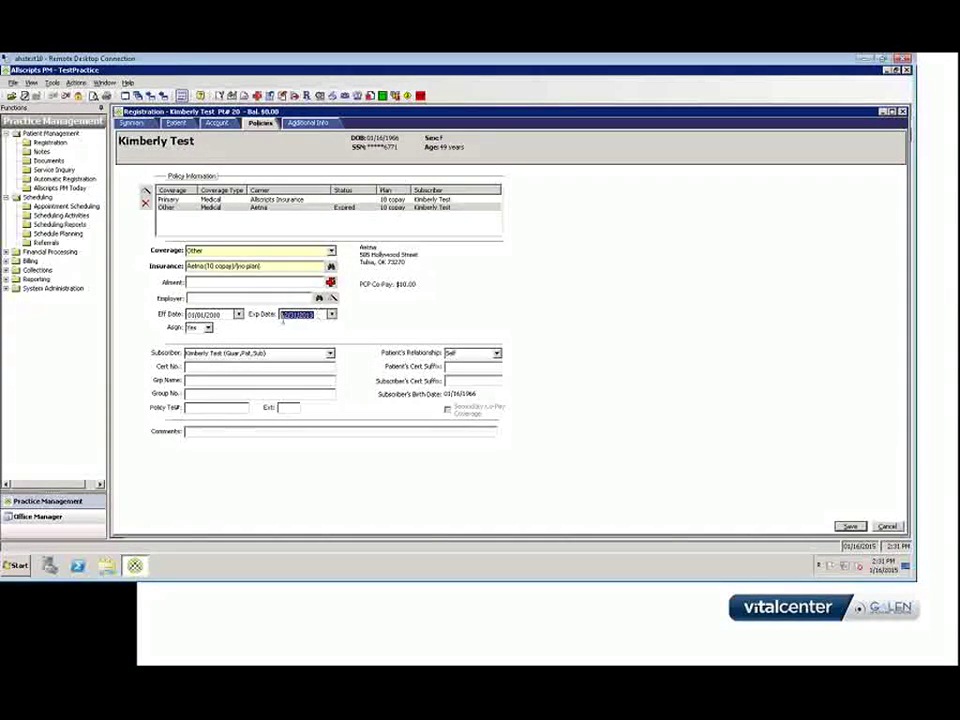
click(298, 321)
Go through the coverage levels available for the primary policy, from Secondary to Not Available, without changing its coverage
click(190, 200)
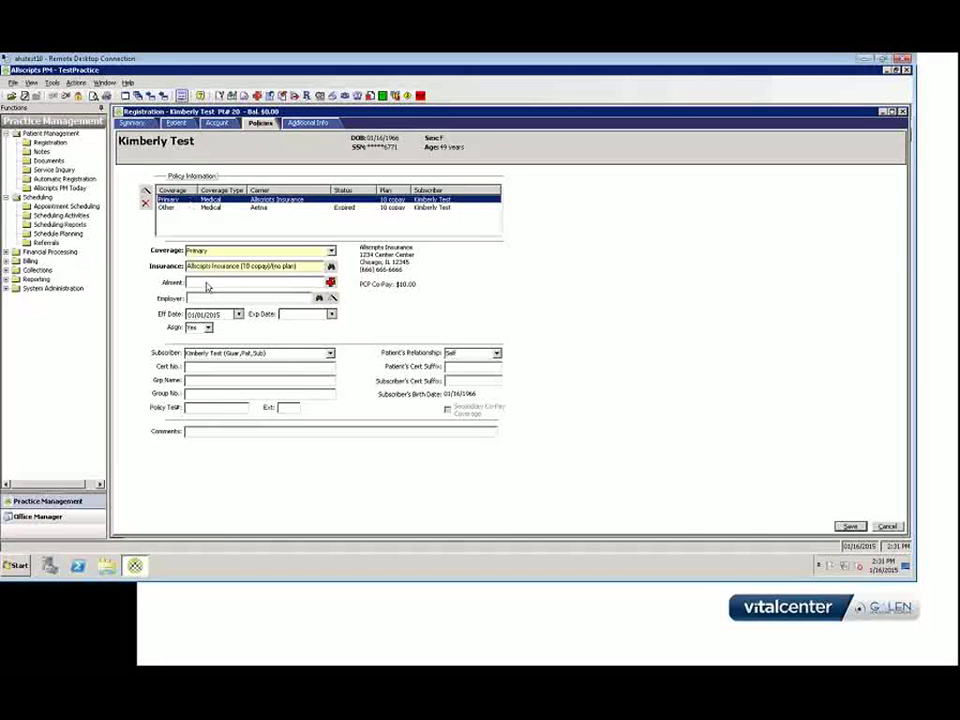
click(245, 250)
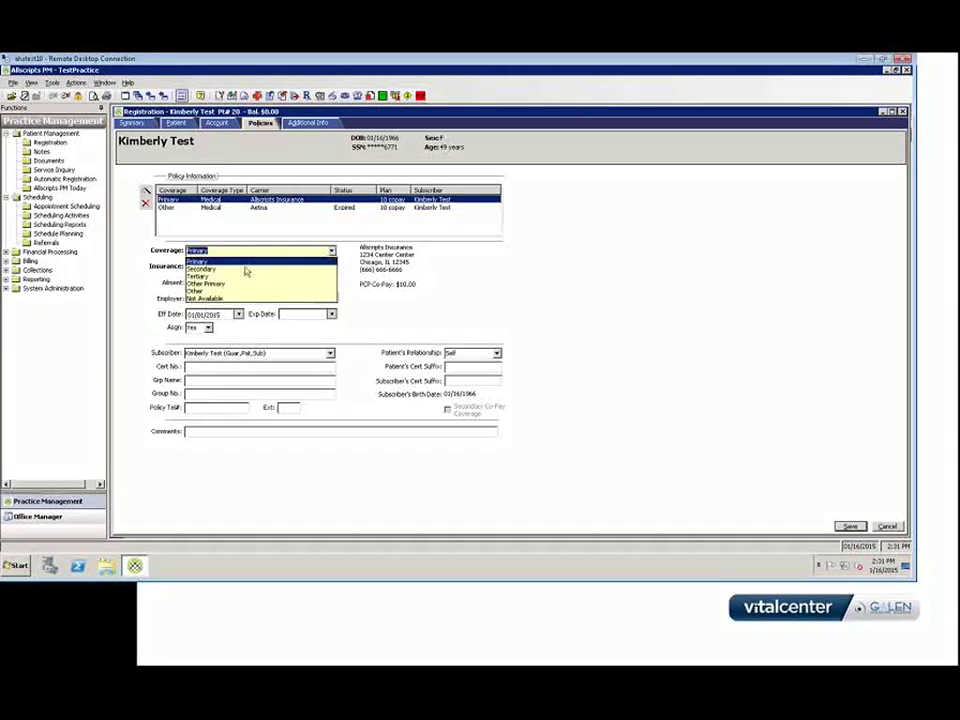
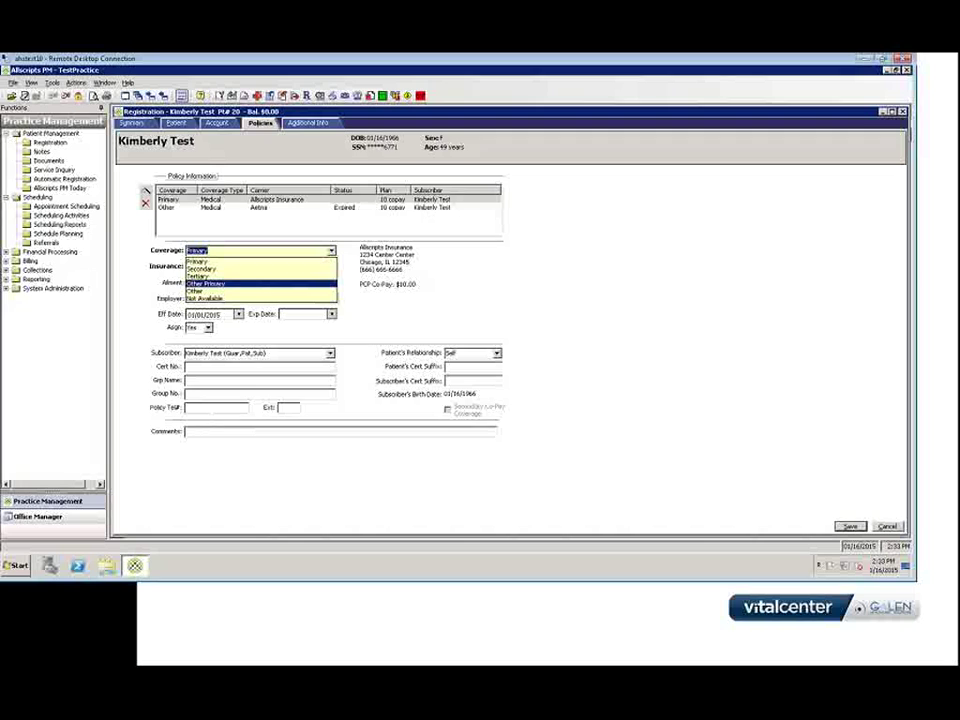
key(Down)
key(Down)
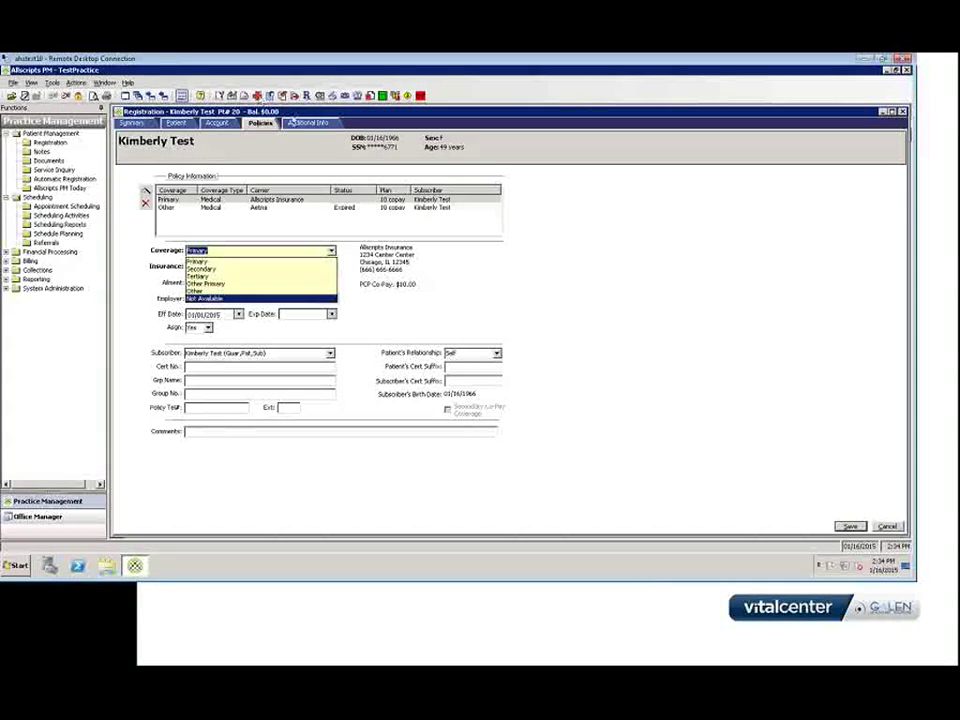
key(Escape)
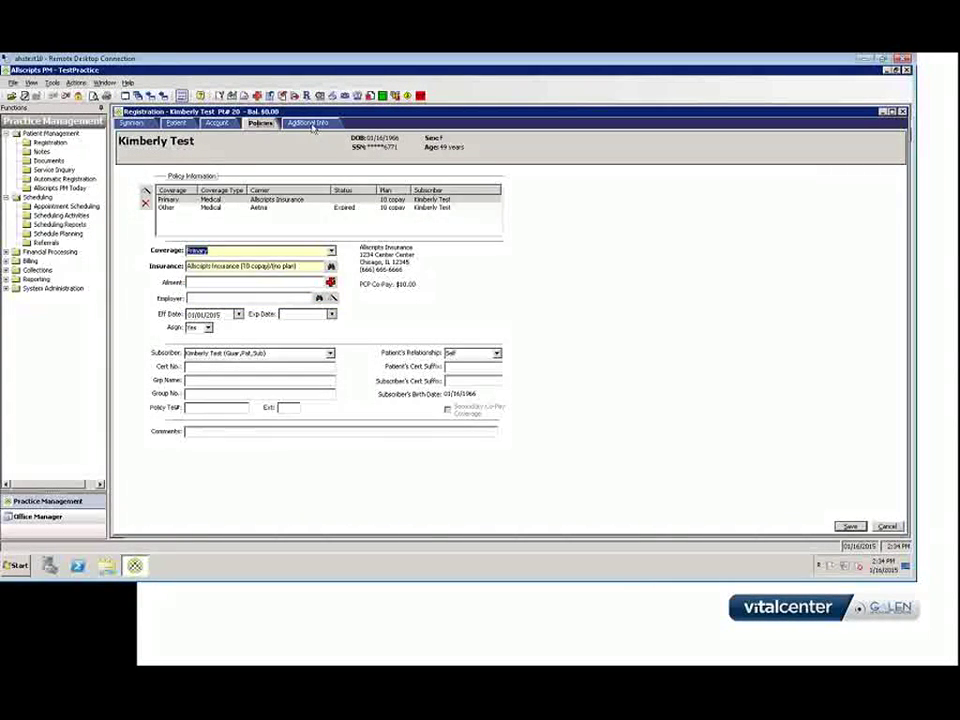
Open the patient's additional information, continuing without a certificate number on the primary policy
click(311, 124)
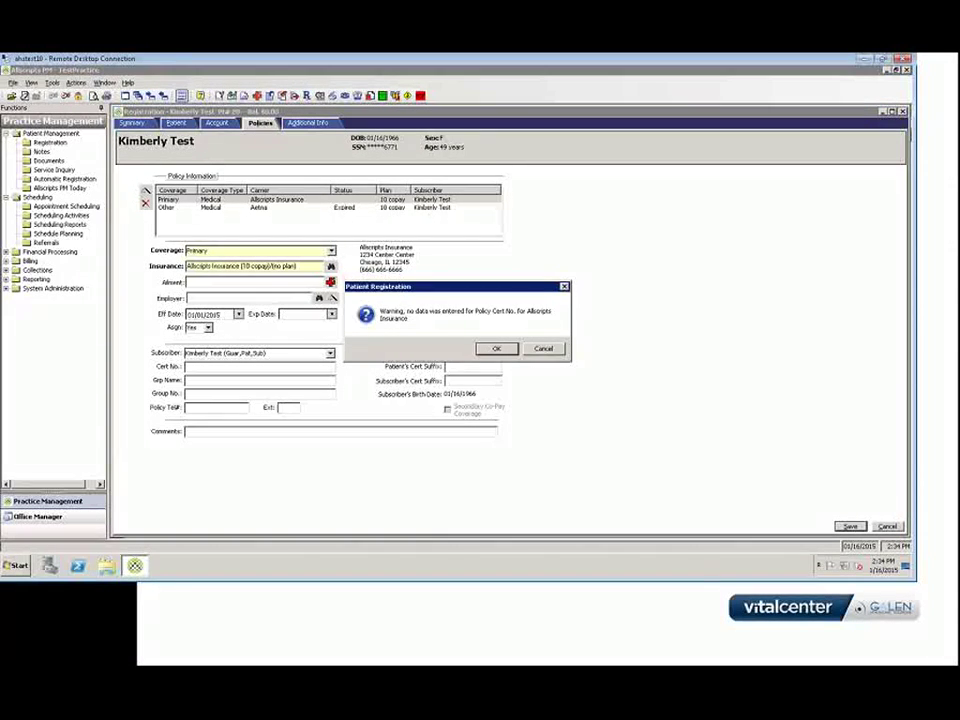
click(505, 350)
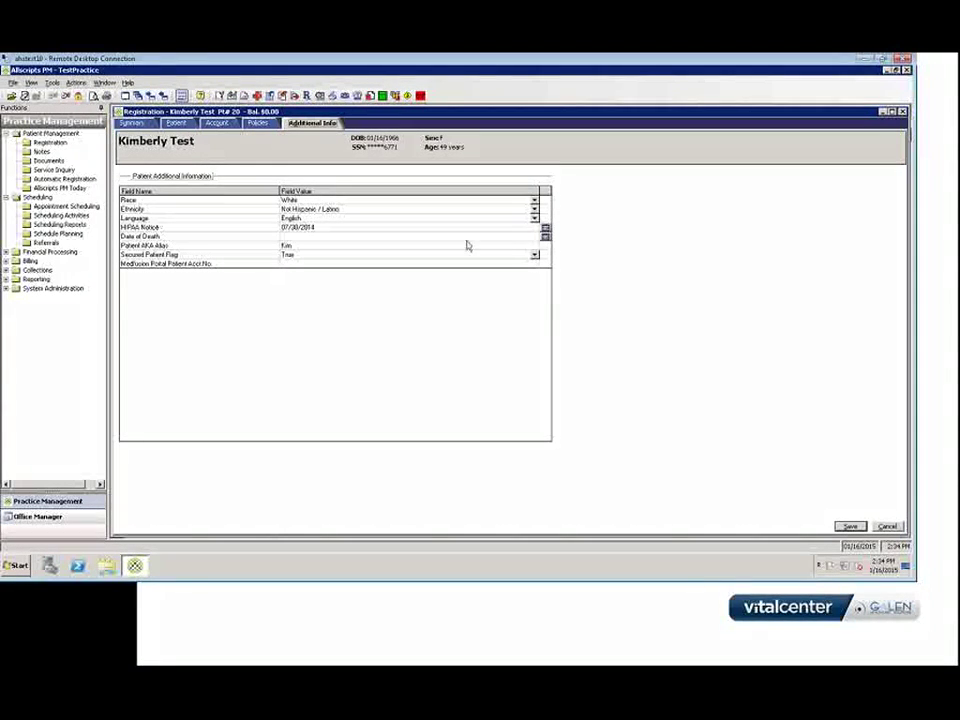
Review the choices for the patient's Race, Ethnicity and Language, keeping White, Not Hispanic / Latino and English
click(534, 201)
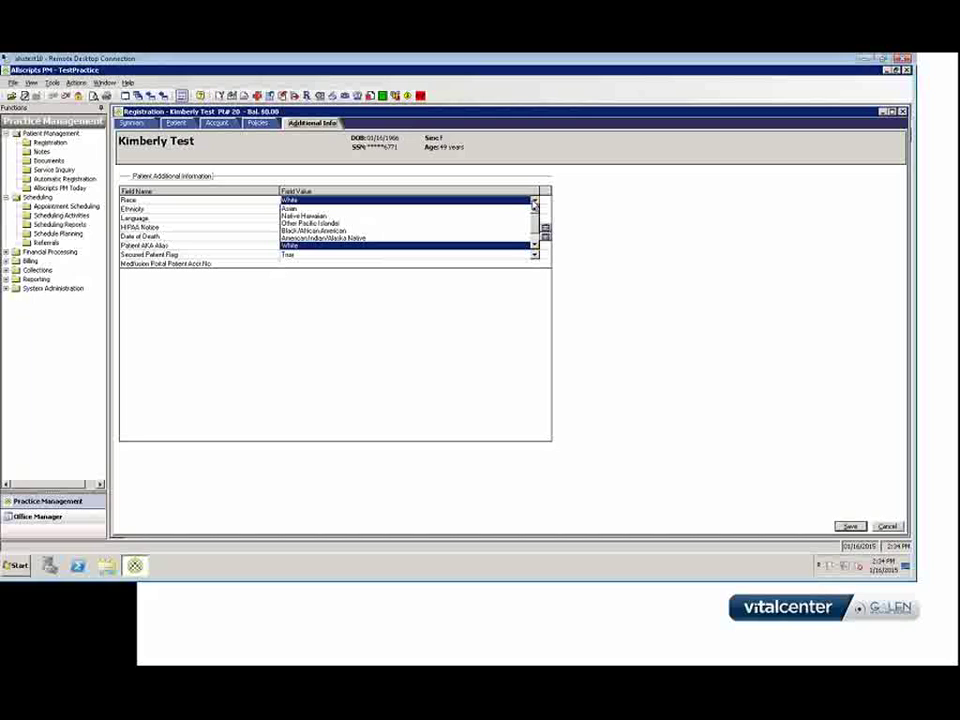
click(534, 201)
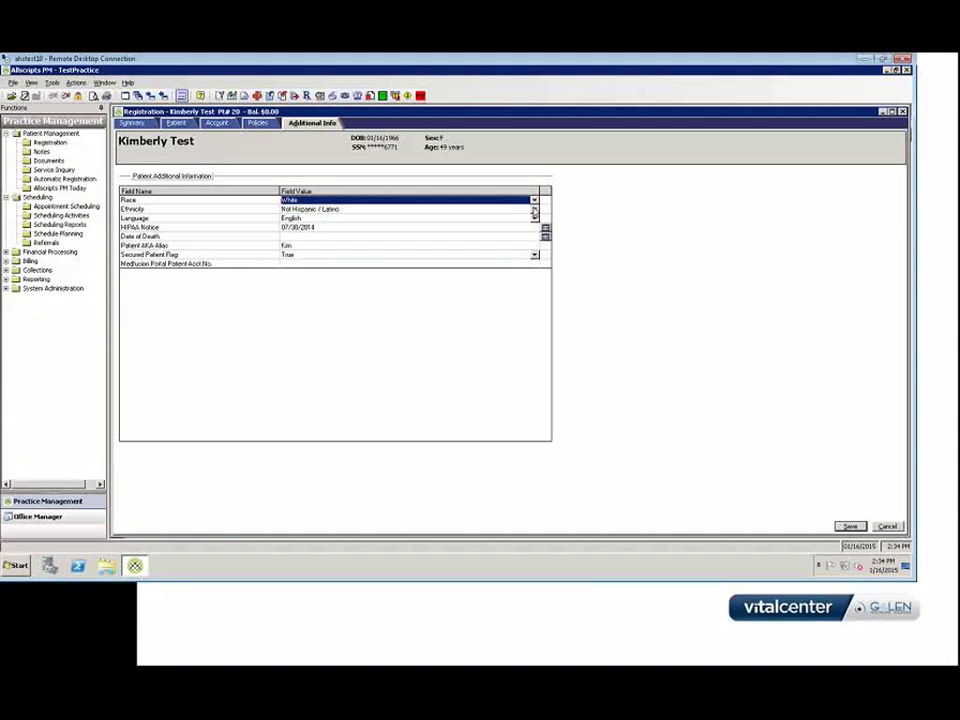
click(534, 211)
click(534, 211)
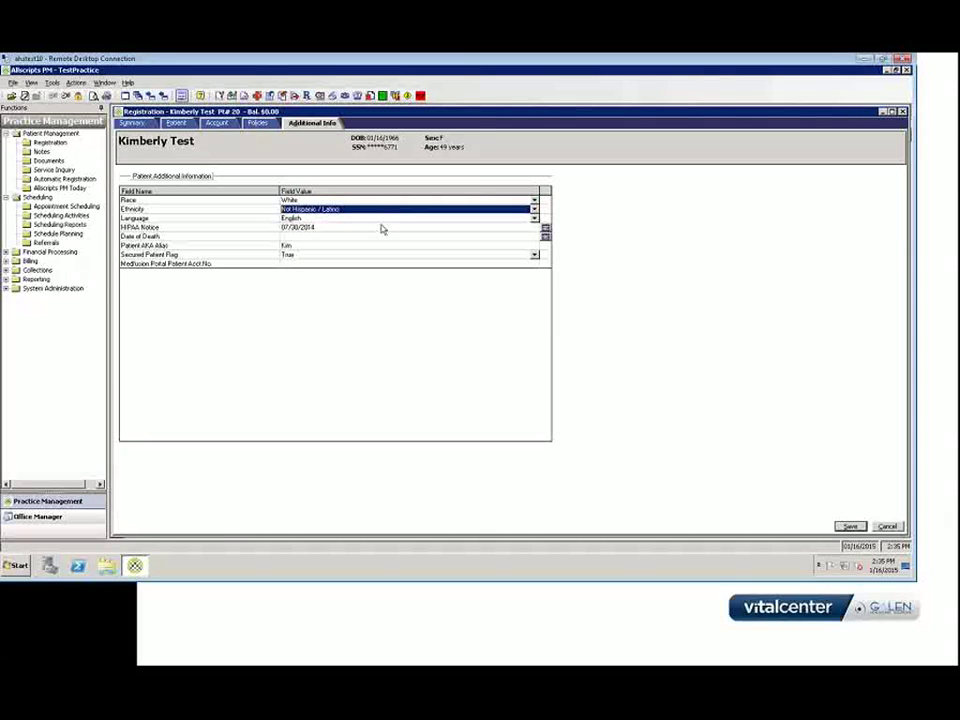
click(534, 218)
click(436, 241)
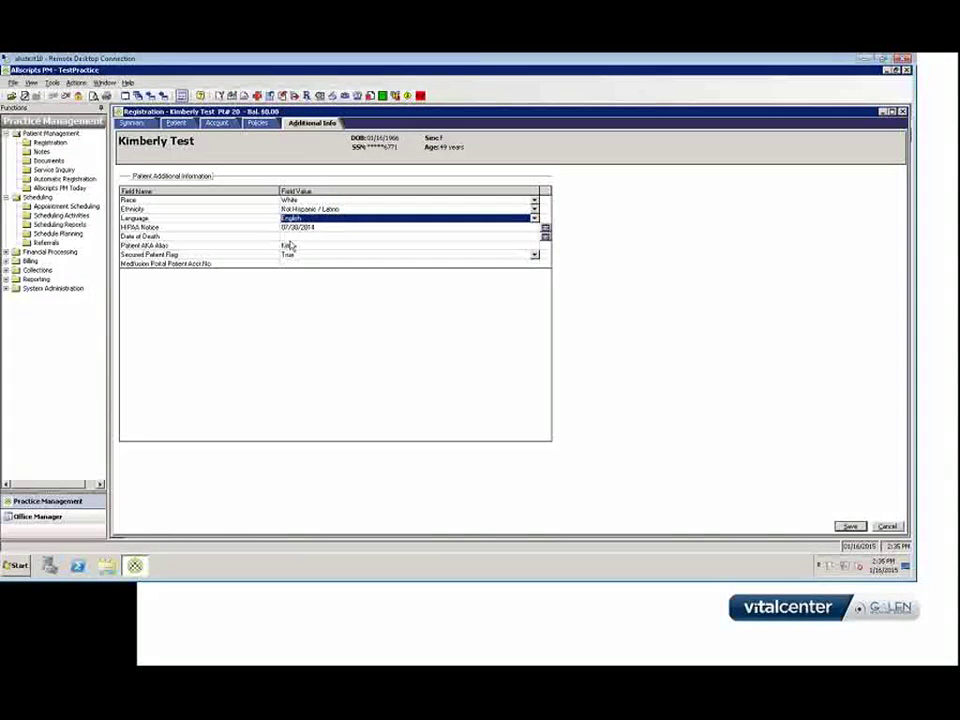
Go through the HIPAA Notice date calendar, Date of Death, alias, Secured Patient Flag and Medfusion portal account fields without changing them
click(326, 229)
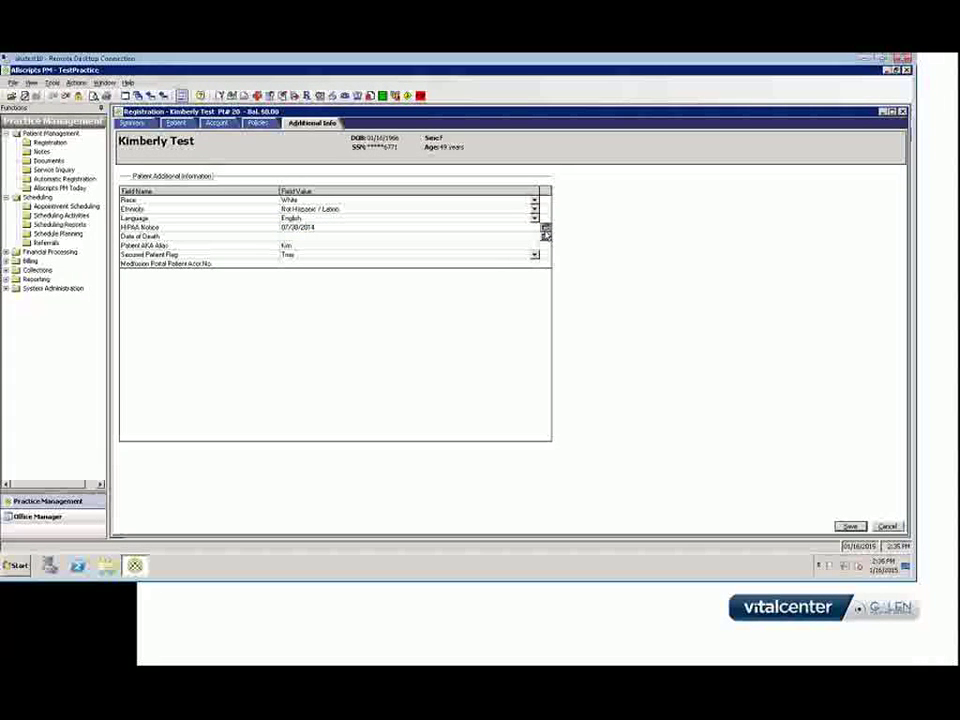
click(545, 232)
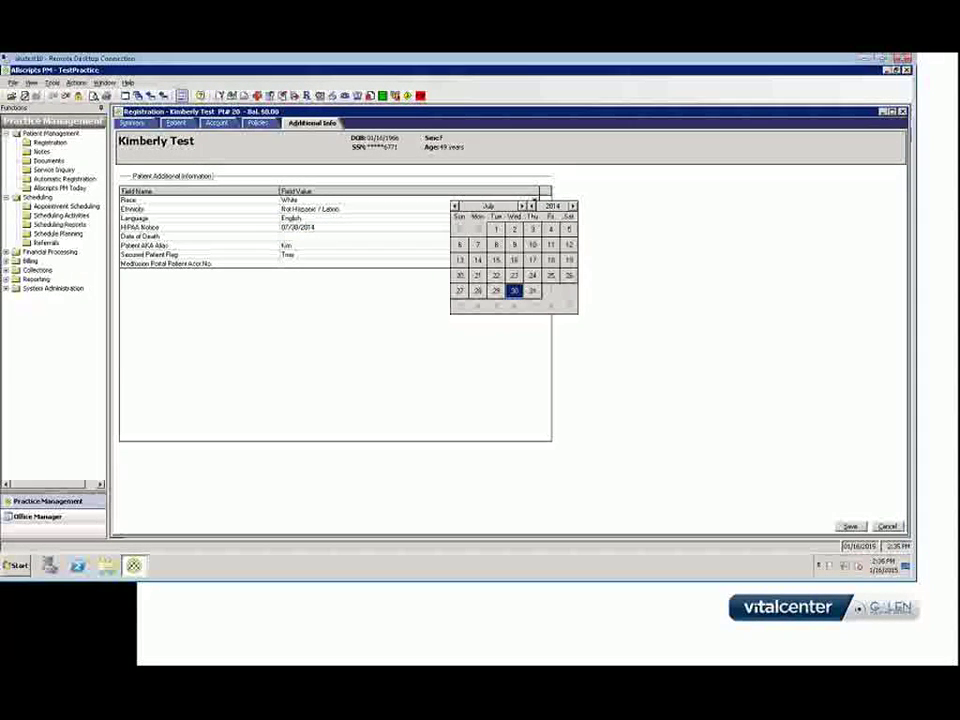
click(392, 232)
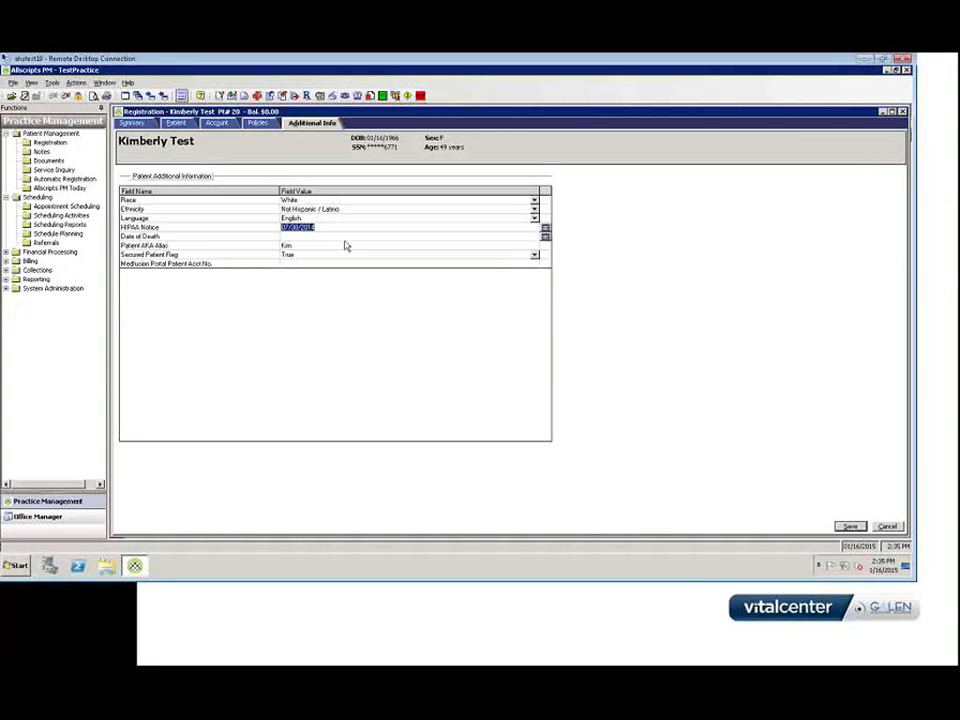
click(341, 236)
click(294, 246)
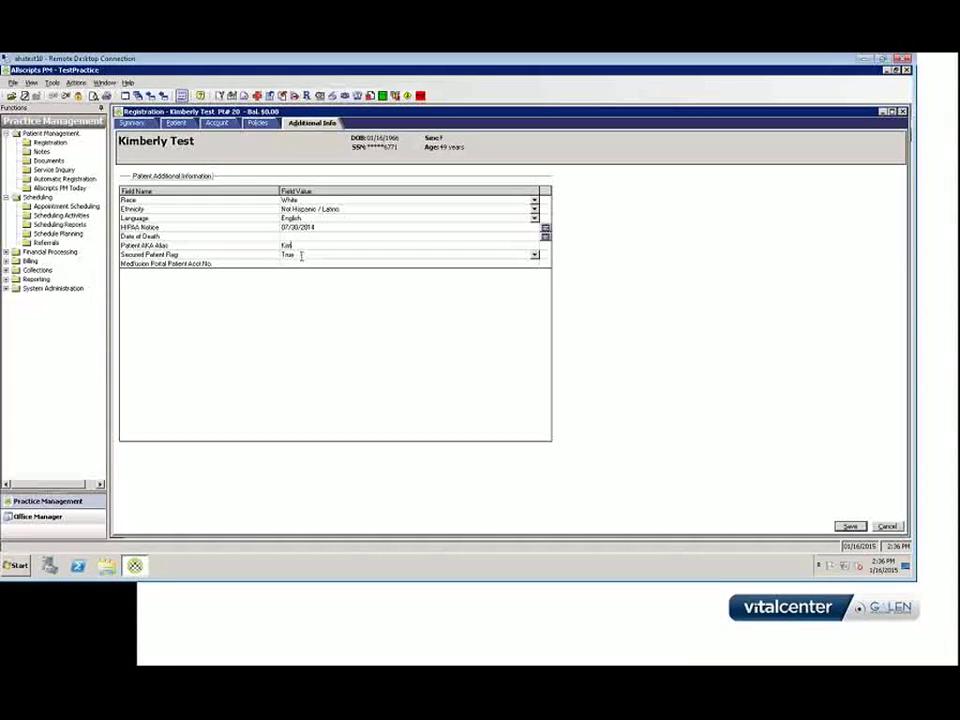
click(301, 256)
click(302, 261)
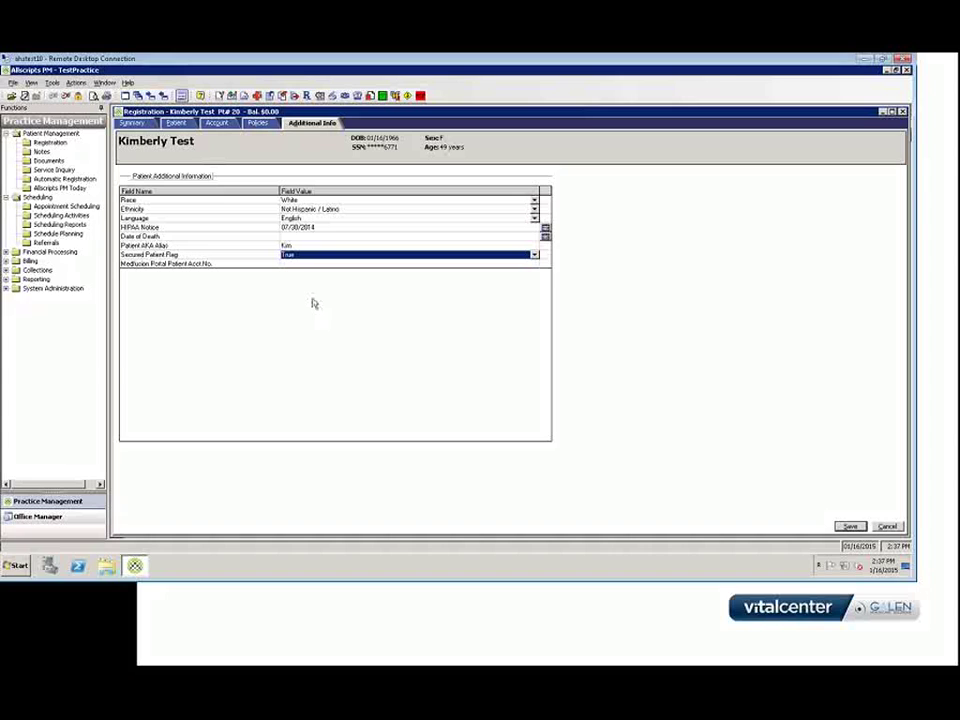
click(296, 263)
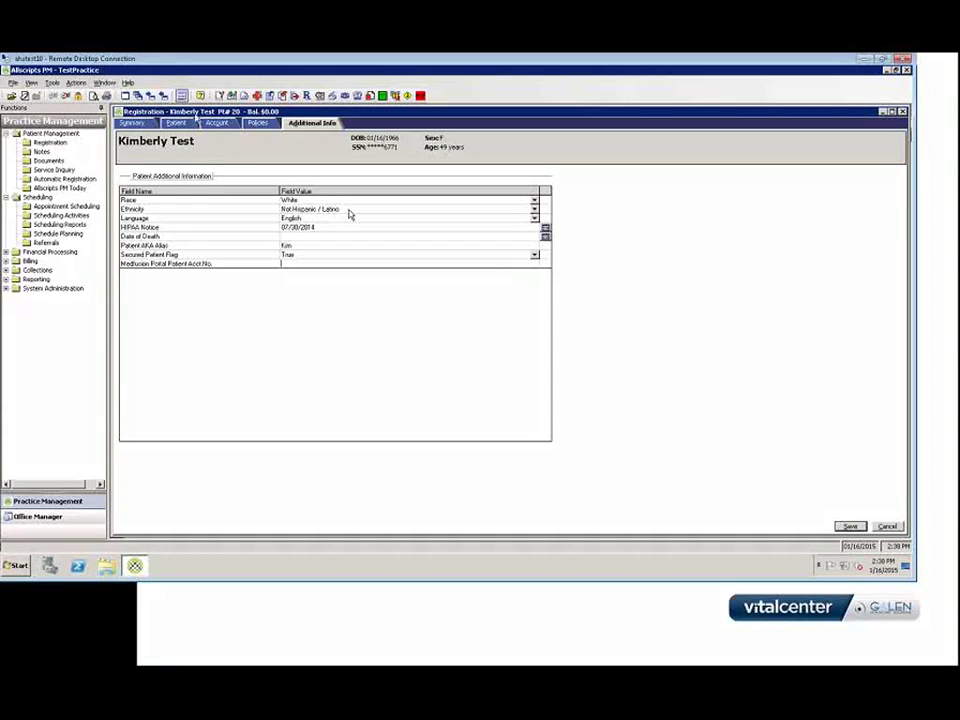
Return to the patient's policies and open the ailment information for the expired Aetna policy
click(257, 124)
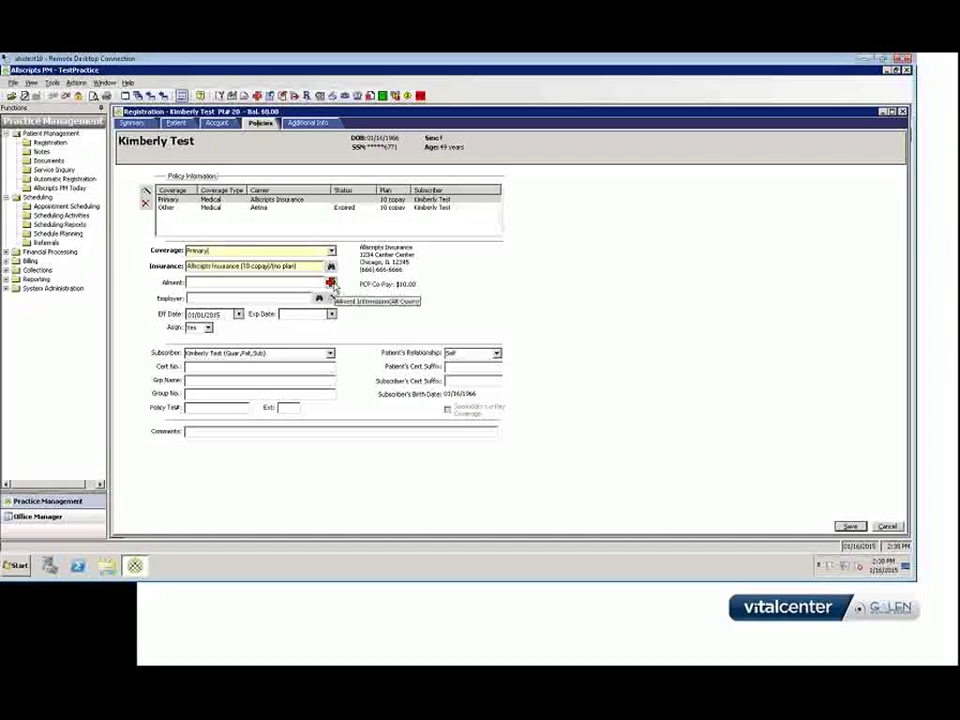
click(210, 209)
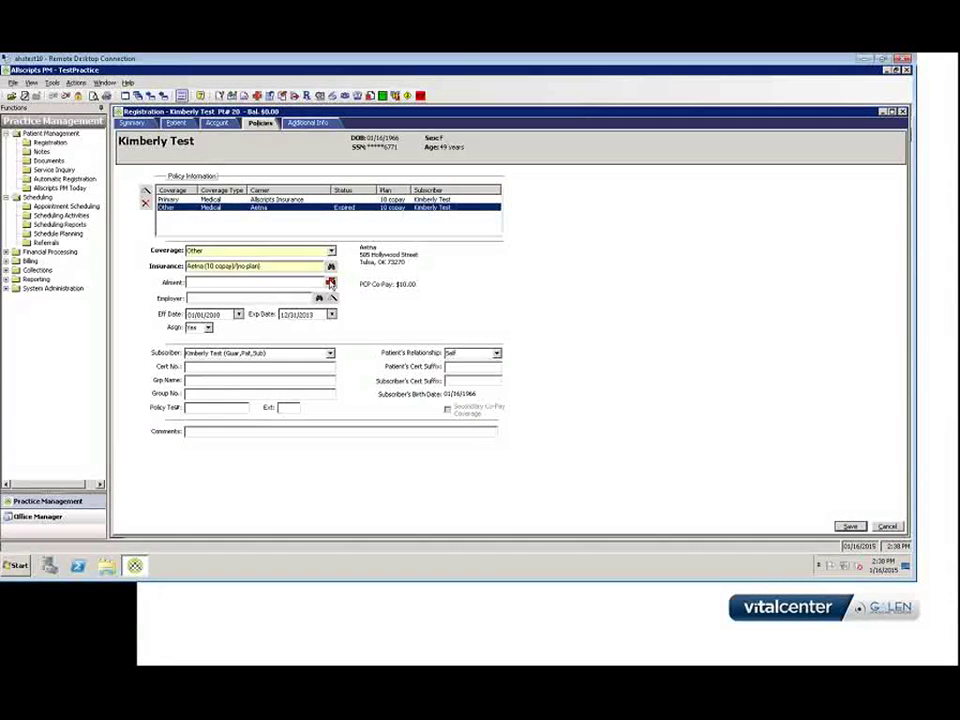
click(330, 281)
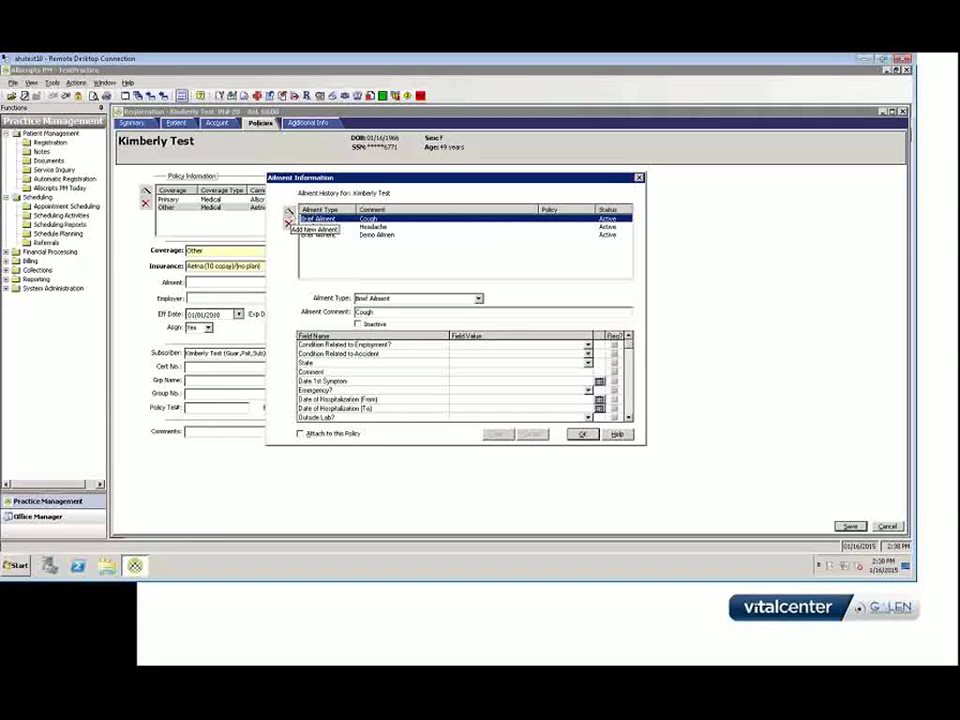
Switch the Cough ailment's type to All Fields and look over its complete field list
click(478, 300)
click(478, 300)
click(478, 300)
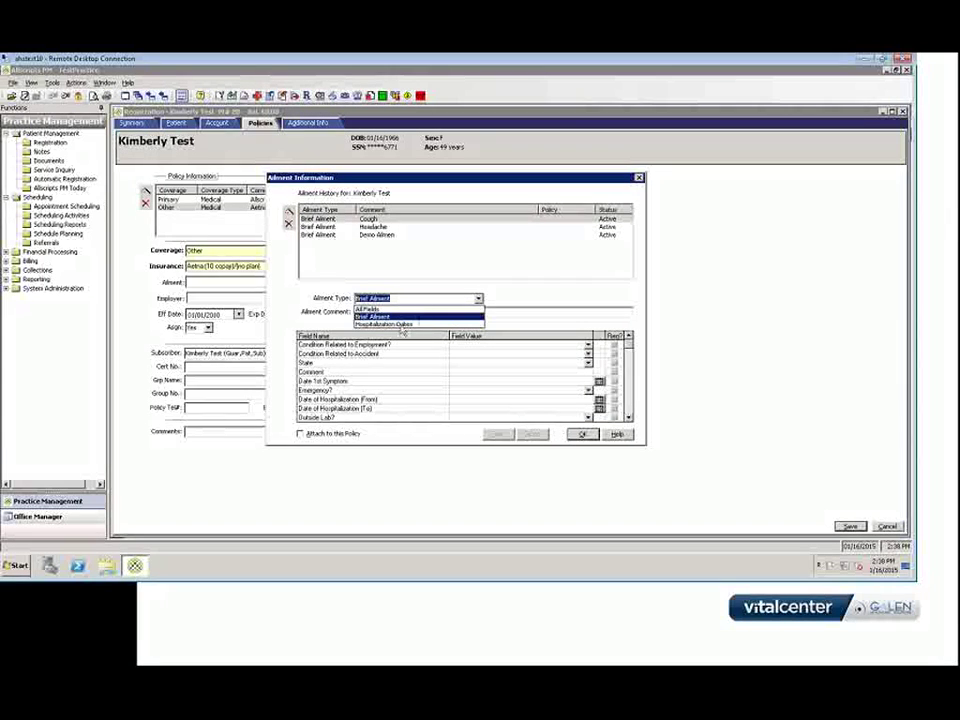
click(368, 309)
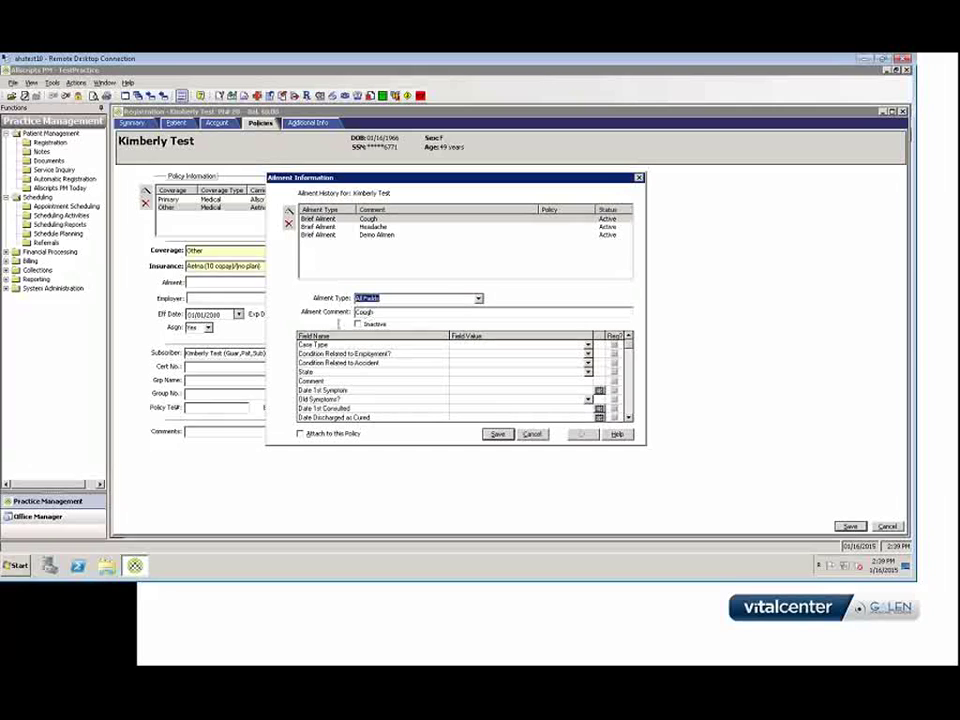
drag(627, 347, 627, 418)
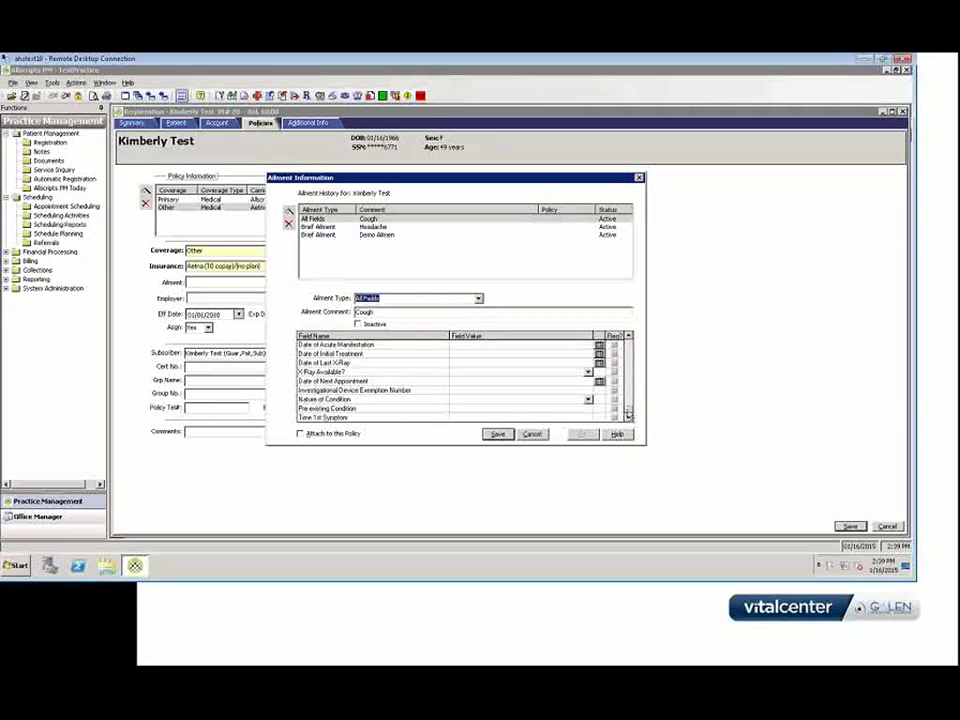
click(629, 343)
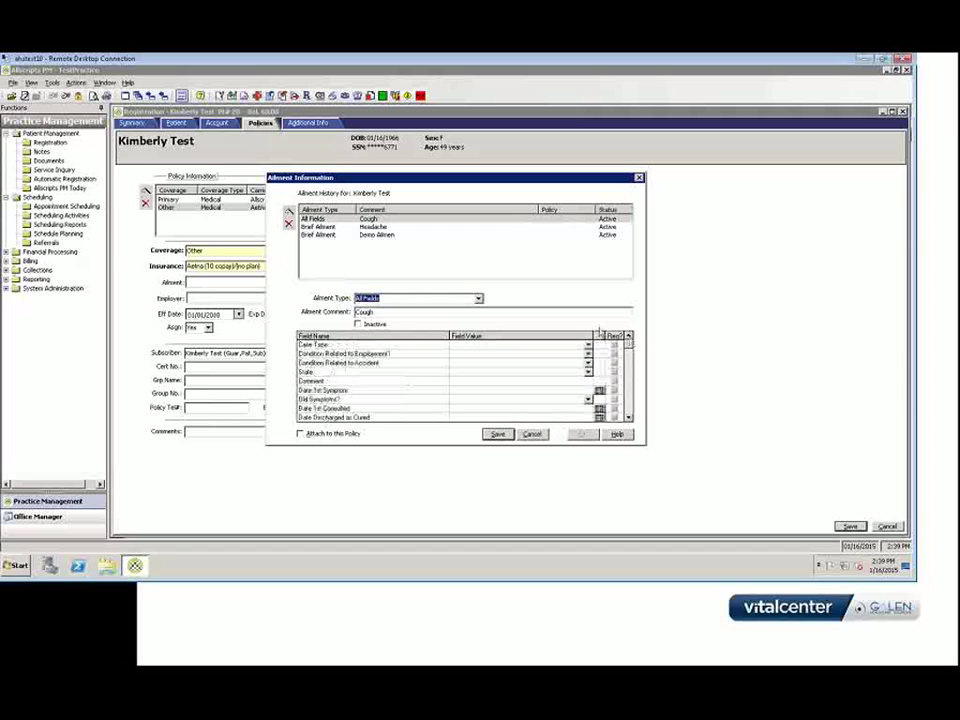
Set the Cough ailment's type back to Brief Ailment and select its comment text
click(478, 298)
click(400, 316)
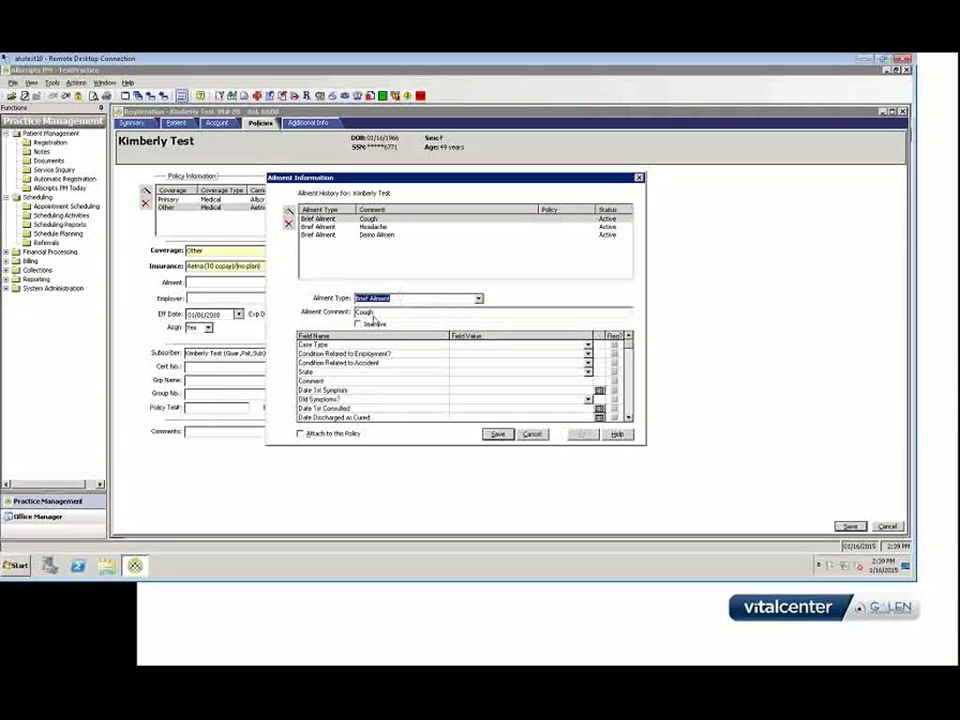
click(392, 313)
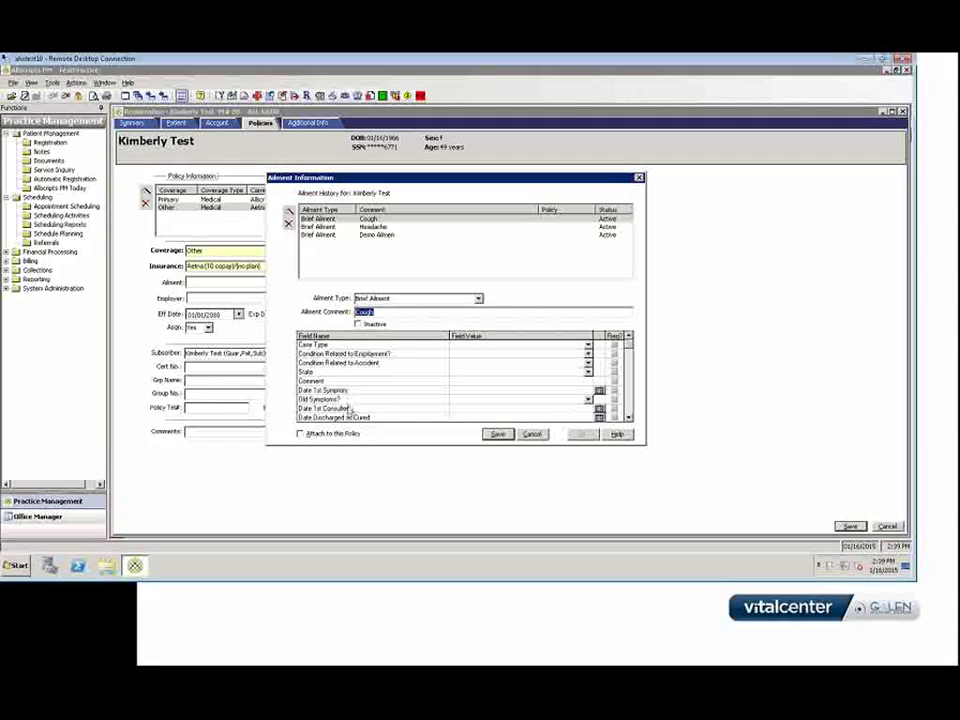
Examine the ailment detail fields for the Cough ailment, from Case Type down to Permanent Disability, and return to the start of the list
click(628, 417)
click(628, 417)
click(628, 417)
click(628, 417)
click(628, 417)
click(628, 417)
click(628, 417)
click(628, 417)
click(628, 417)
click(628, 417)
click(628, 417)
click(628, 417)
click(628, 417)
click(628, 417)
click(628, 417)
click(628, 417)
click(628, 417)
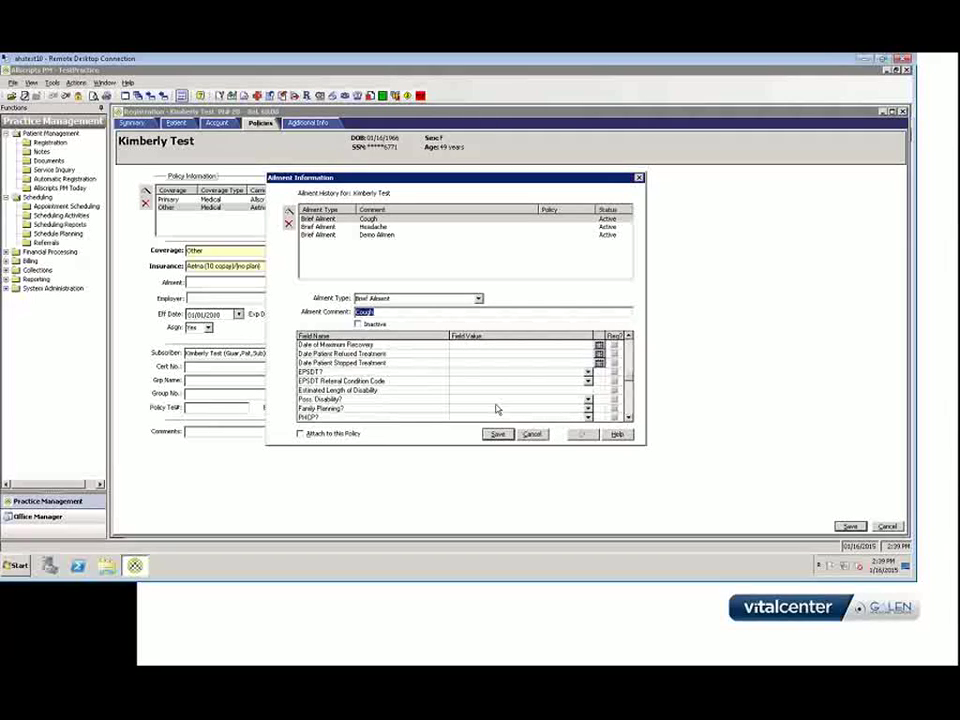
click(628, 418)
click(628, 418)
click(628, 418)
click(628, 418)
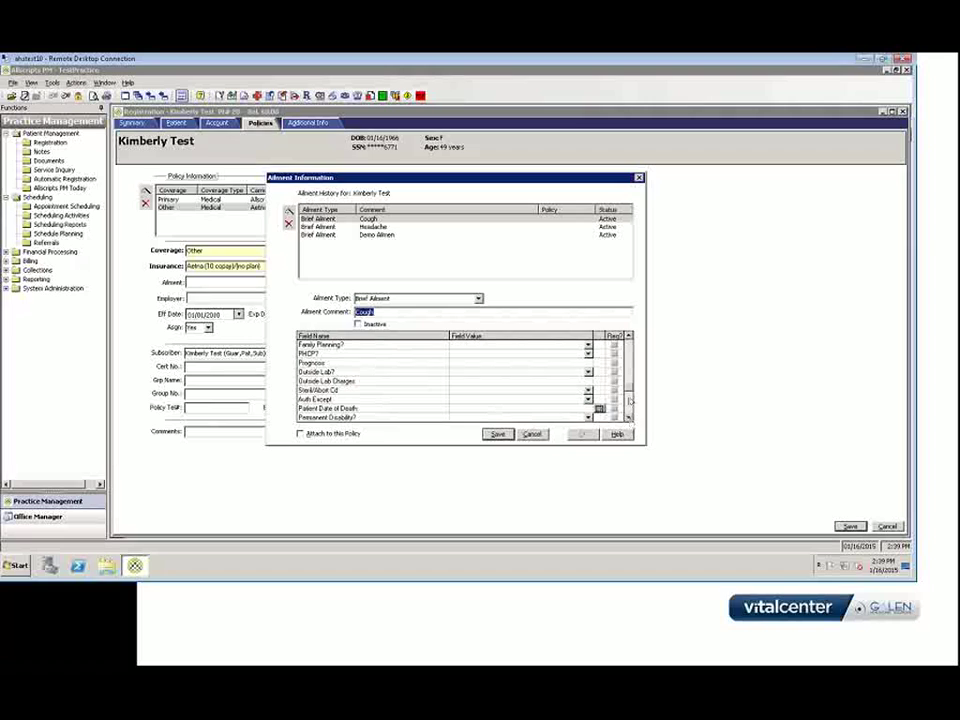
click(629, 350)
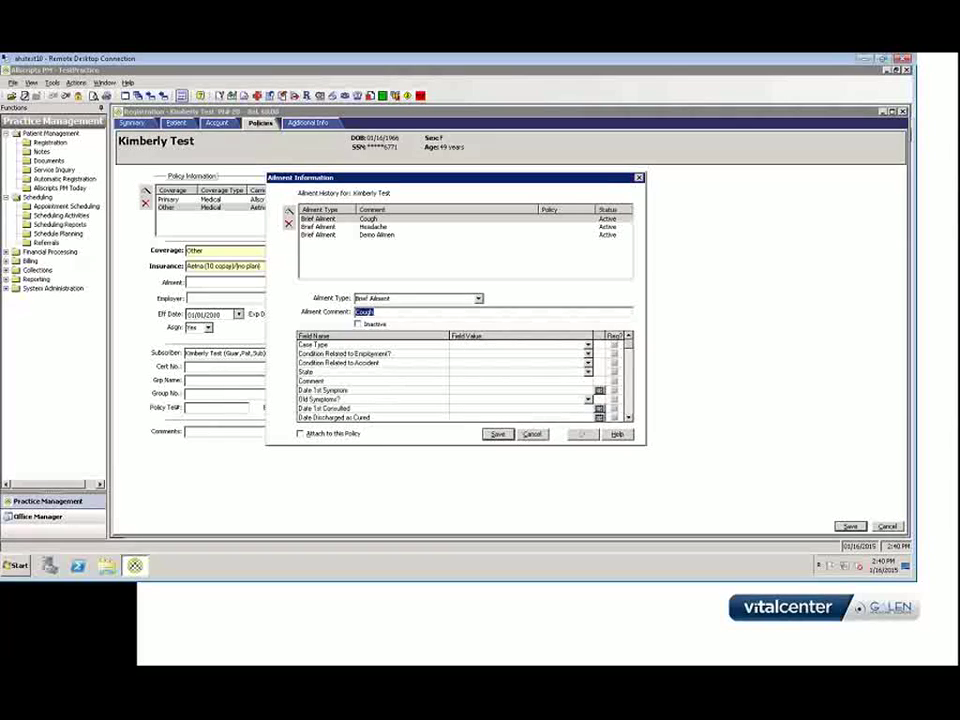
View the Headache ailment and close the ailment information, discarding the unsaved ailment changes
click(388, 227)
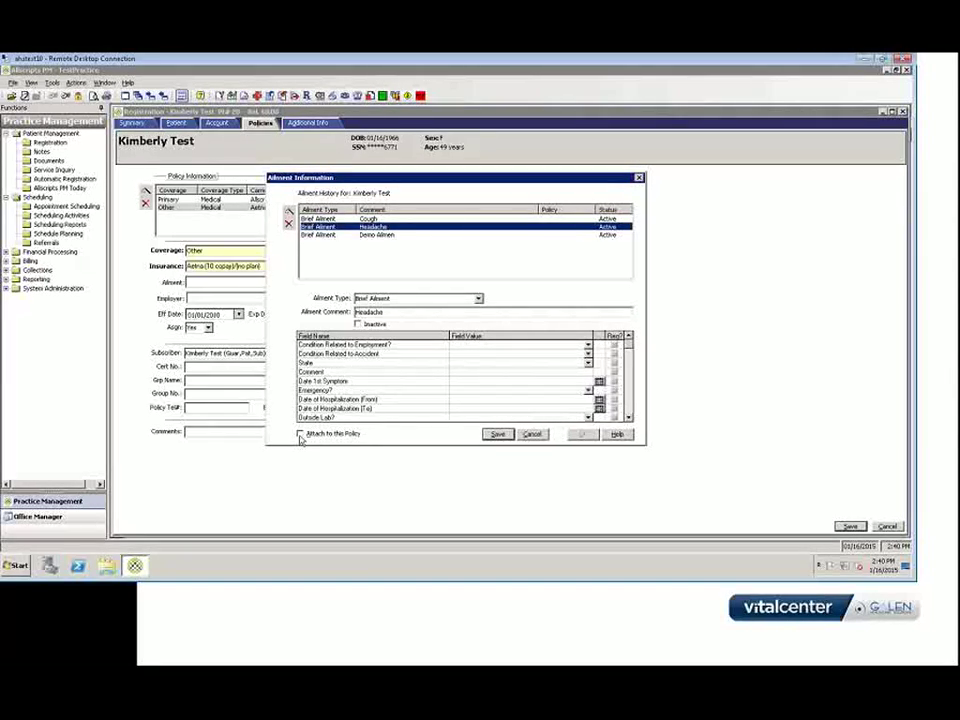
click(522, 436)
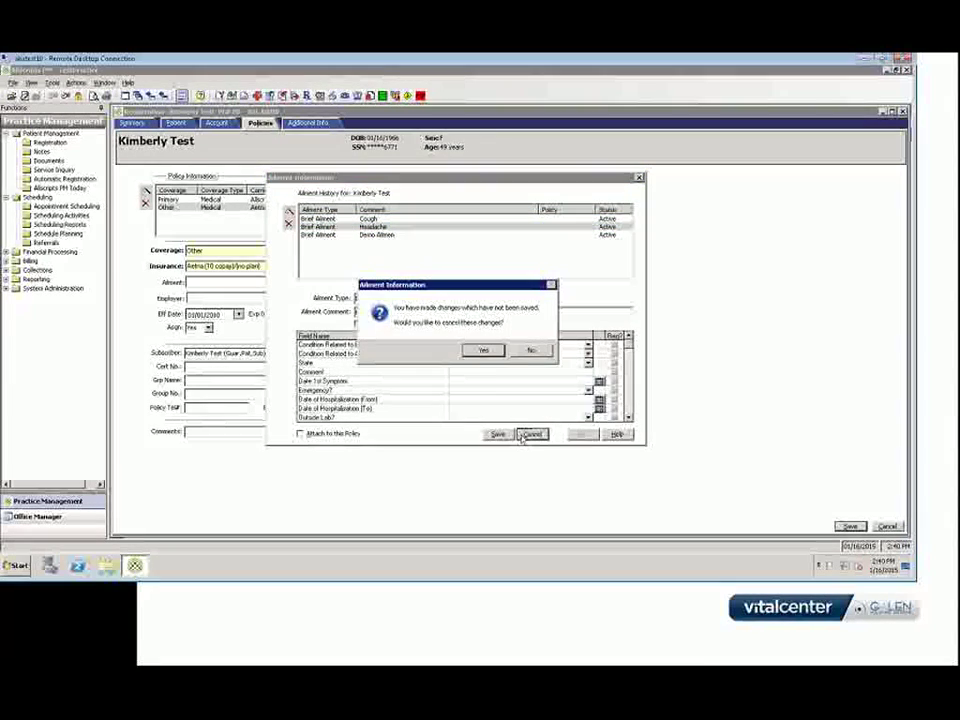
click(475, 353)
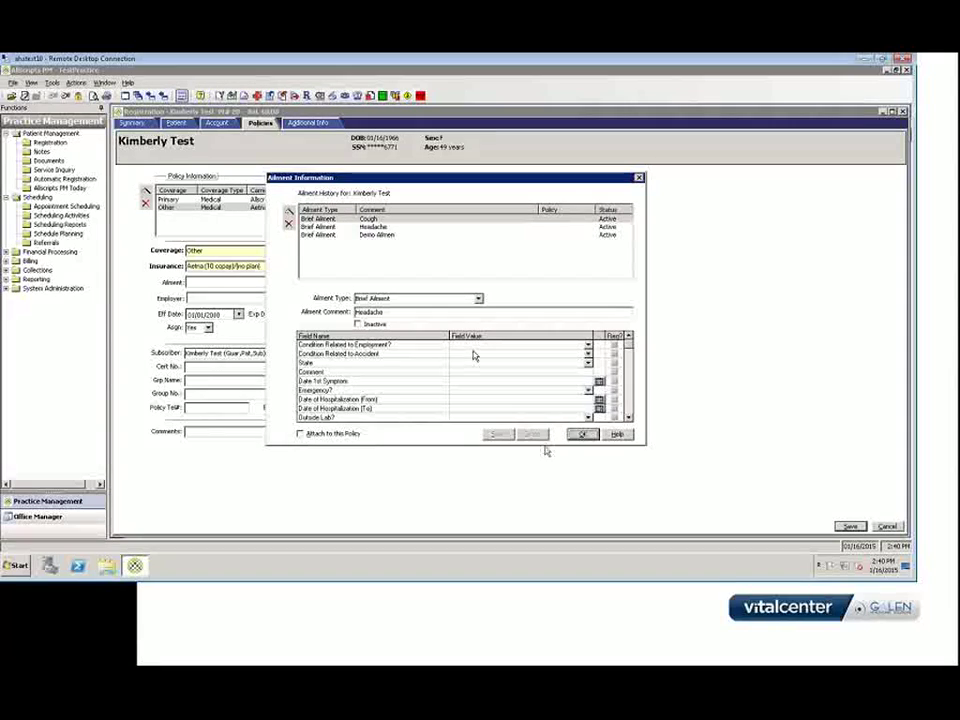
click(582, 435)
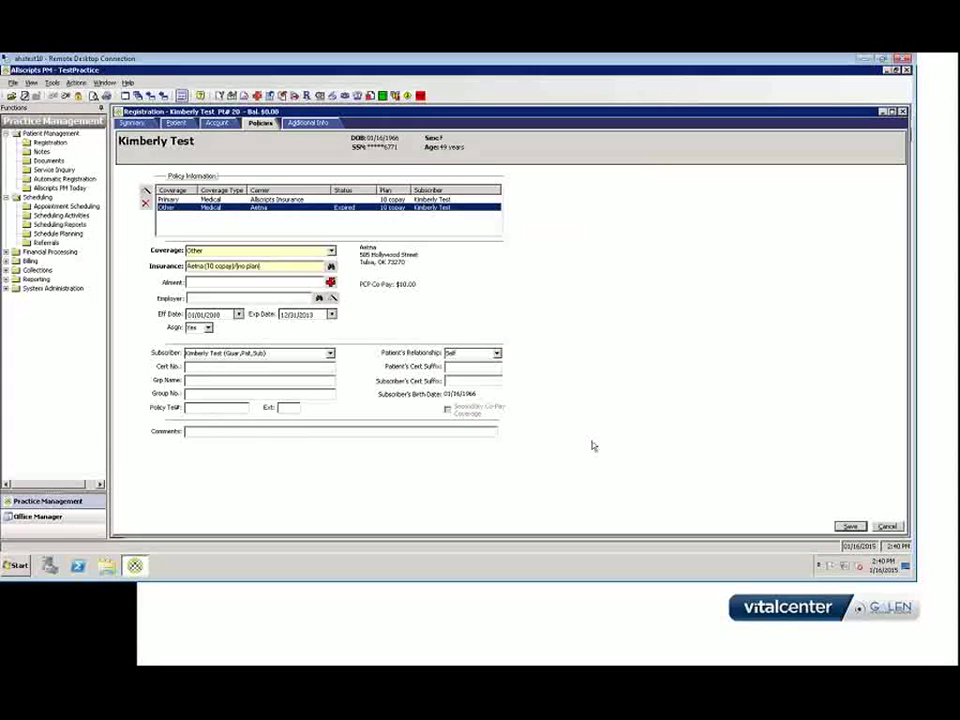
Open the patient's notes from the registration record, choosing to save the pending changes
click(44, 160)
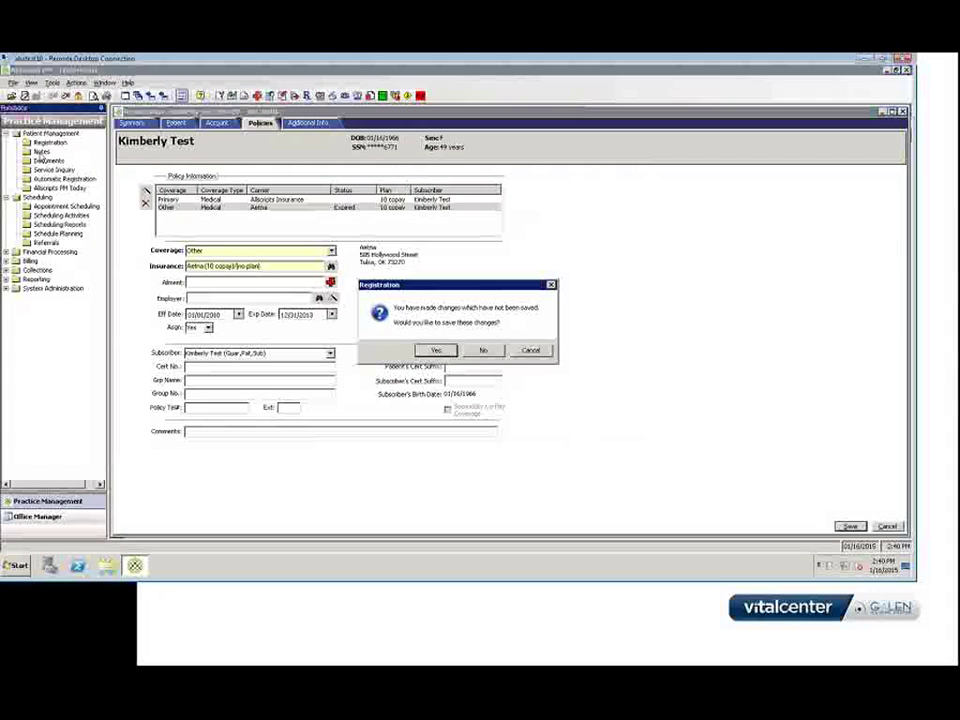
click(436, 352)
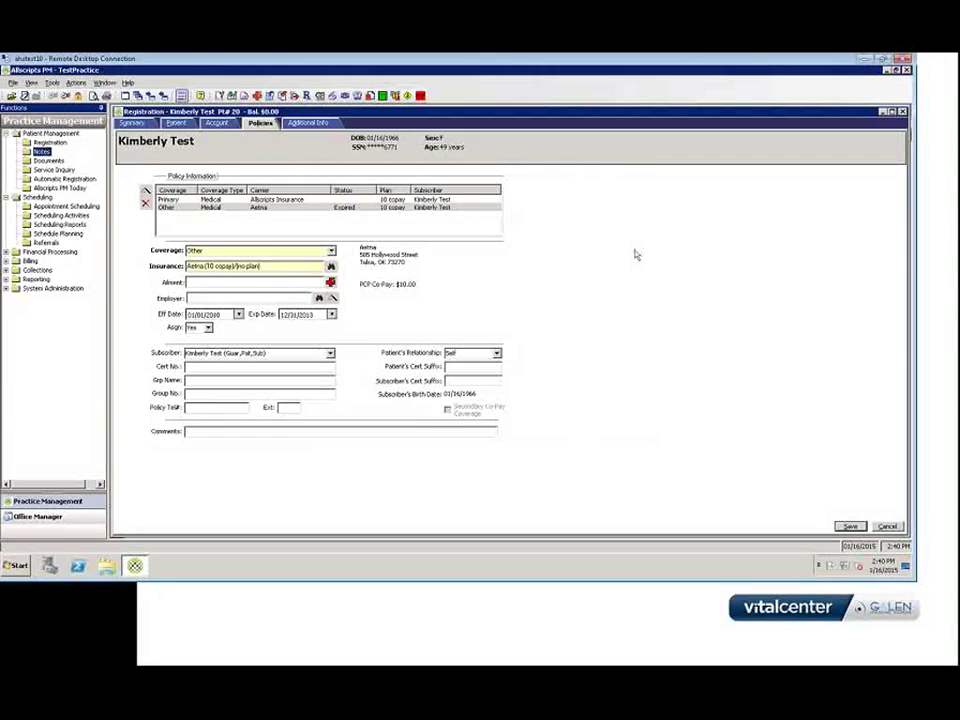
click(494, 350)
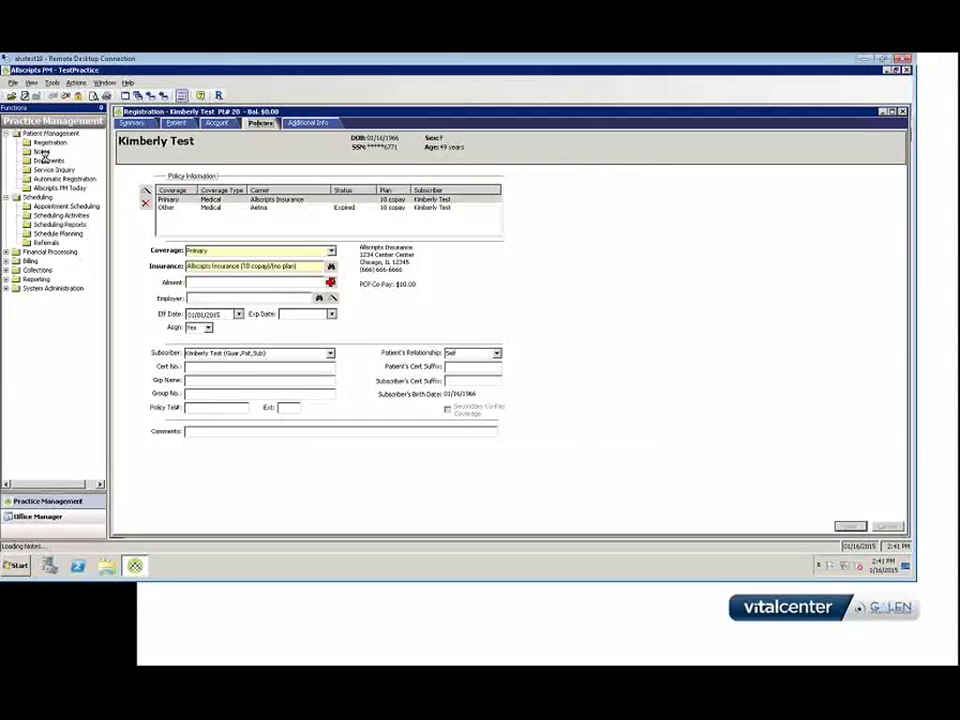
click(42, 152)
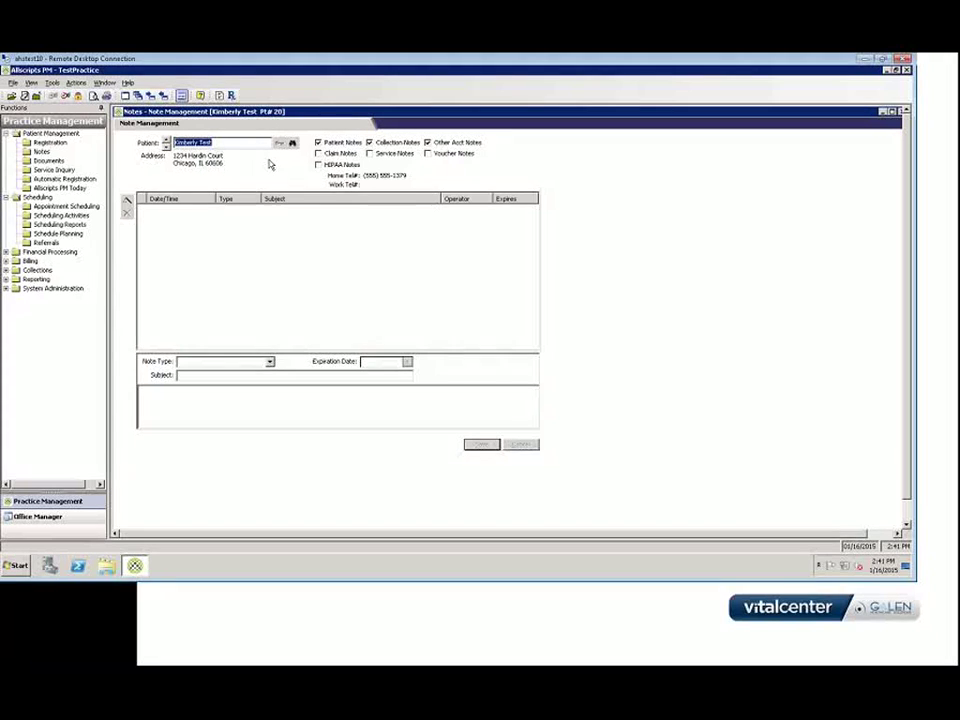
Include Claim, Service, Voucher and HIPAA notes in the note list, and clear those four filters again
click(325, 154)
click(372, 154)
click(428, 154)
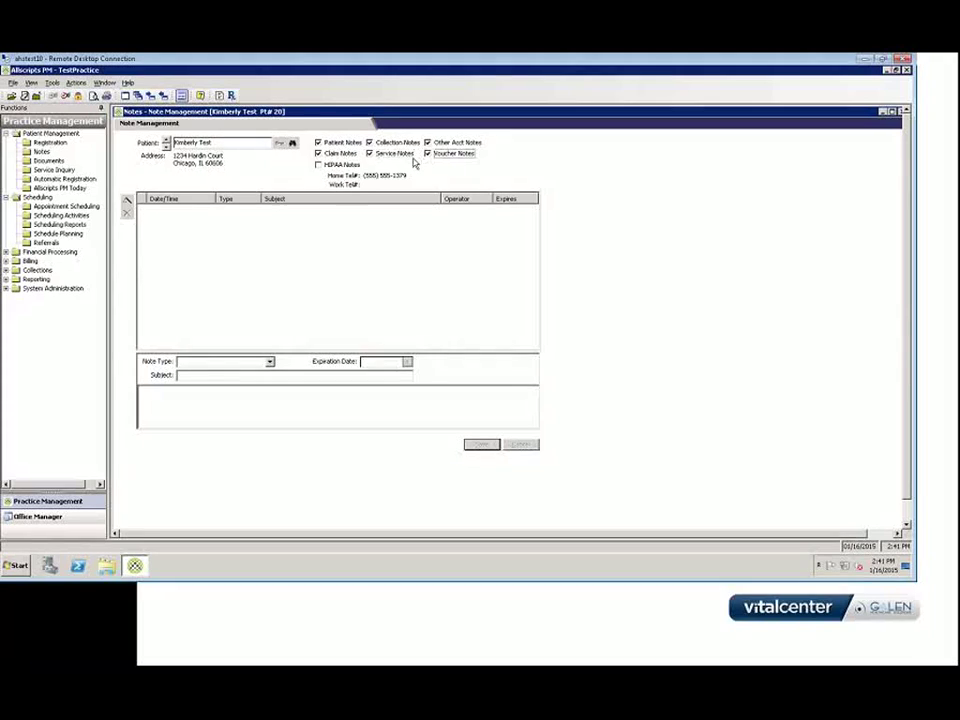
click(319, 164)
click(319, 154)
click(371, 154)
click(428, 154)
click(319, 164)
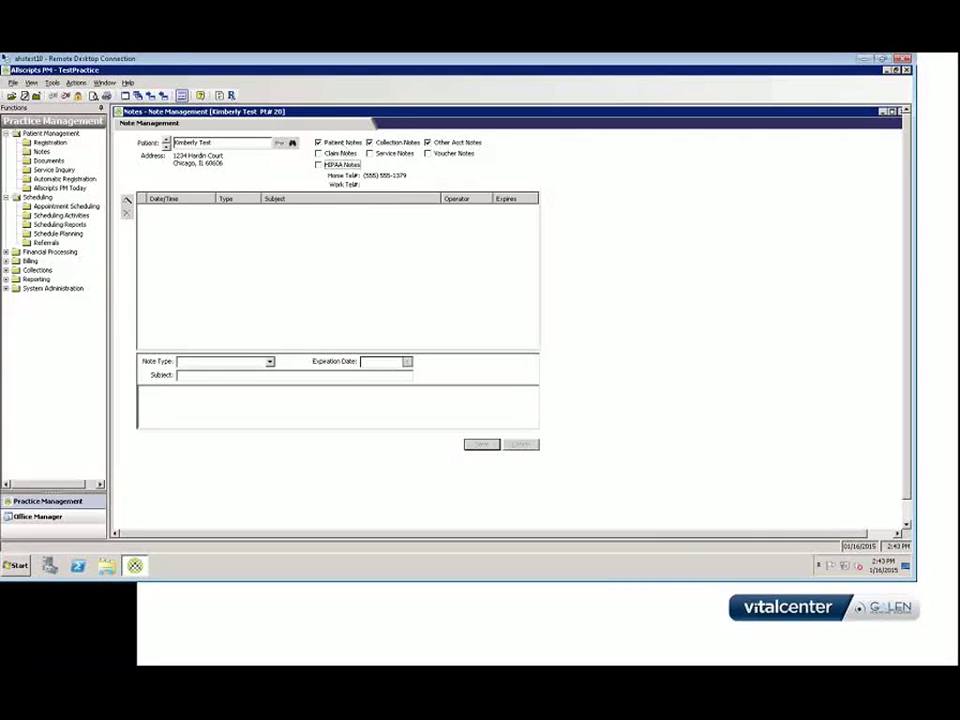
Add a new note of type Alert for the patient with the subject "Check insurance before scheduling"
click(127, 200)
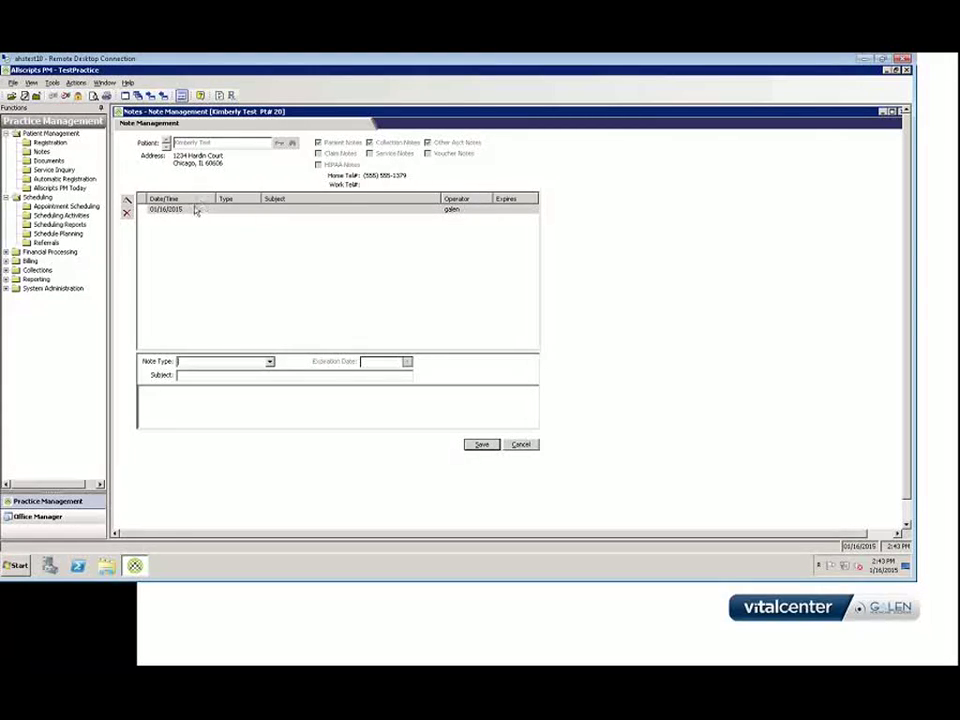
click(269, 362)
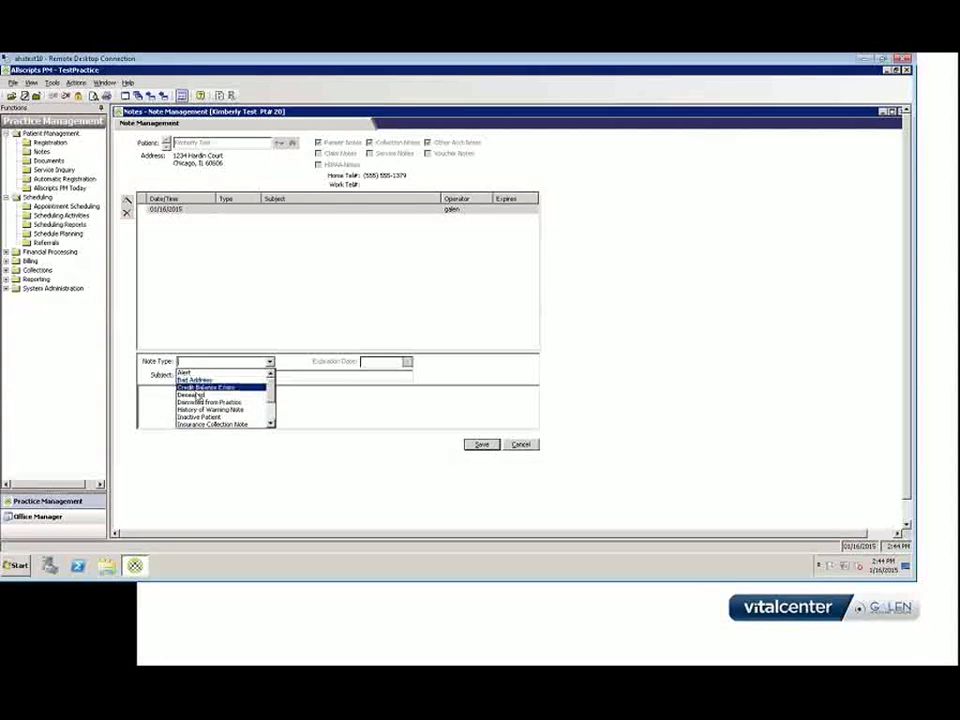
click(271, 424)
click(271, 424)
click(271, 424)
click(271, 424)
click(271, 424)
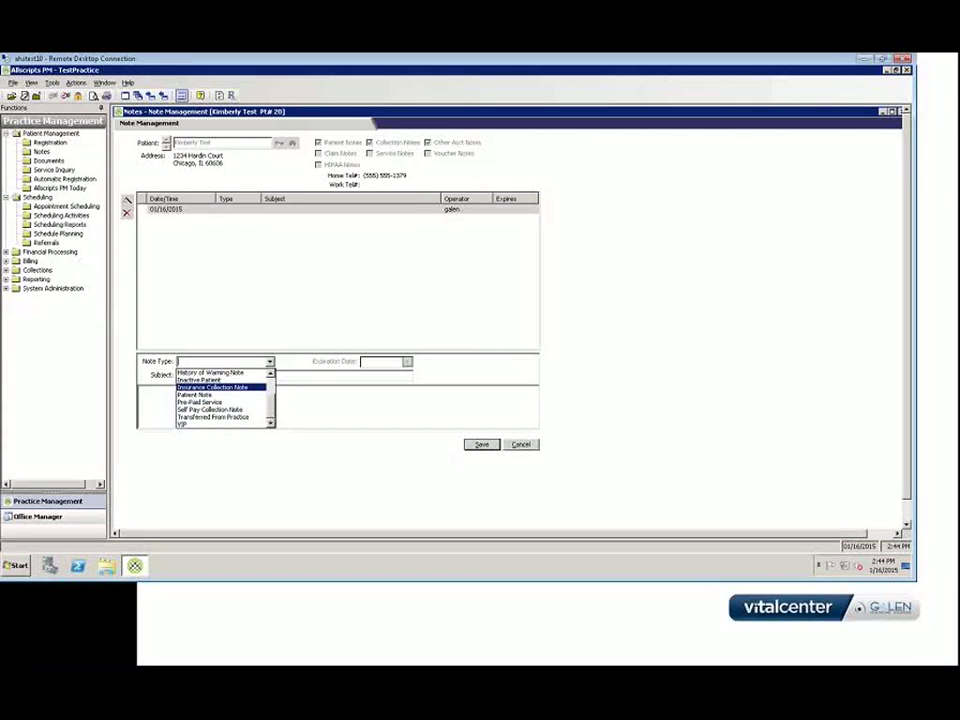
drag(270, 418, 270, 378)
click(225, 373)
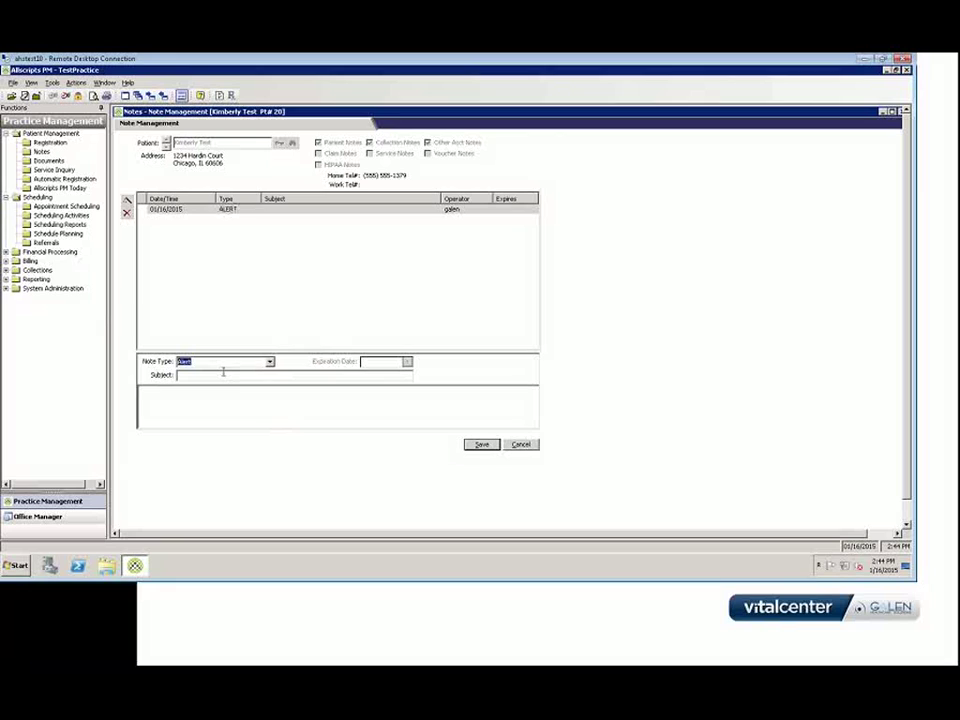
click(222, 375)
text(Check insurance before scheduling)
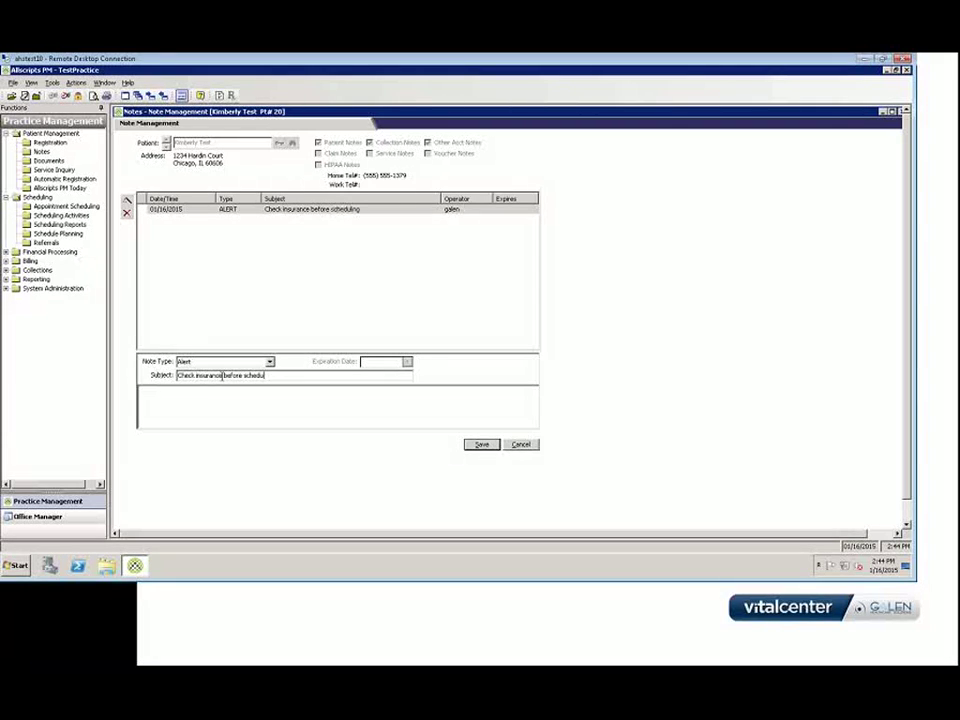
Enter the note text "Patient ins. shows expired. Check coverage before scheduling an appt." followed by the author's initials, and save the note
click(221, 402)
text(Patient ins. shows)
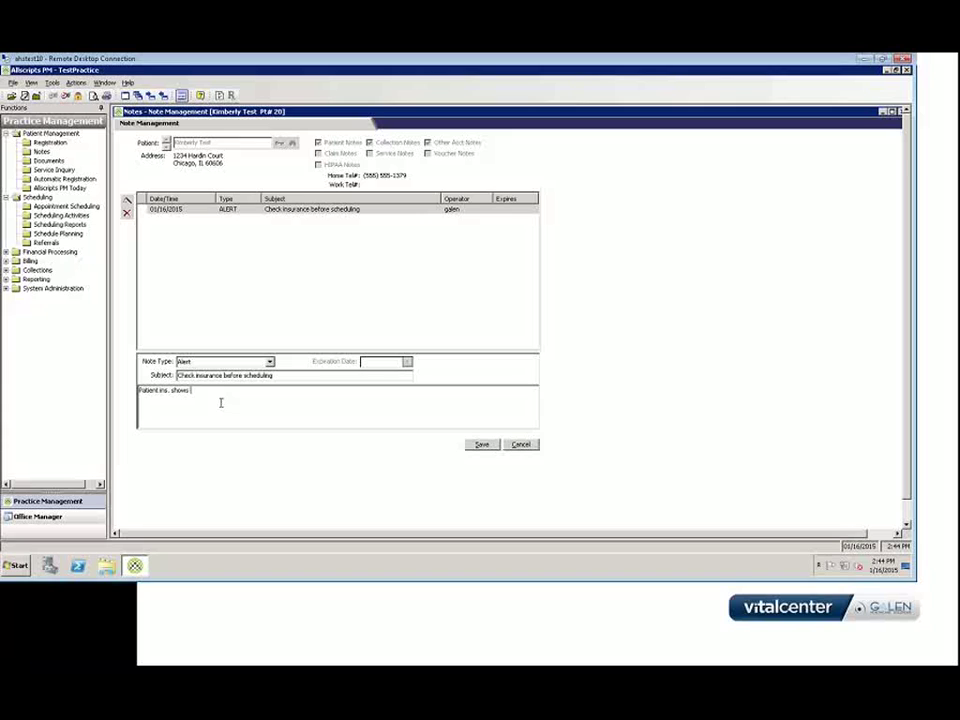
text( expired.  Check coverage before scheduling an appoi)
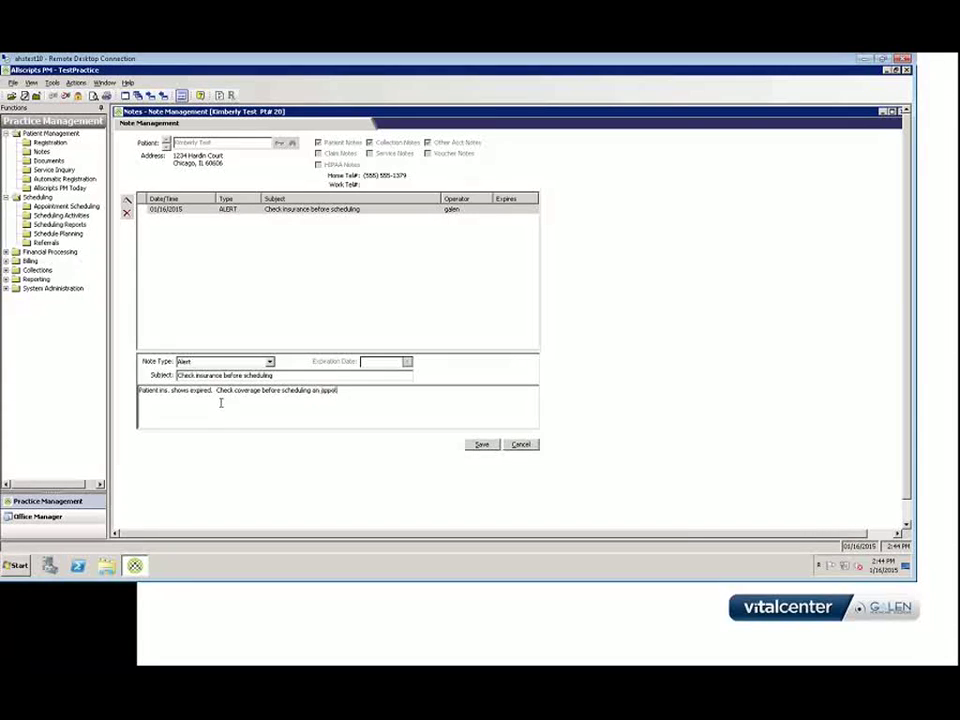
text(.)
key(BackSpace)
key(BackSpace)
key(BackSpace)
text(t)
text(.)
text(No)
text( c)
key(BackSpace)
click(480, 446)
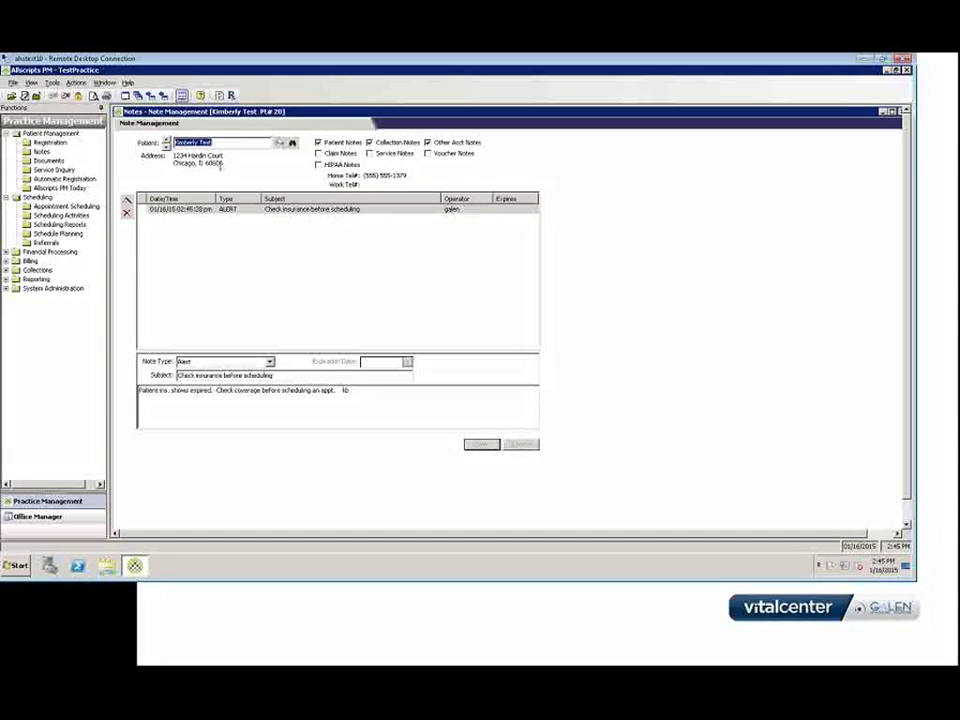
Add and save a Patient Note with the subject "Test" and the text "This is just a test."
click(126, 201)
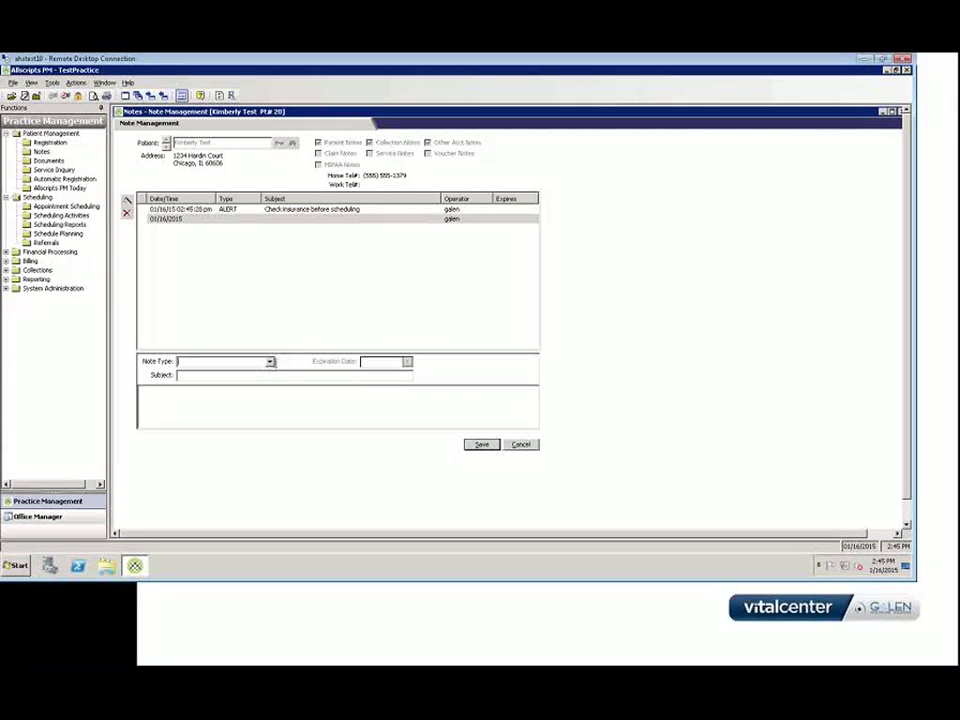
click(269, 362)
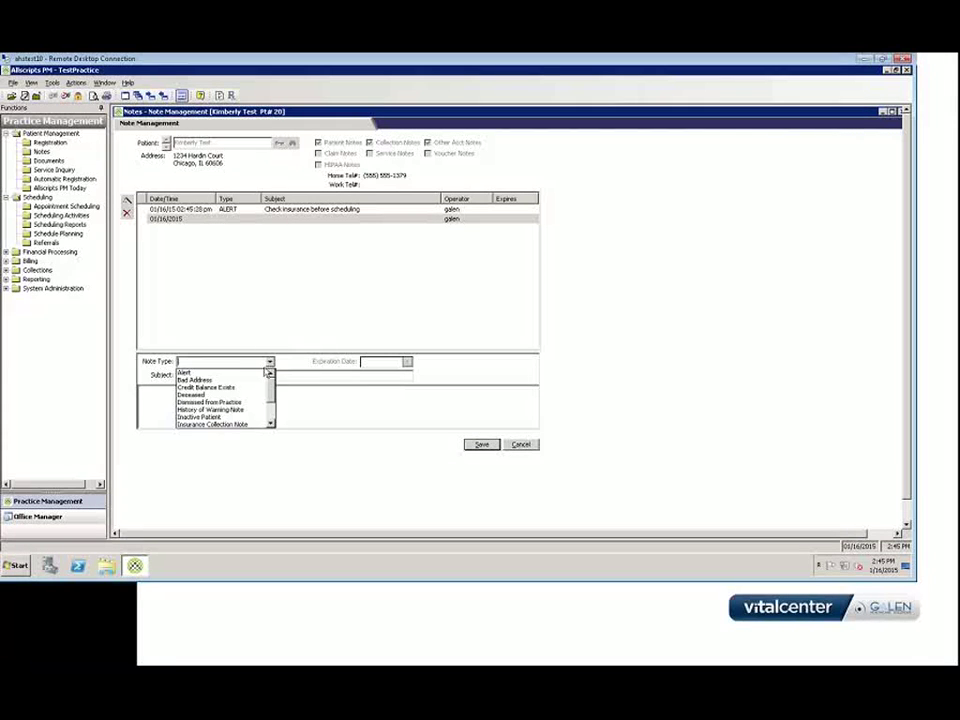
click(212, 410)
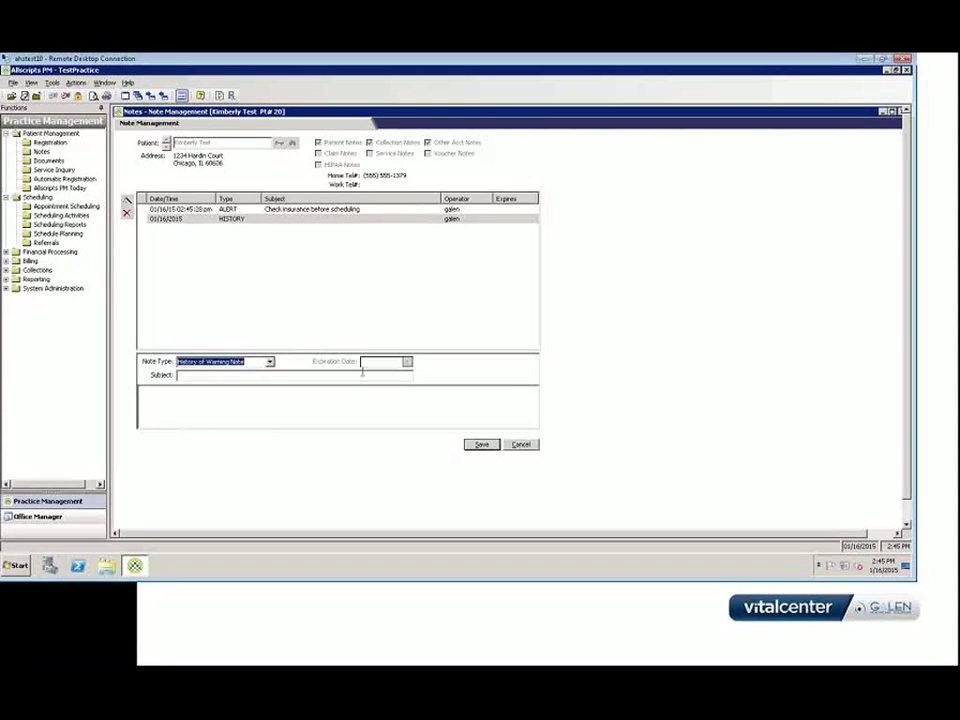
key(p)
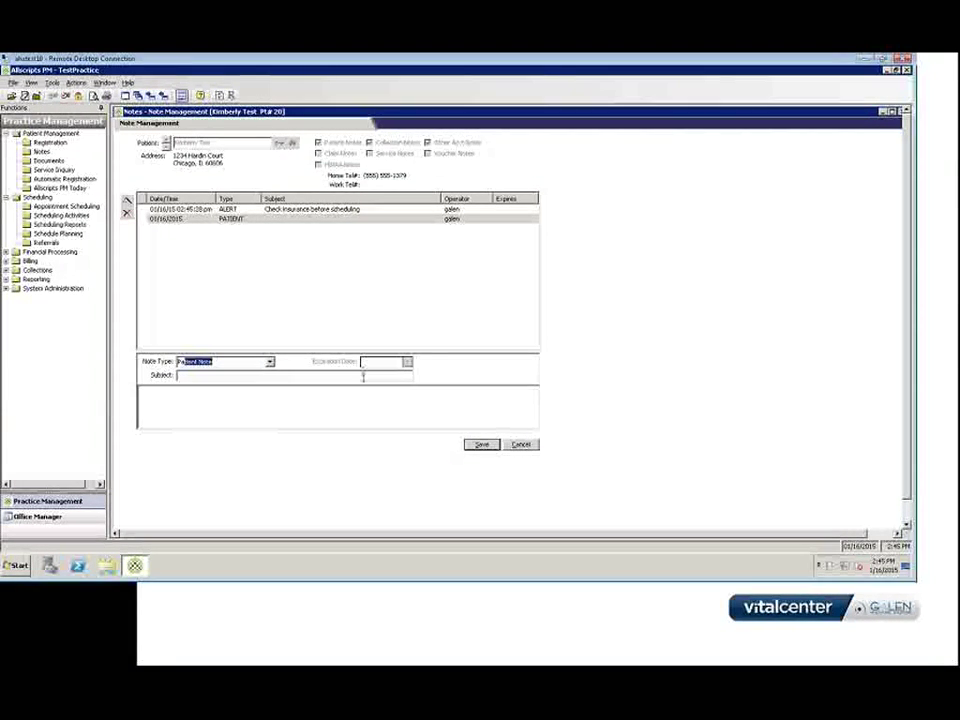
click(363, 377)
text(Test)
key(Tab)
text(This is just a test.)
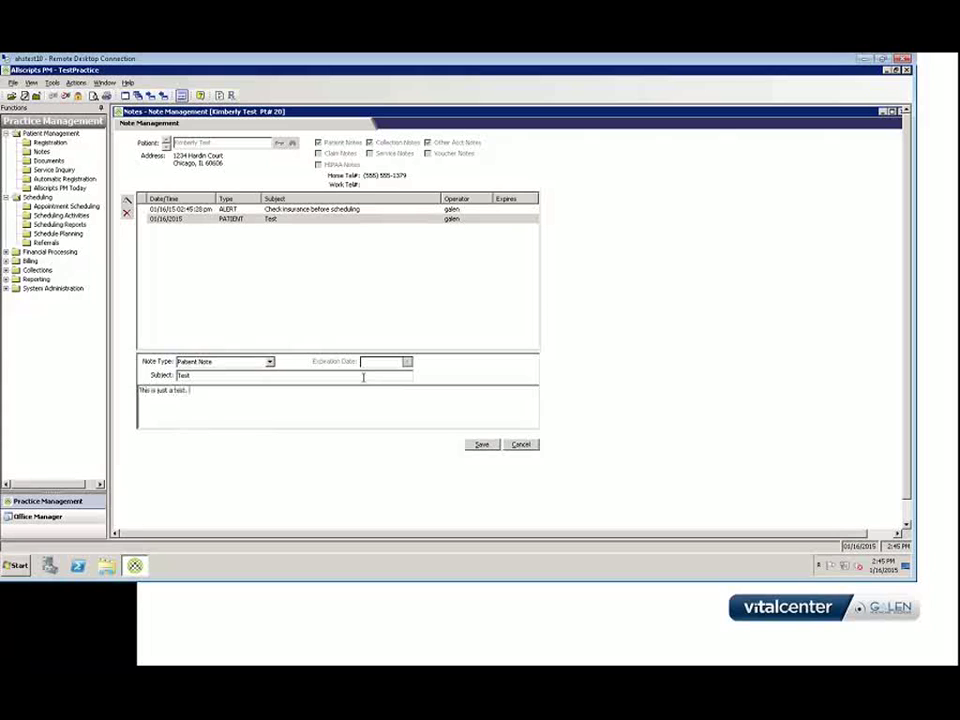
click(484, 446)
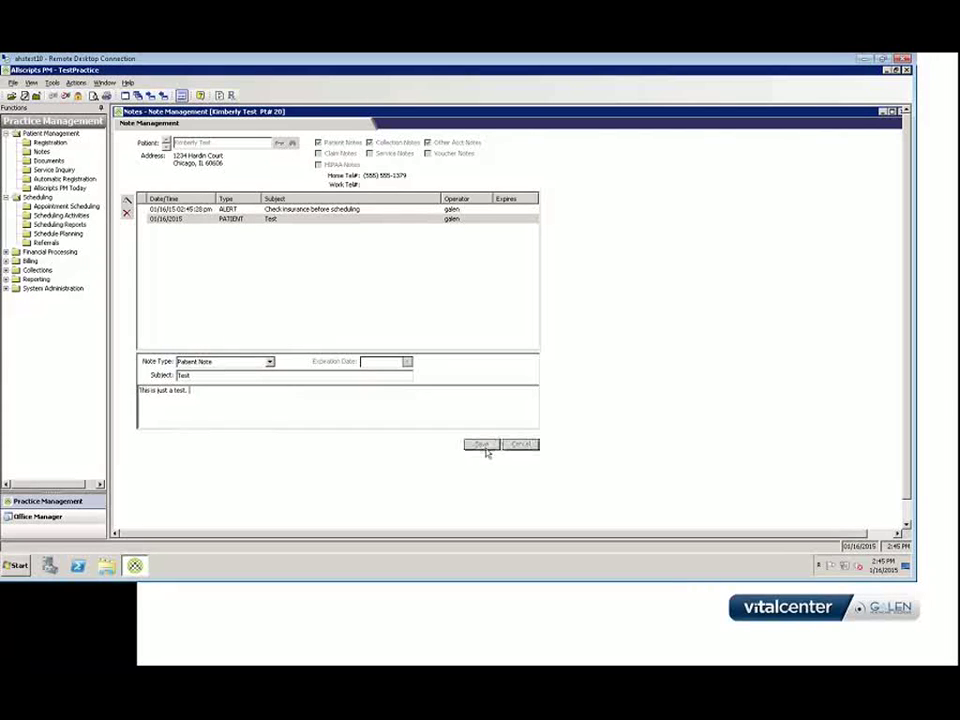
Start deleting the Test patient note but decline the deletion, and view the Alert note
click(305, 209)
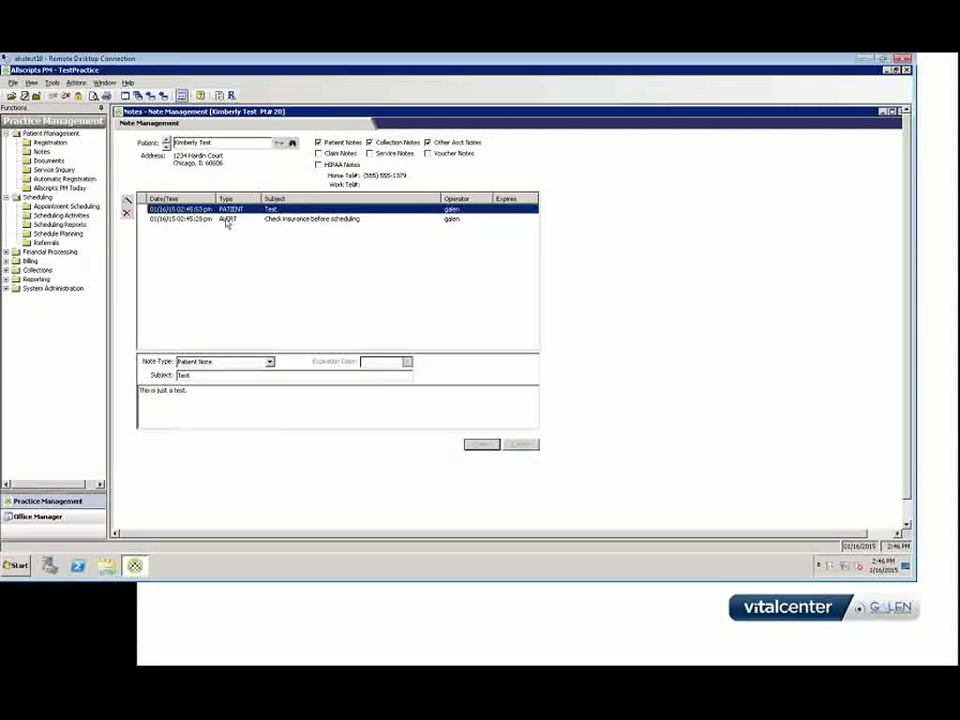
click(126, 215)
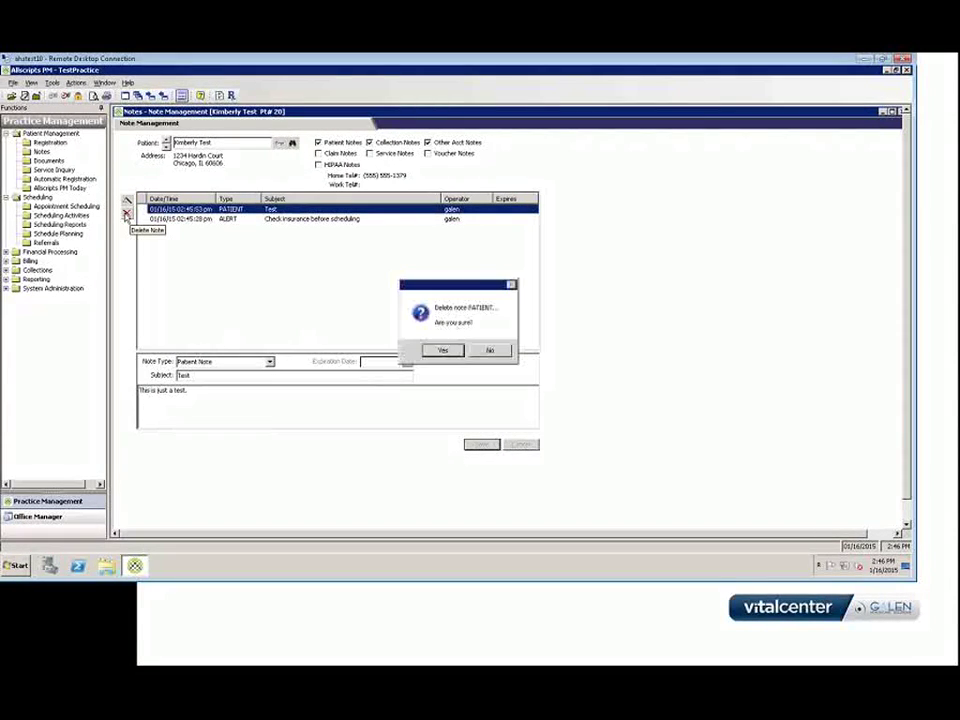
click(491, 351)
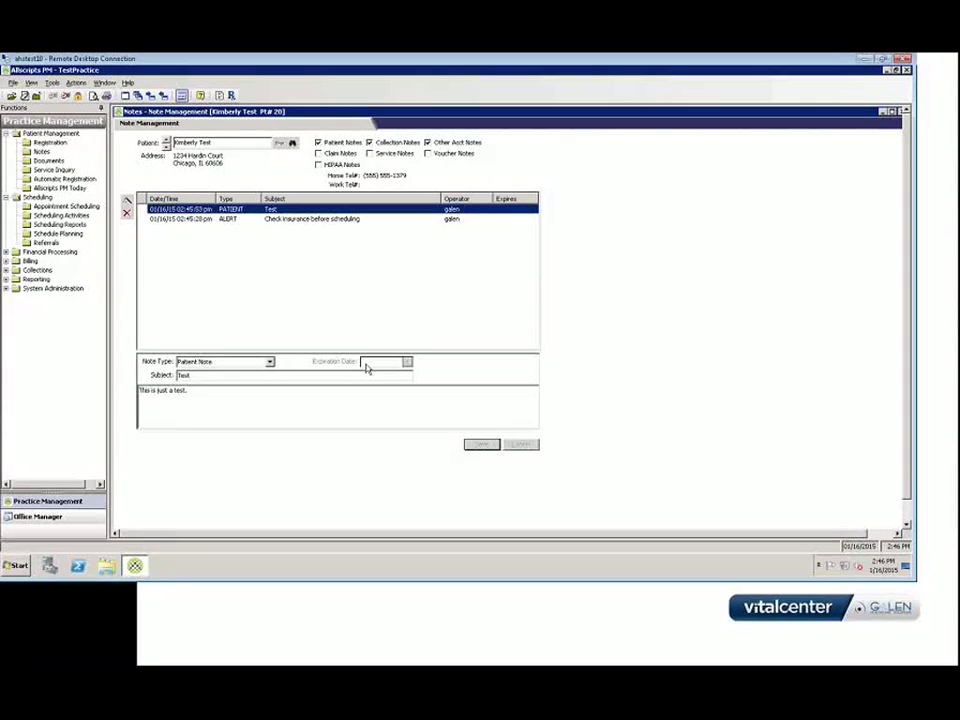
click(302, 220)
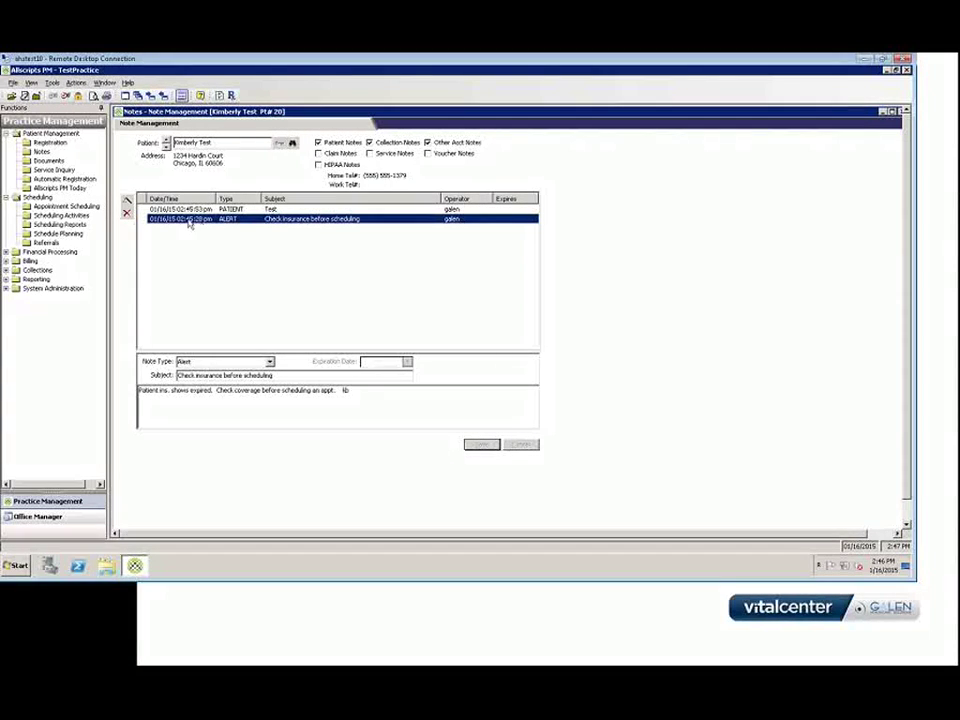
Open Documents for the patient without starting a second Documents window, and look briefly at the Patient Documents page
click(47, 161)
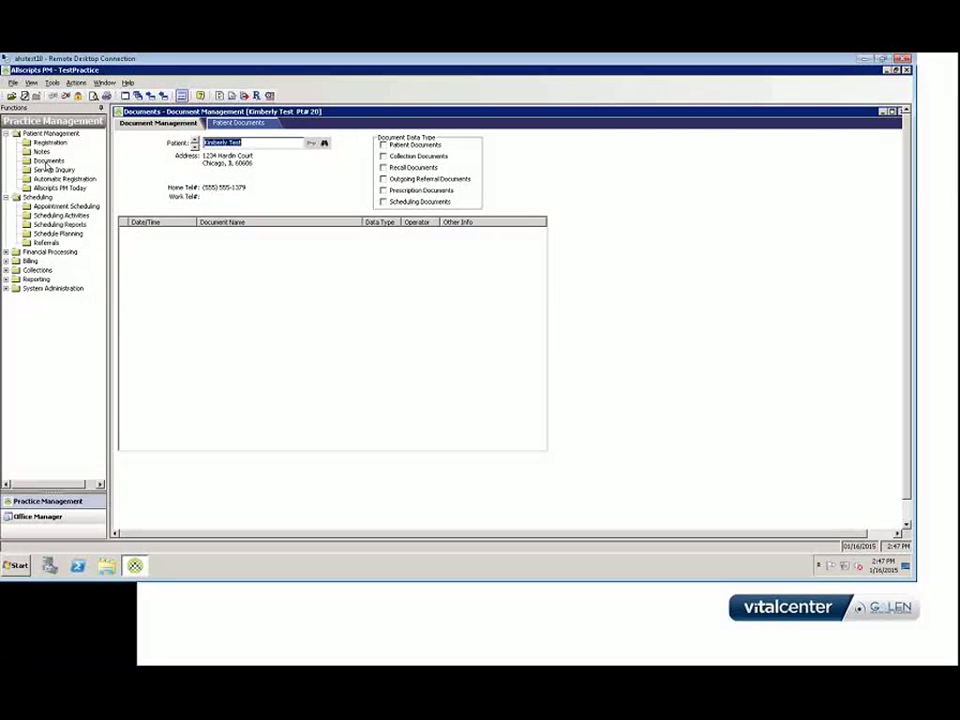
click(46, 162)
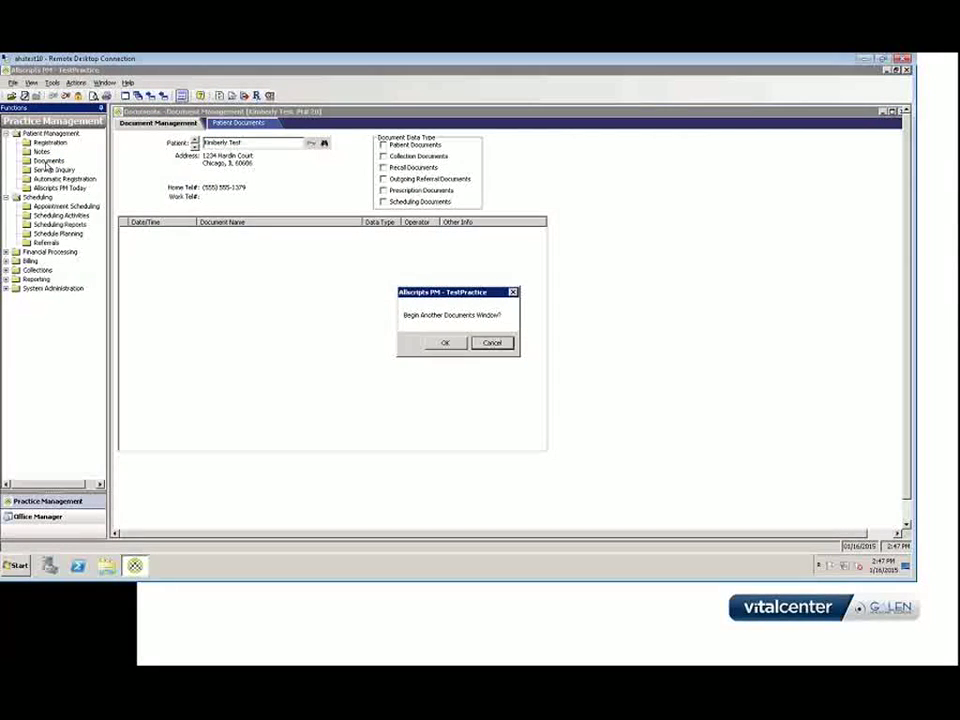
click(482, 343)
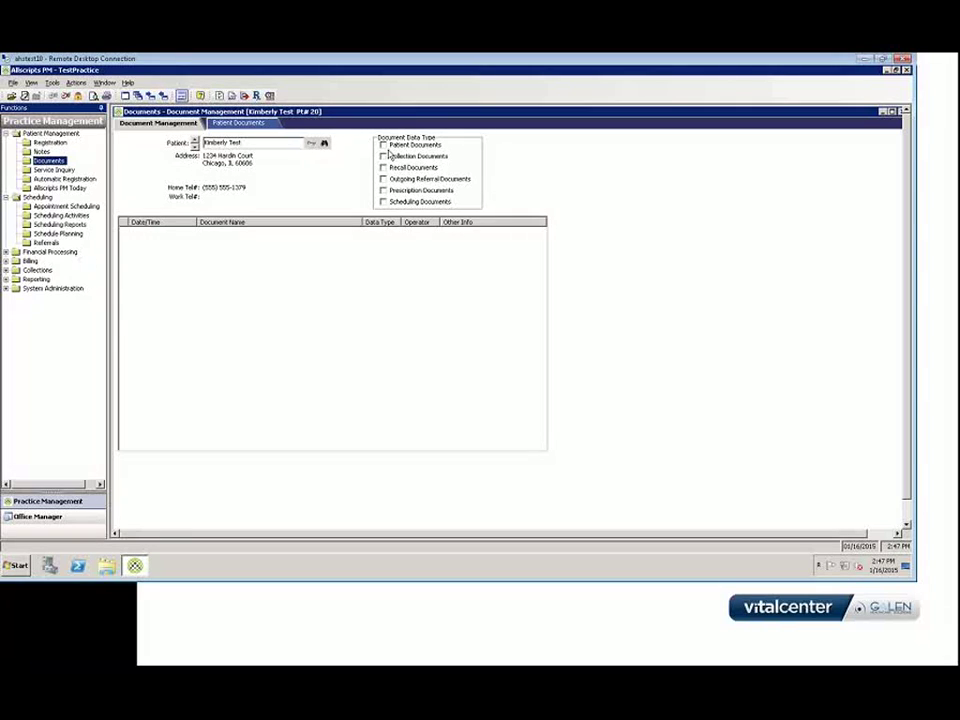
click(237, 128)
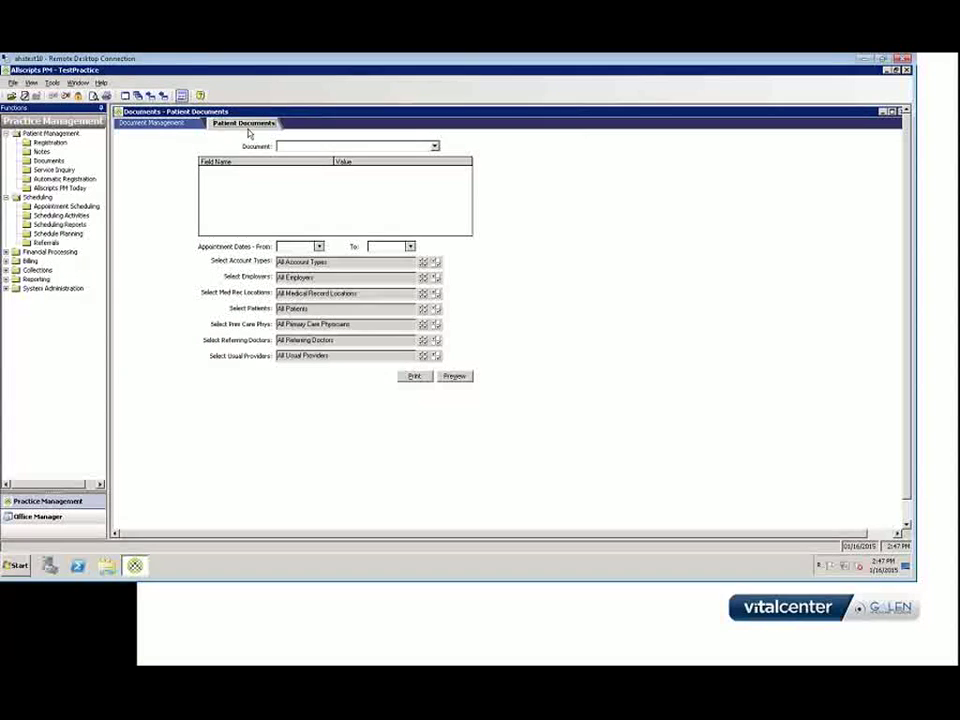
click(170, 124)
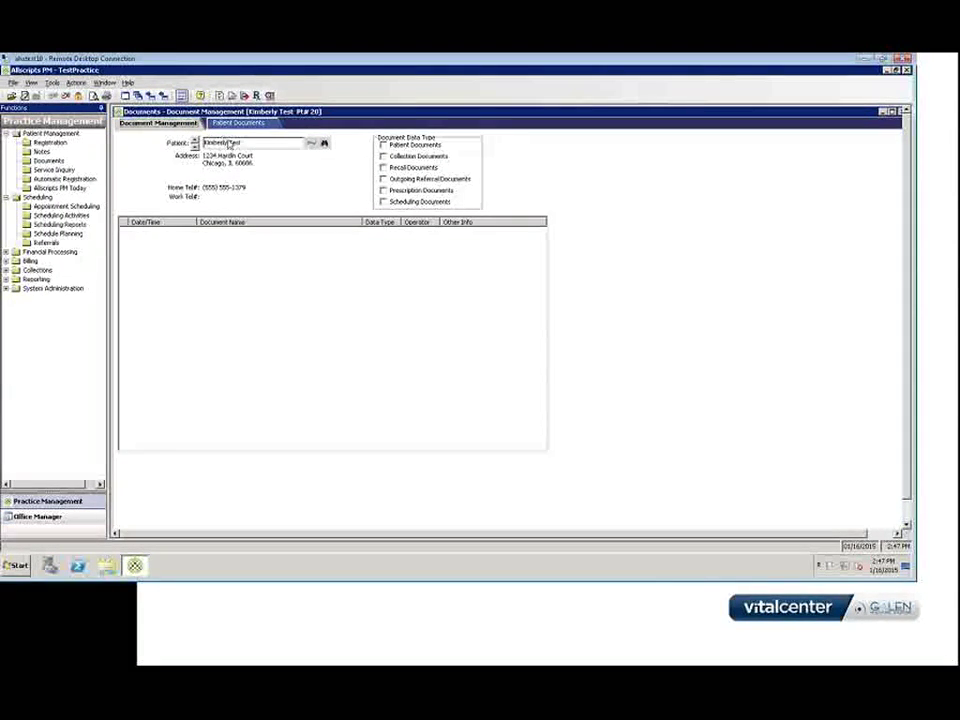
Choose the Return to Work/School patient document, and view the patient selection without changing it and the other available documents
click(244, 125)
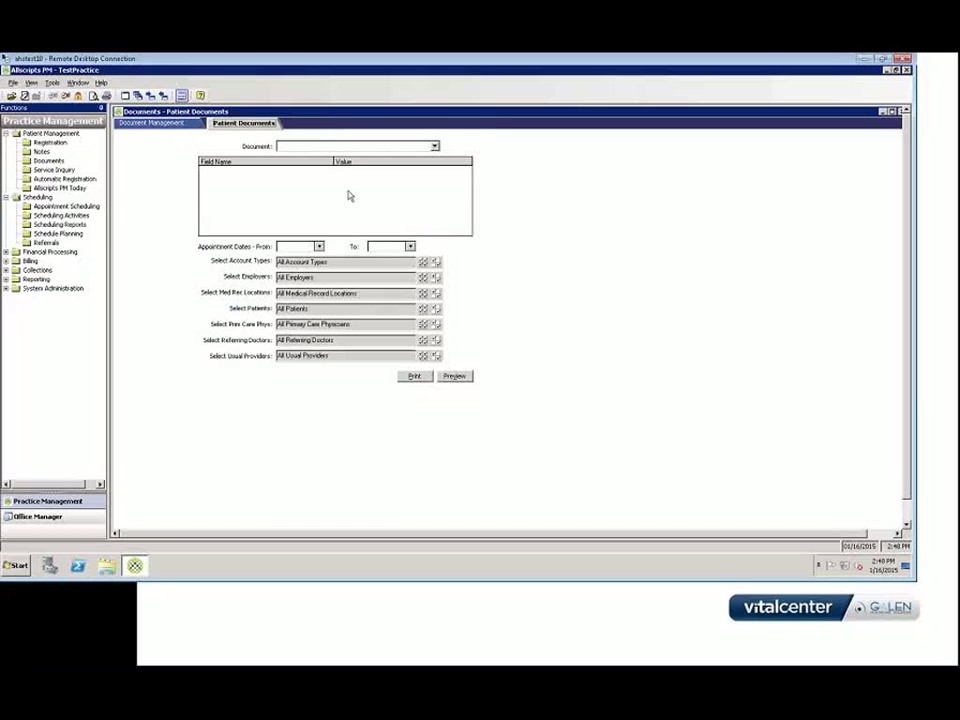
click(435, 147)
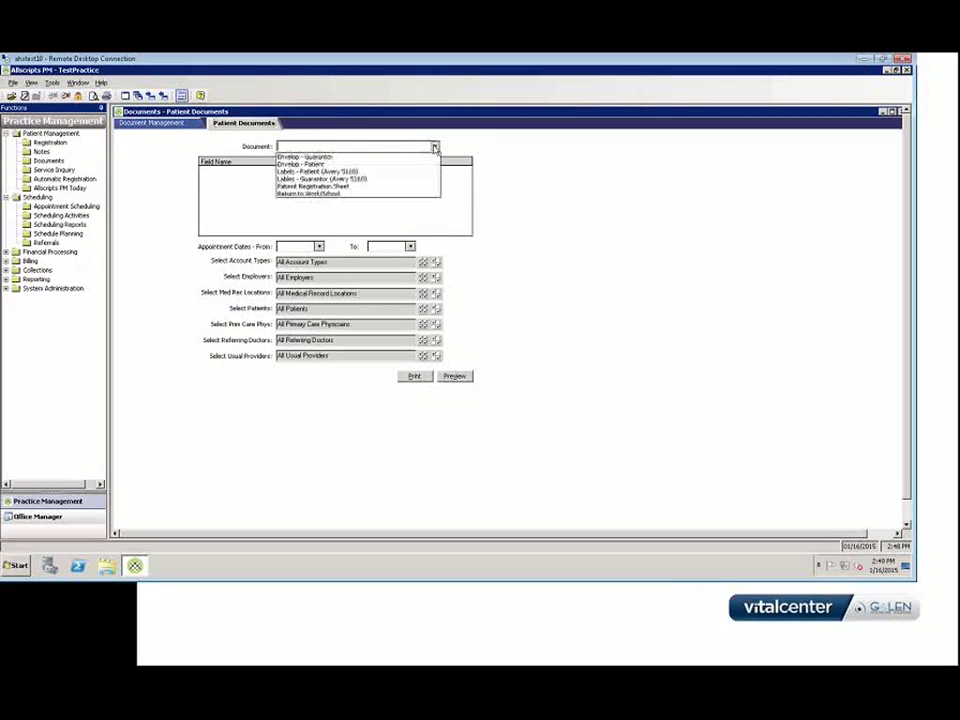
click(321, 195)
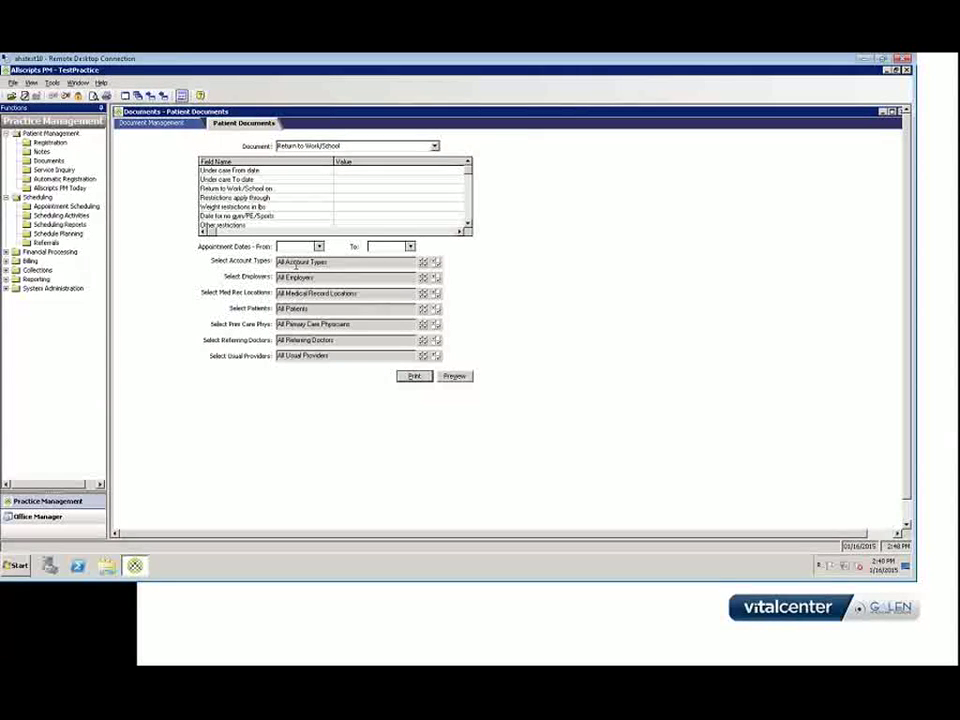
click(423, 309)
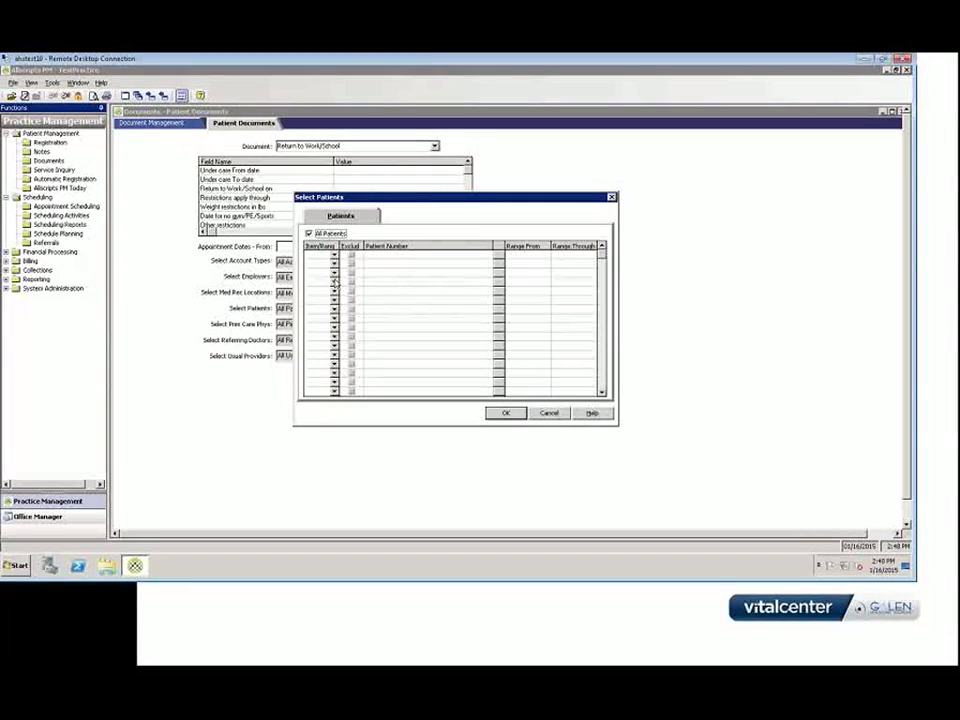
click(550, 413)
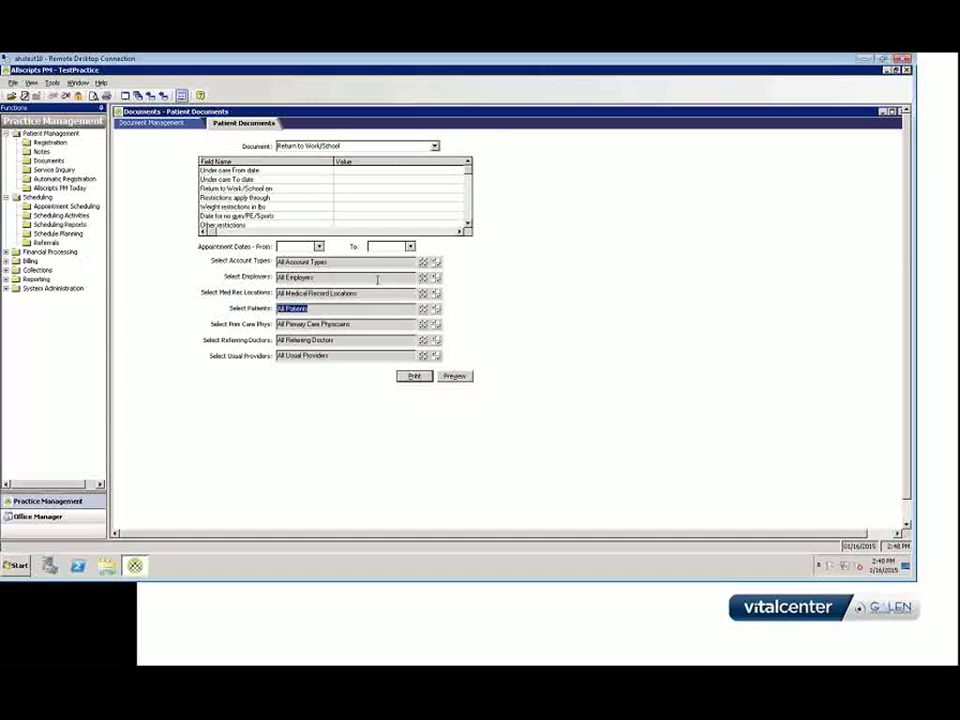
click(436, 146)
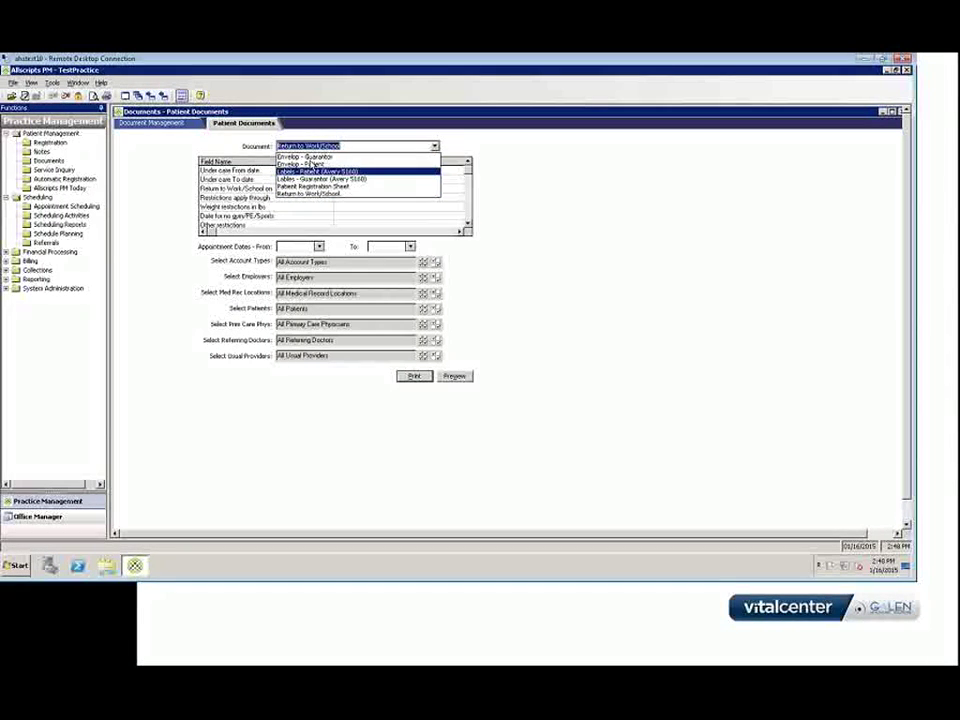
In Document Management, include Patient, Collection, Recall, Outgoing Referral, Prescription and Scheduling documents in the patient's list
click(180, 124)
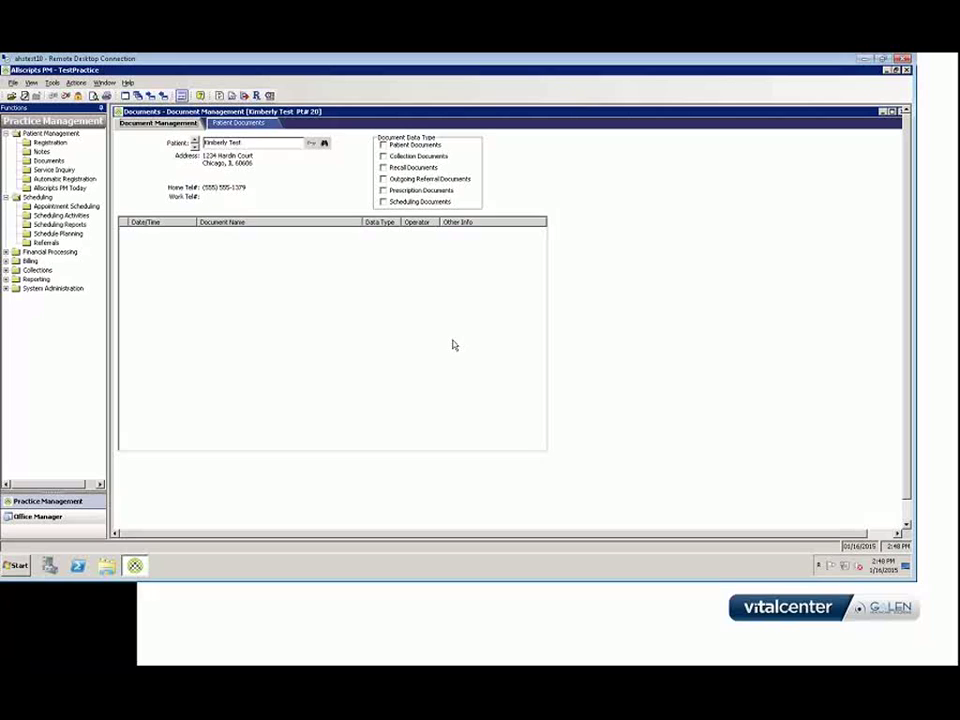
click(383, 145)
click(383, 156)
click(383, 167)
click(383, 179)
click(383, 190)
click(383, 202)
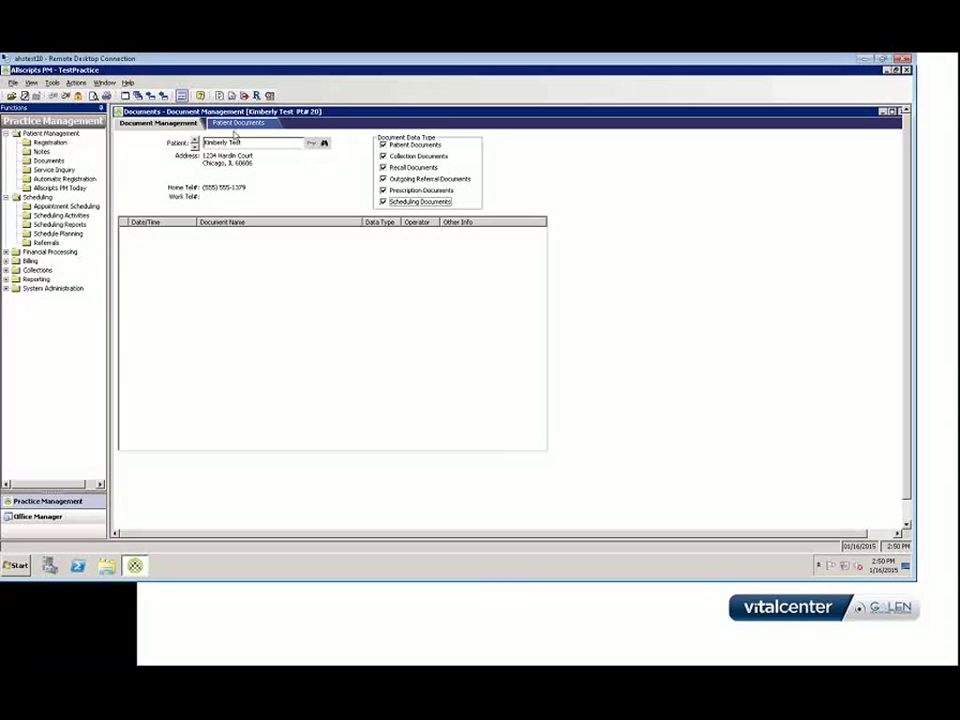
Recheck the Patient Documents page, and open the patient's procedure history in Service Inquiry
click(236, 124)
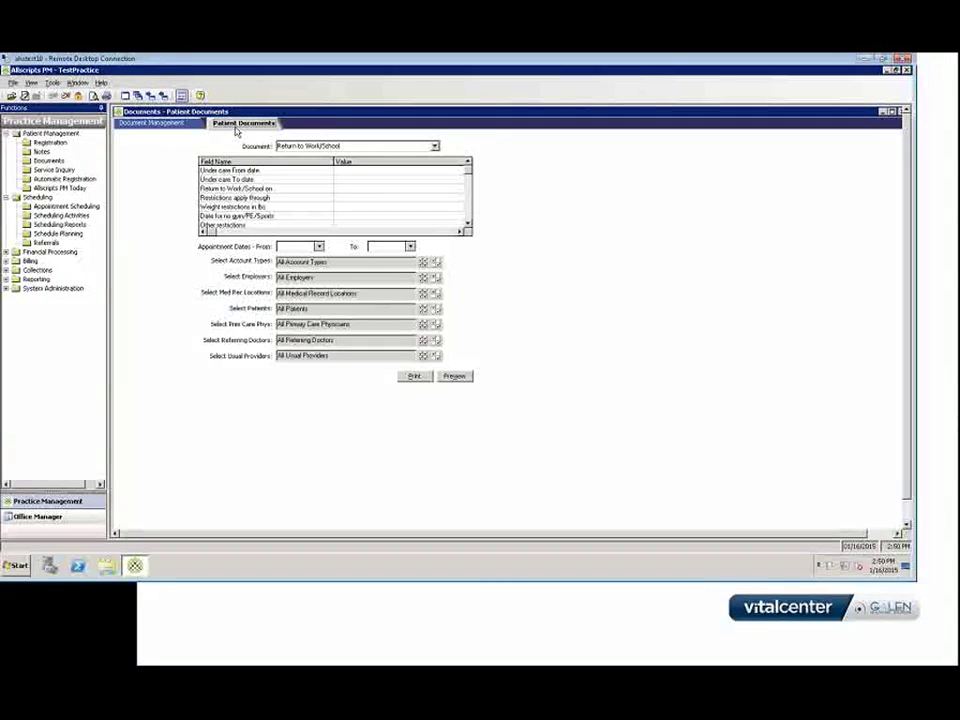
click(54, 170)
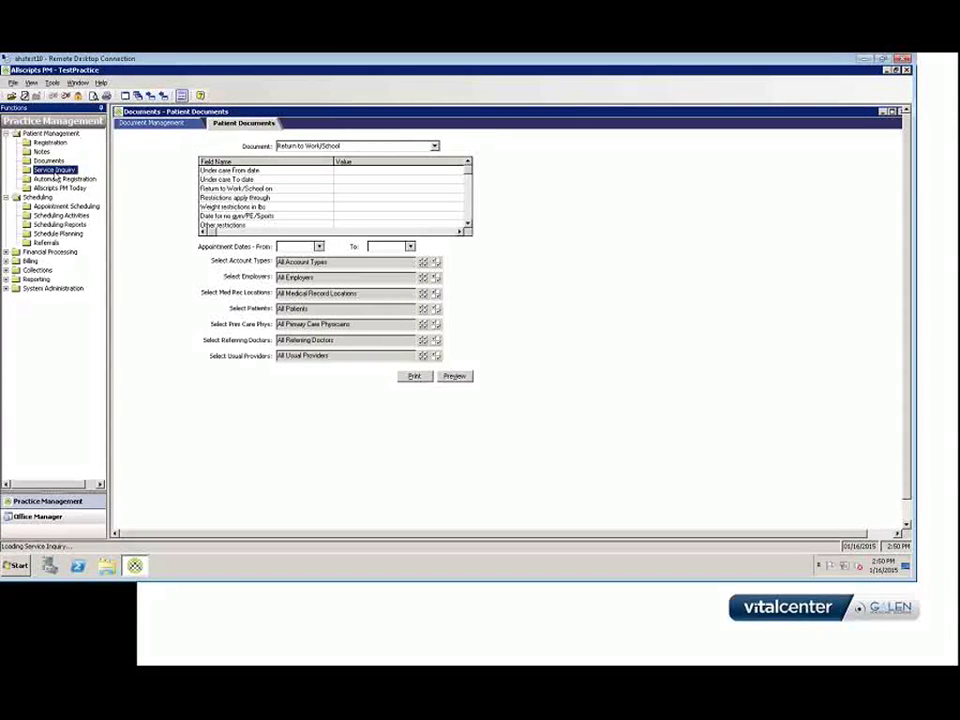
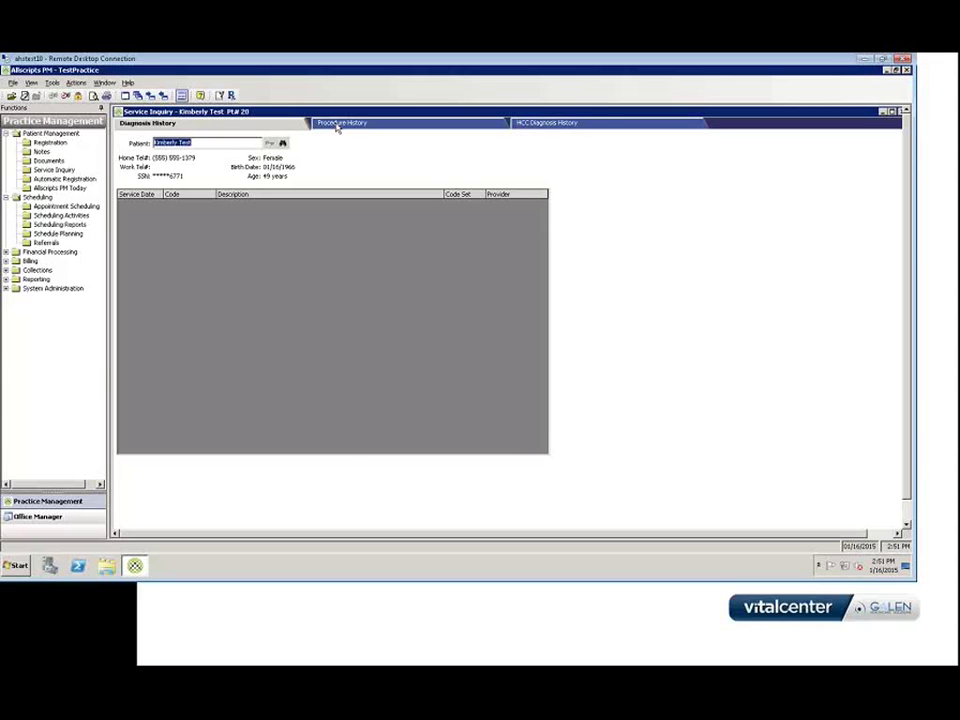
click(333, 130)
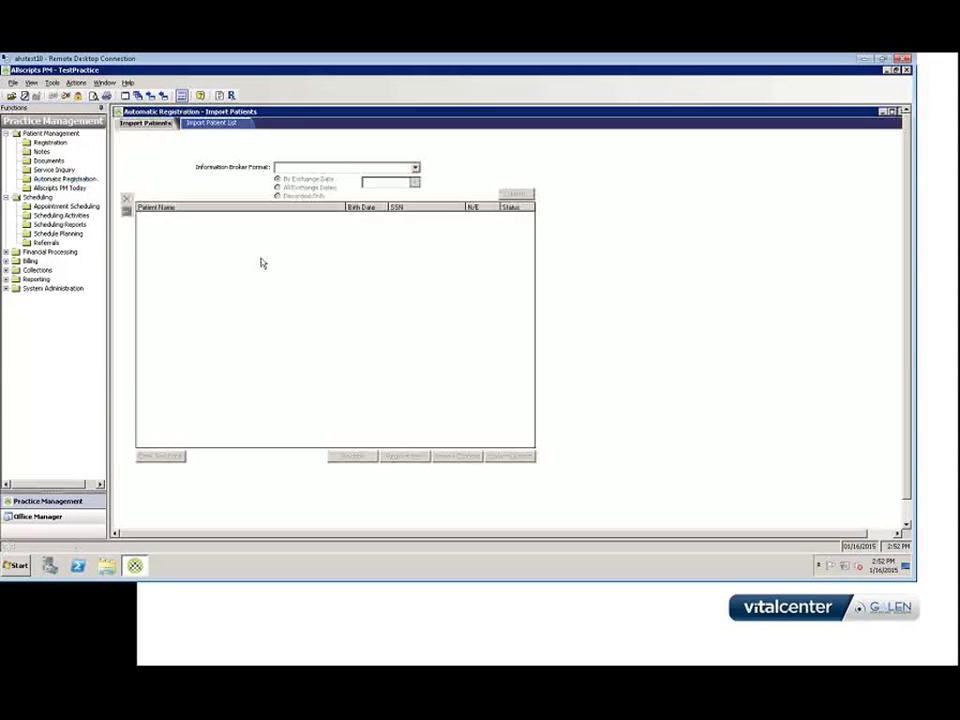
Leave the Import Patients page of Automatic Registration, list the System Administration functions, and open Appointment Scheduling
click(155, 128)
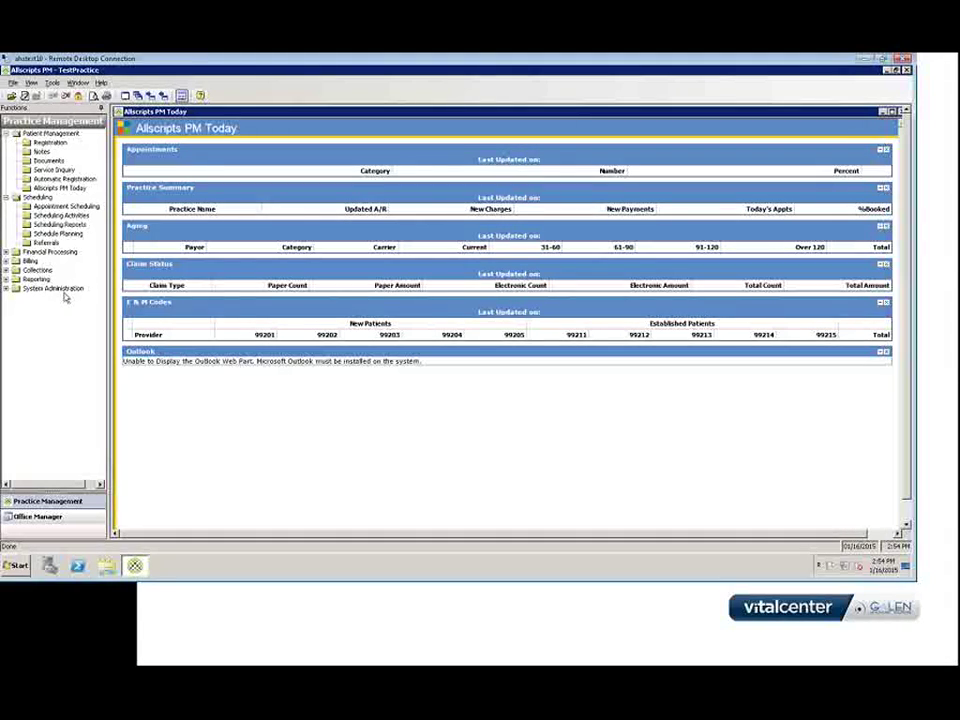
click(8, 288)
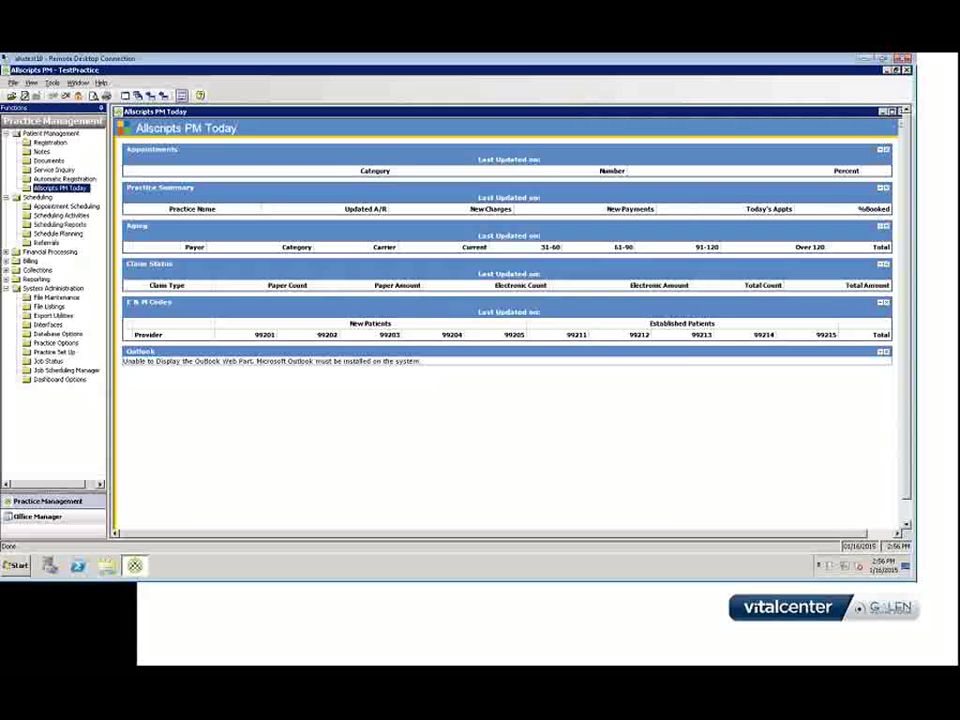
click(38, 197)
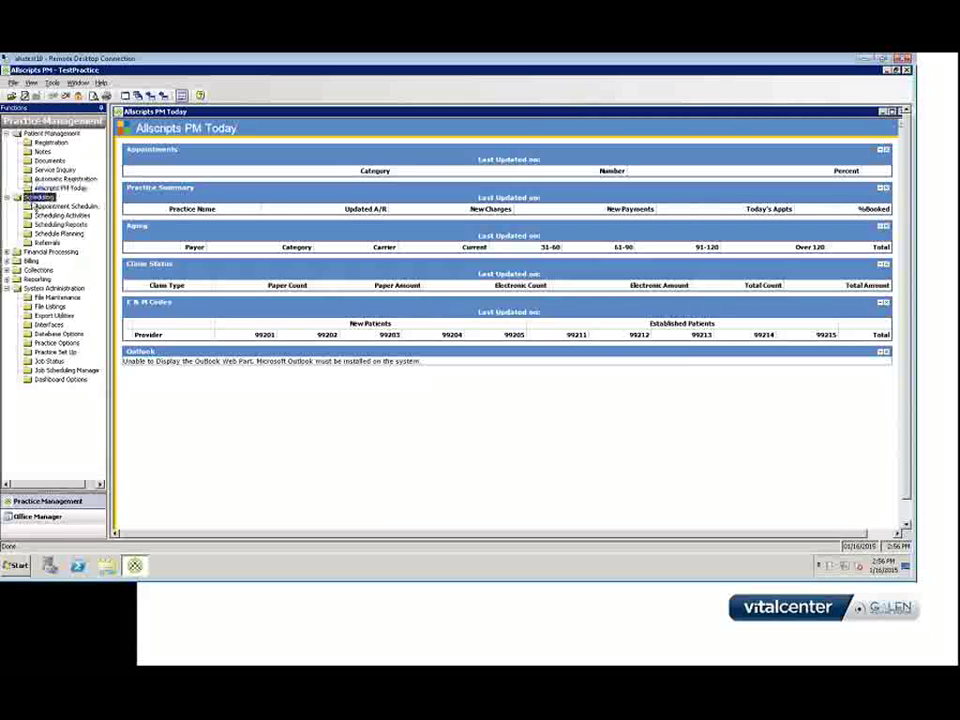
click(37, 206)
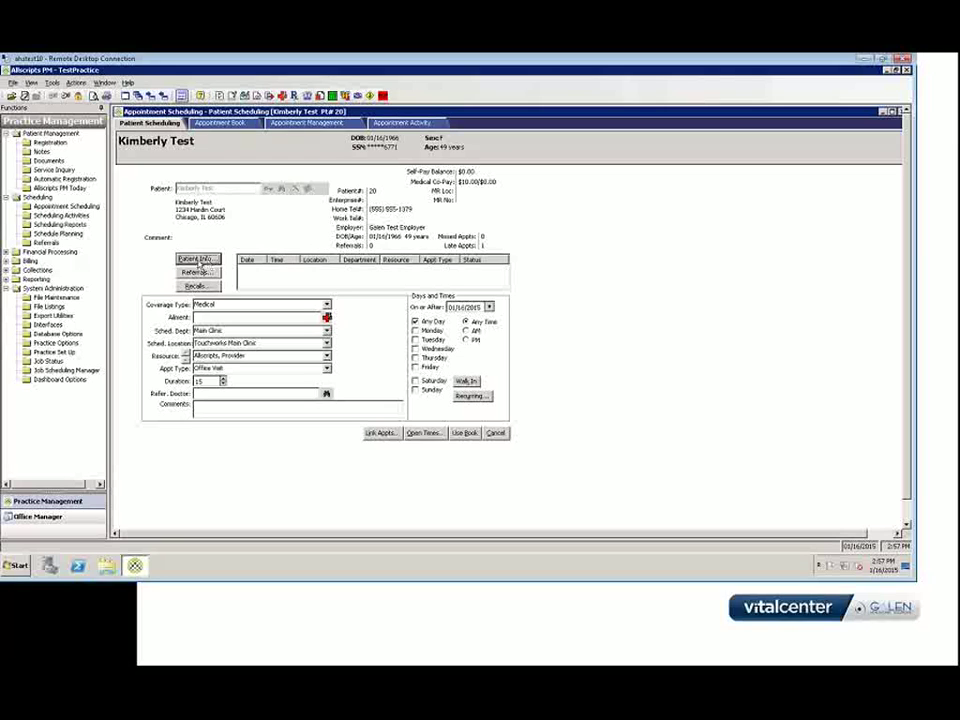
From the patient's information in Patient Scheduling, review the Patient, Account, Policies and Additional Info pages of Registration
click(195, 260)
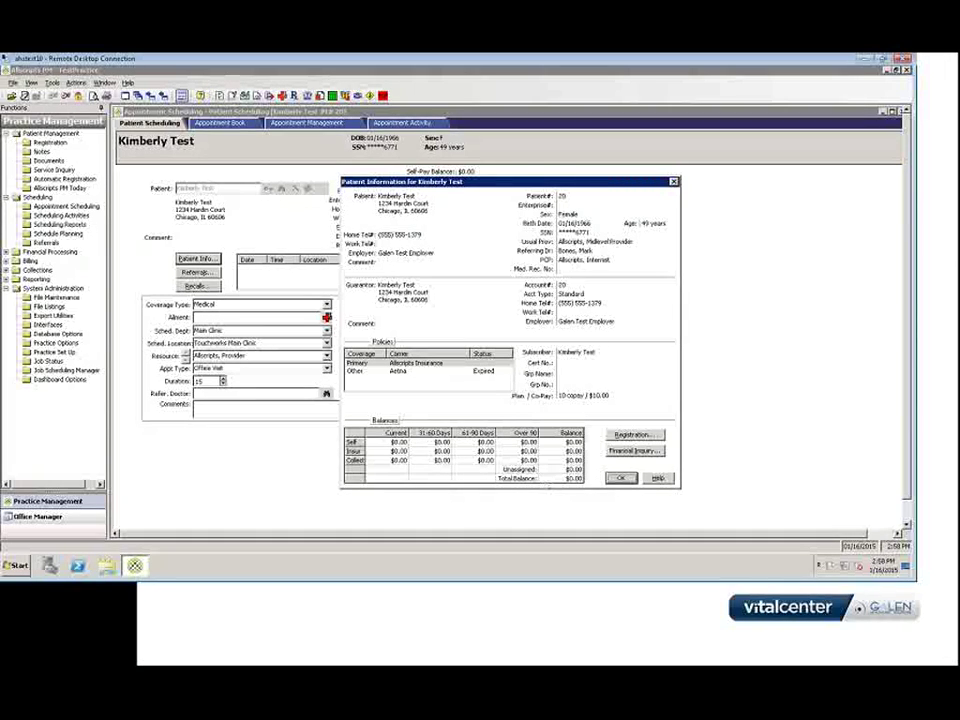
click(628, 436)
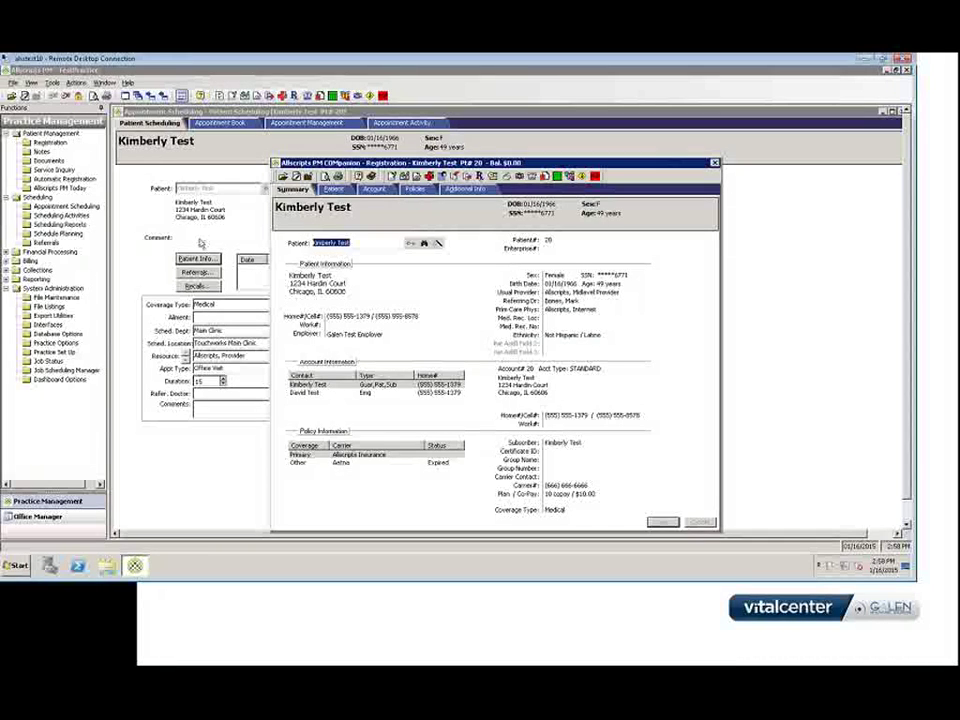
click(377, 193)
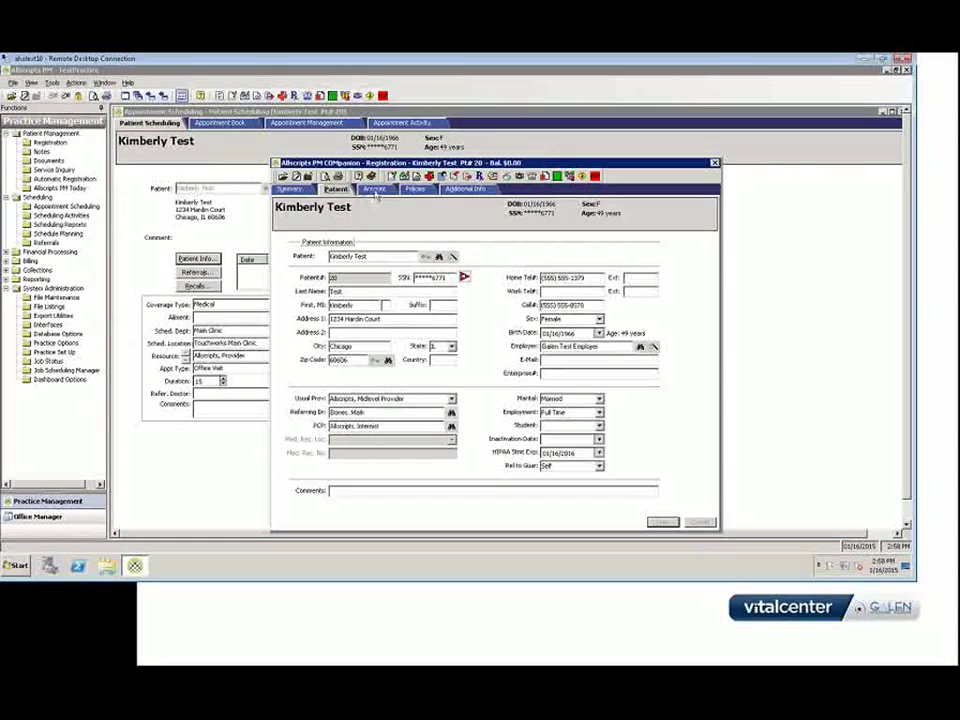
click(376, 190)
click(414, 190)
click(455, 190)
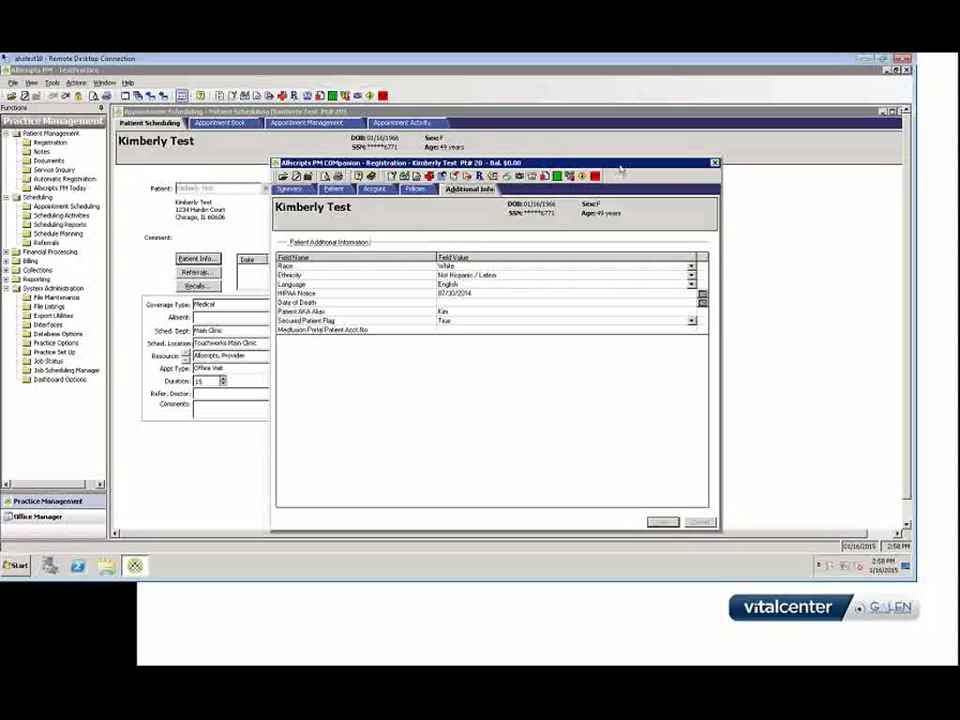
click(714, 162)
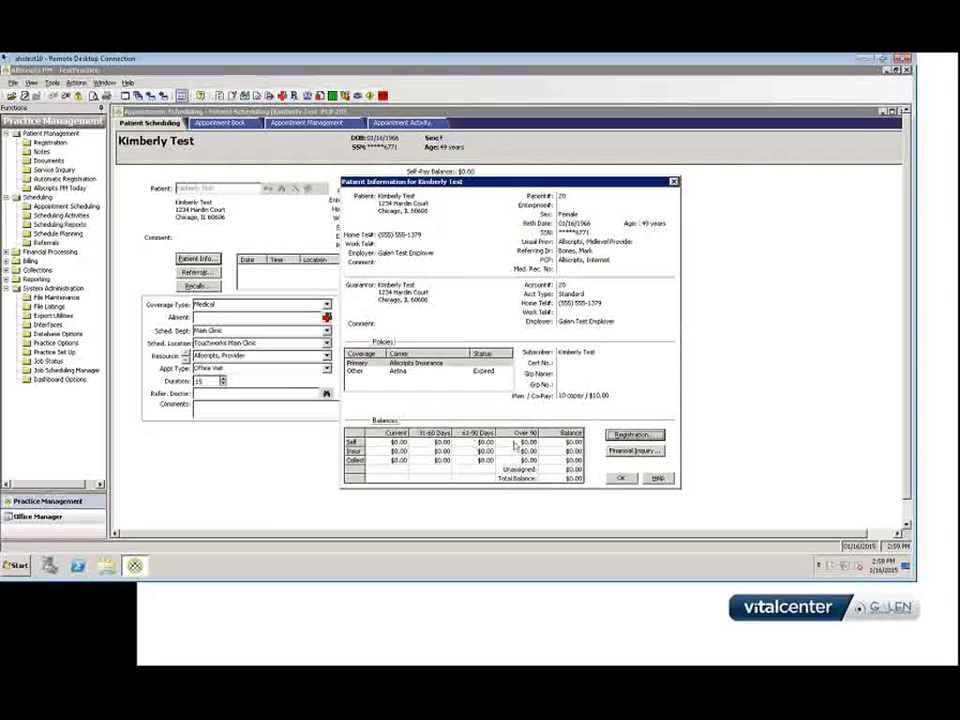
View the patient's Financial Inquiry, and return to the Patient Scheduling page
click(626, 453)
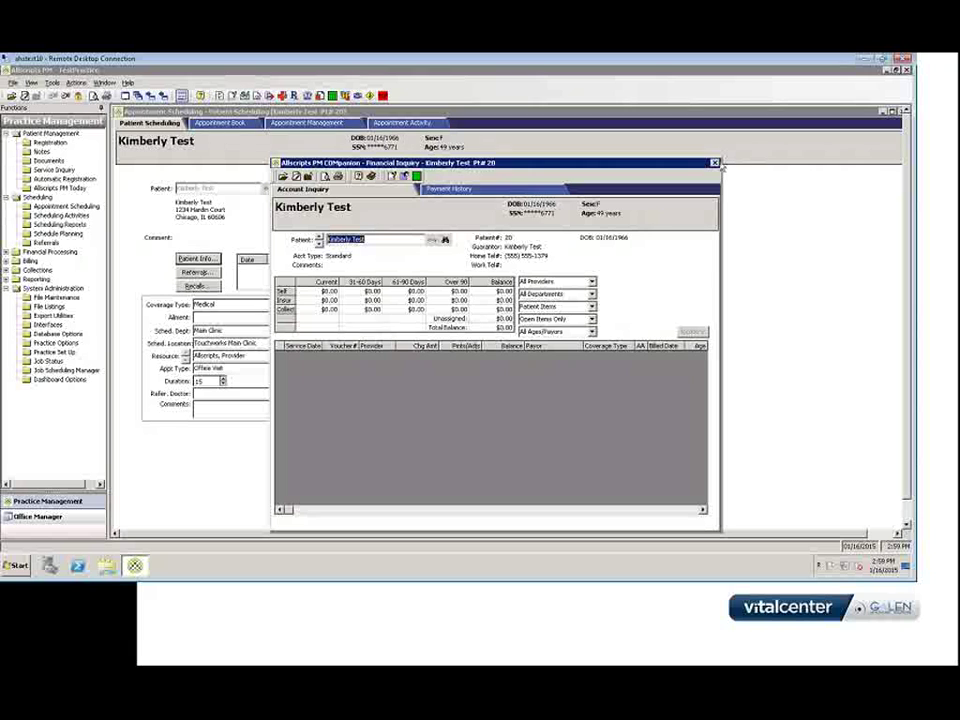
click(714, 162)
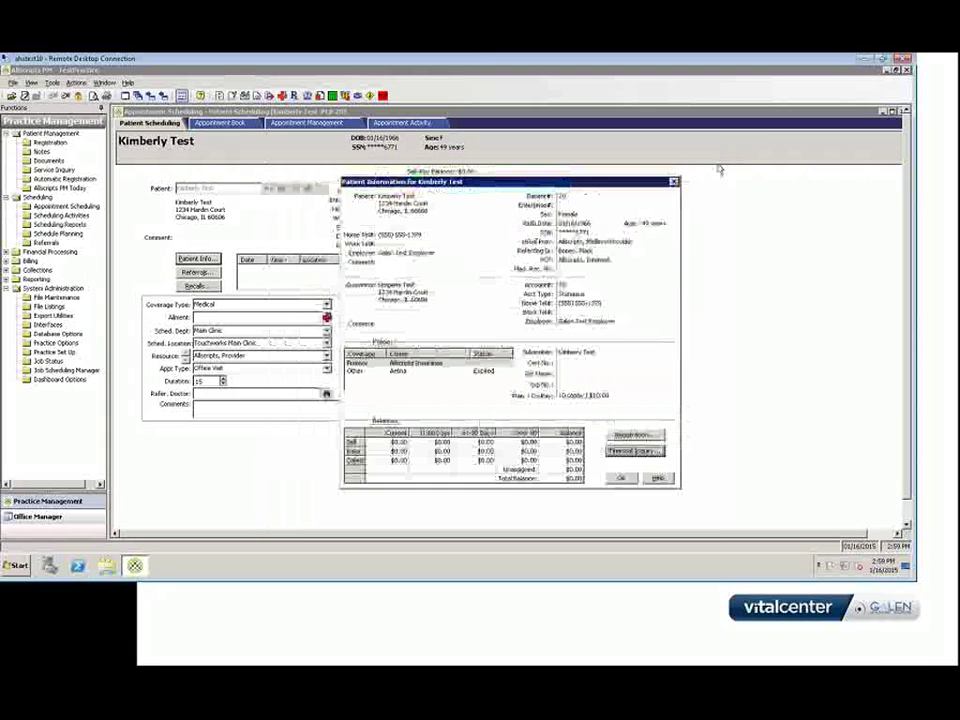
click(674, 182)
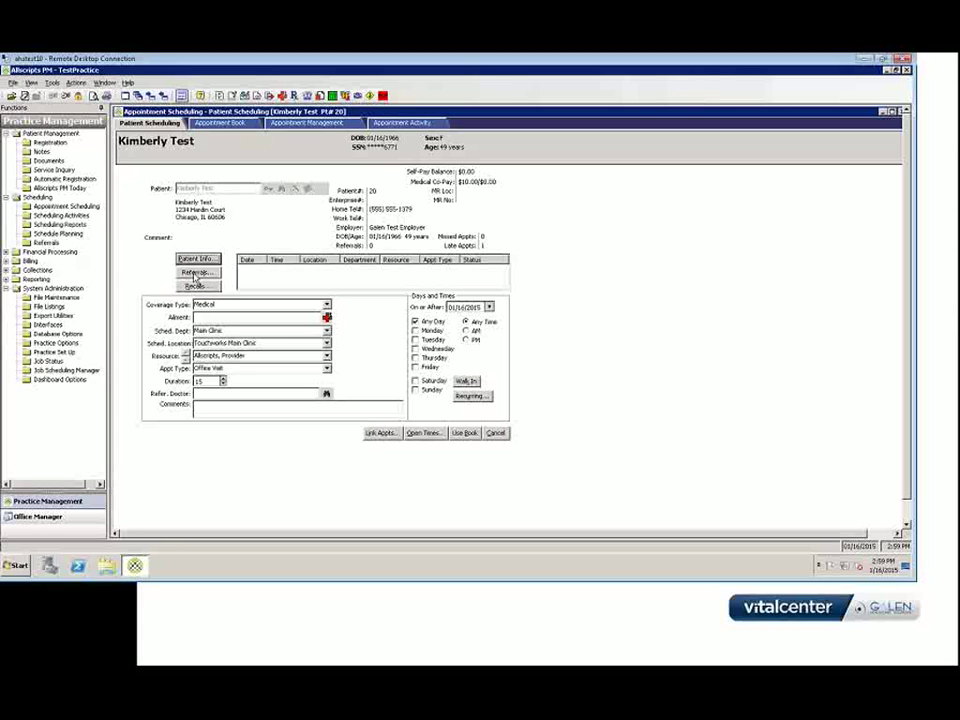
Try to save a new incoming referral under Allscripts Insurance (10 copay), with documentation required and attached to the appointment, and discard it
click(195, 273)
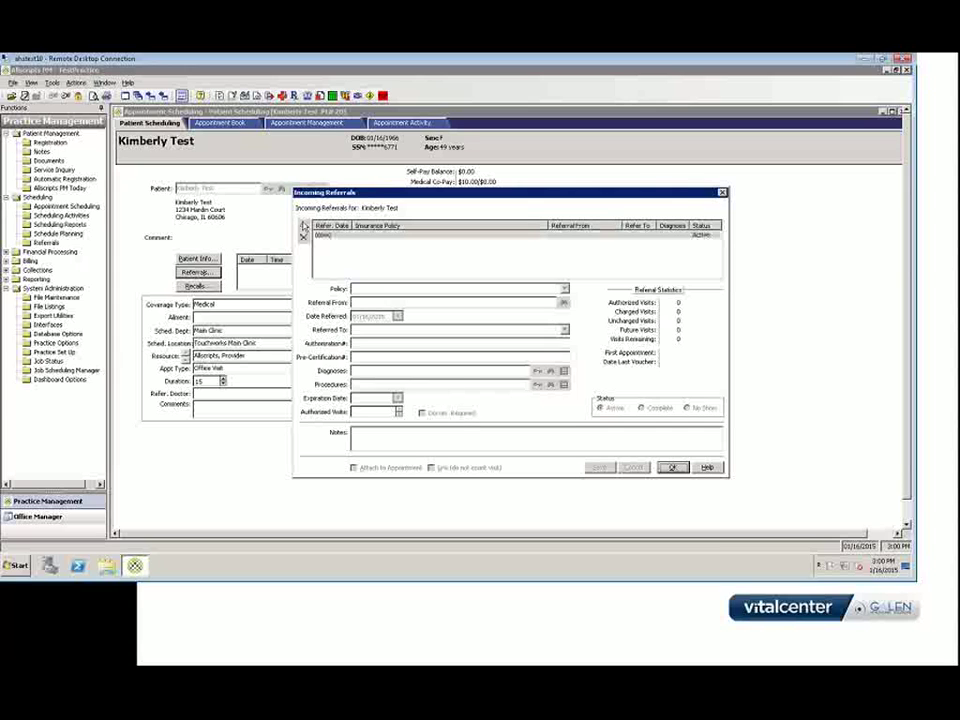
click(304, 223)
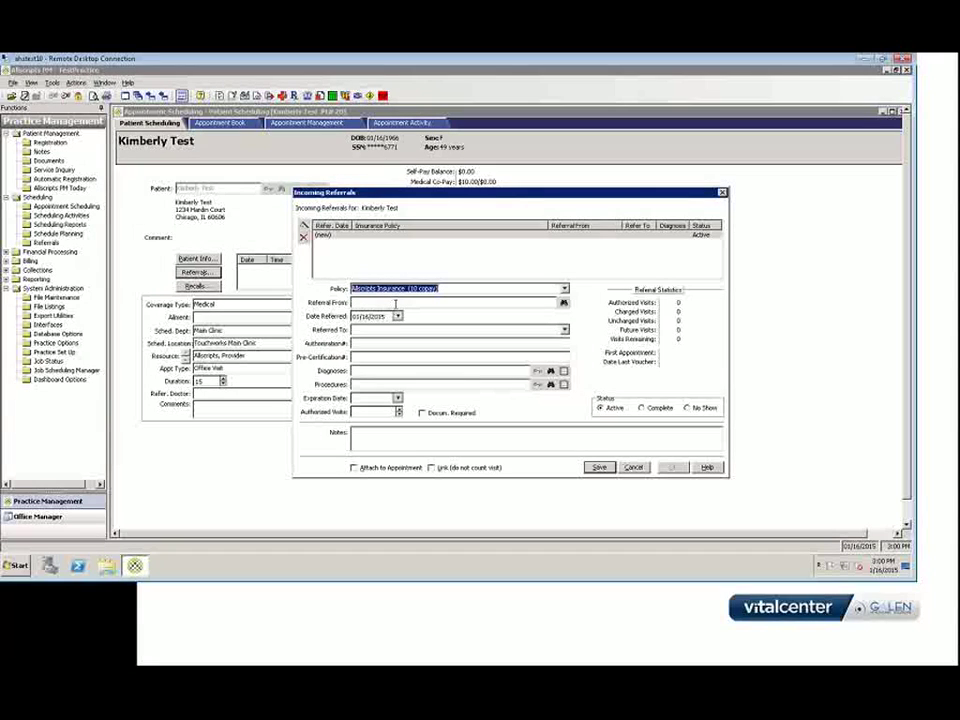
click(421, 415)
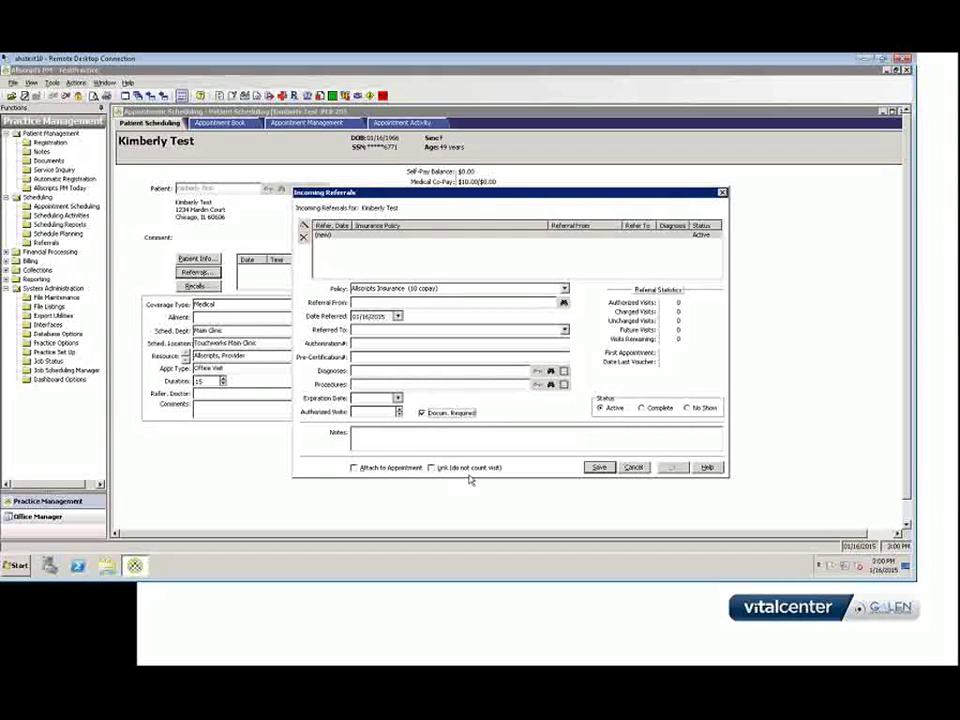
click(353, 467)
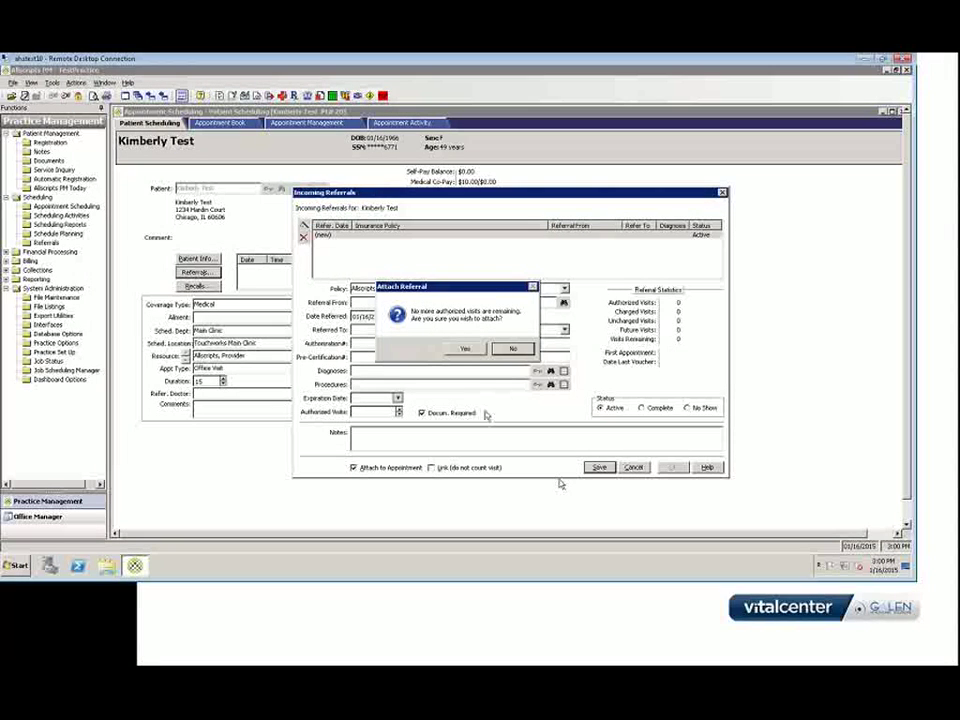
click(465, 348)
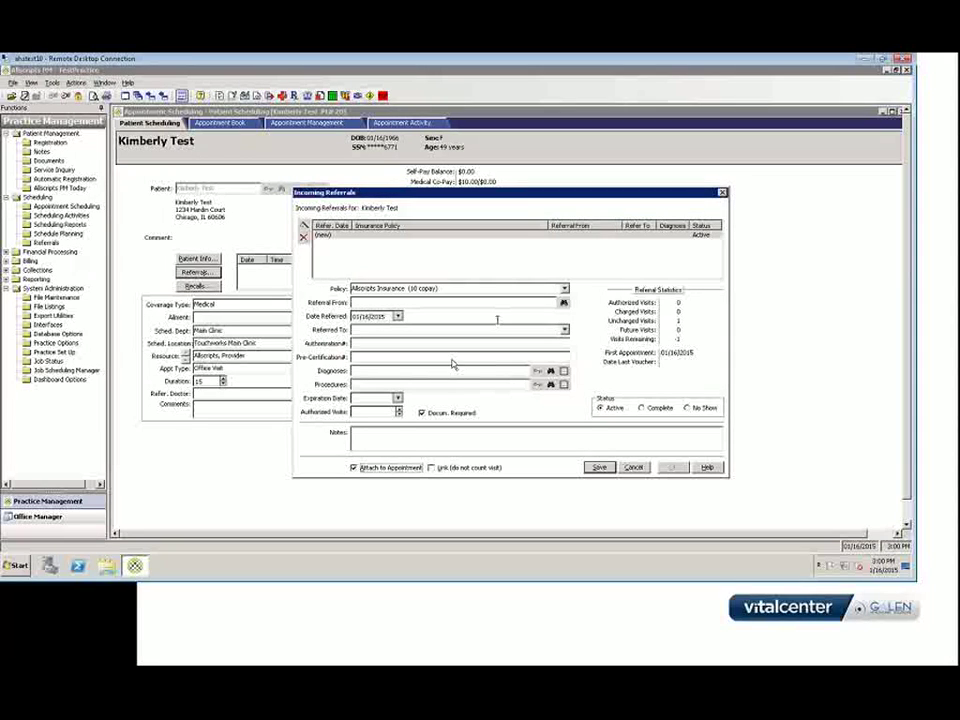
click(600, 469)
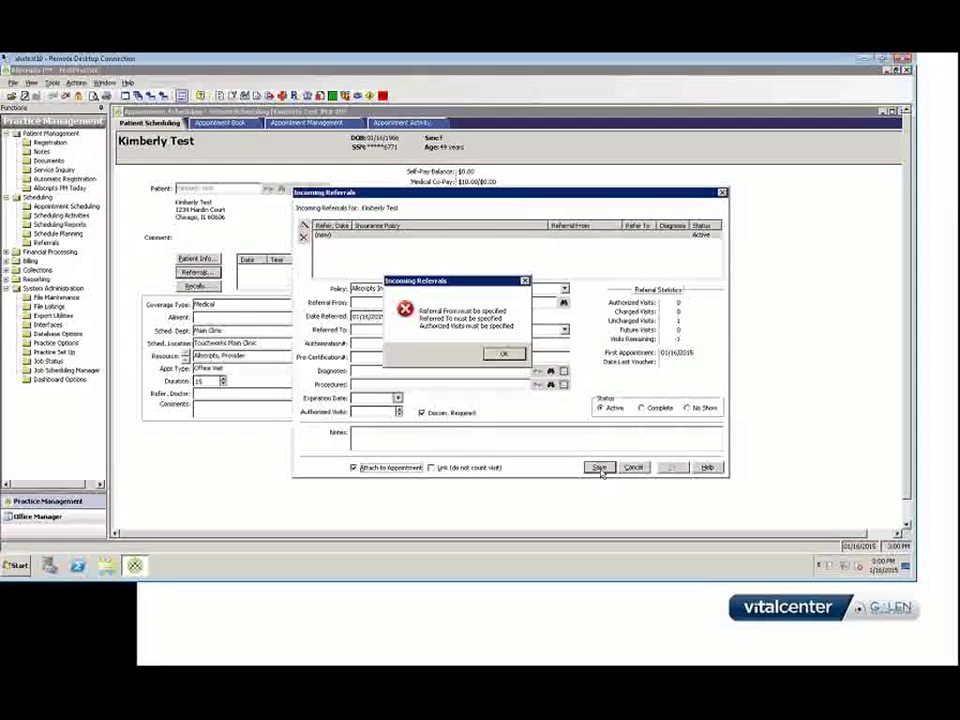
click(502, 356)
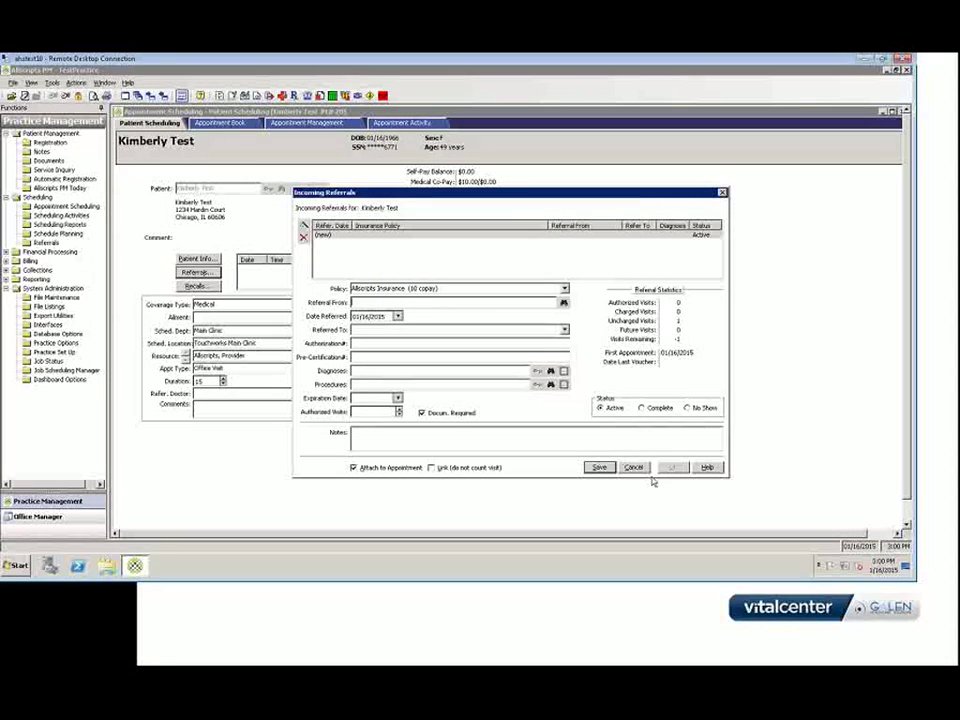
key(Escape)
click(472, 351)
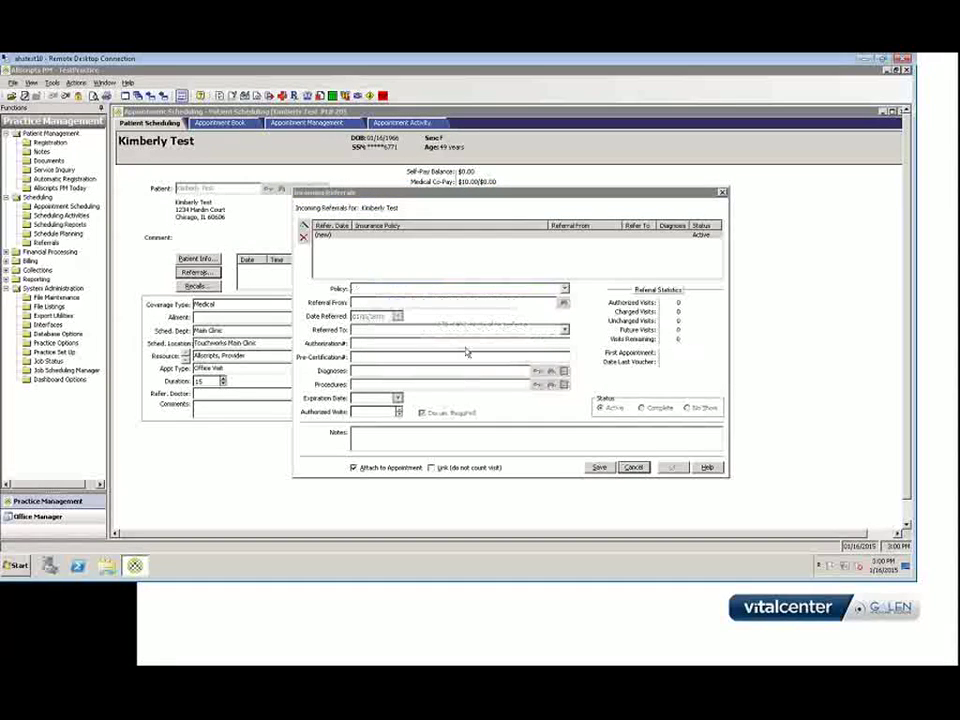
click(673, 468)
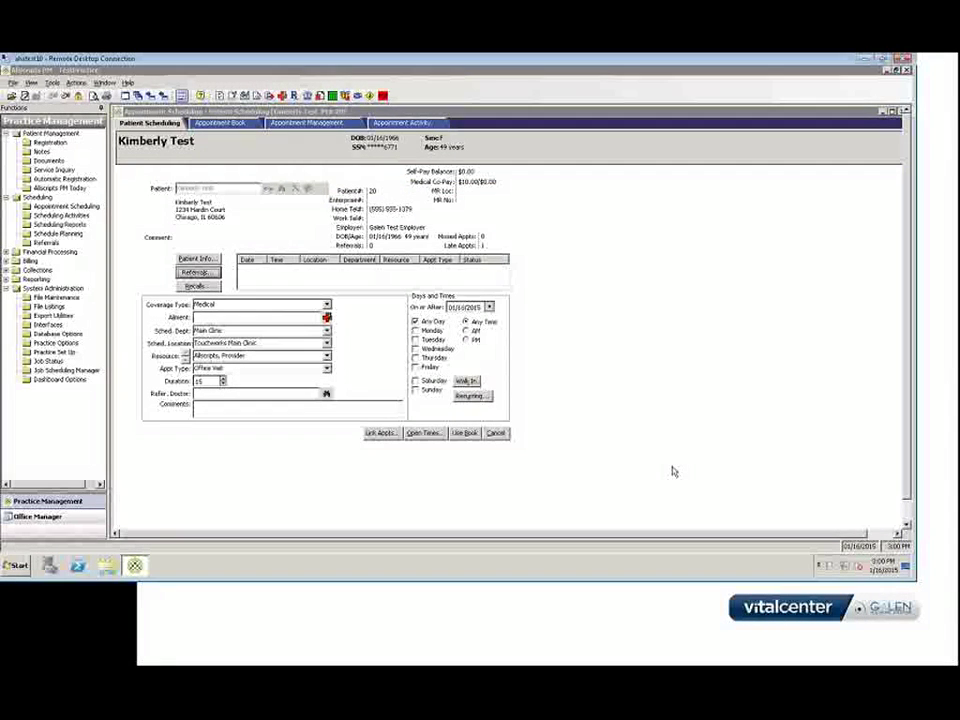
Check the patient's recalls, the available coverage types and the ailment history without changing the appointment details
click(209, 288)
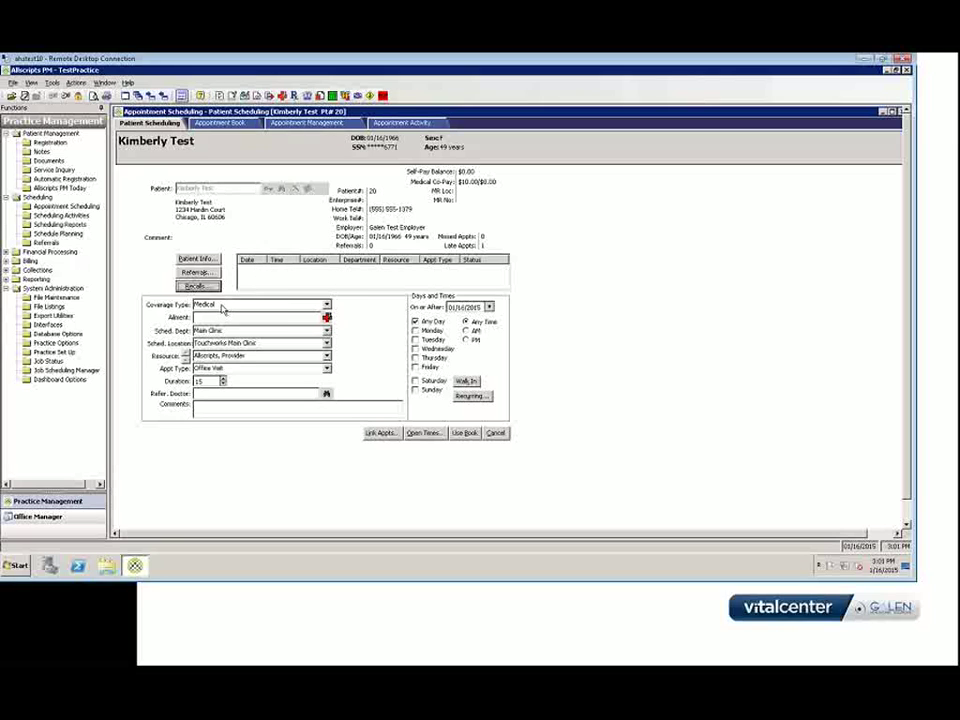
click(326, 306)
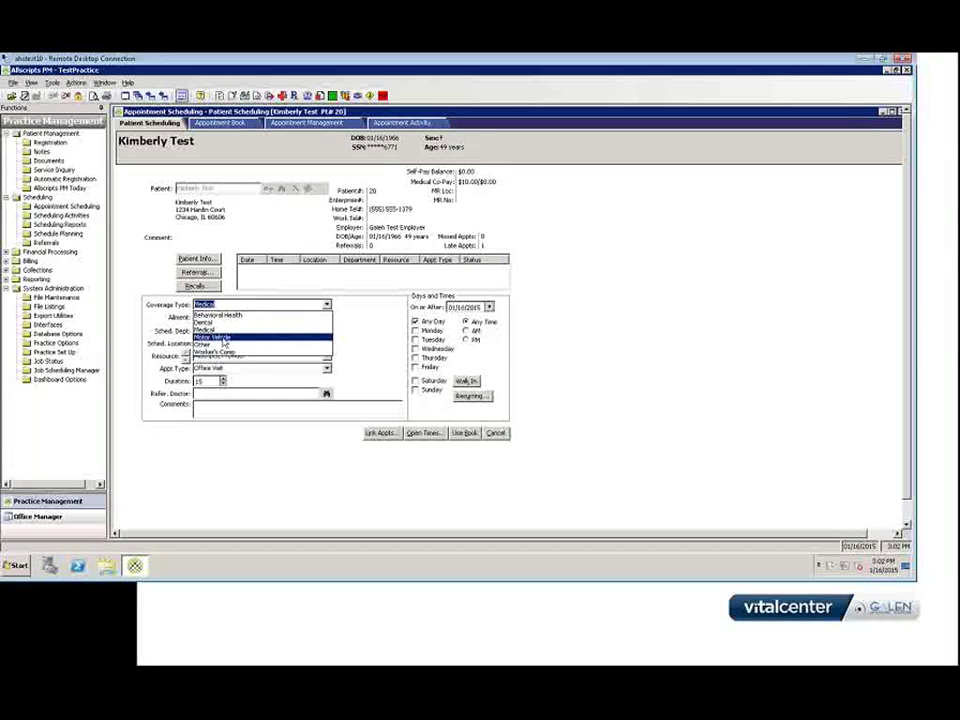
click(285, 305)
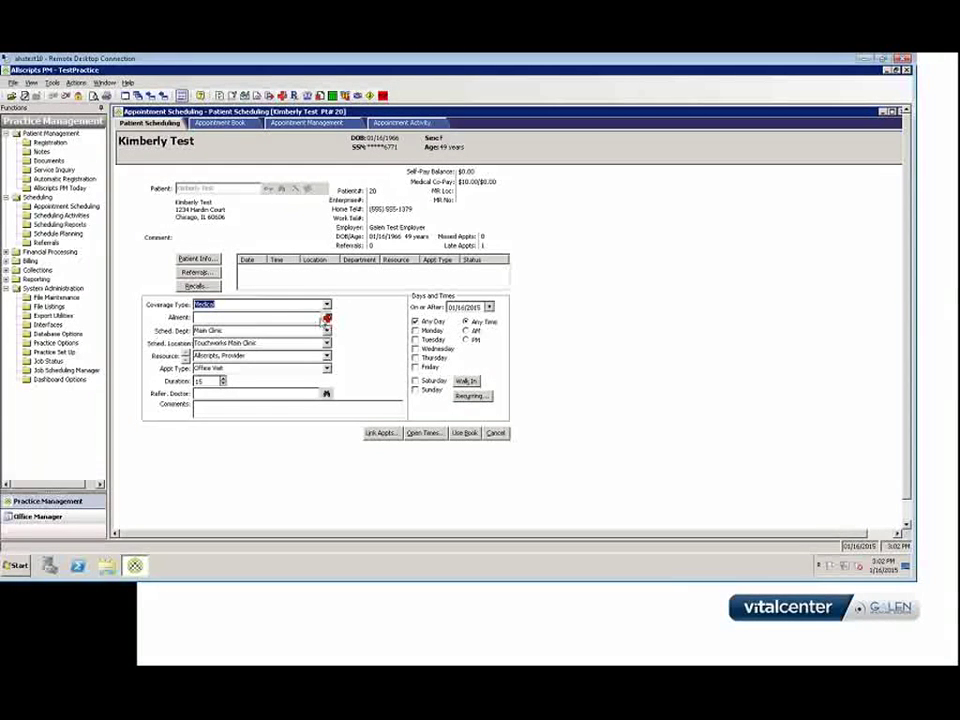
click(330, 318)
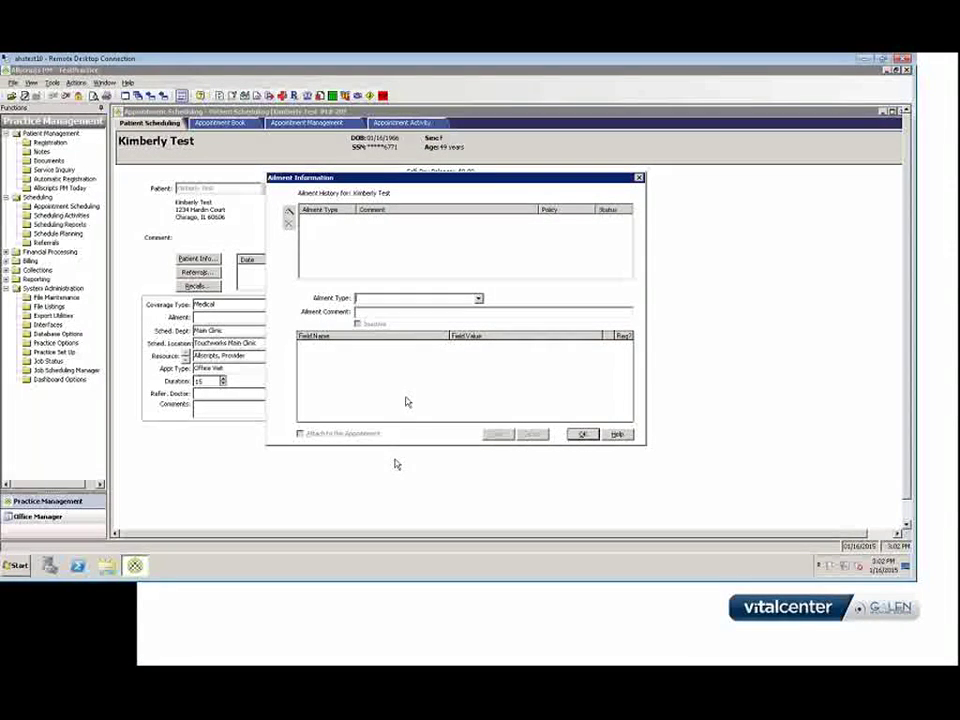
click(583, 434)
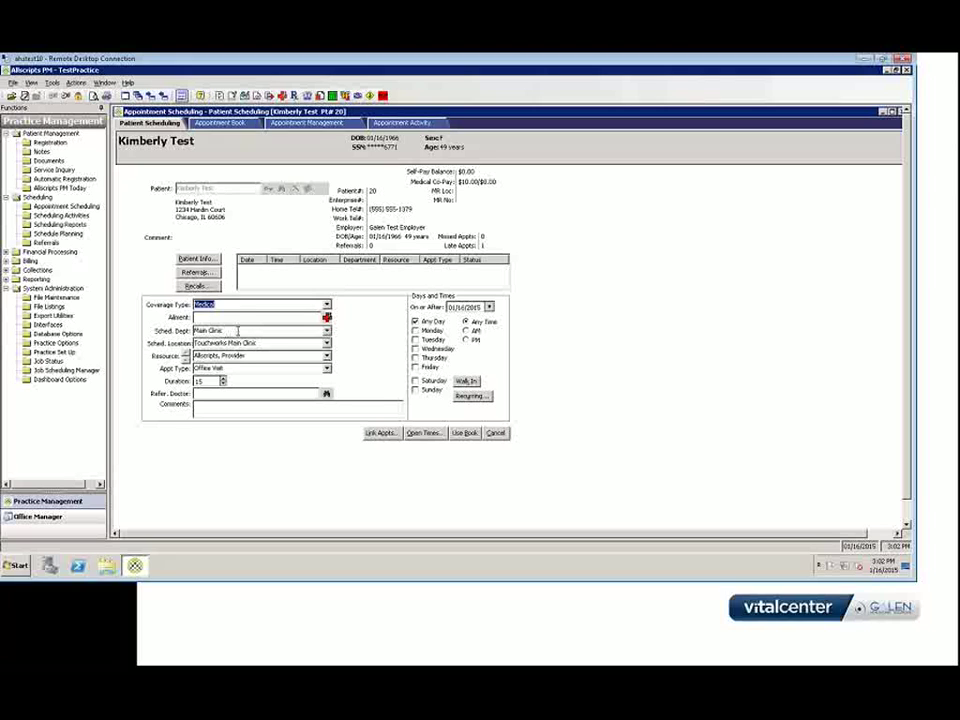
Review the default scheduling department, location, resource and coverage type in the workstation options without changing them
click(244, 356)
click(52, 82)
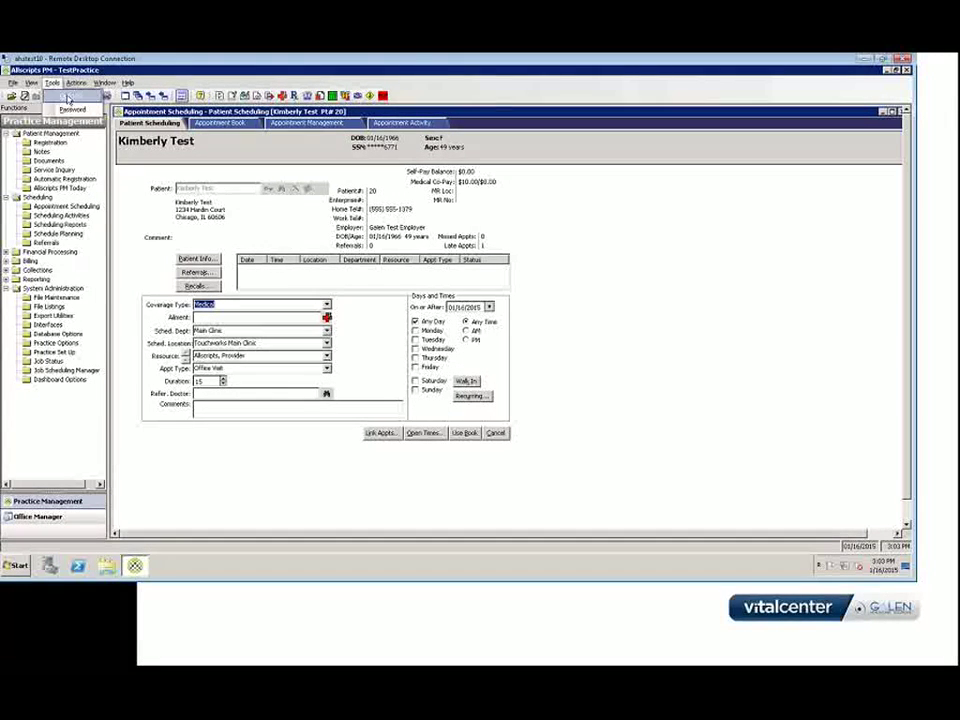
click(67, 98)
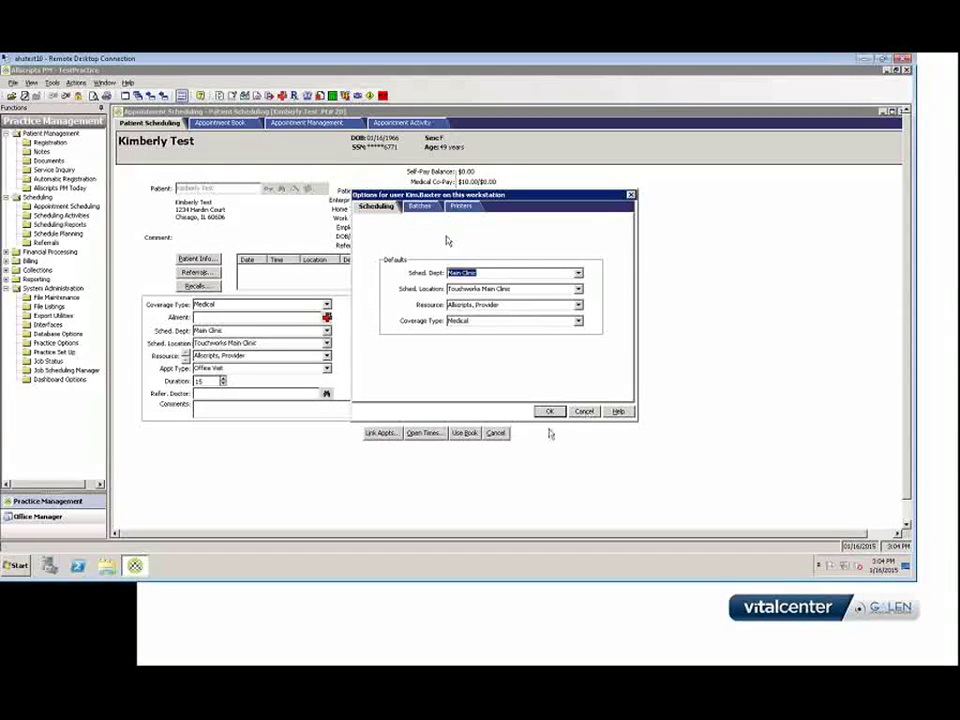
click(585, 412)
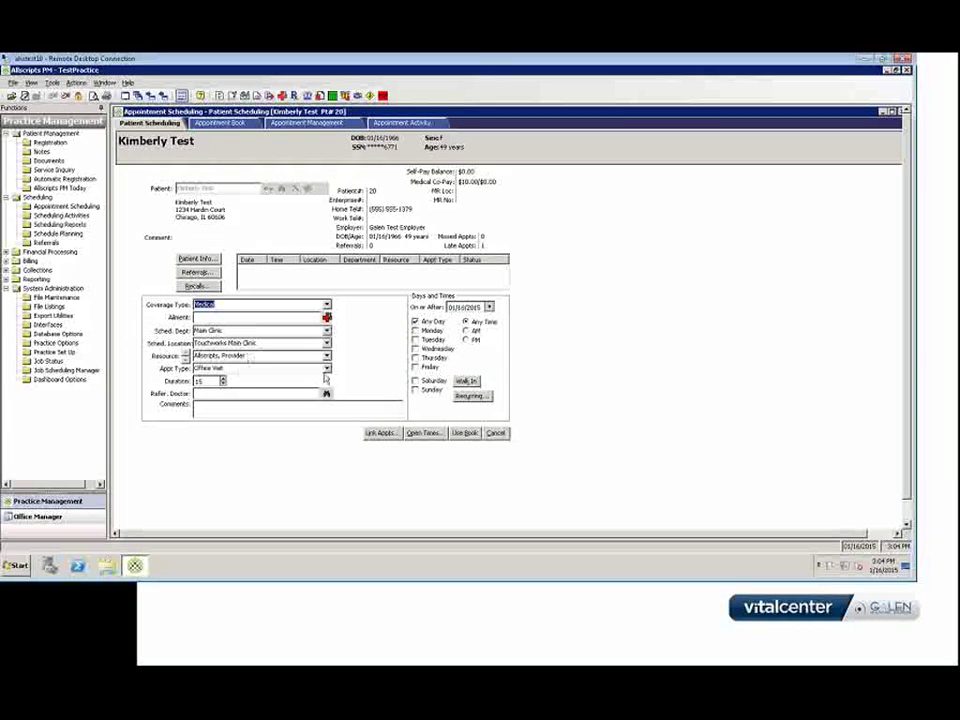
Choose Office Visit as the appointment type, and leave the appointment's duration at 15
click(326, 369)
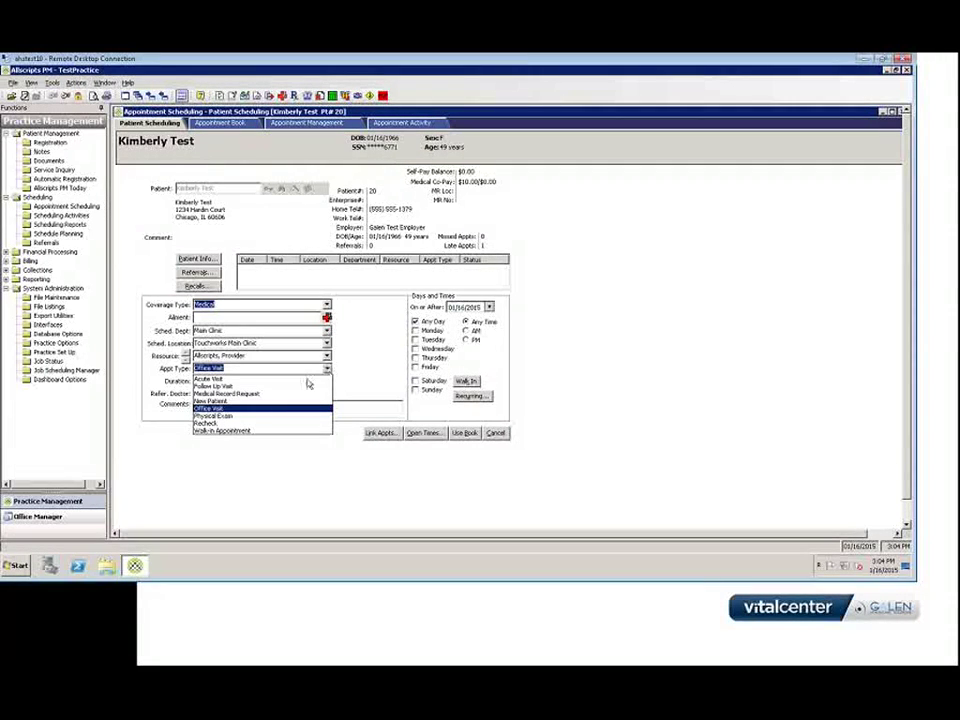
click(281, 408)
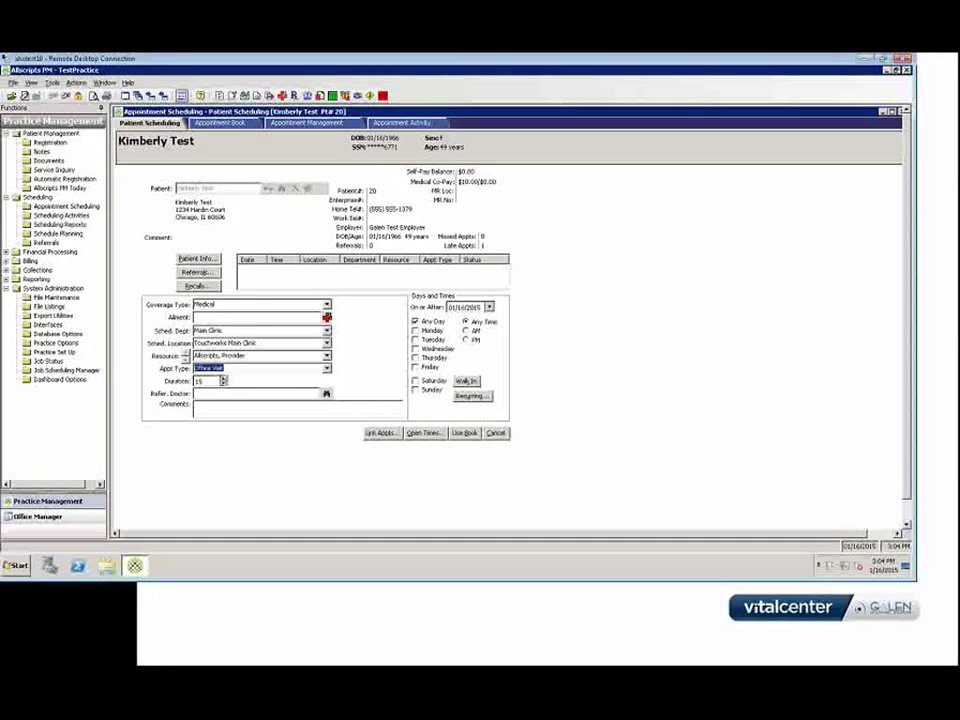
key(Tab)
click(222, 380)
click(222, 384)
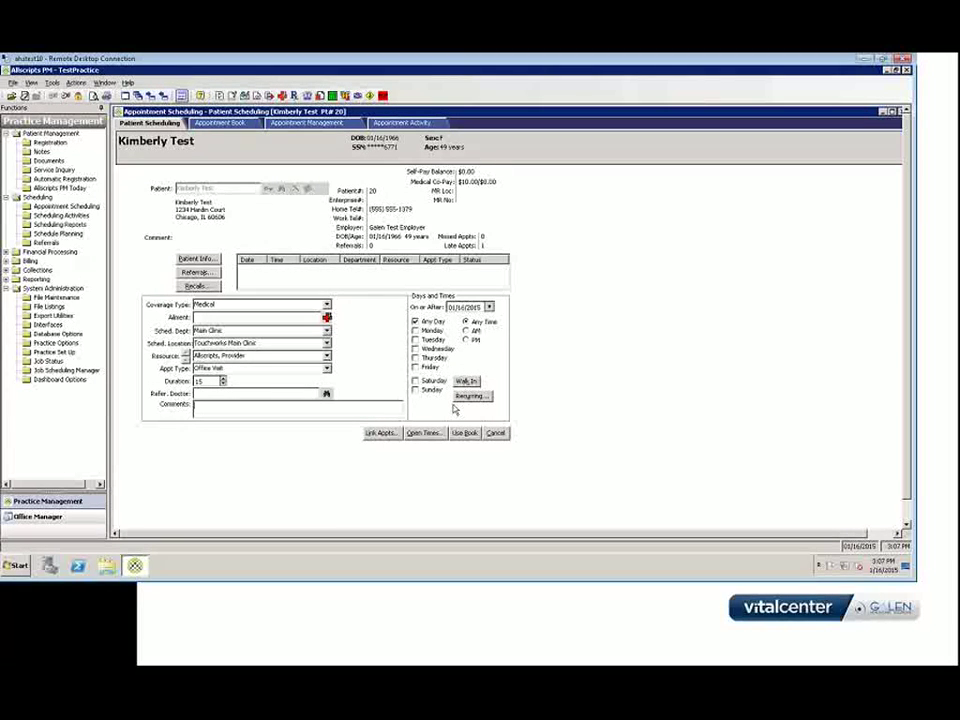
Try to schedule the office visit in the open 01/16/2015 03:25 PM slot with an encounter form printed, and cancel the booking
click(428, 435)
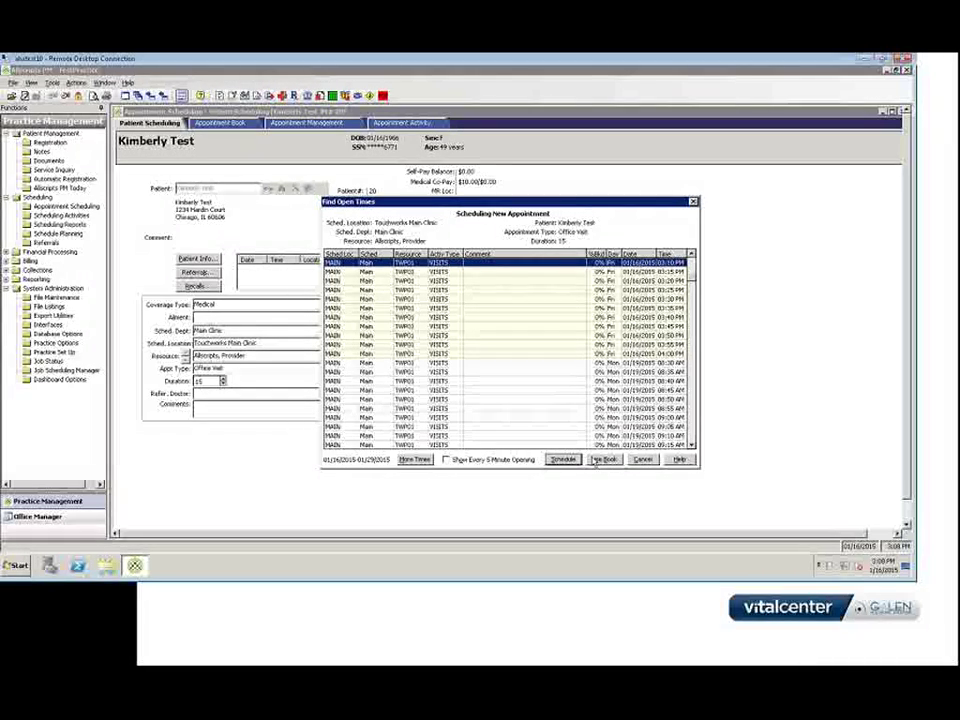
click(557, 460)
click(355, 289)
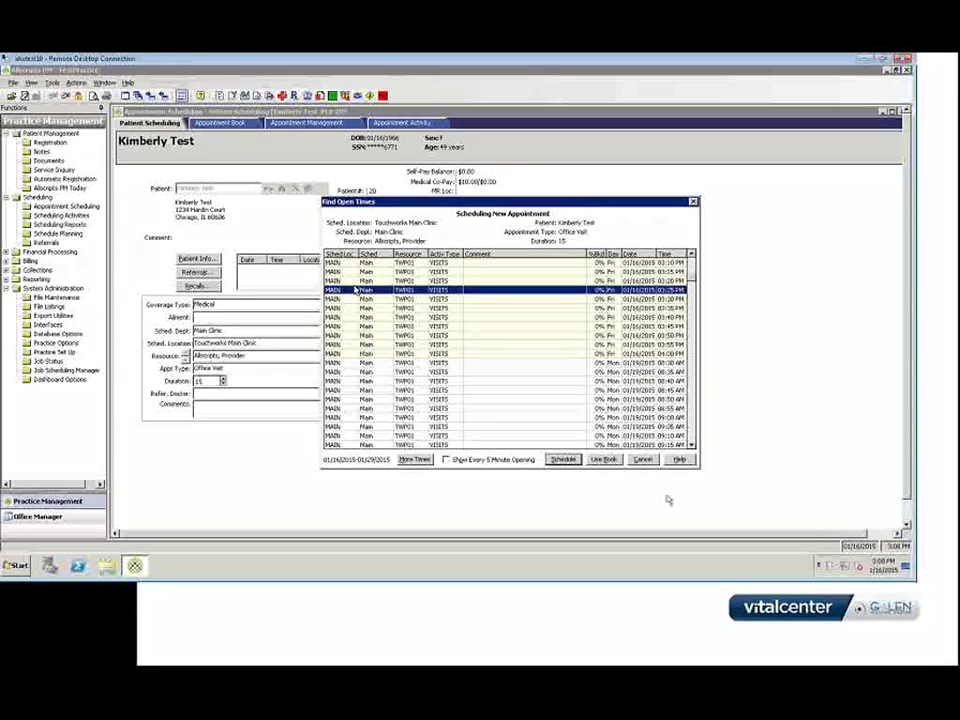
click(564, 461)
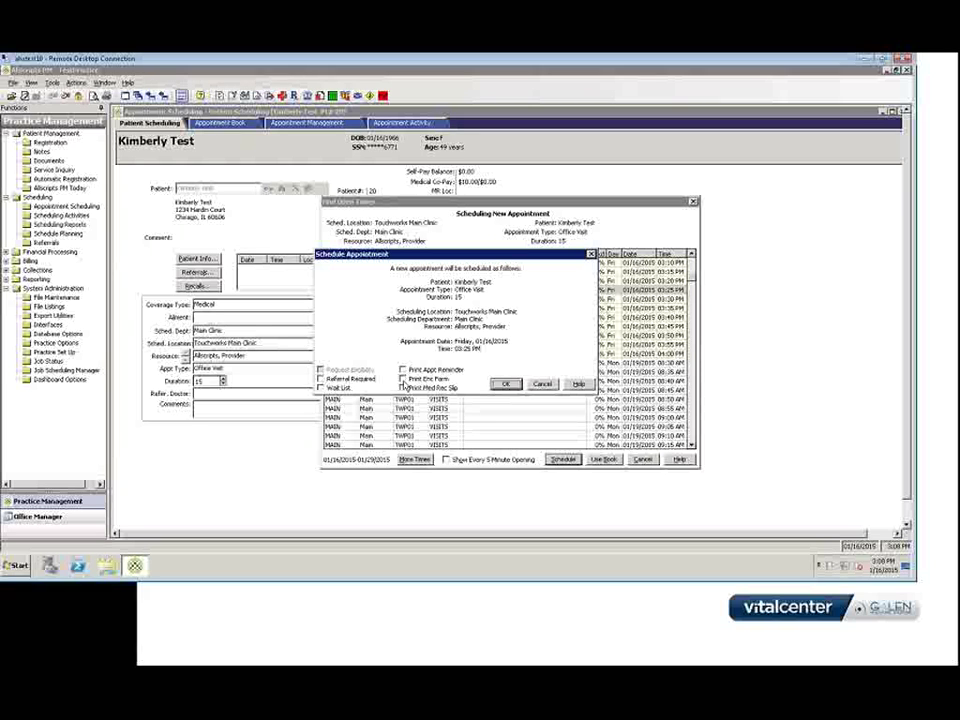
click(403, 381)
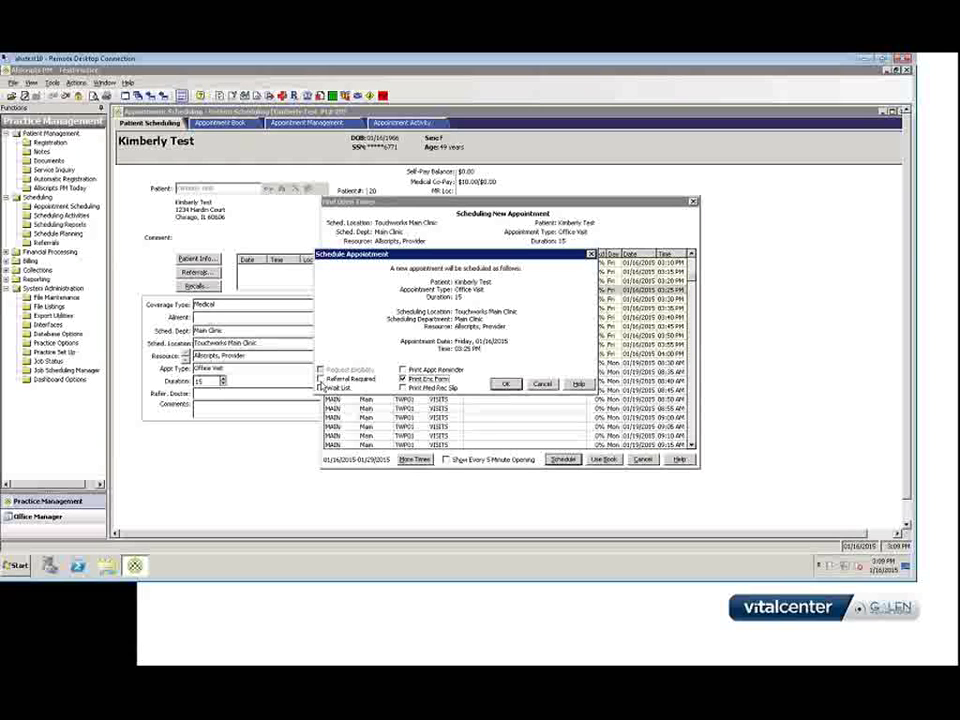
click(551, 388)
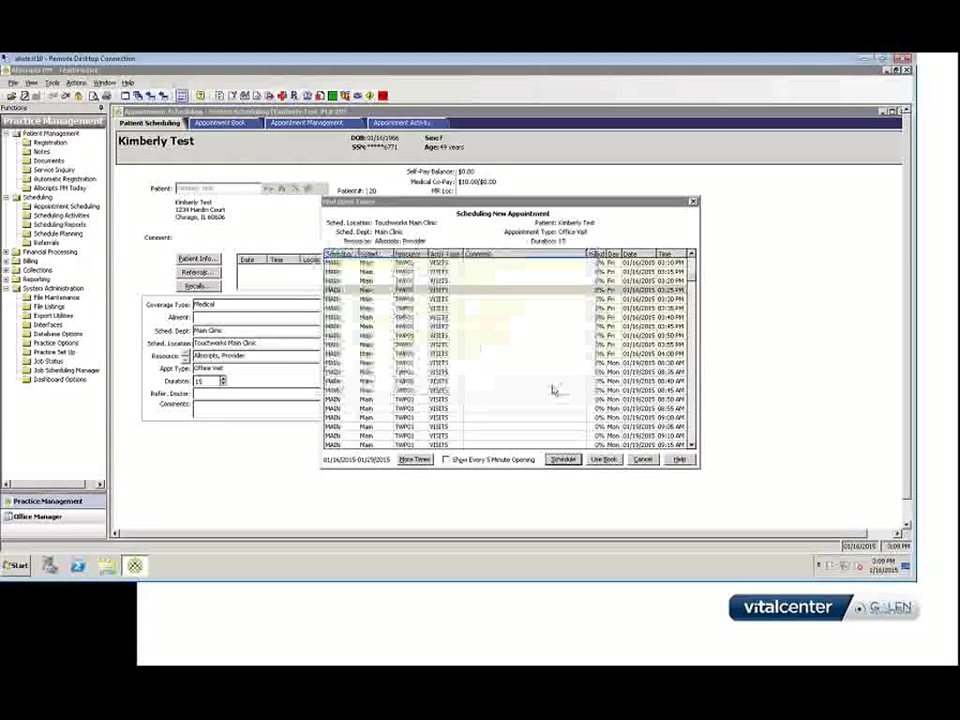
click(643, 460)
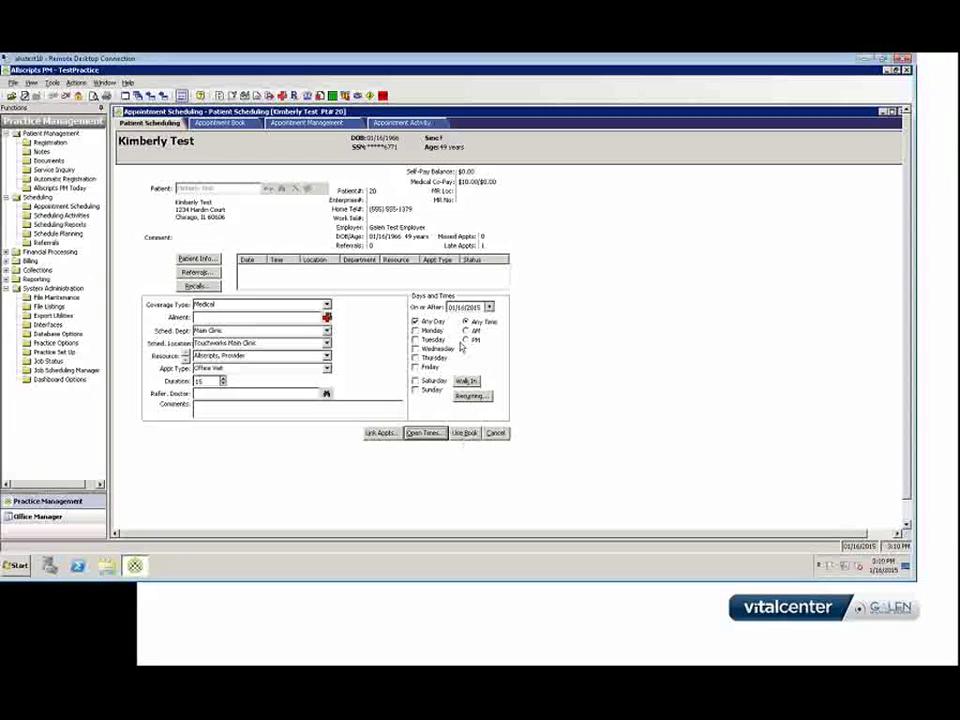
Display the 01/16/2015 day schedule for Allscripts, Provider at Main Clinic in the Appointment Book, showing the afternoon visit slots
click(226, 122)
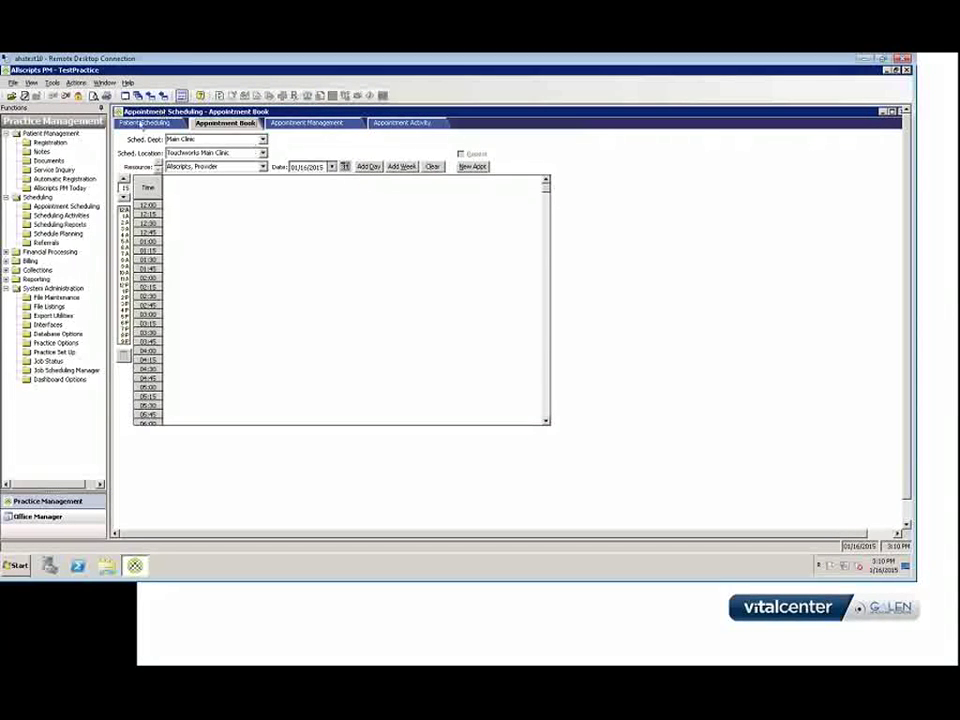
click(142, 123)
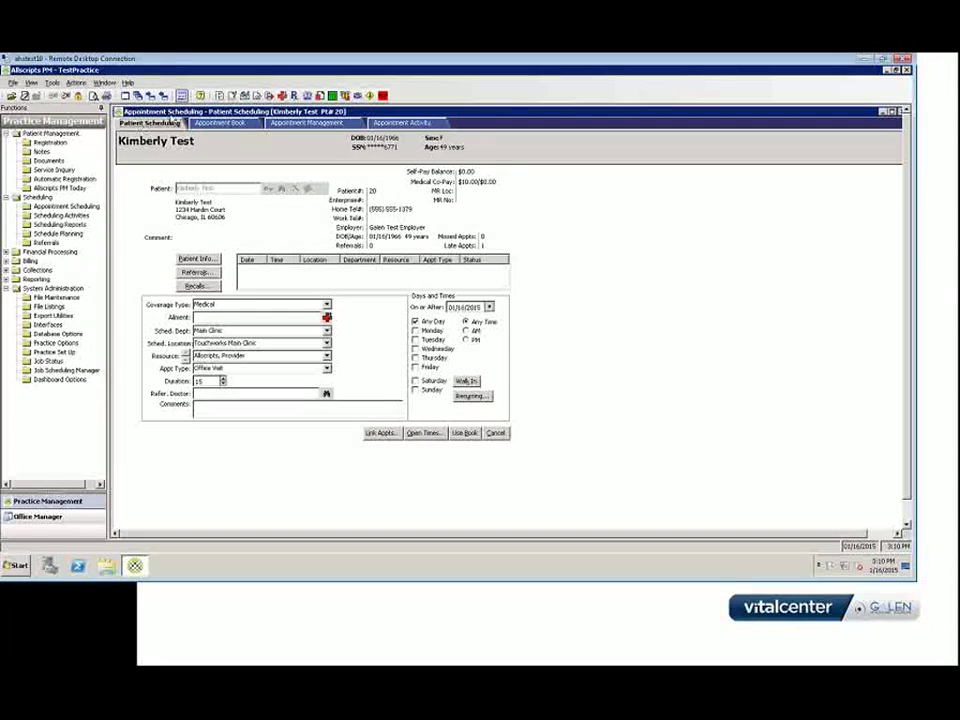
click(212, 125)
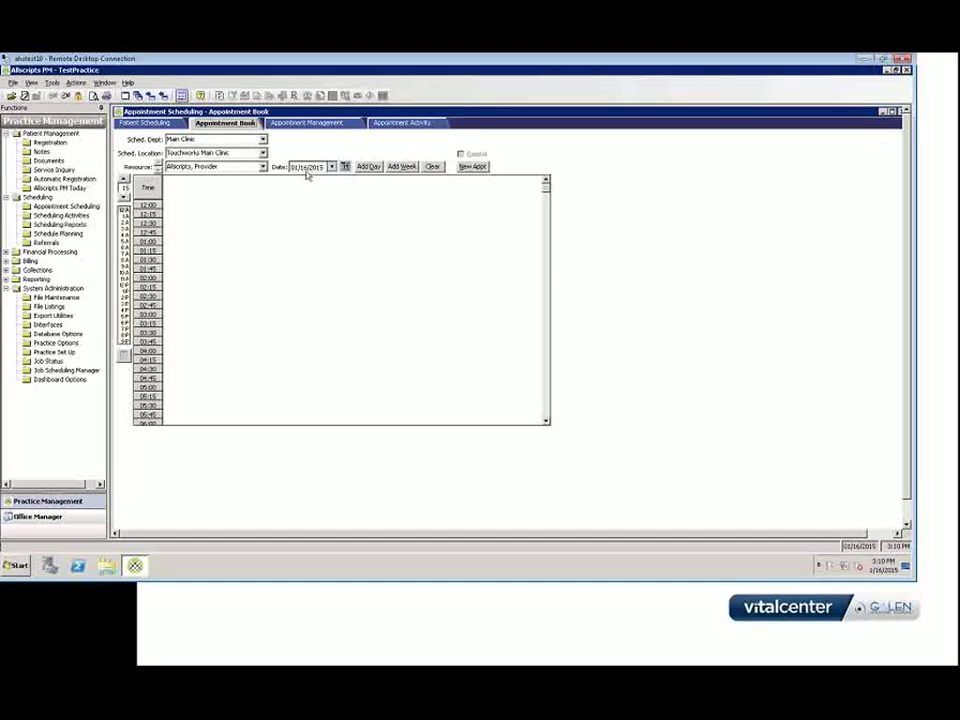
click(368, 167)
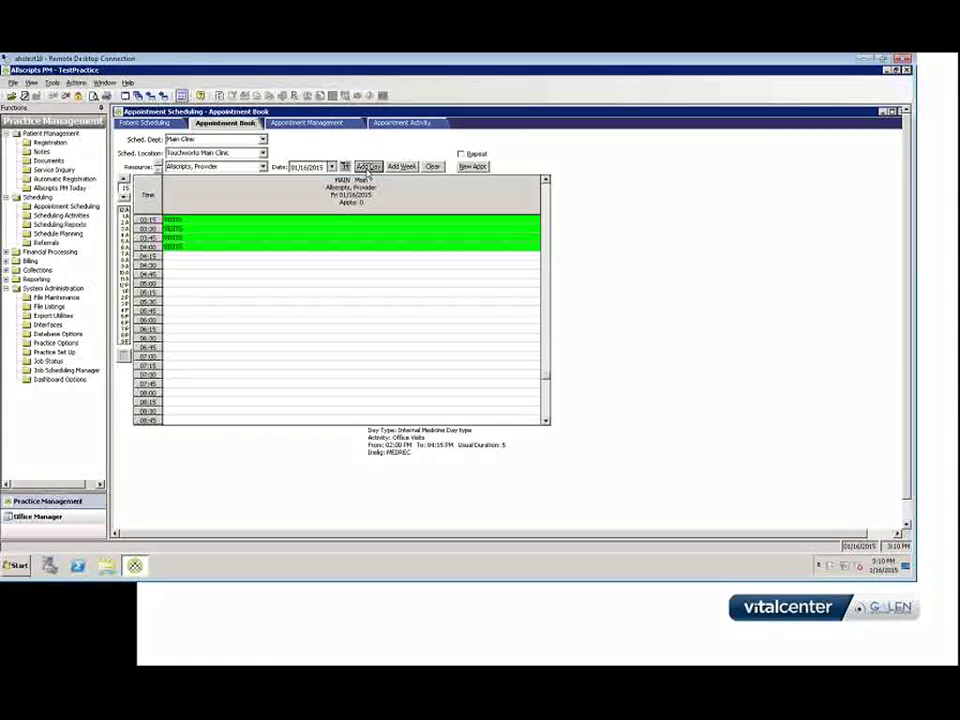
click(545, 182)
click(545, 182)
click(545, 182)
scroll(547, 186, up, 4)
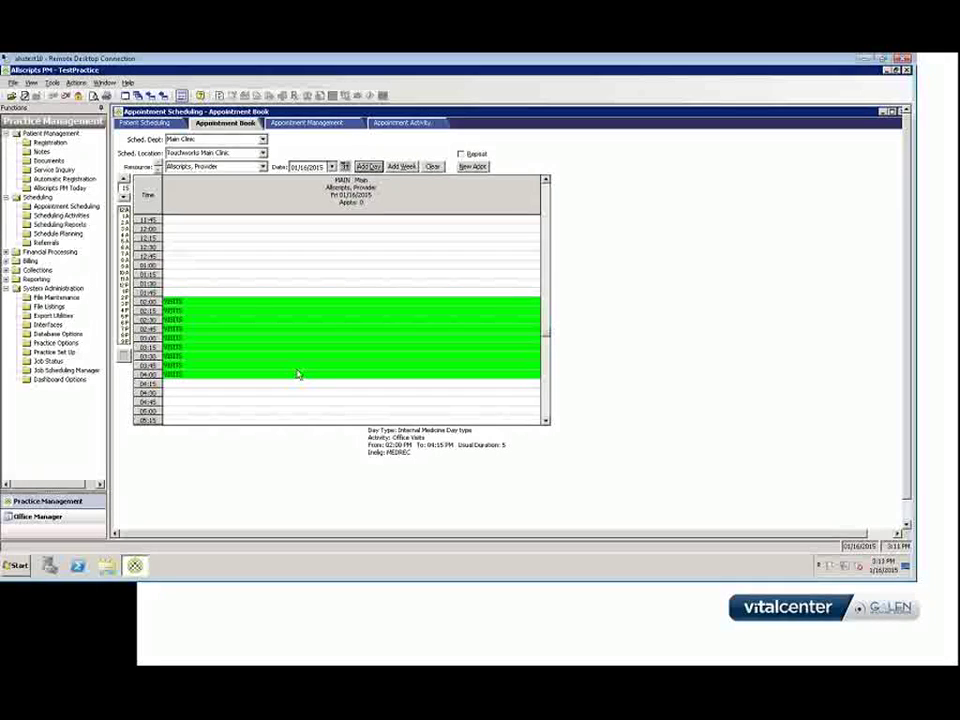
Check the blank new appointment form, both without a chosen slot and for any patient at 2:30 PM, cancelling each
click(470, 167)
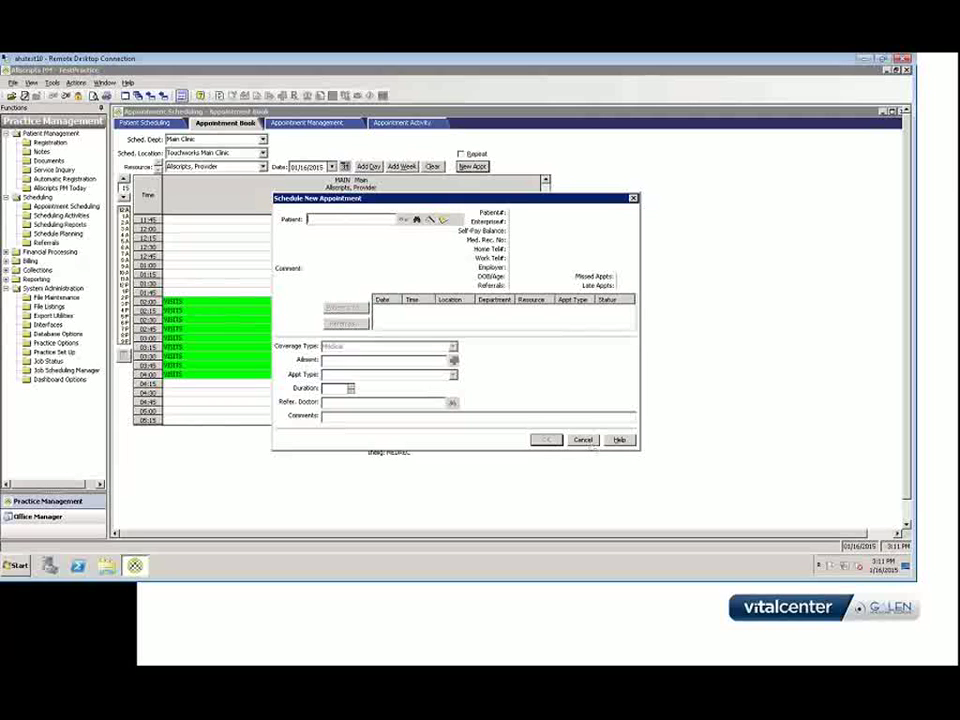
click(583, 443)
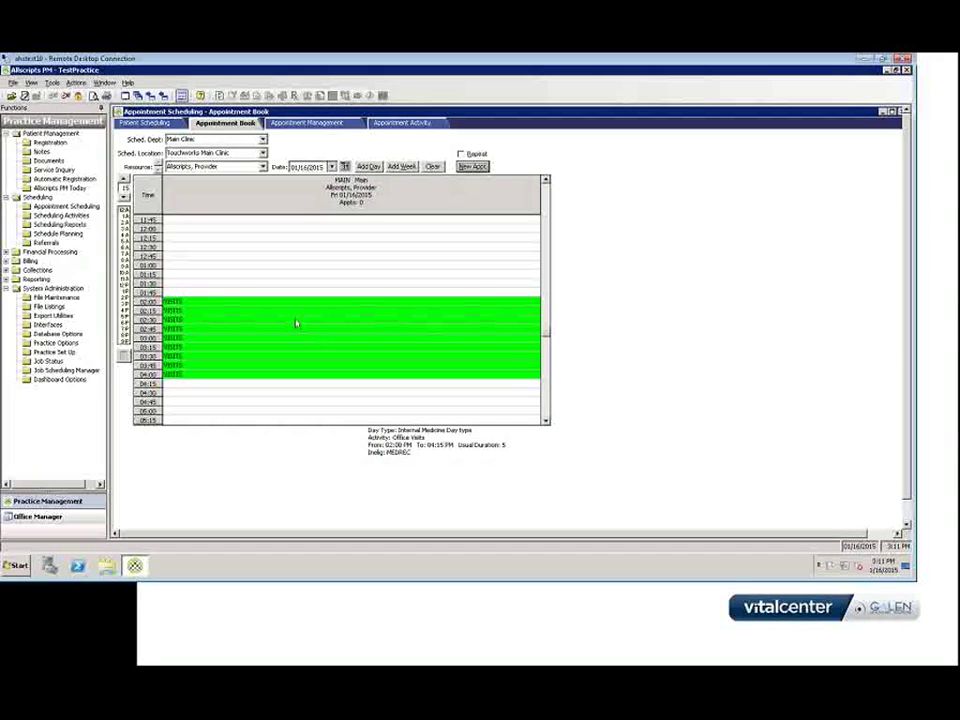
click(205, 323)
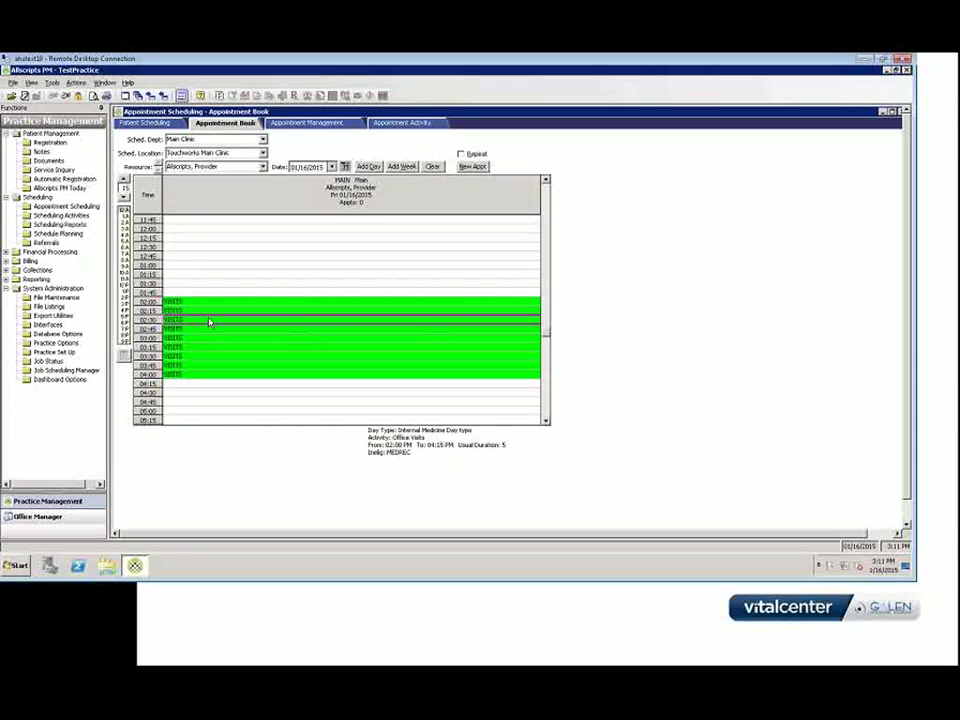
right_click(210, 322)
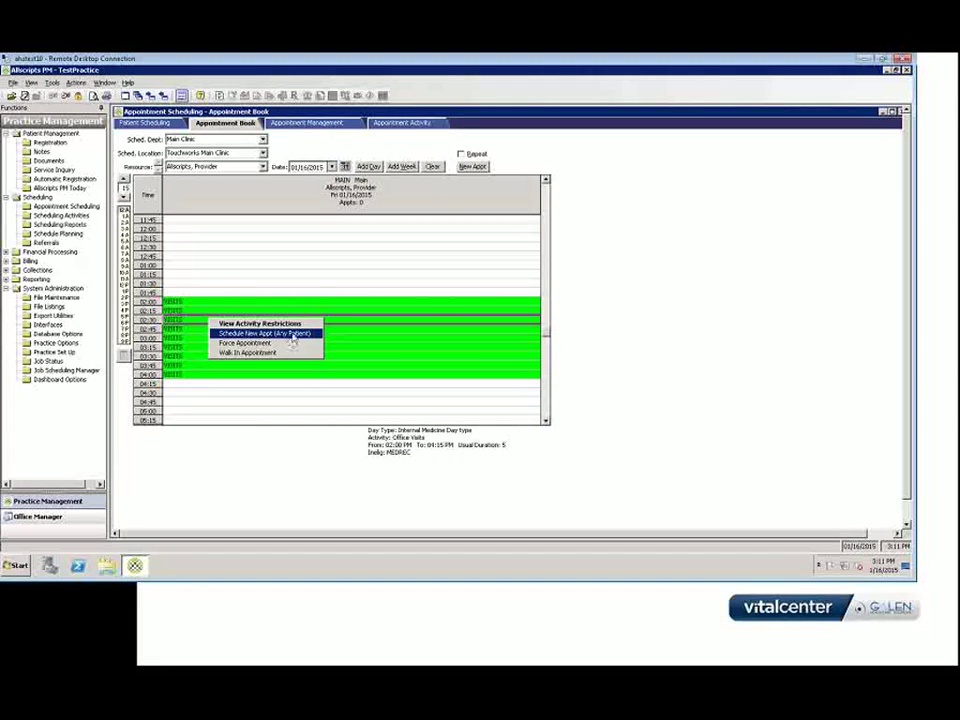
click(288, 335)
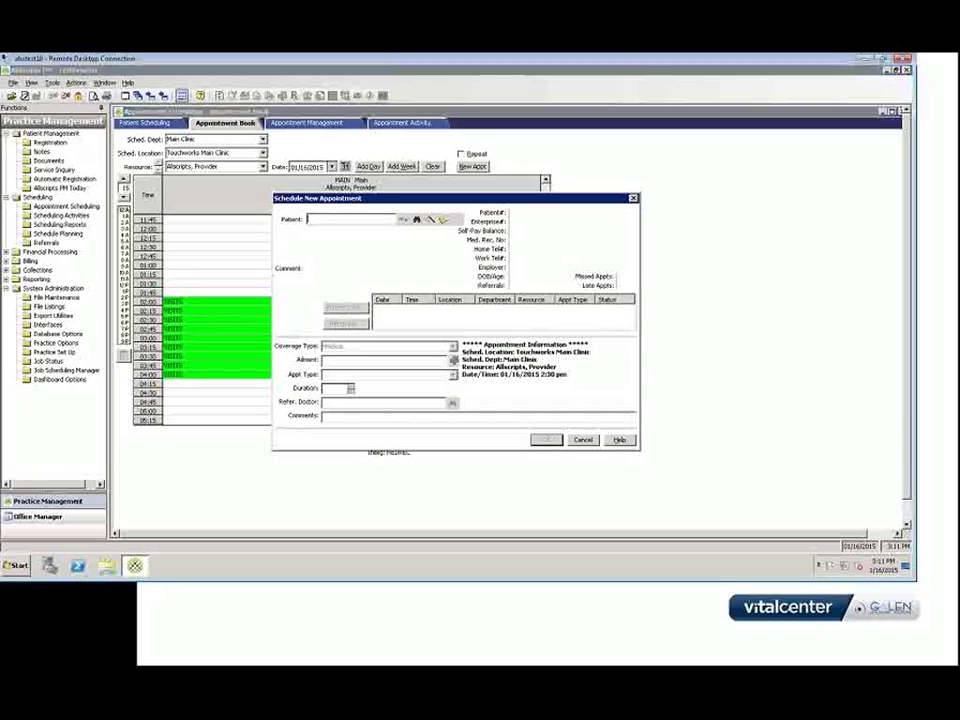
click(583, 441)
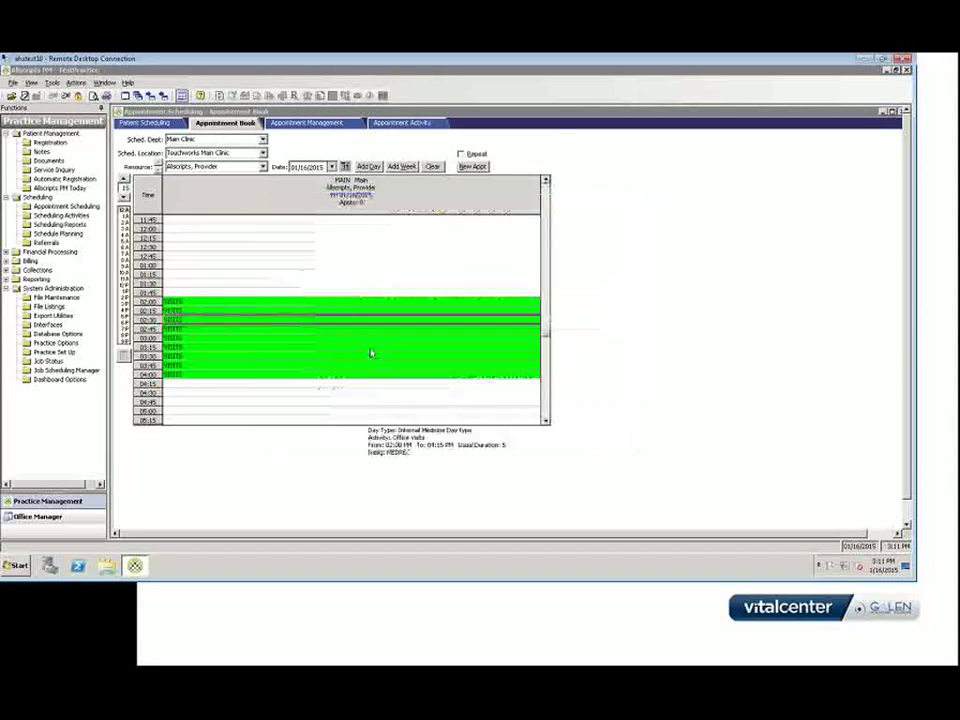
Check the Force Appointment form for the 02:30 PM slot, cancel it, and bring up the slot's scheduling options again
right_click(328, 320)
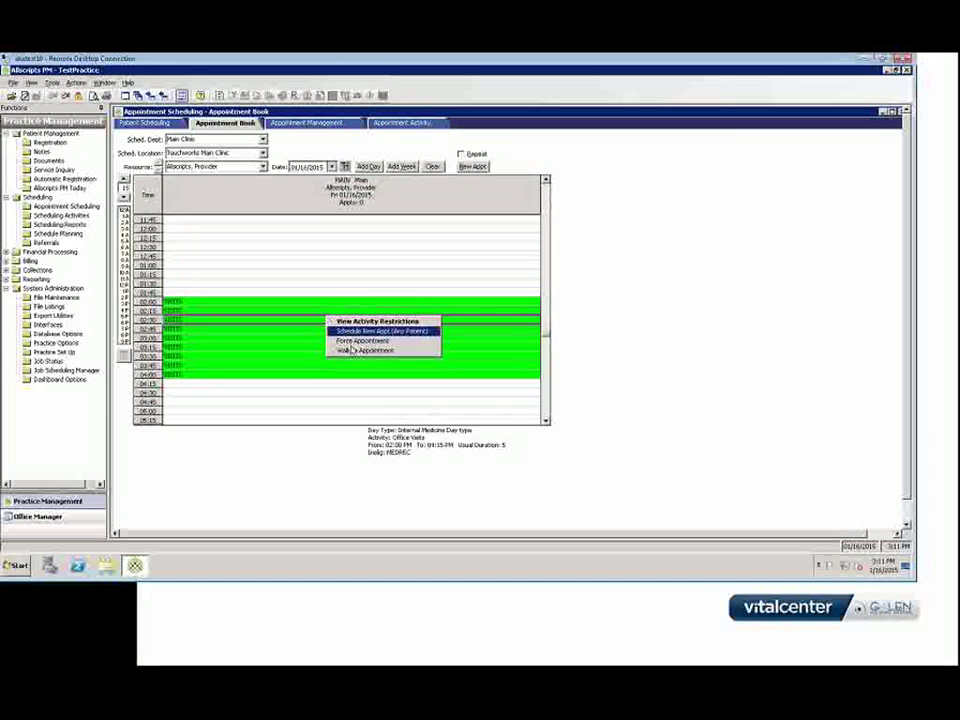
click(355, 342)
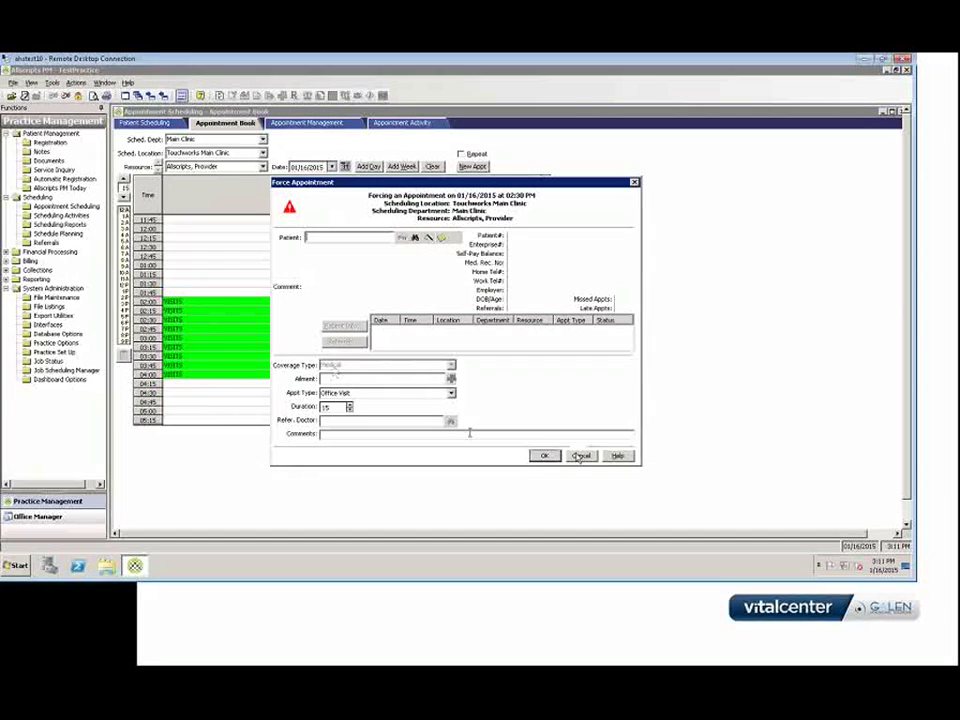
click(581, 456)
right_click(401, 324)
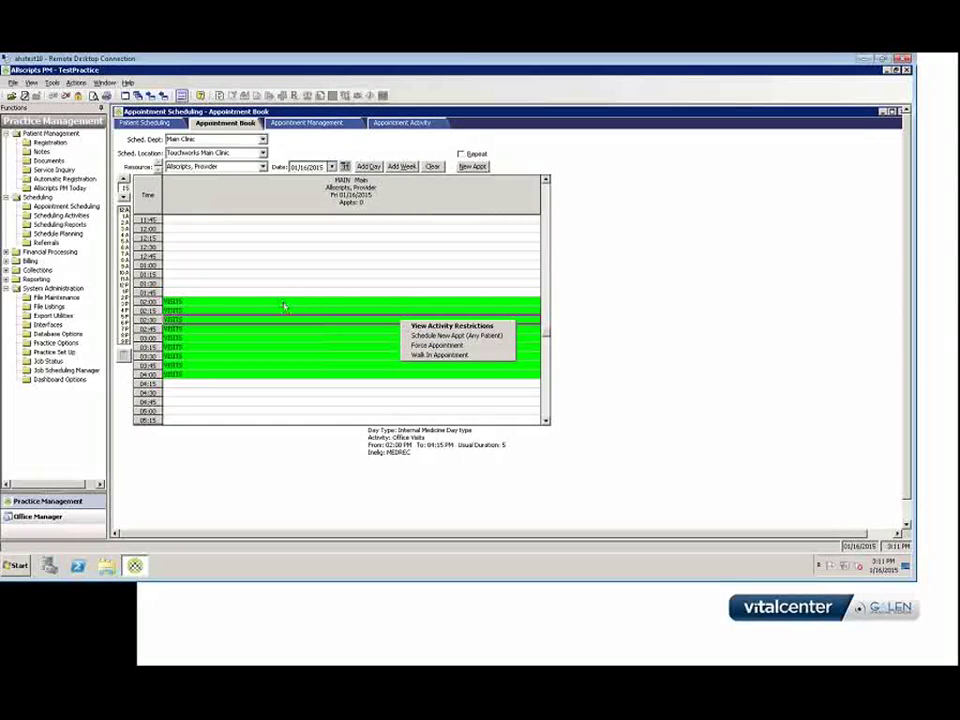
Query Appointment Management for Allscripts, Provider appointments at Main Clinic dated 01/01/2015 through 01/30/2015
click(320, 124)
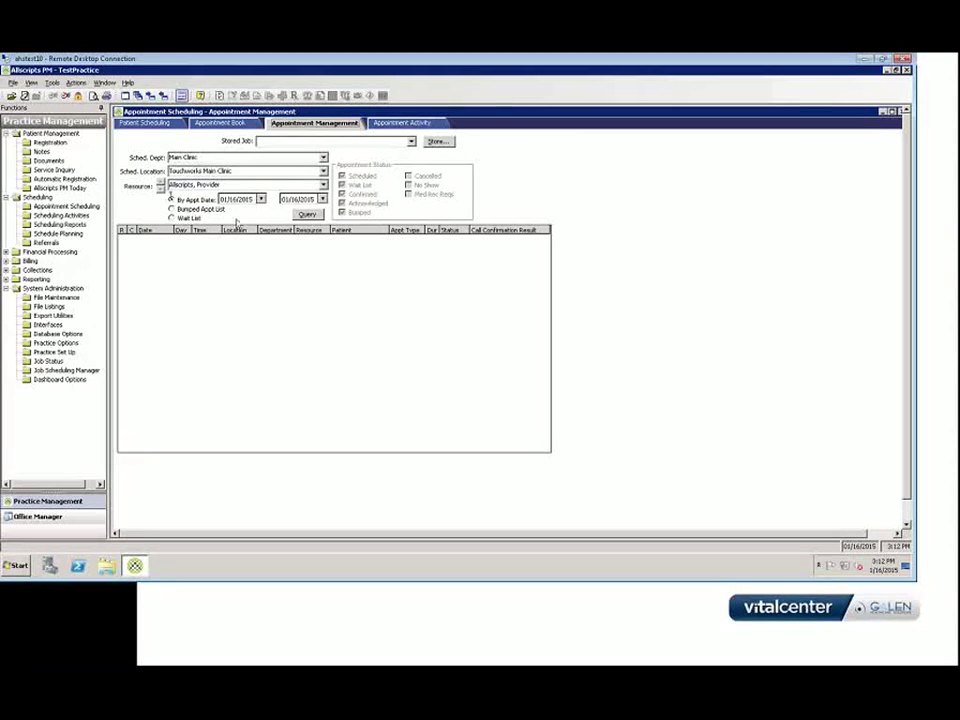
click(307, 215)
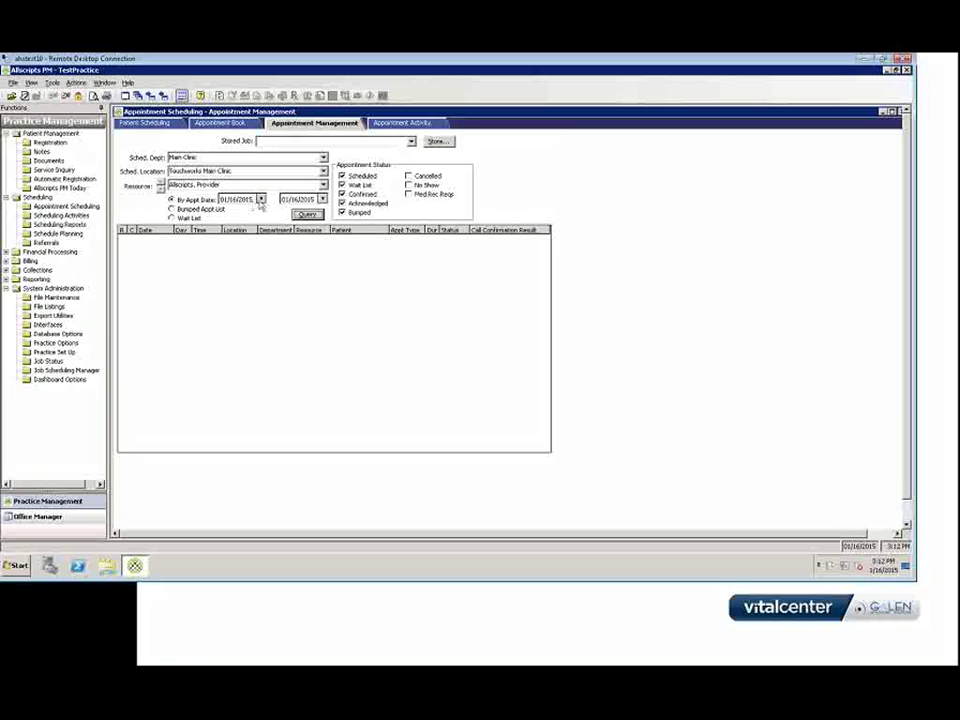
click(322, 199)
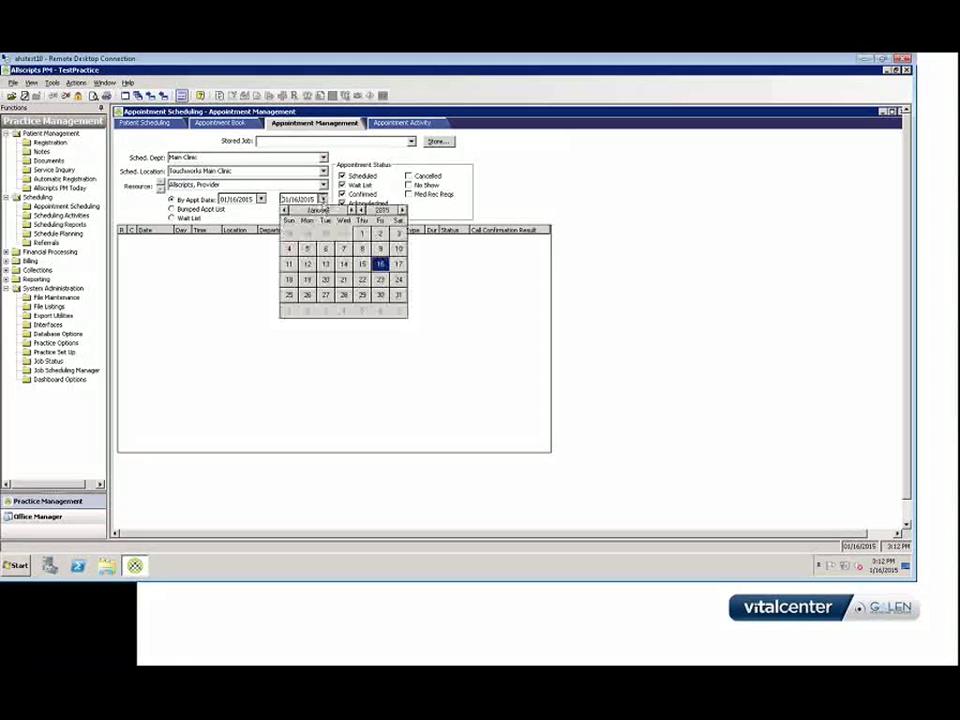
click(380, 295)
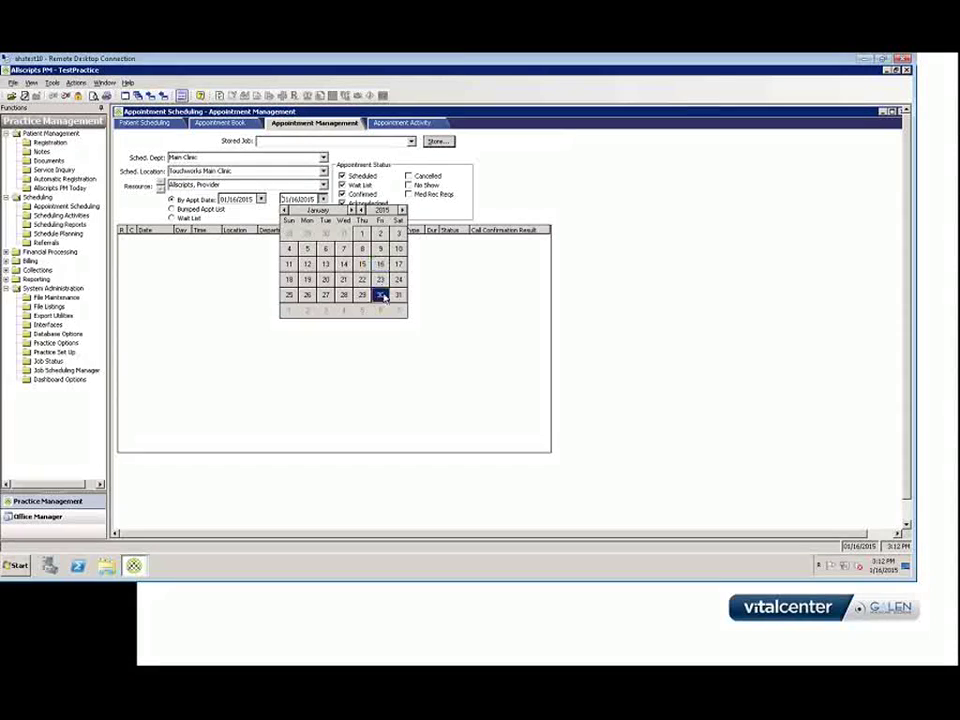
click(380, 296)
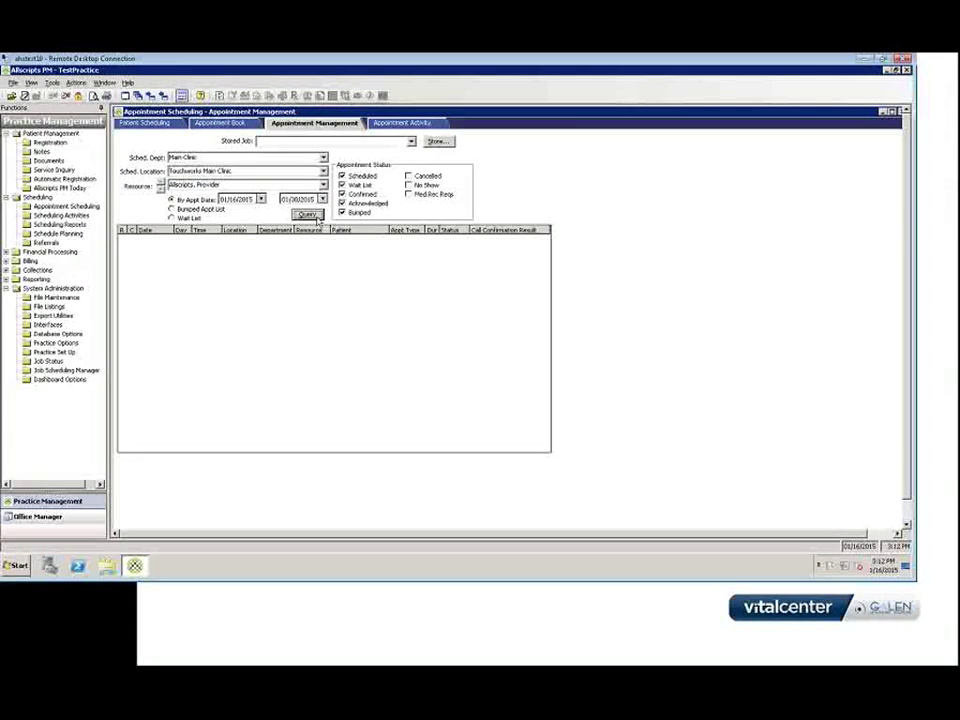
click(261, 199)
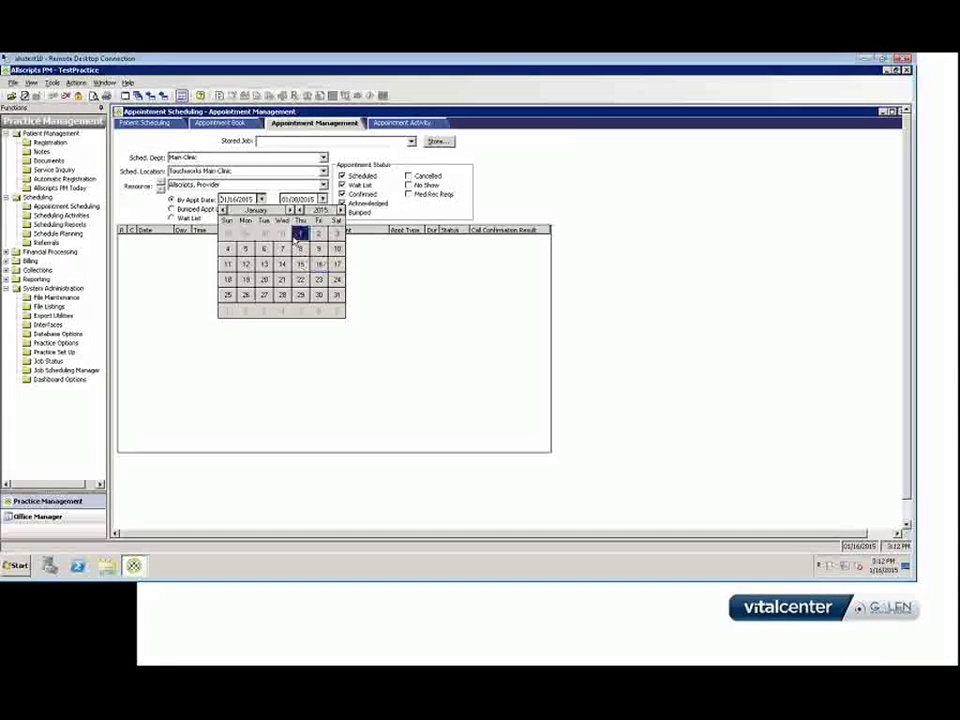
click(300, 233)
click(306, 214)
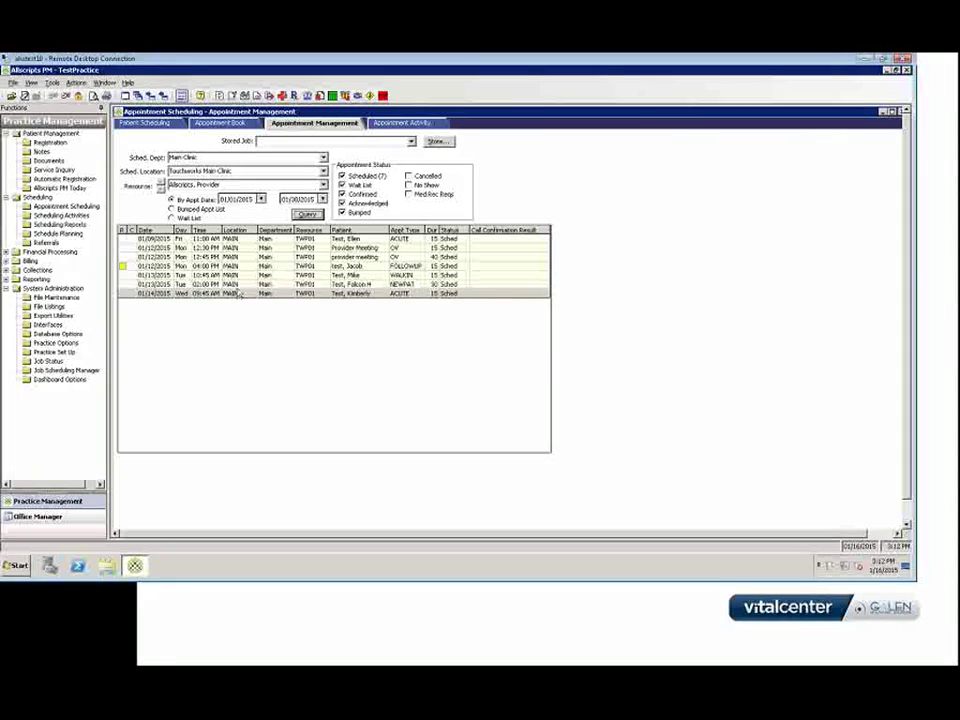
Review the available actions, appointment detail and referral coverage choices for the 01/13/2015 02:00 PM new patient appointment, and close the detail
click(238, 286)
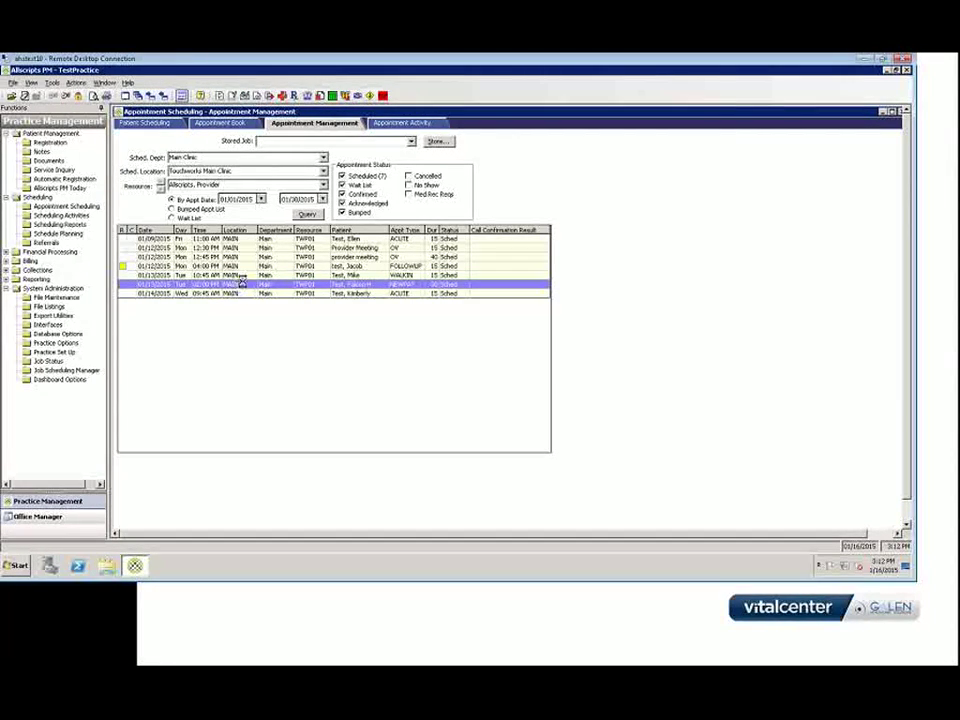
right_click(243, 286)
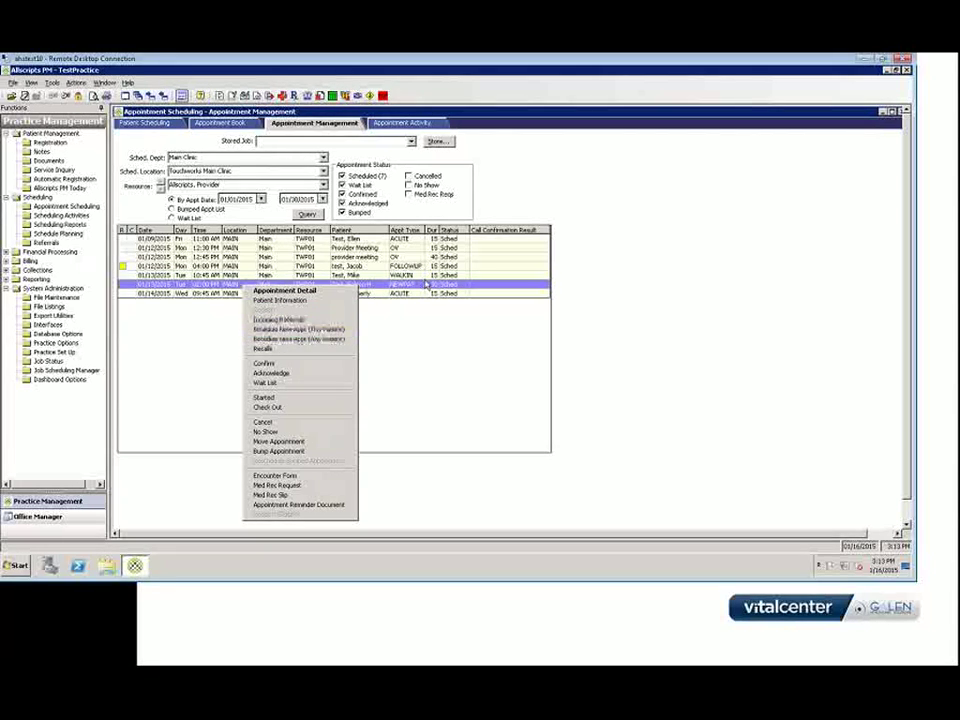
click(310, 331)
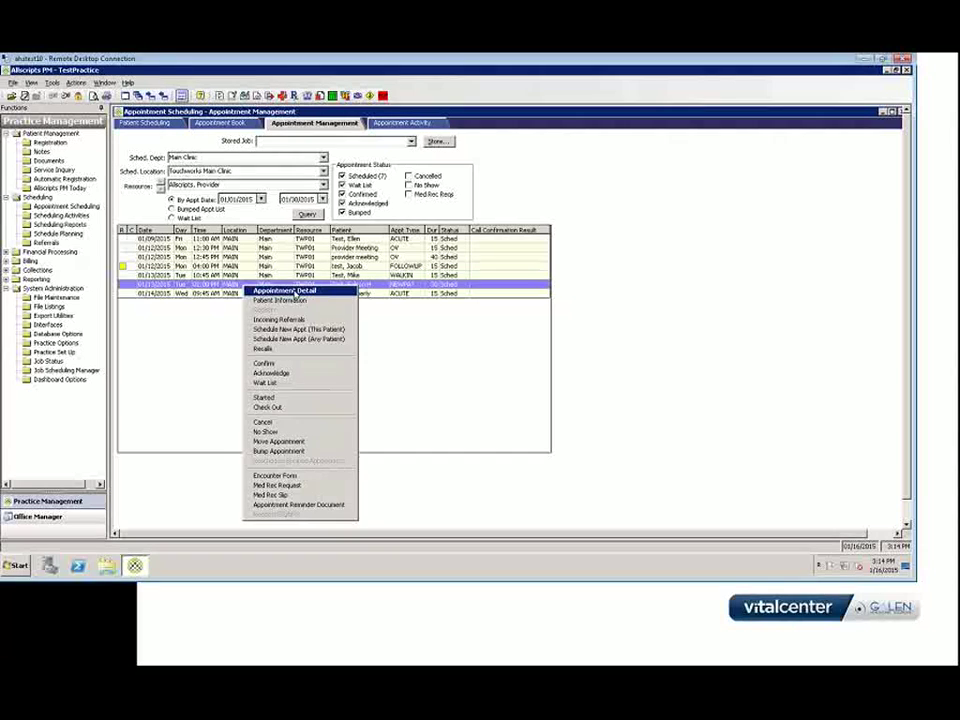
click(292, 291)
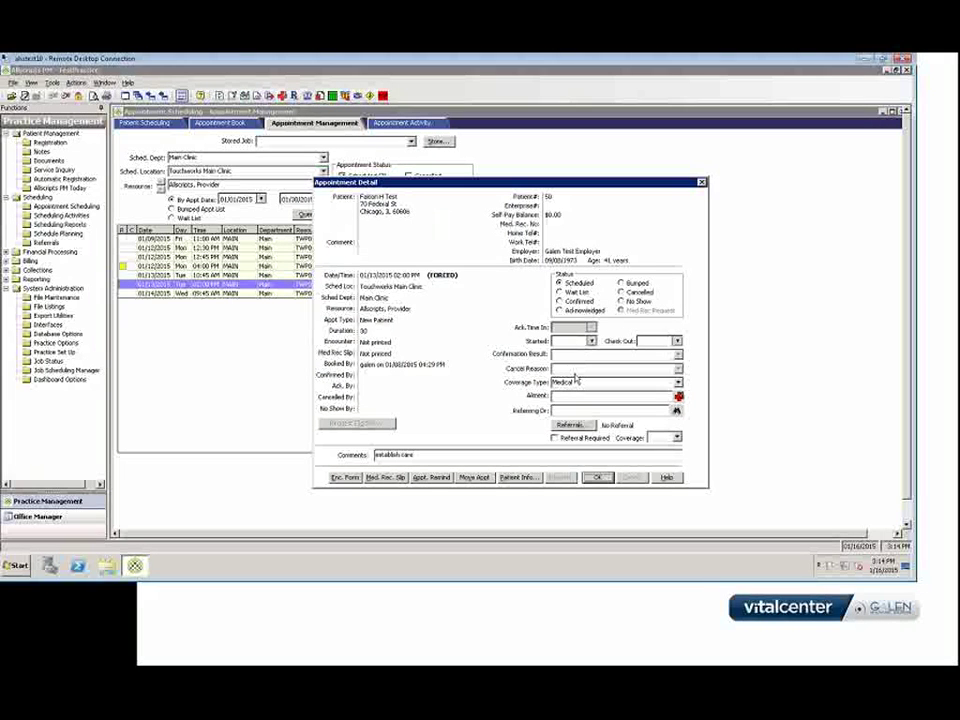
click(557, 425)
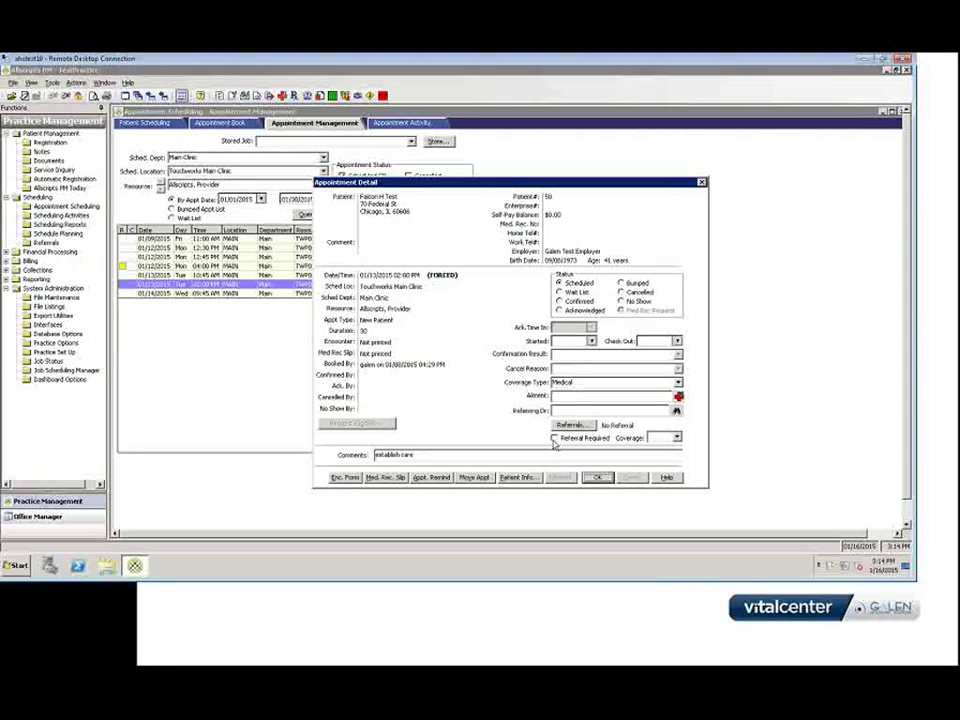
click(676, 438)
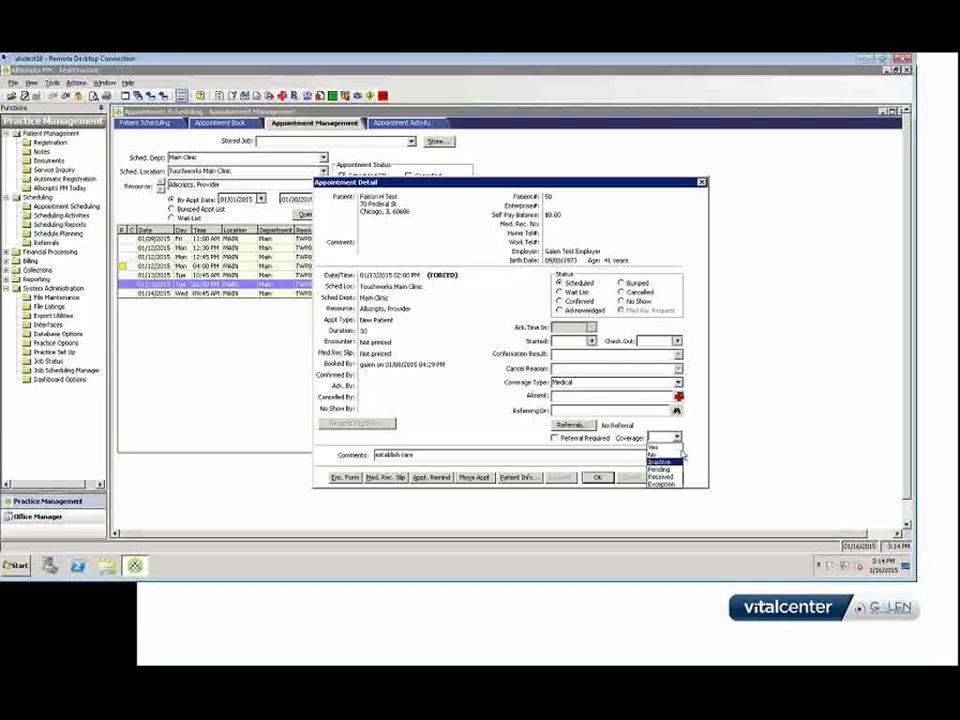
click(687, 445)
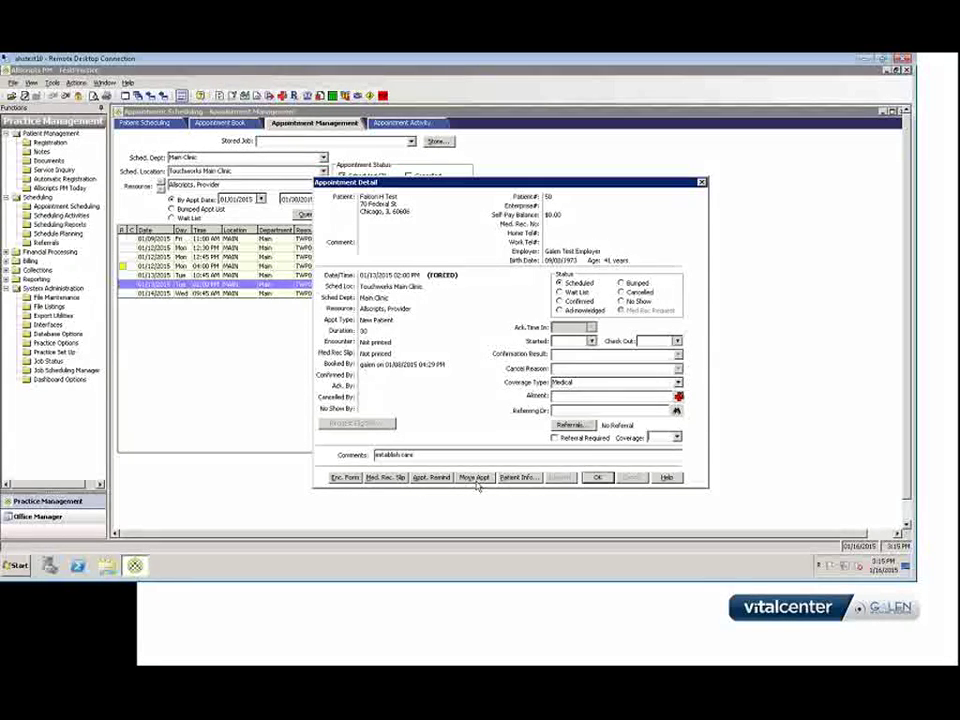
click(701, 182)
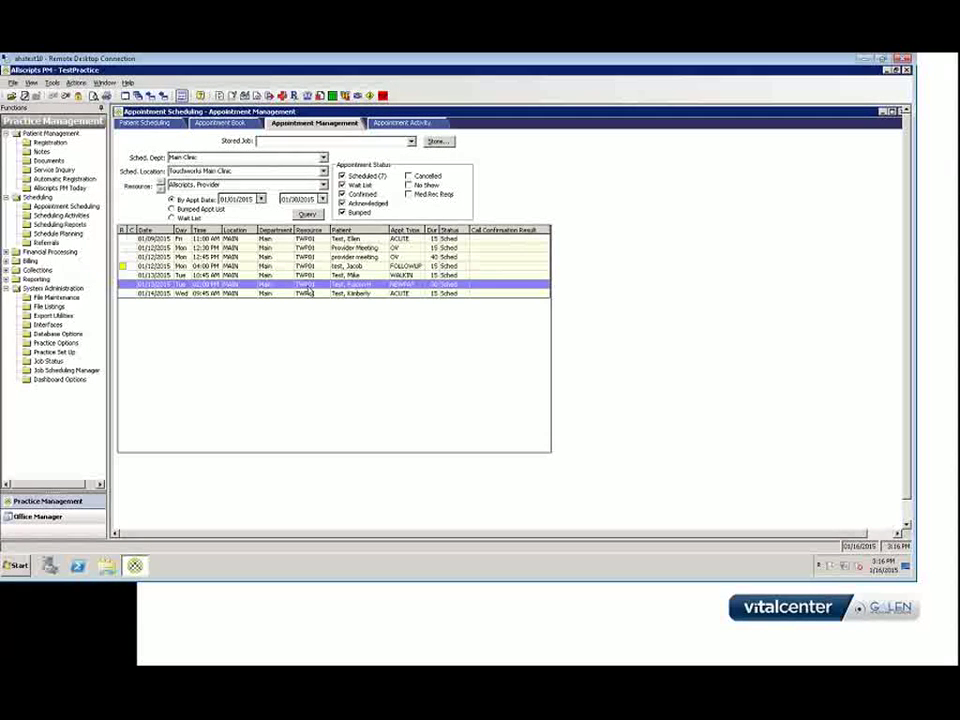
Review the actions available for the 01/13/2015 02:00 PM new patient appointment and dismiss them
right_click(310, 287)
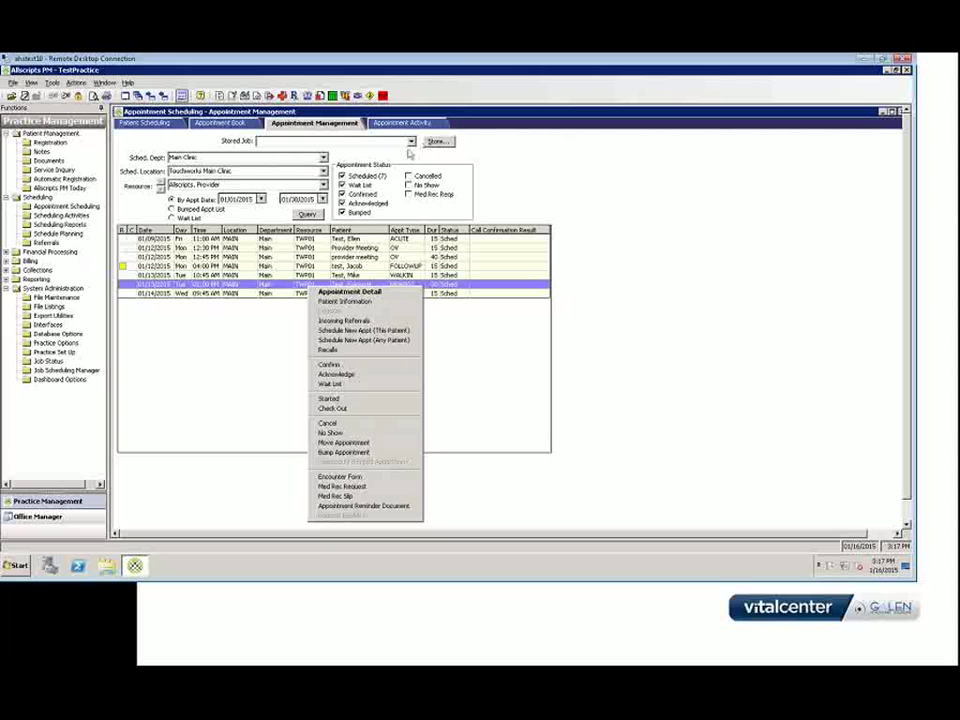
click(397, 145)
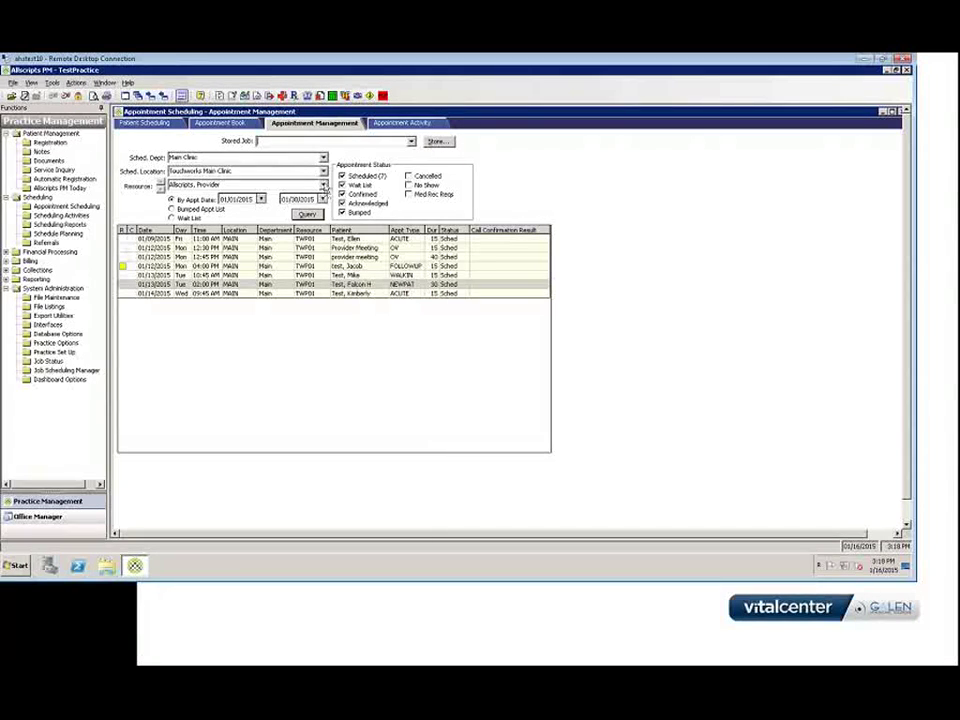
Query the bumped appointment list for the resource Allscripts, Internist, and switch the search to the wait list
click(323, 186)
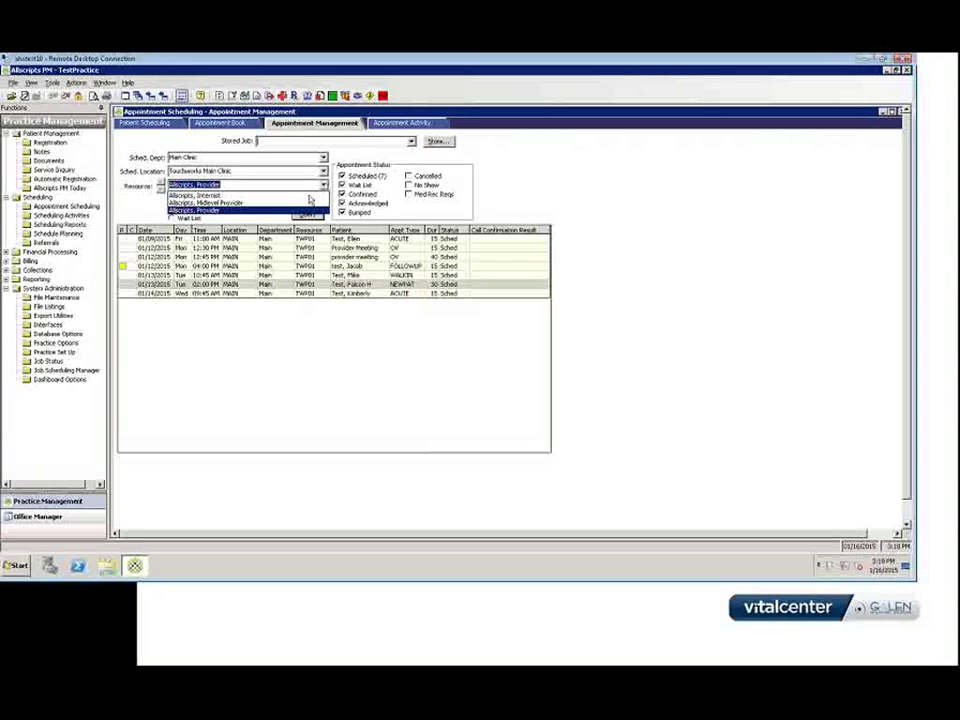
click(300, 195)
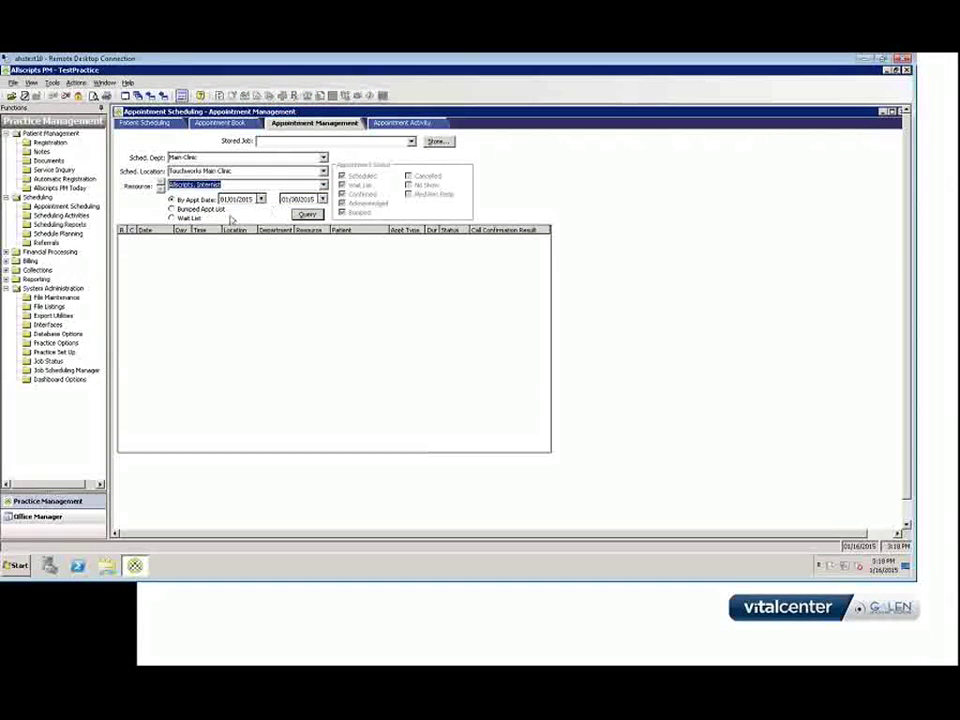
click(172, 209)
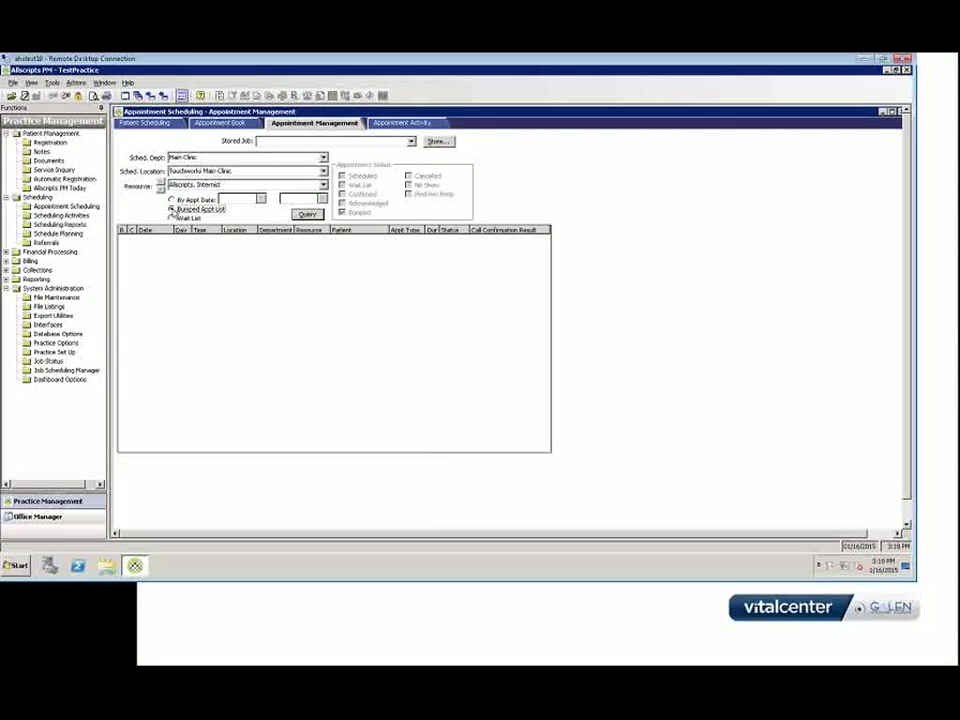
click(312, 216)
click(172, 218)
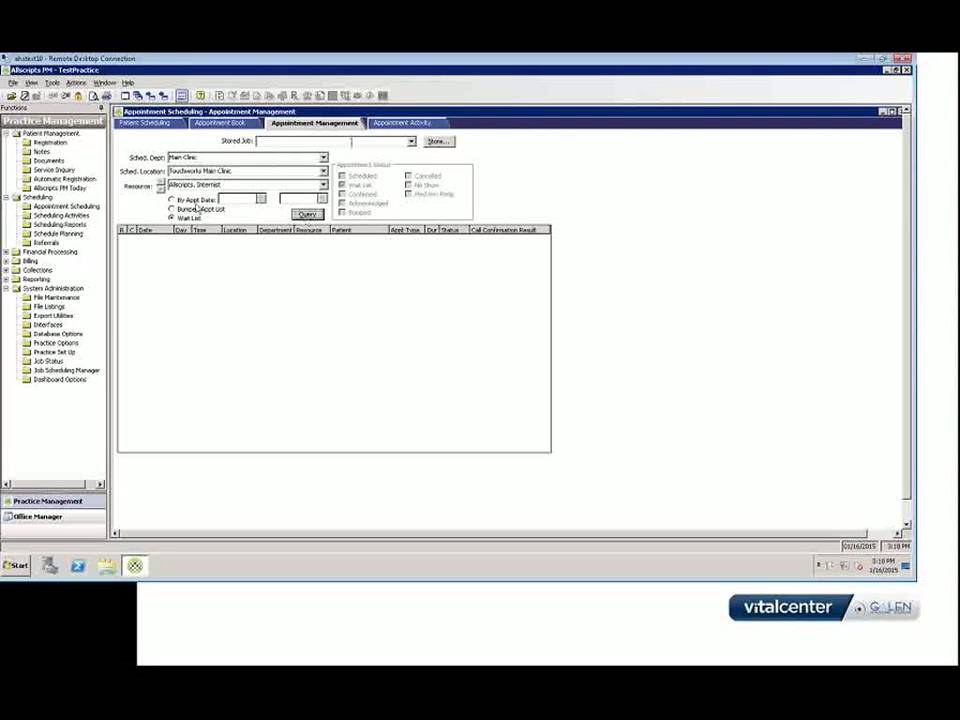
Load the stored job "test view" in Appointment Management
click(410, 142)
click(410, 142)
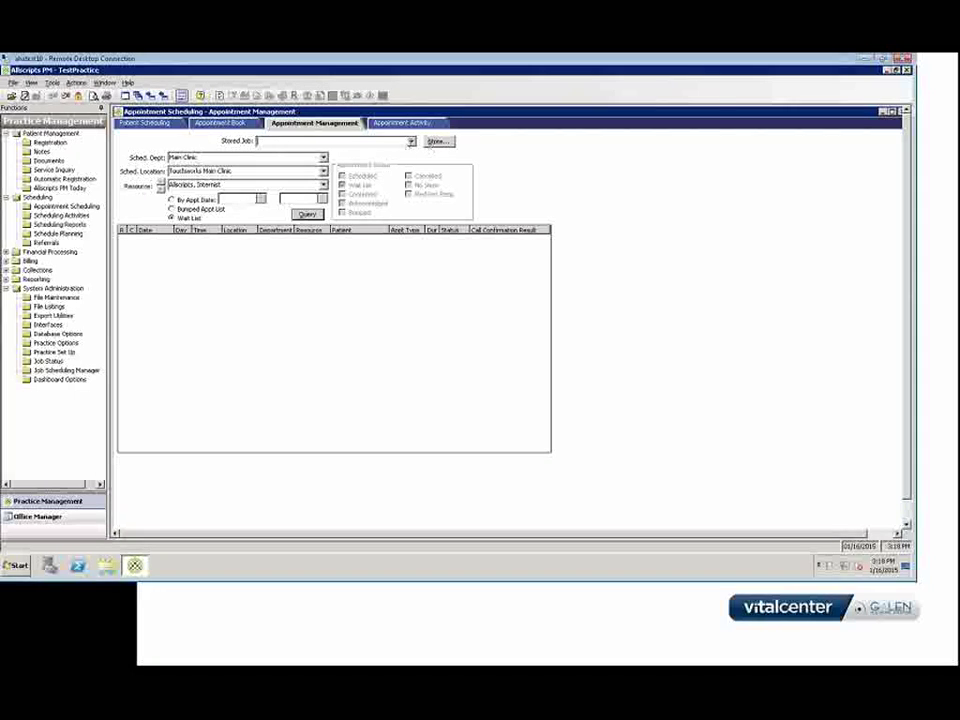
click(410, 142)
click(399, 152)
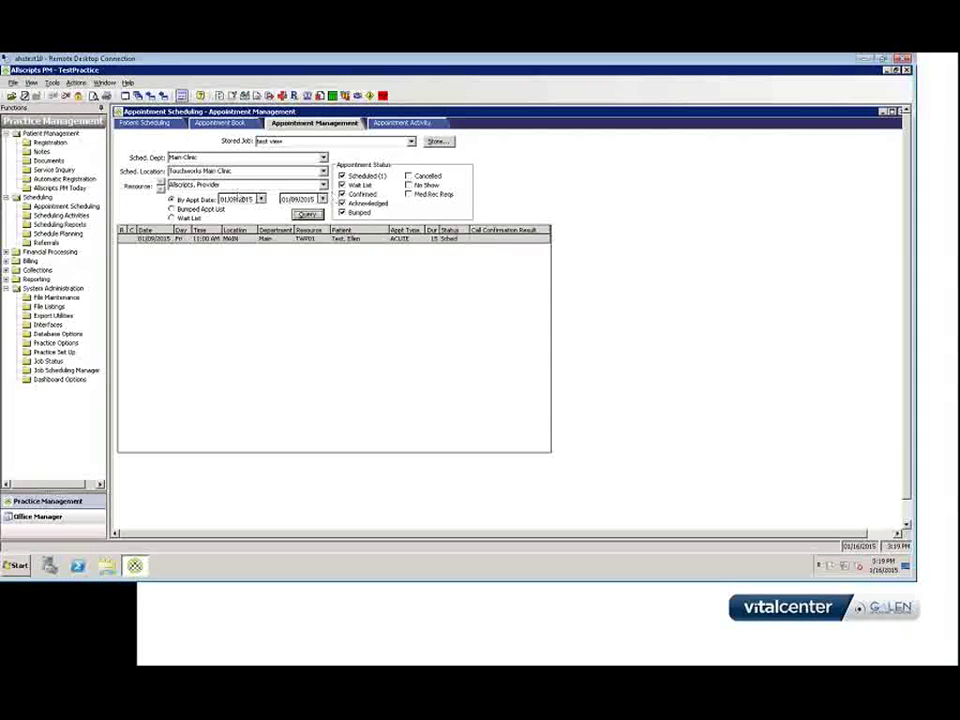
Change the resource to Allscripts, Internist and save the search as a private stored job named "test view2"
click(323, 186)
click(323, 186)
click(305, 199)
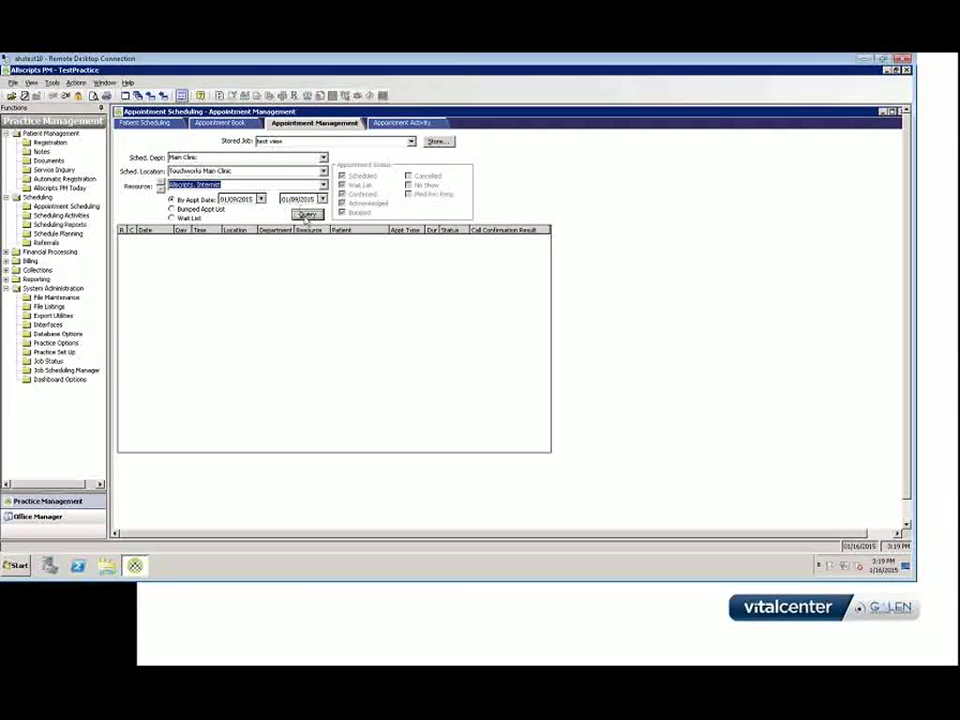
click(437, 142)
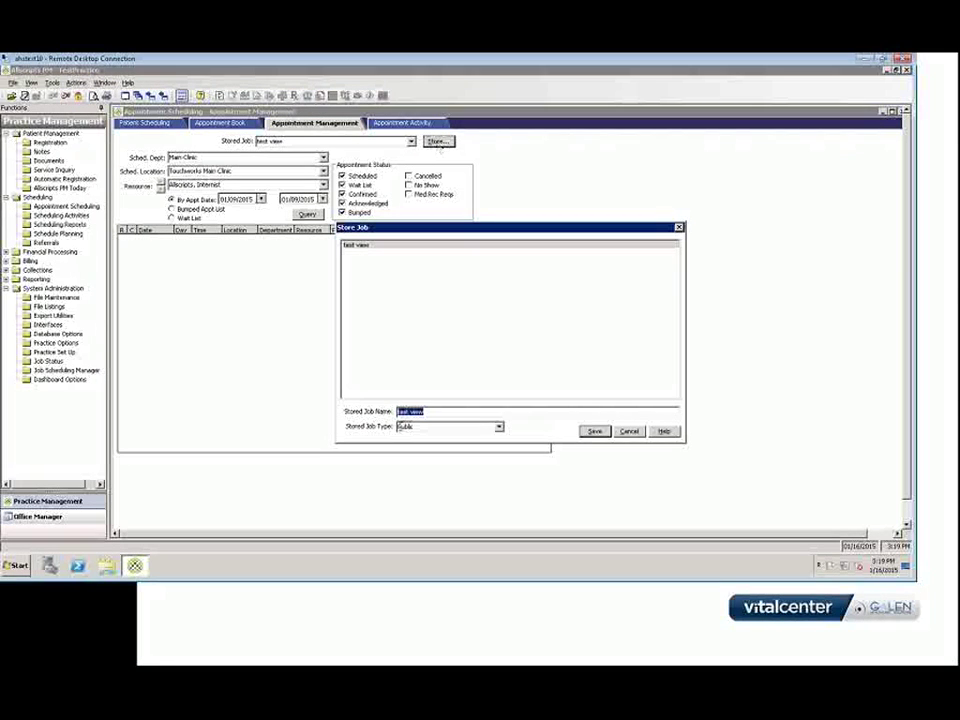
click(432, 413)
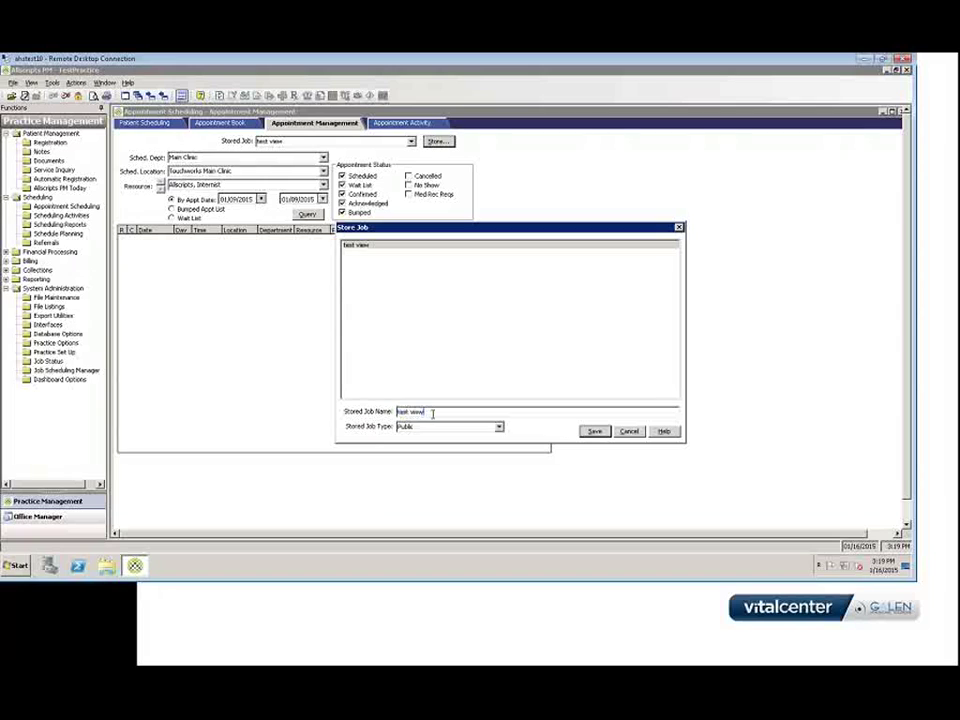
text(2)
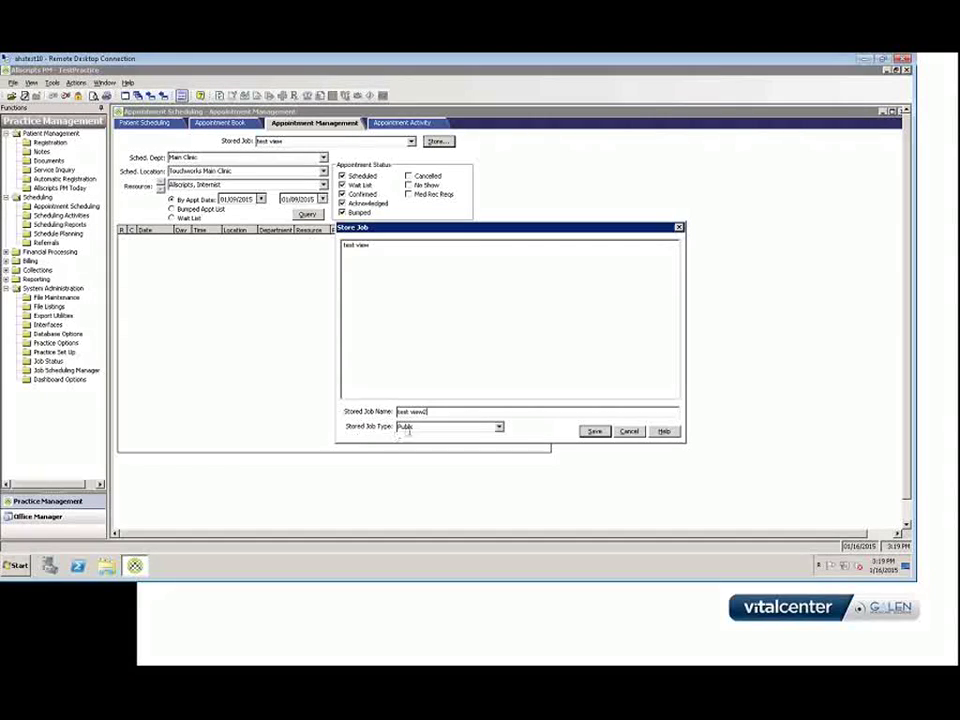
click(499, 428)
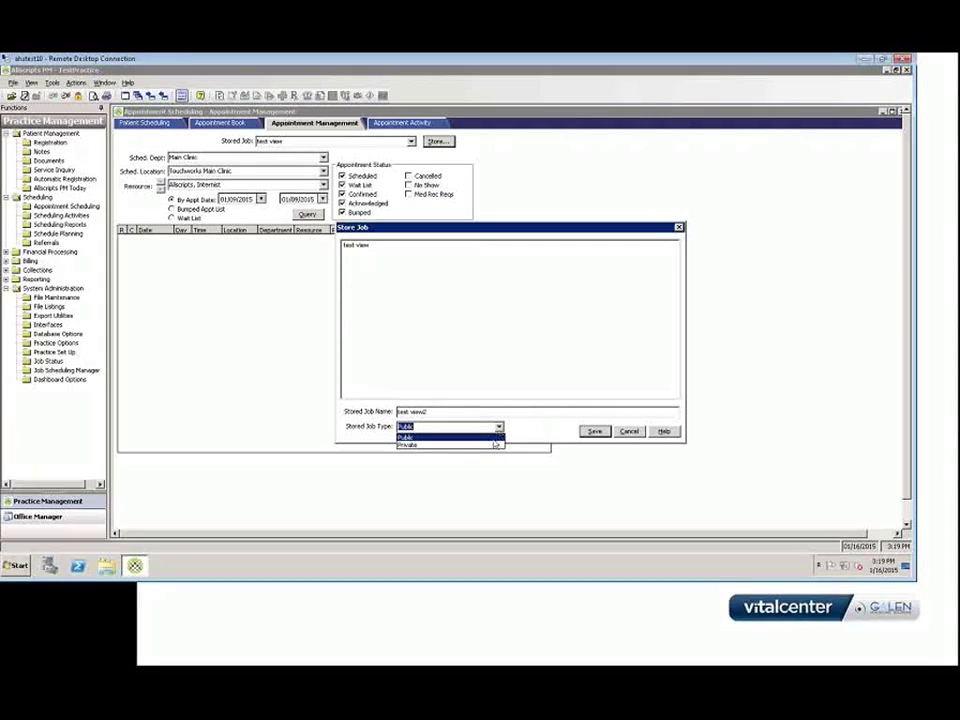
click(493, 445)
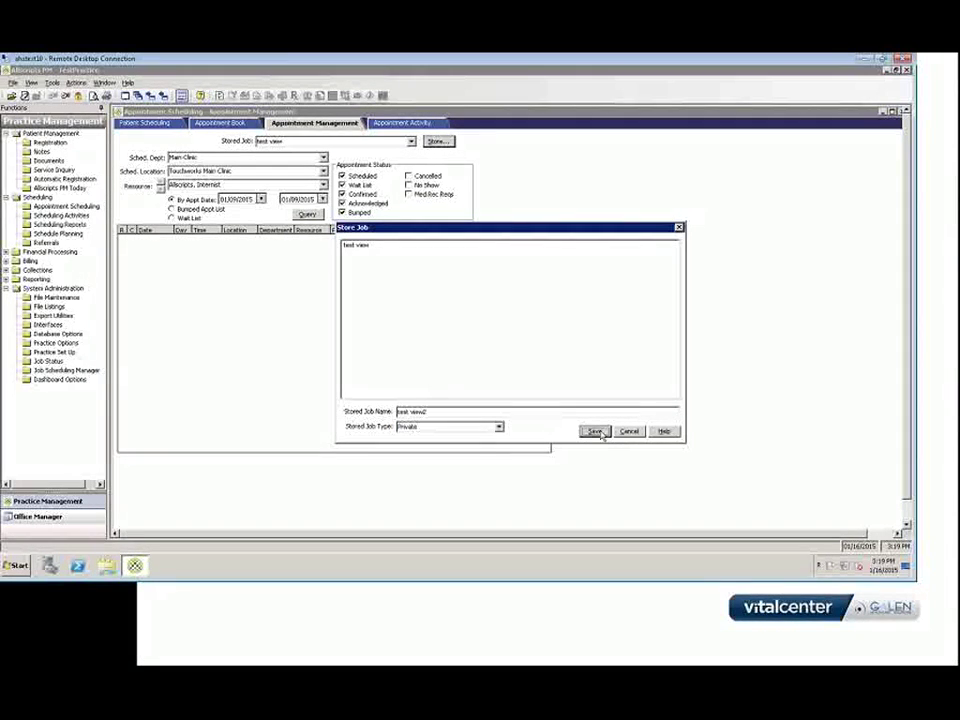
click(596, 431)
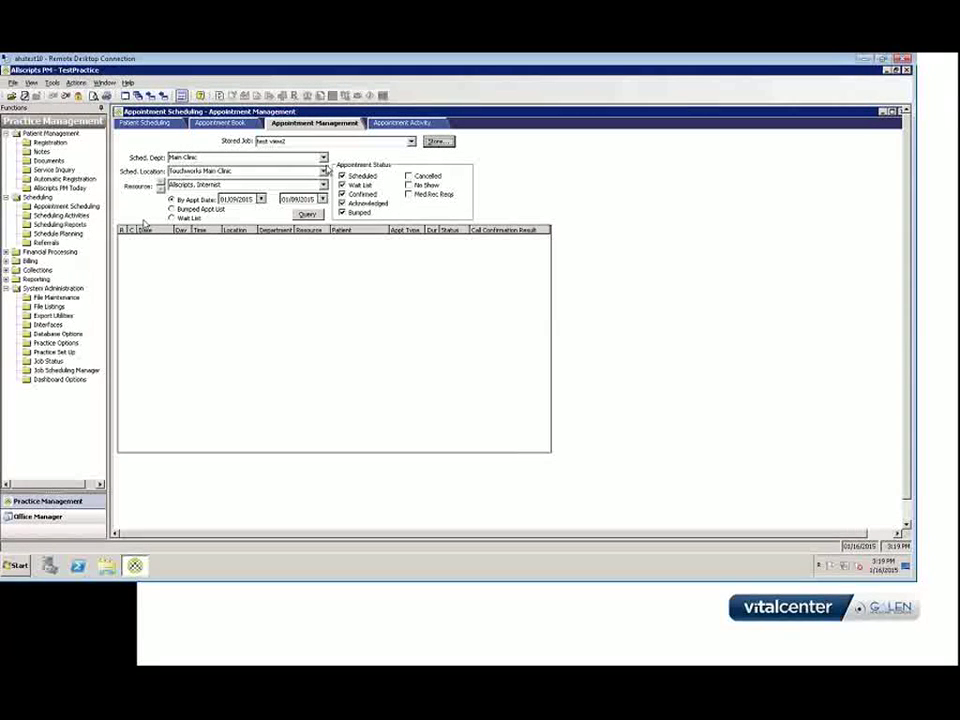
Switch back to the stored job "test view" and query its appointments
click(410, 141)
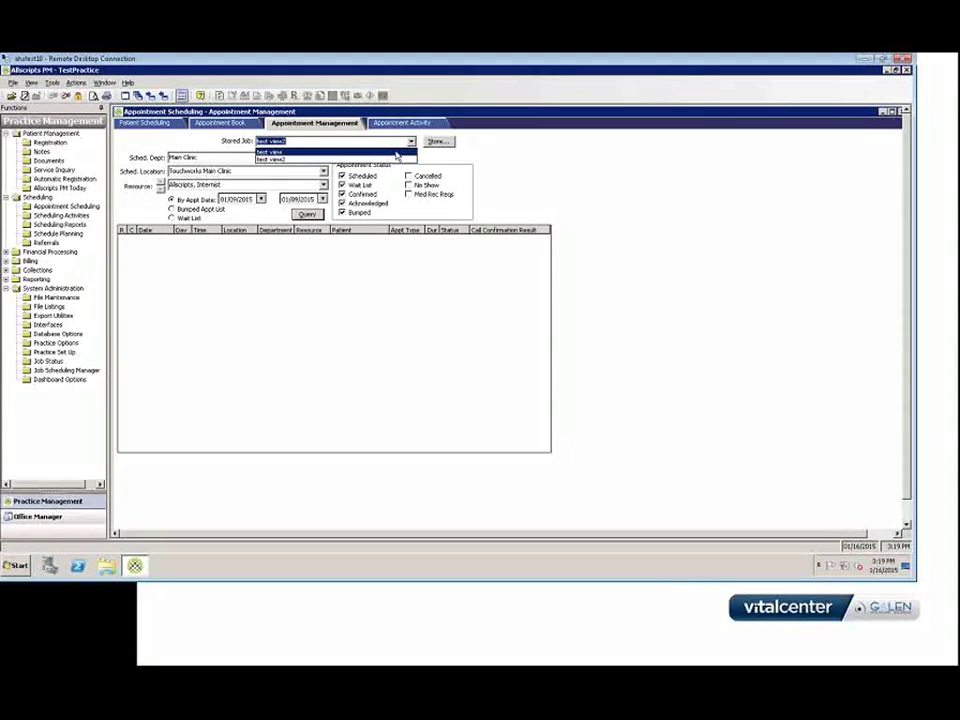
click(397, 152)
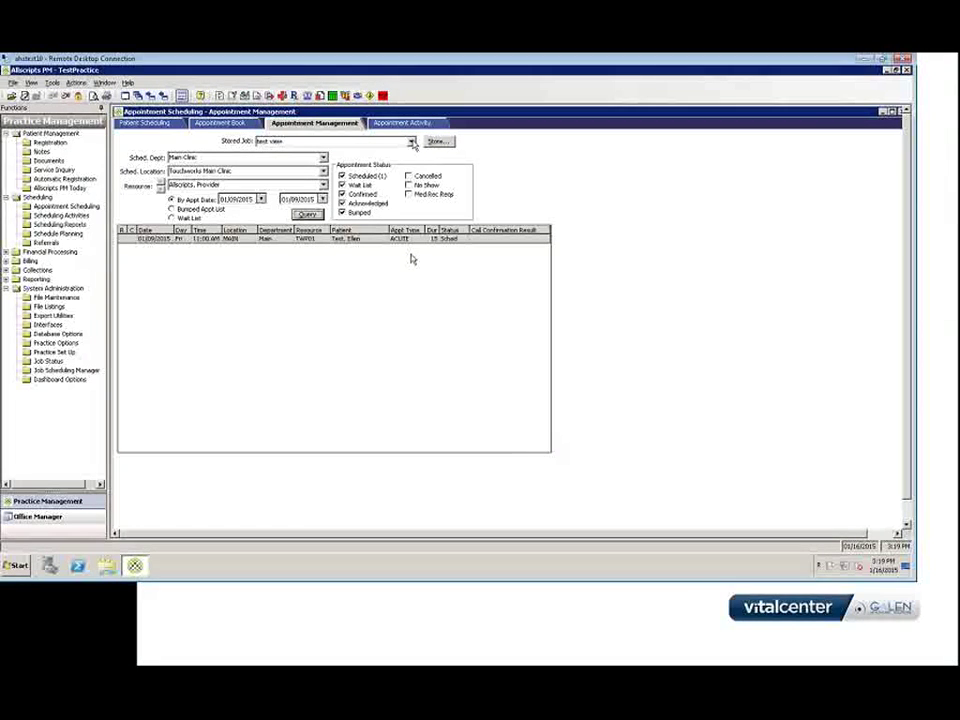
click(411, 142)
click(280, 150)
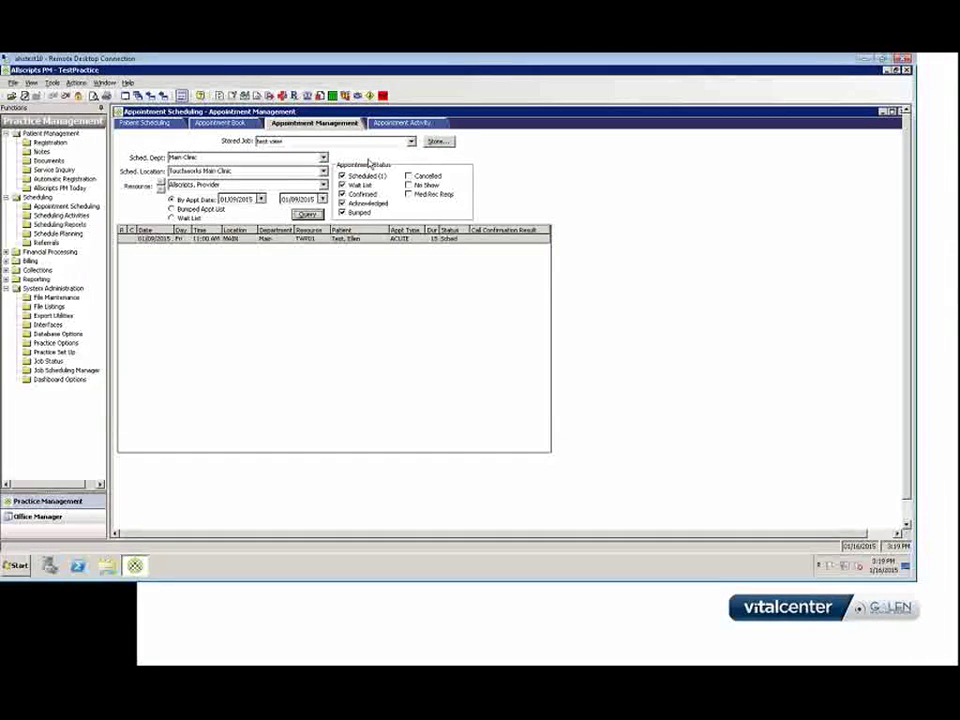
click(308, 215)
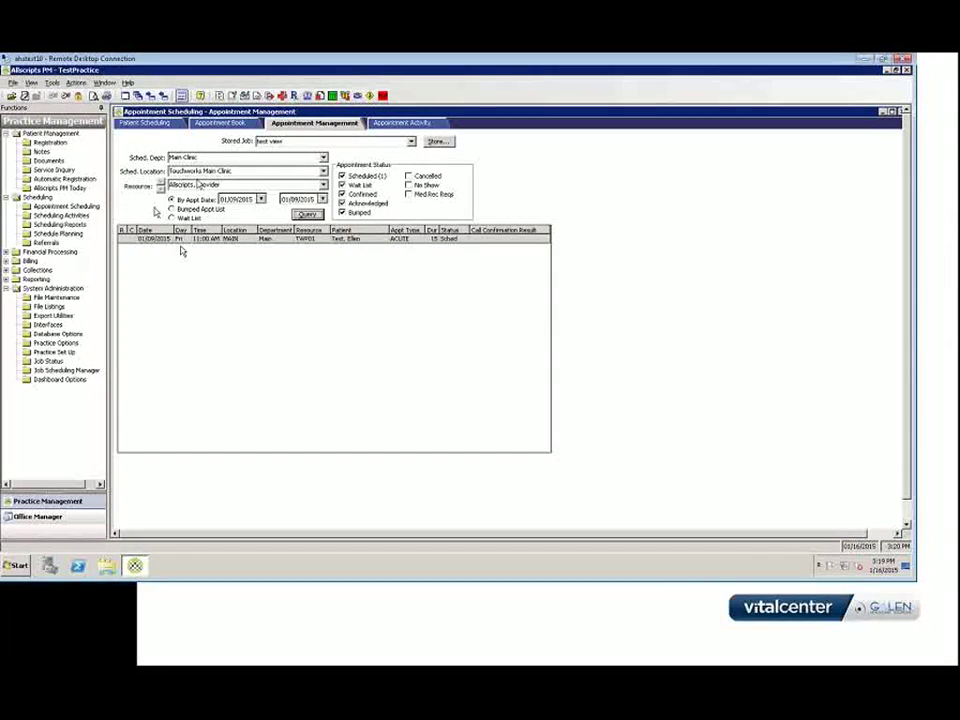
Try to view the activity restrictions of the 03:30 PM slot in the Appointment Book and dismiss the message
click(232, 123)
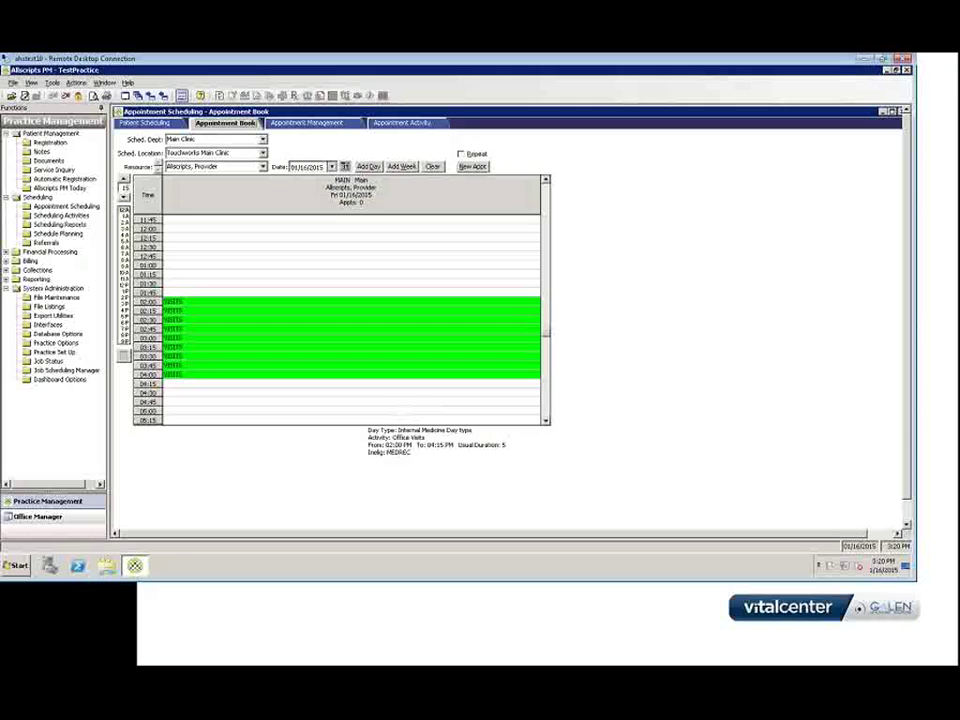
click(217, 360)
right_click(217, 360)
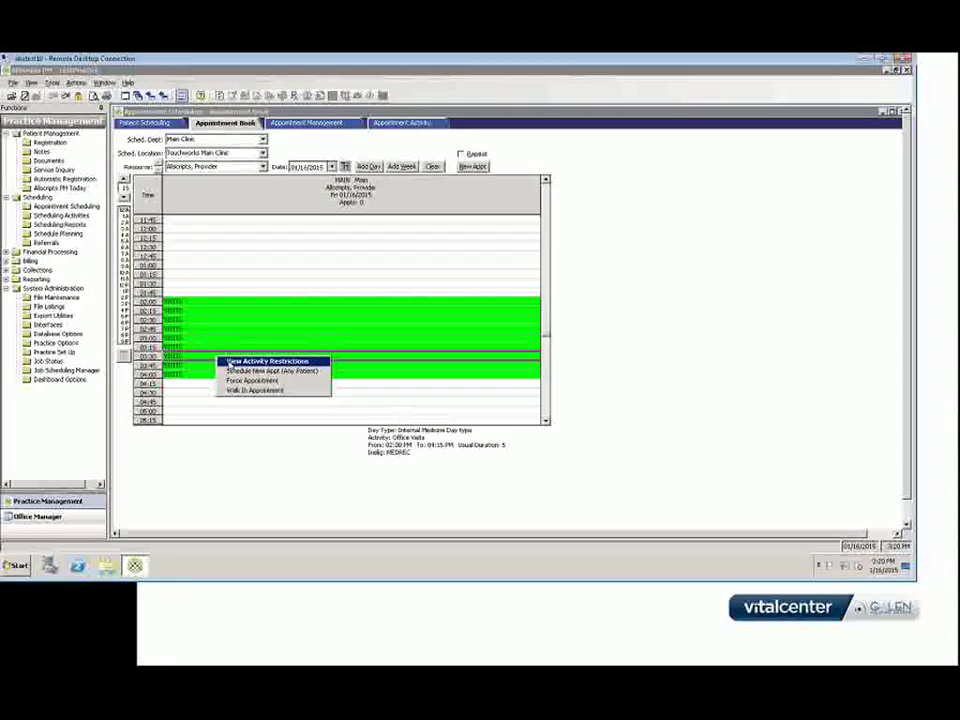
click(232, 362)
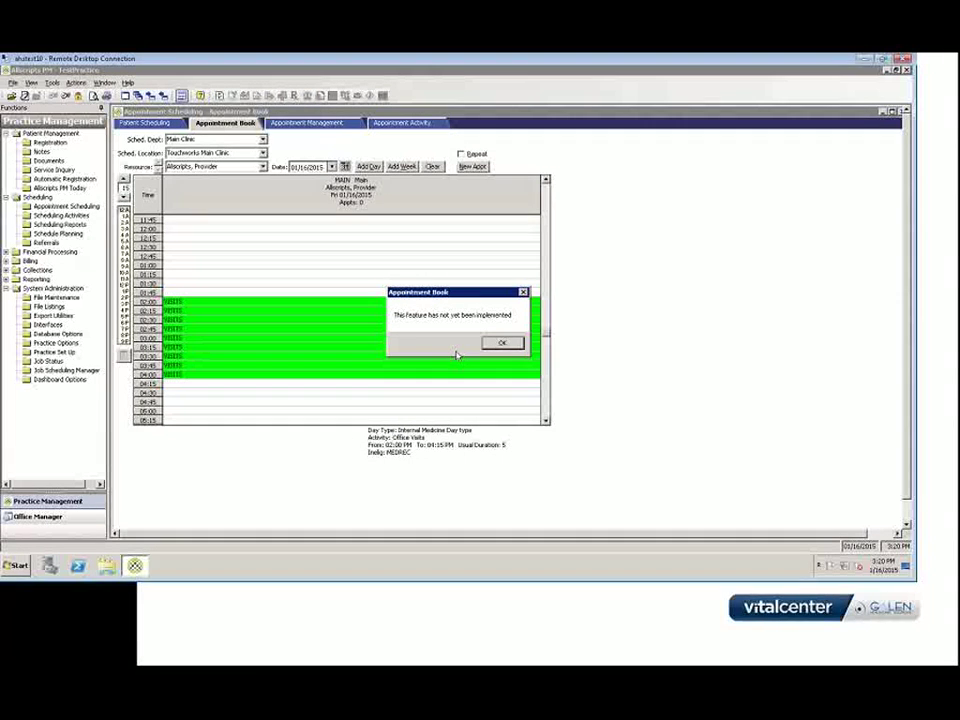
click(501, 343)
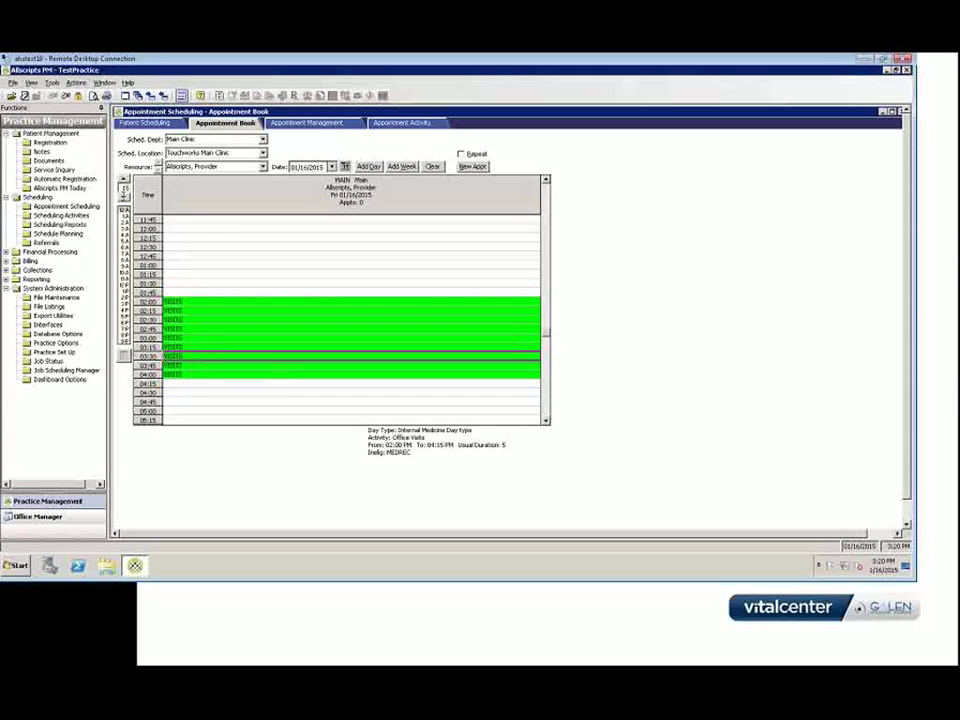
Switch the Appointment Book's time increments to one hour and restore them to 15 minutes
click(123, 200)
click(123, 200)
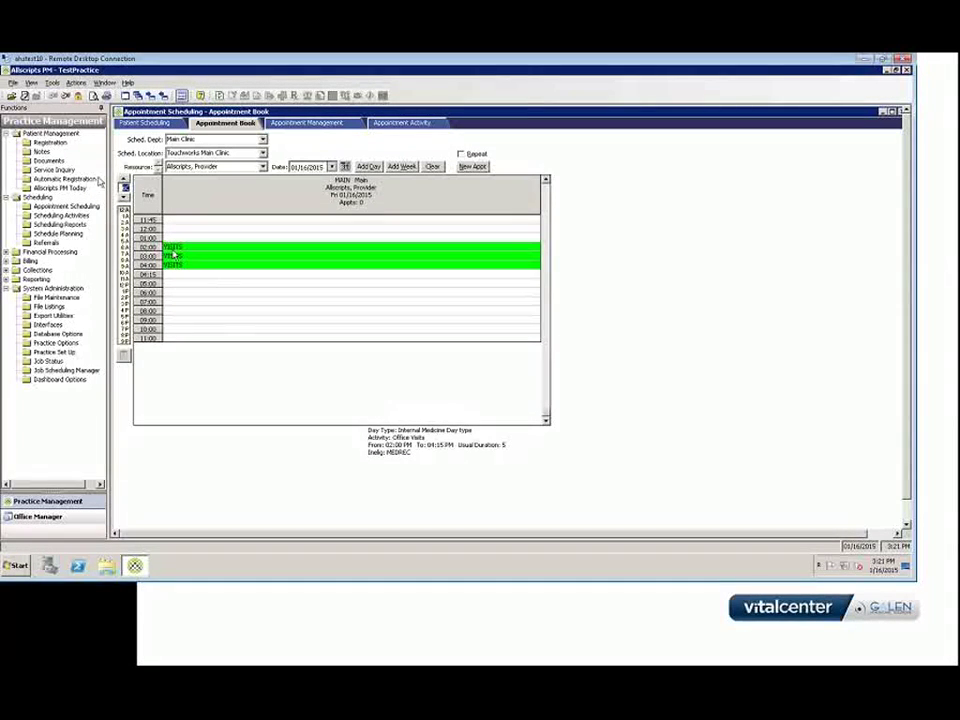
drag(124, 185, 118, 211)
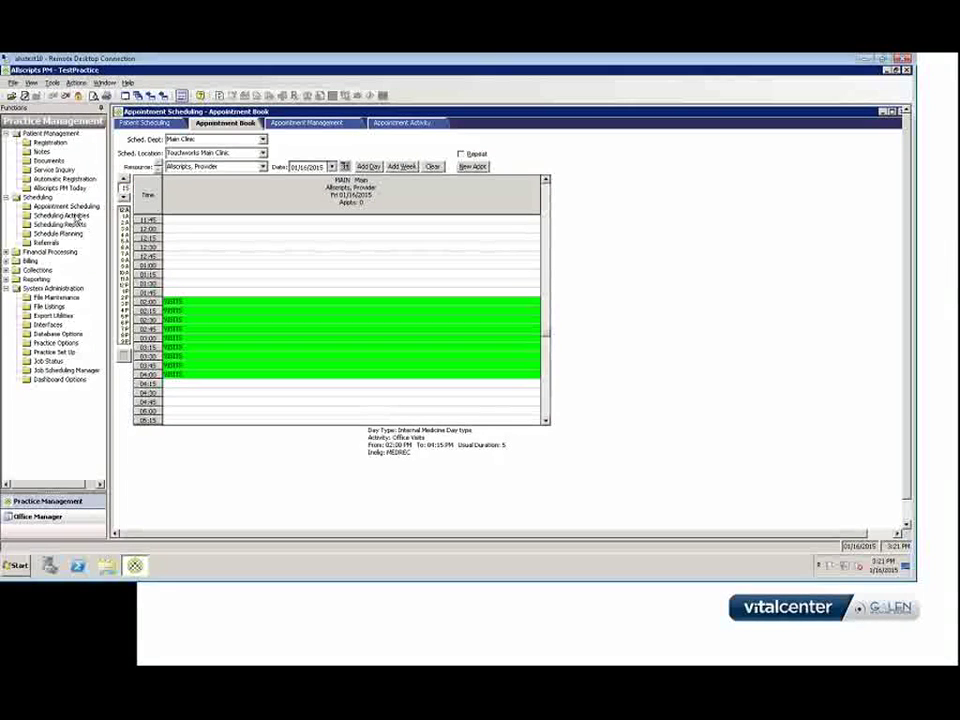
Open Scheduling Activities and check the Appointment Schedule's stored jobs and report preferences, leaving the preferences unchanged
click(62, 215)
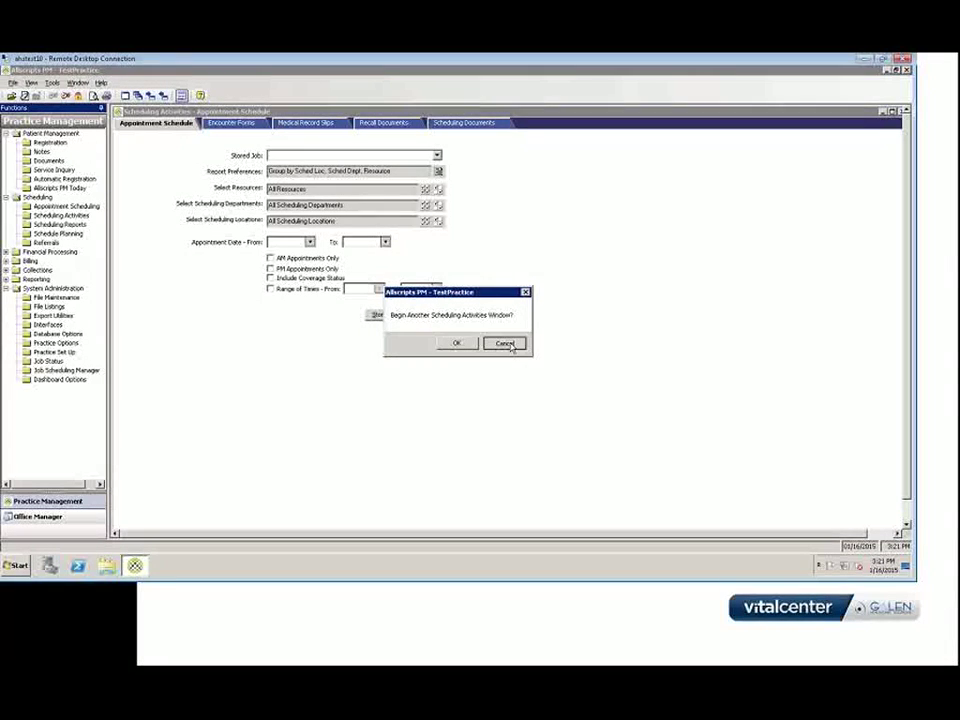
click(434, 343)
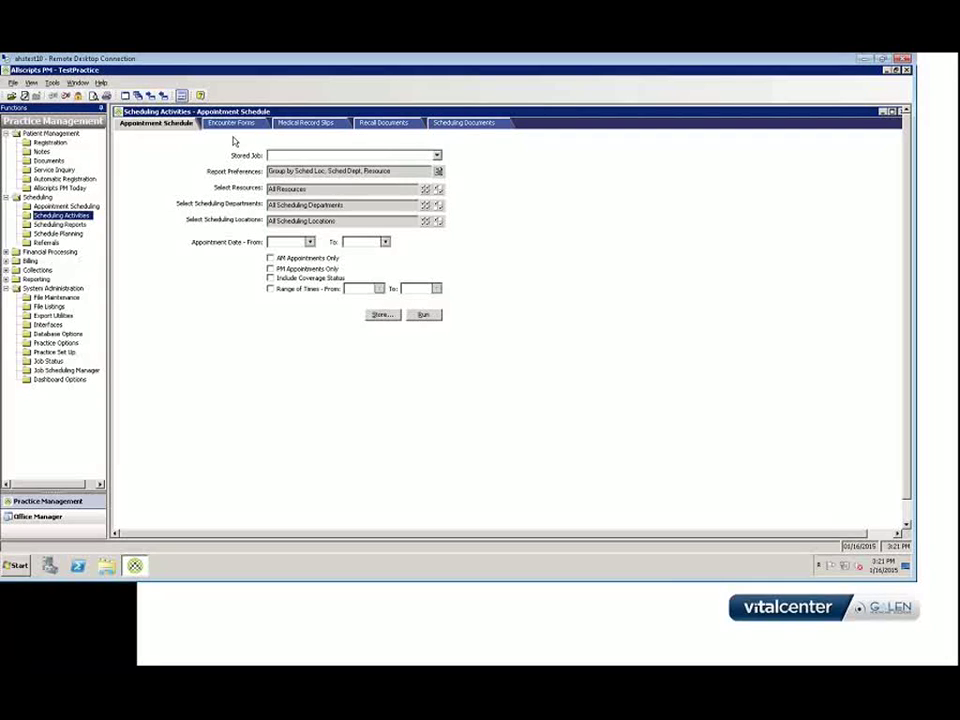
click(437, 156)
click(437, 156)
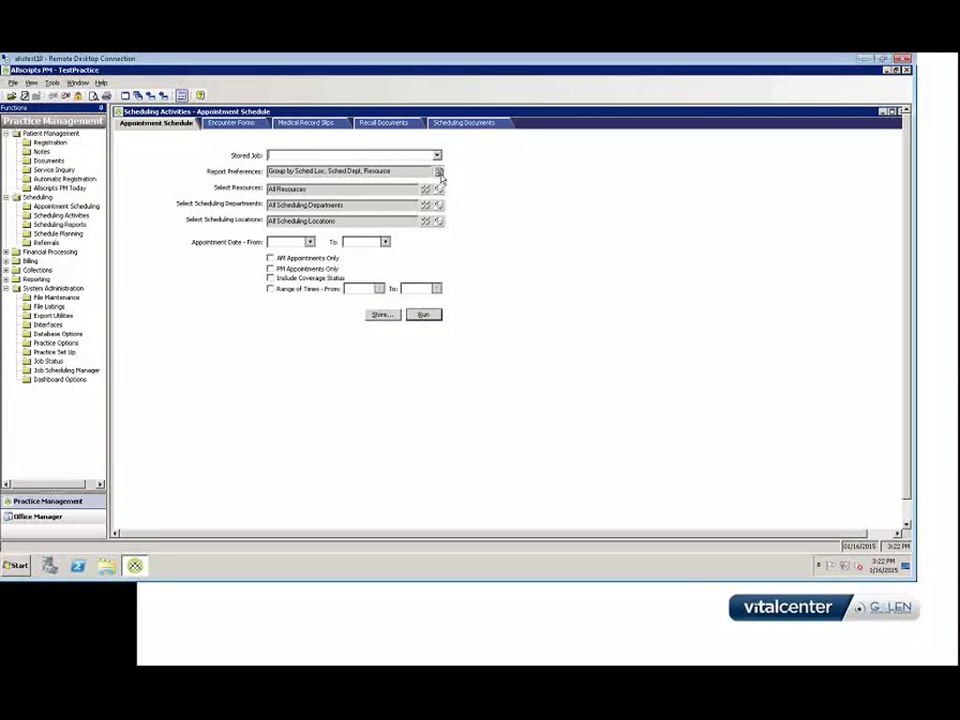
click(438, 172)
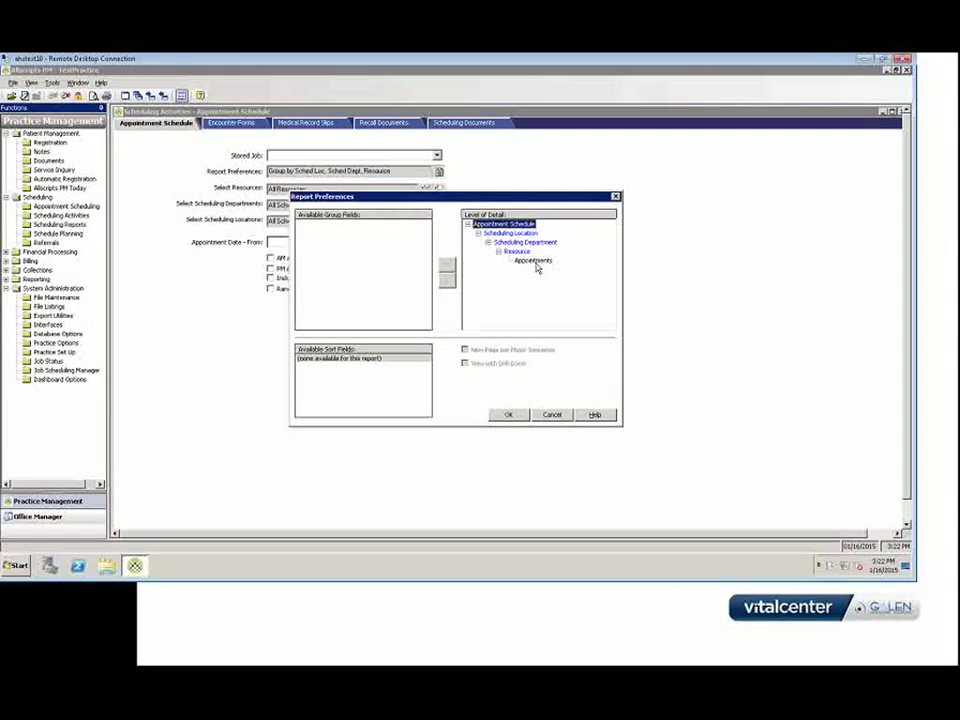
click(551, 415)
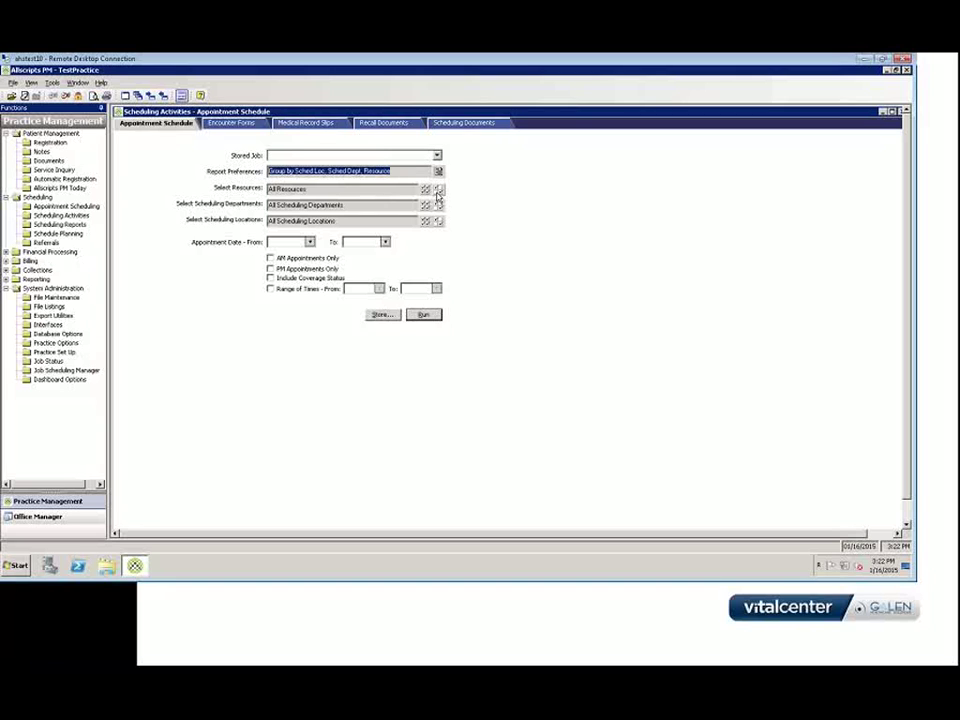
Review the resource groups and individual resources selectable for the Appointment Schedule report, and cancel the selection
click(438, 190)
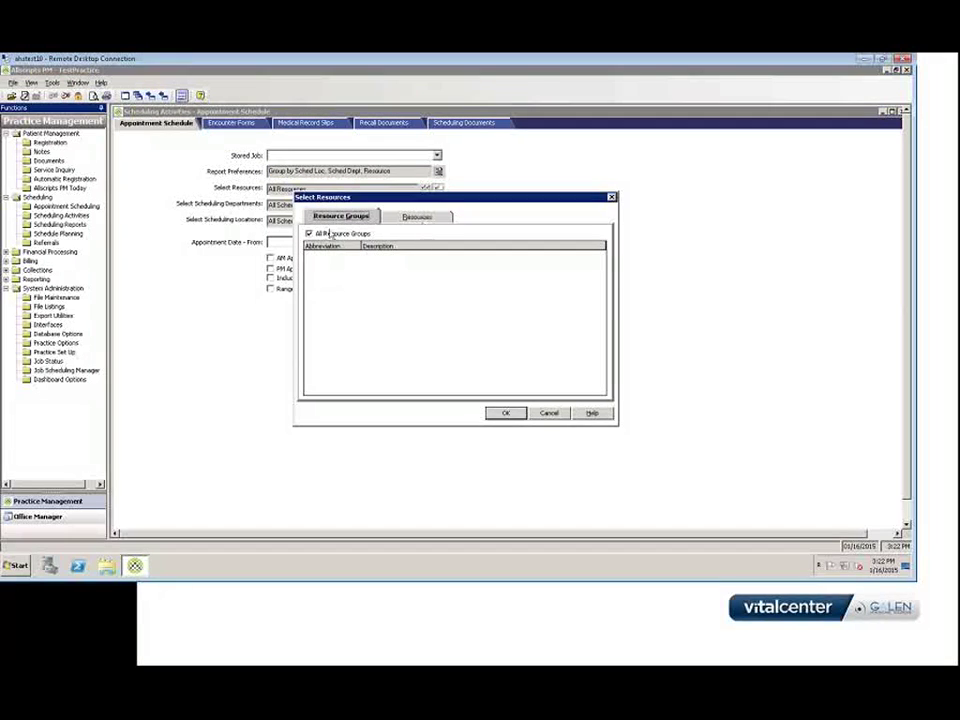
click(422, 216)
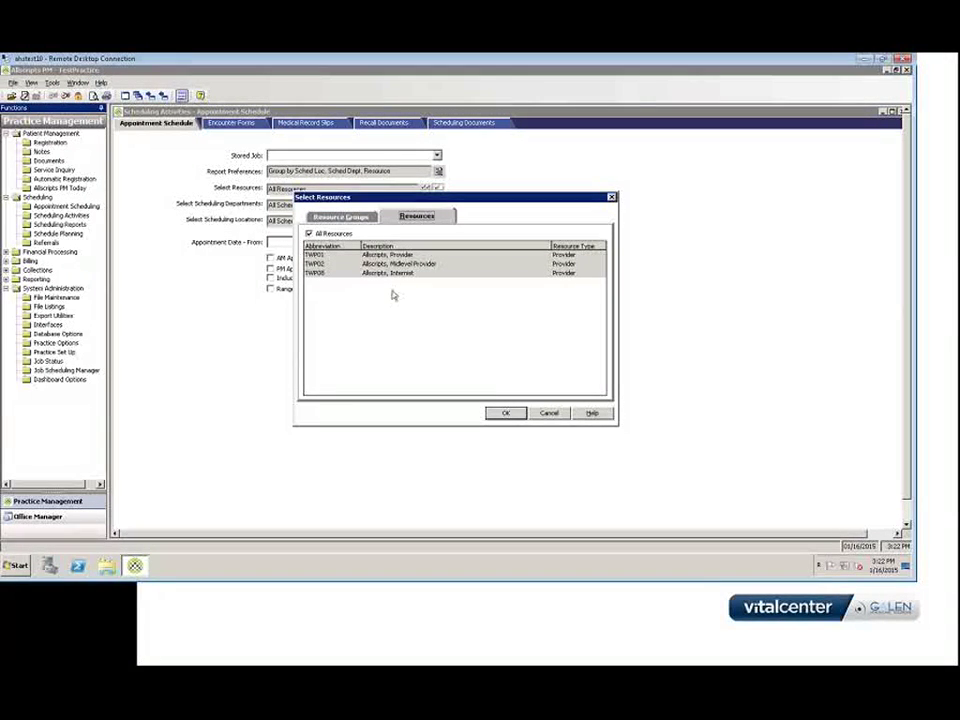
click(551, 414)
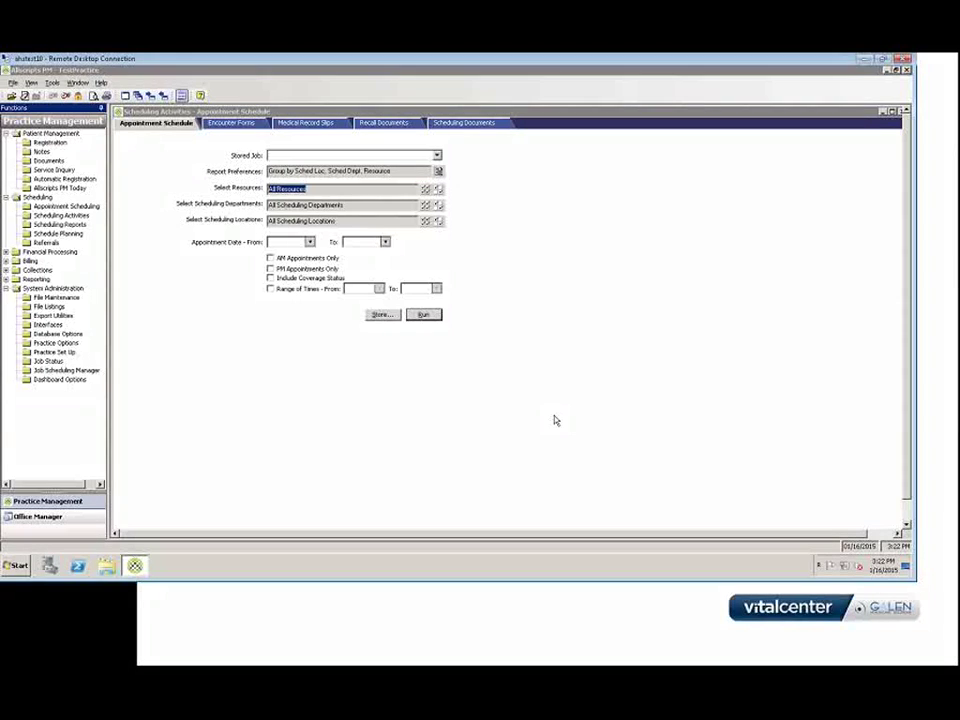
click(420, 315)
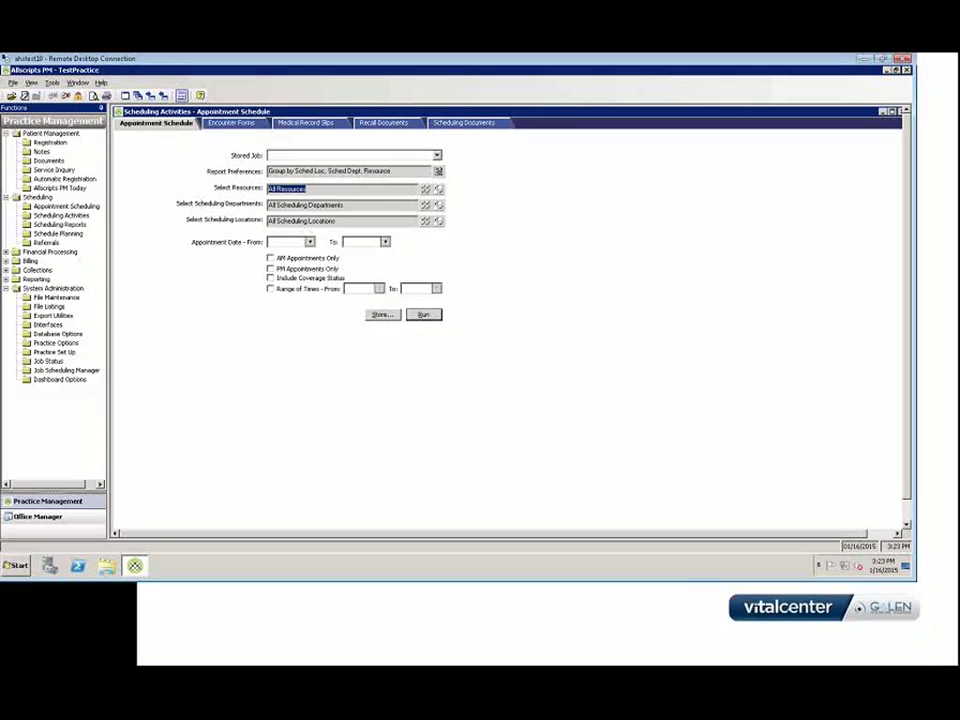
Review the Encounter Forms, Medical Record Slips, Recall Documents and Scheduling Documents options in Scheduling Activities, including the selectable document types
click(233, 123)
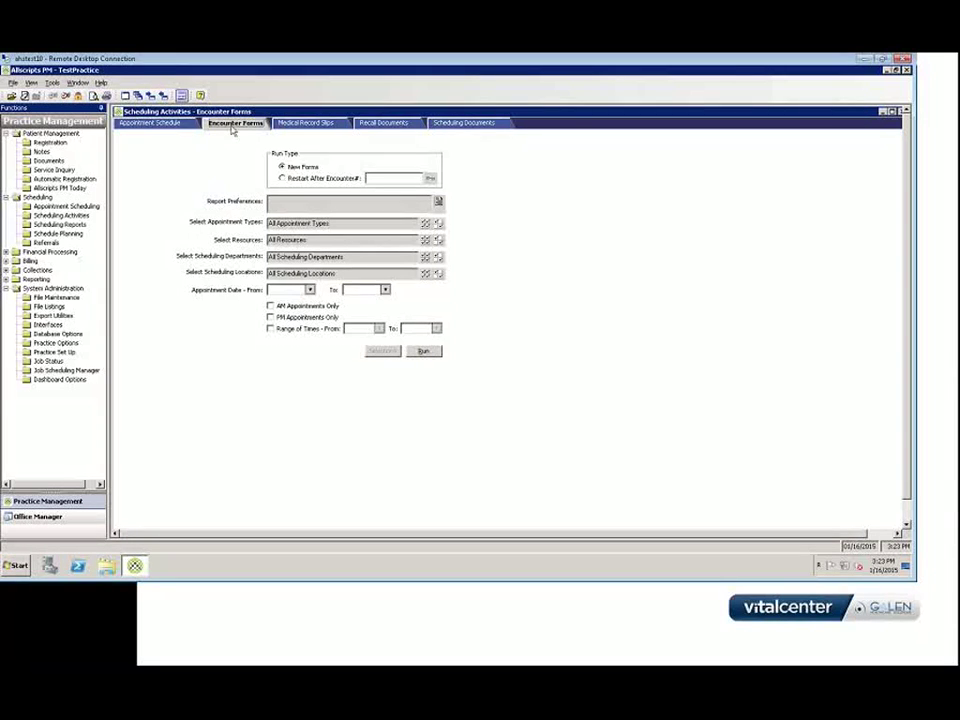
click(311, 126)
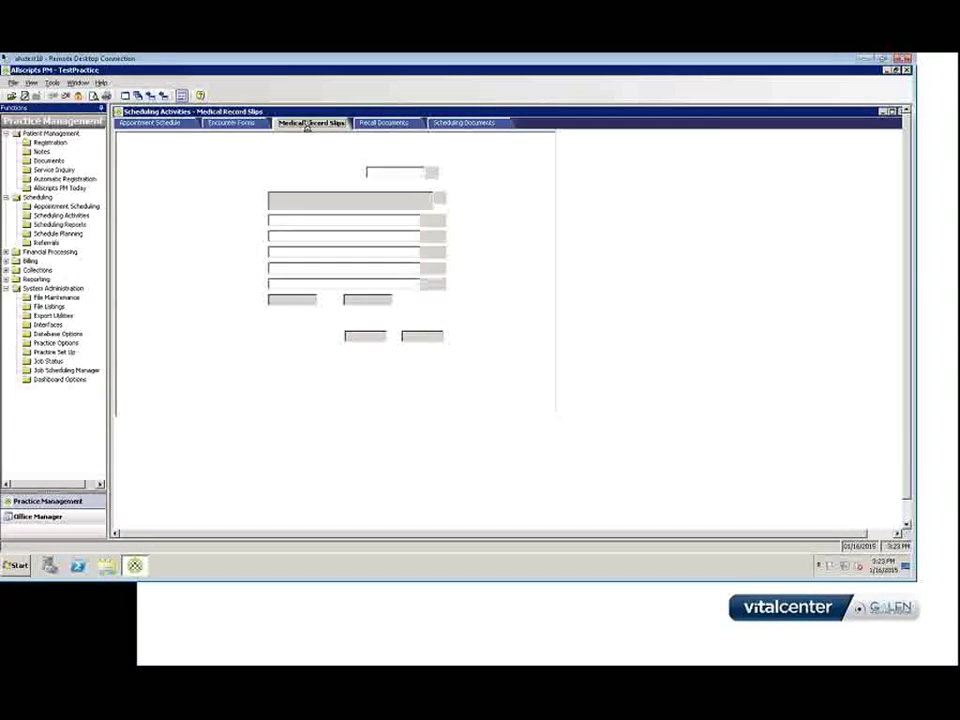
click(389, 124)
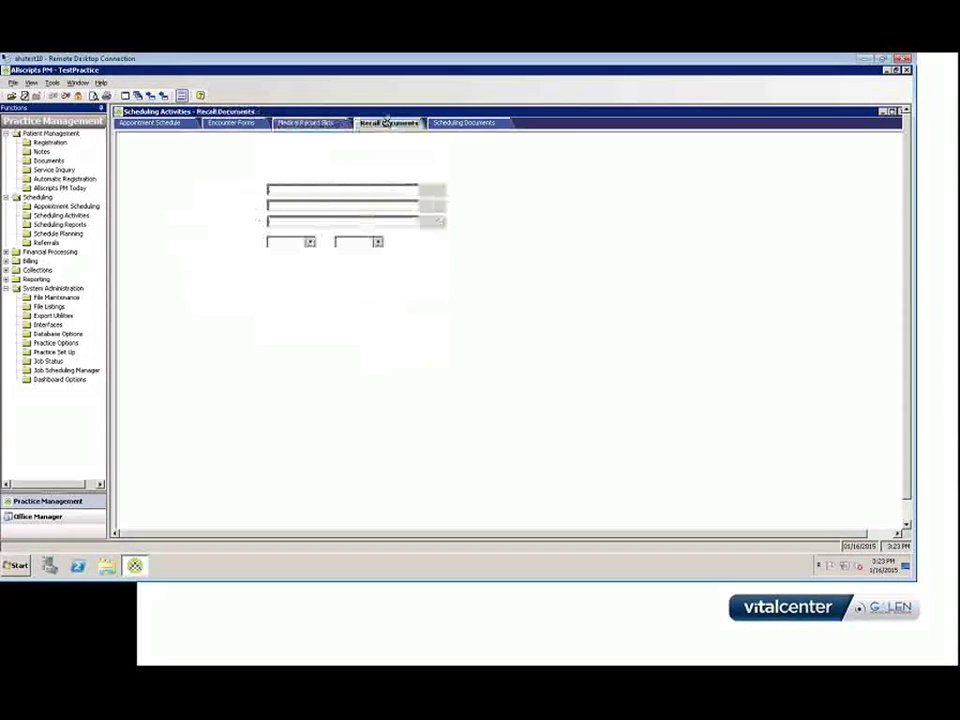
click(446, 127)
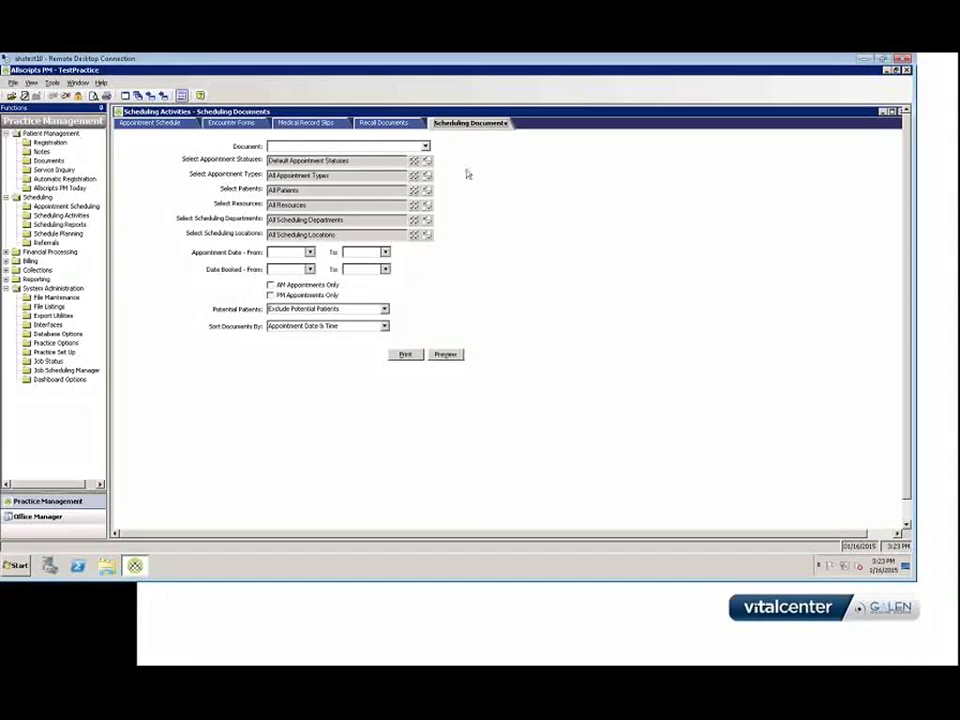
click(425, 147)
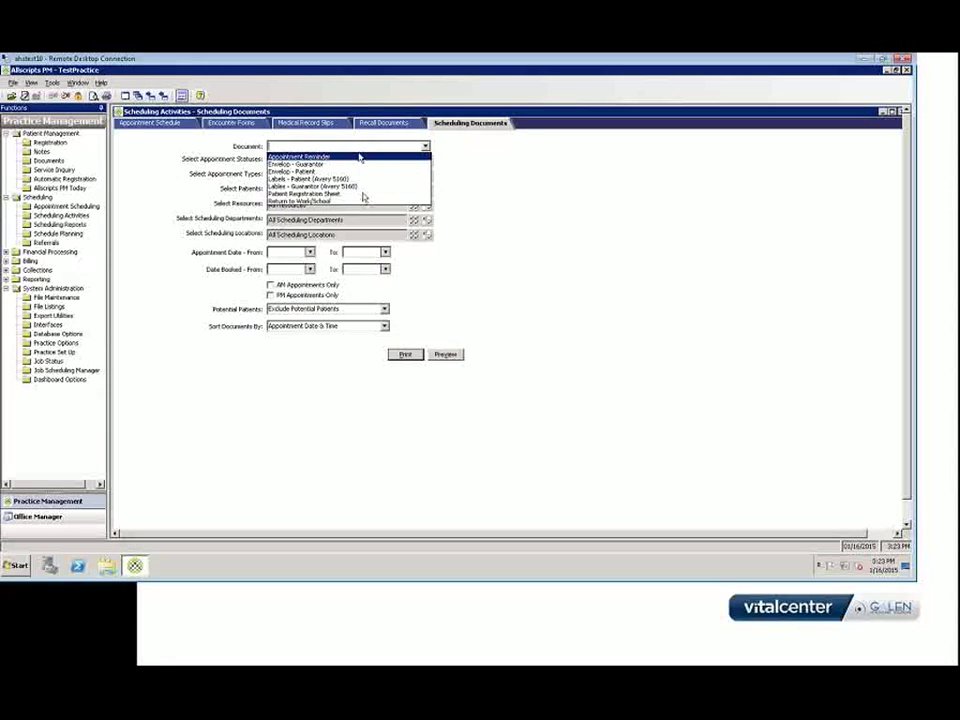
click(474, 185)
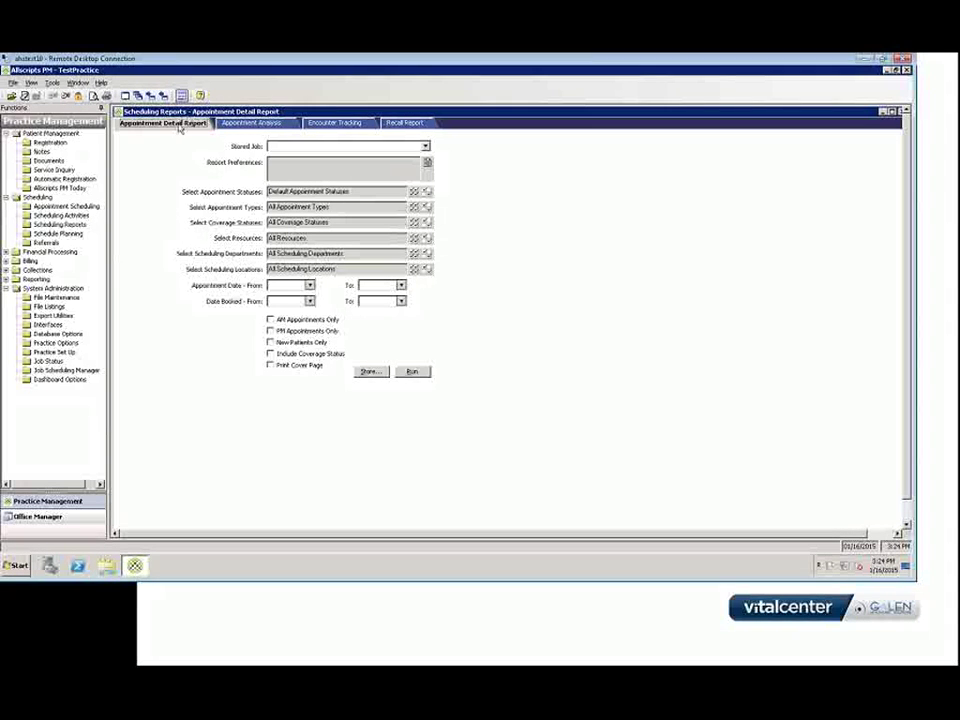
Review the Encounter Tracking and Recall Report options in Scheduling Reports
click(349, 125)
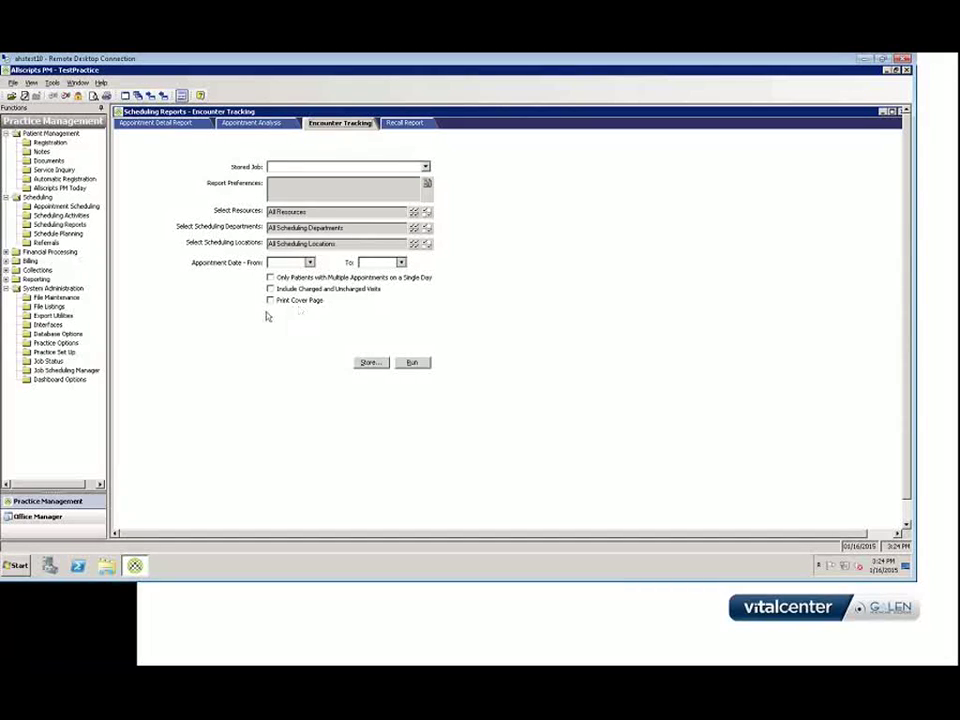
click(405, 123)
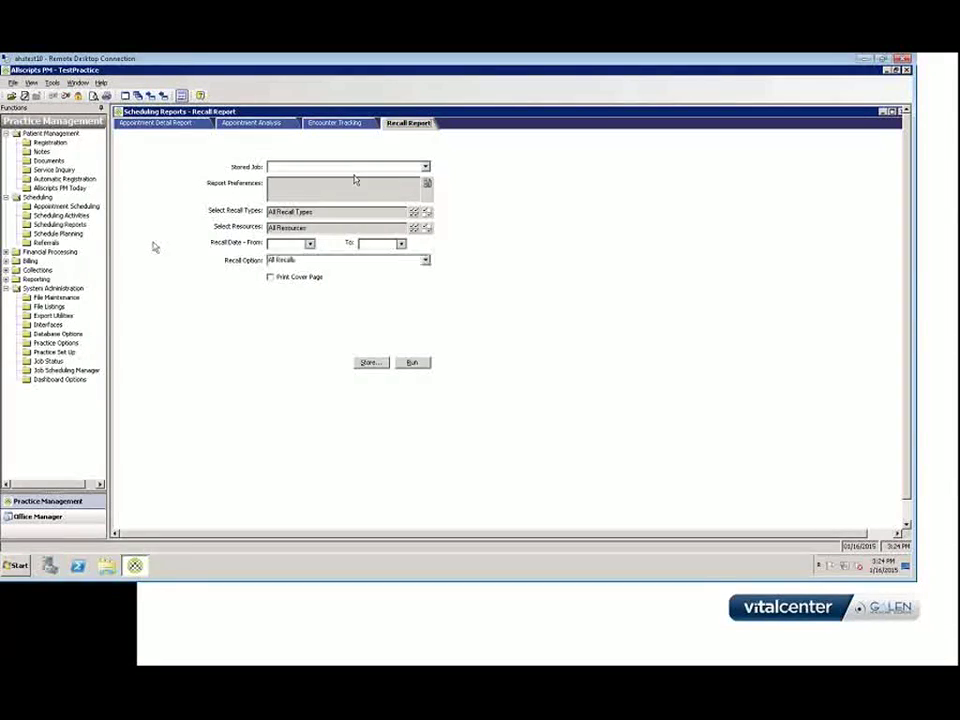
Query the Main Clinic provider's January 2015 calendar in Schedule Planning and unblock Friday, 01/30/2015
click(52, 234)
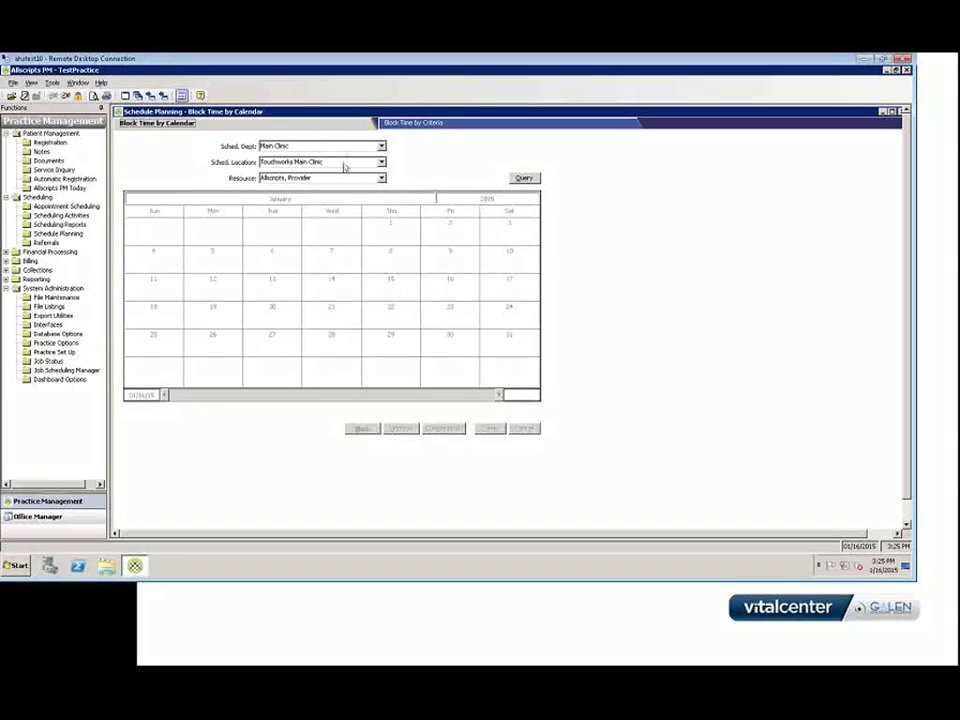
click(522, 179)
click(522, 179)
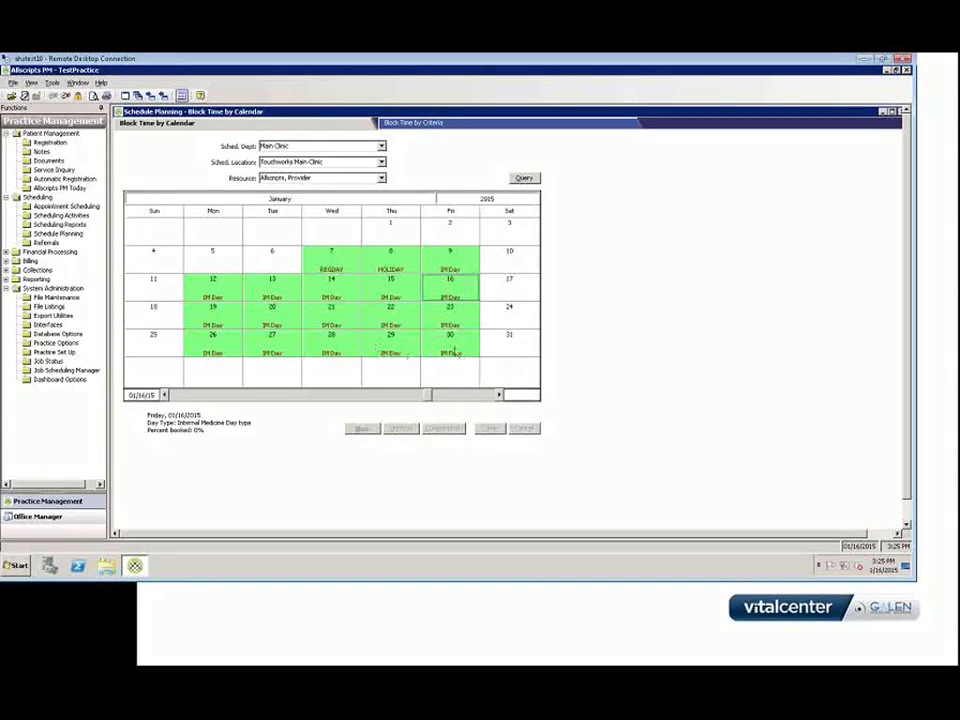
click(450, 349)
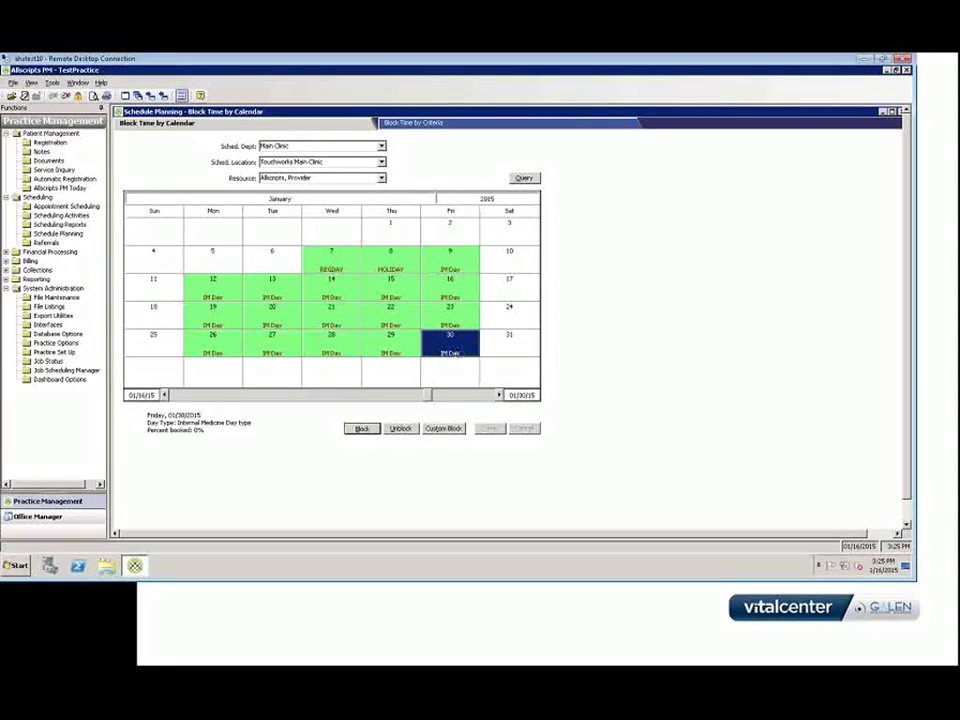
click(400, 428)
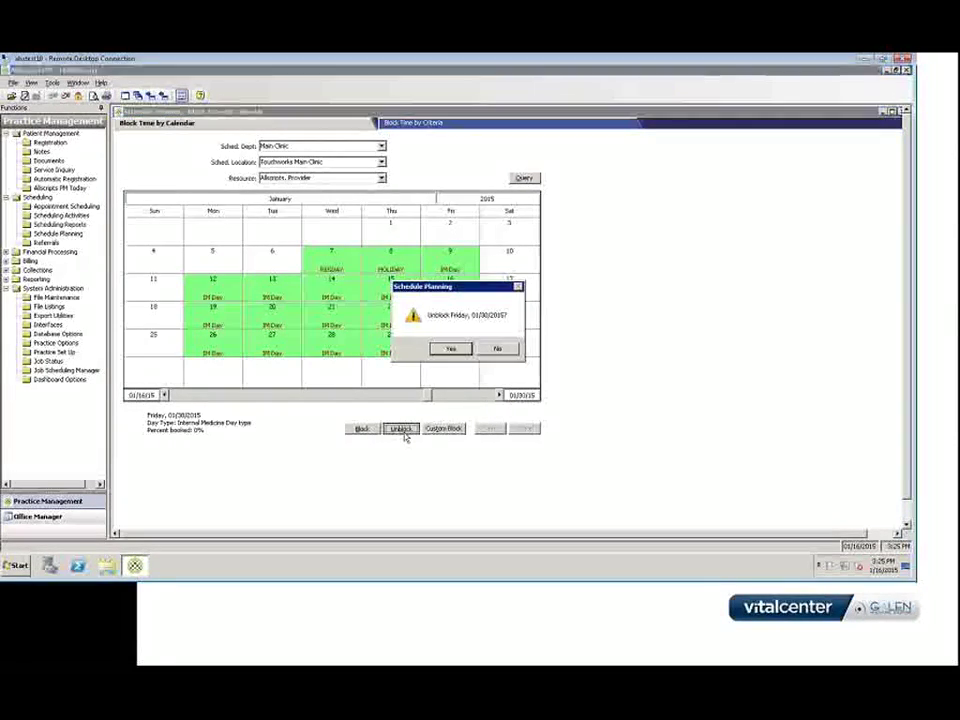
click(451, 348)
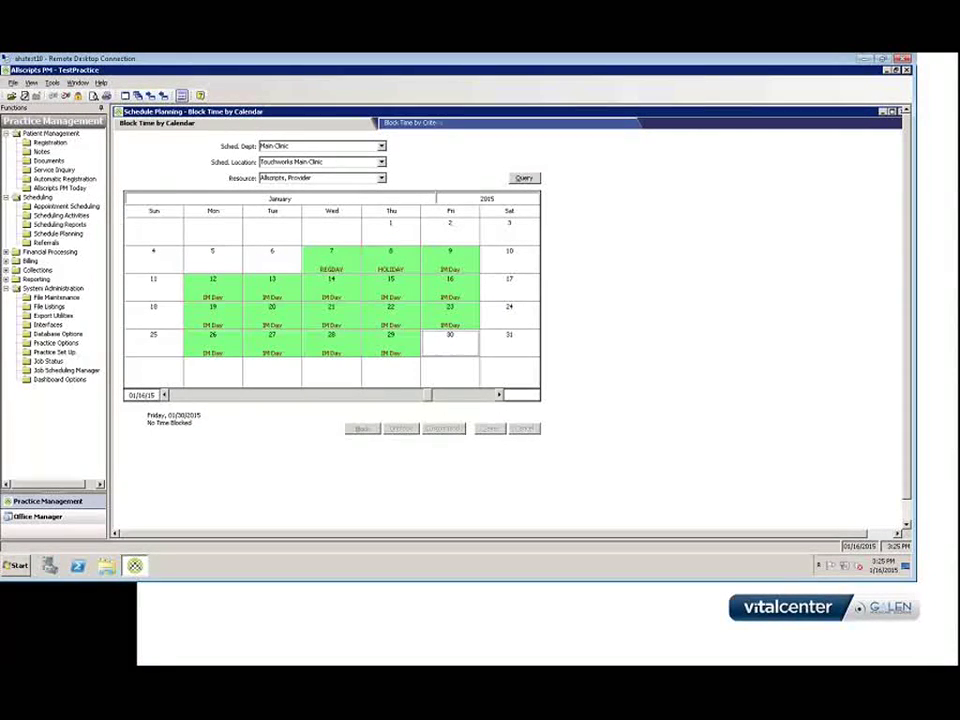
Check the Block Time by Criteria options in Schedule Planning and open the Referral Exception Report in Referrals
click(455, 122)
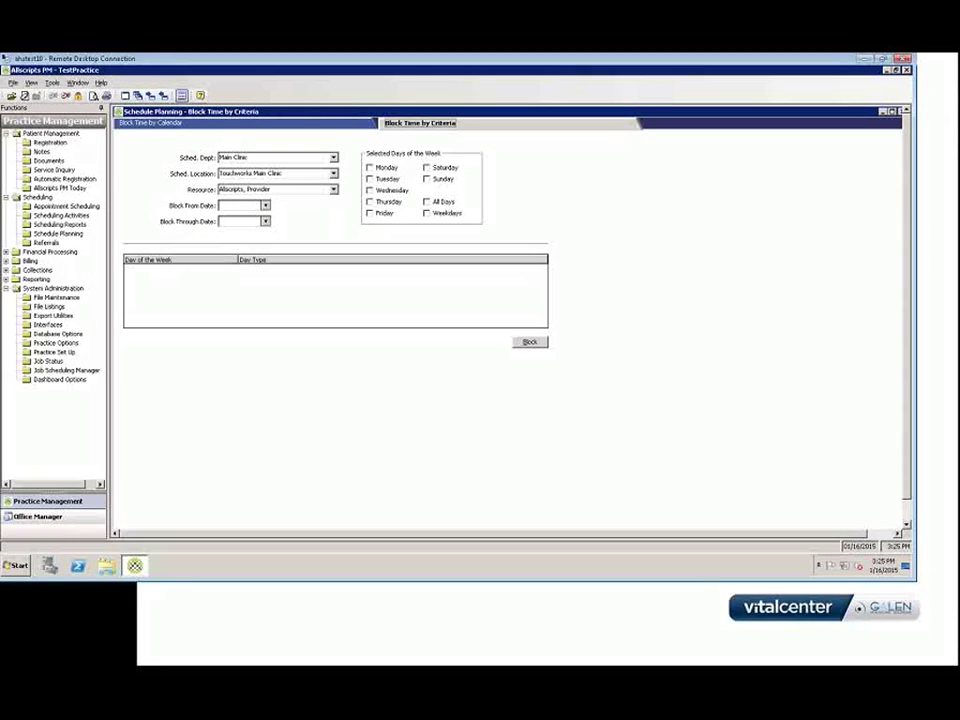
click(319, 122)
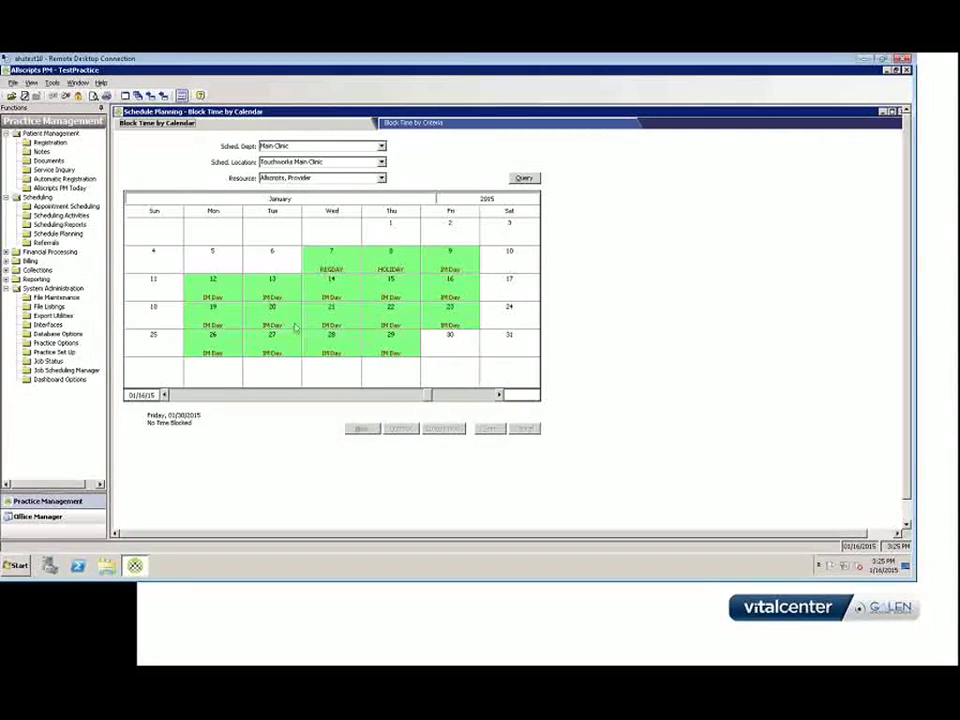
click(45, 245)
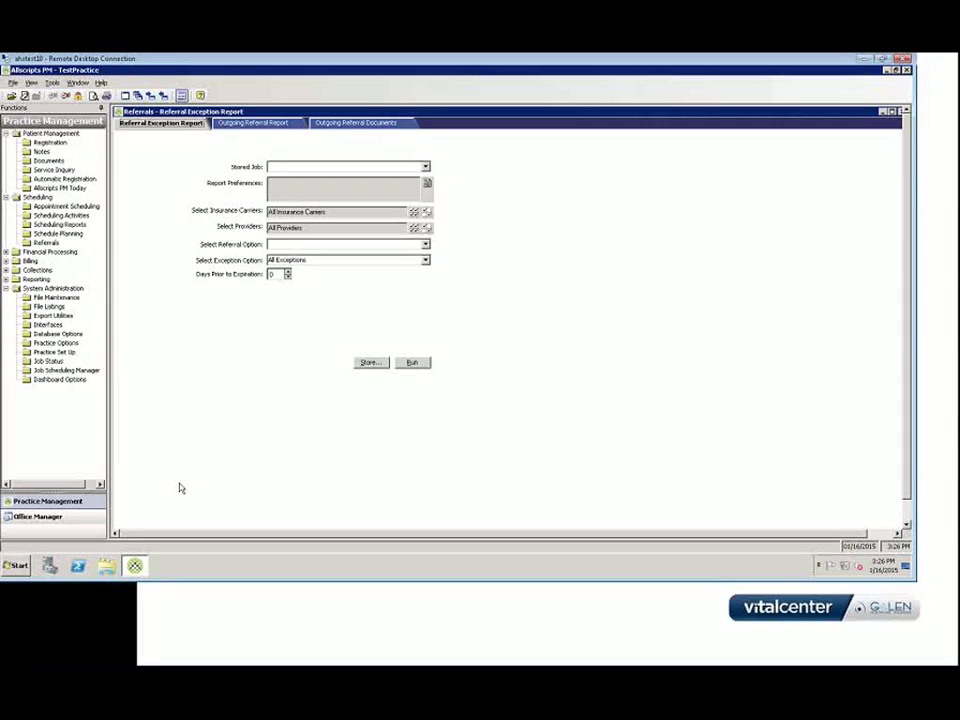
Look at the blank patient registration form and enable Highlight Required Fields in the registration Practice Options
click(50, 143)
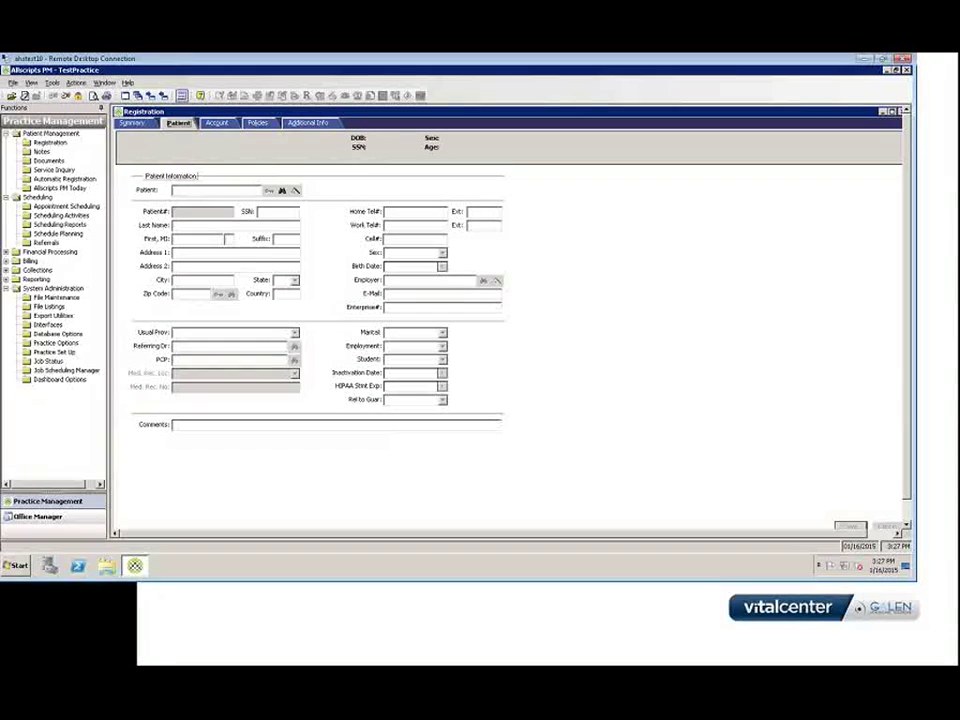
click(58, 343)
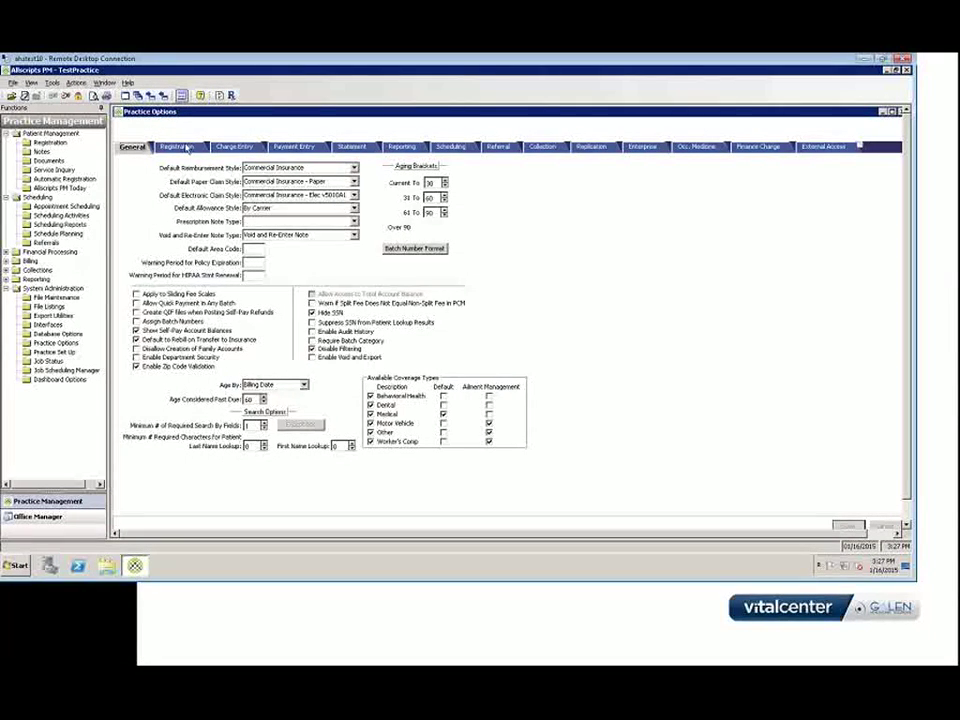
click(179, 147)
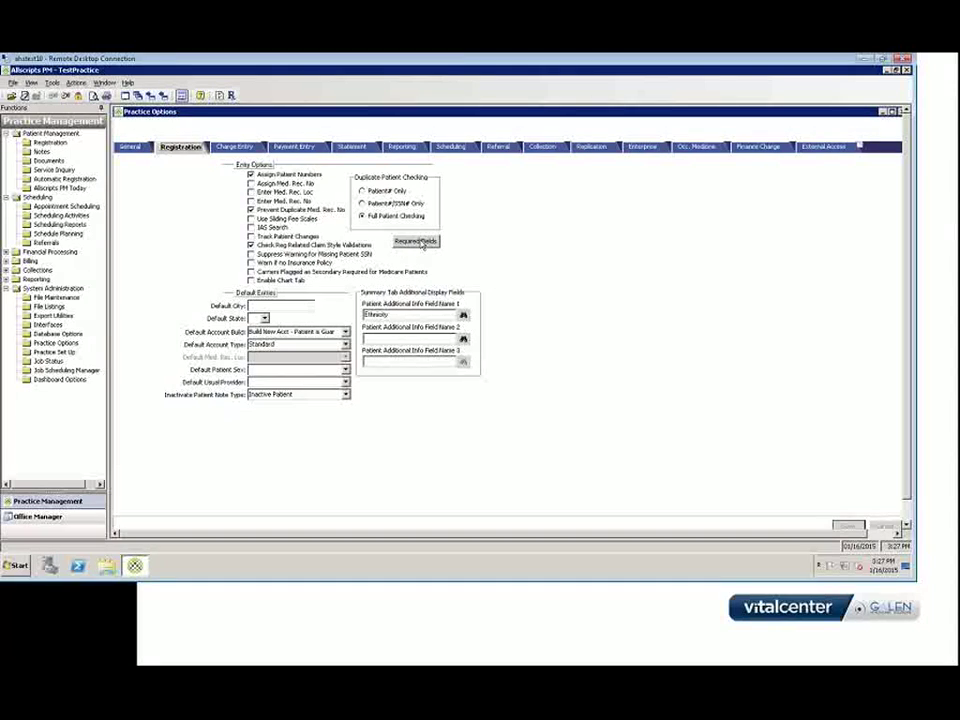
click(421, 243)
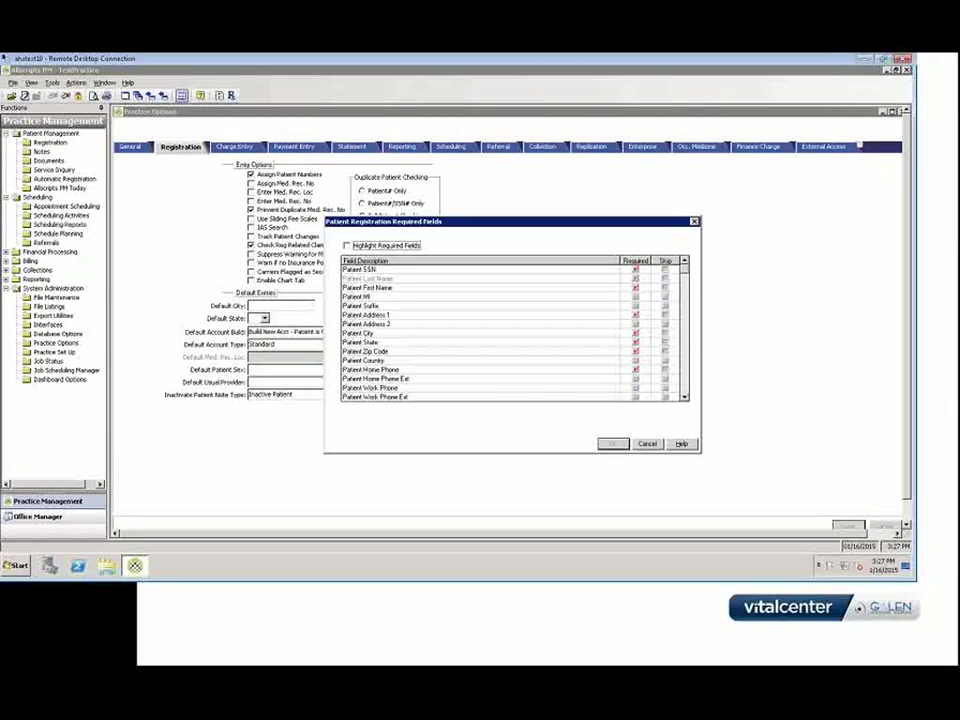
click(347, 245)
click(614, 444)
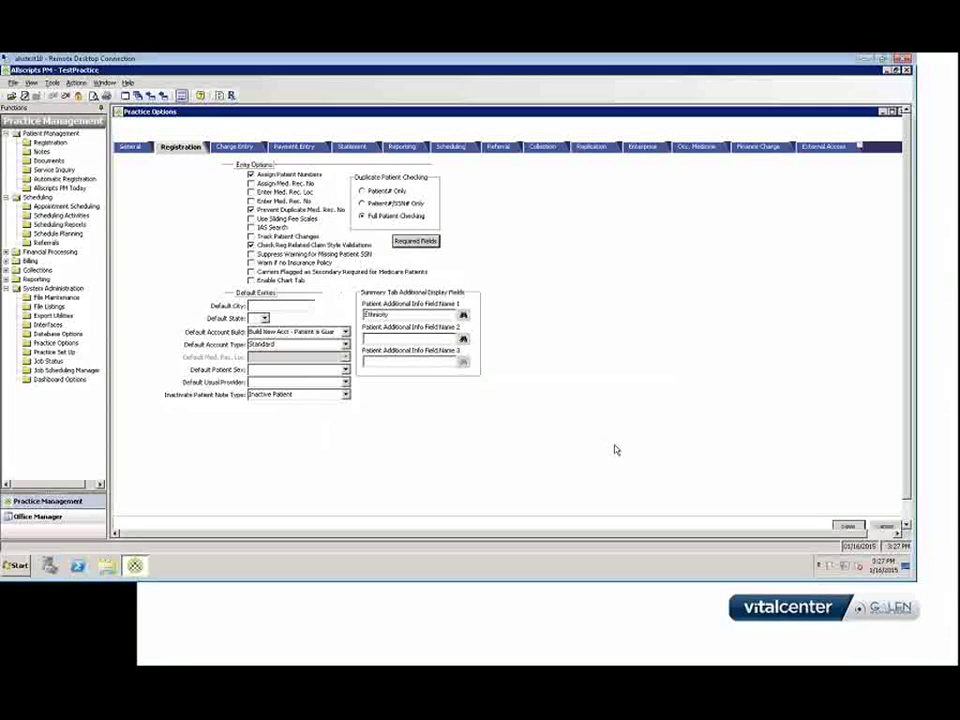
Save the practice option changes and check the patient information form in Registration for highlighted required fields
click(26, 100)
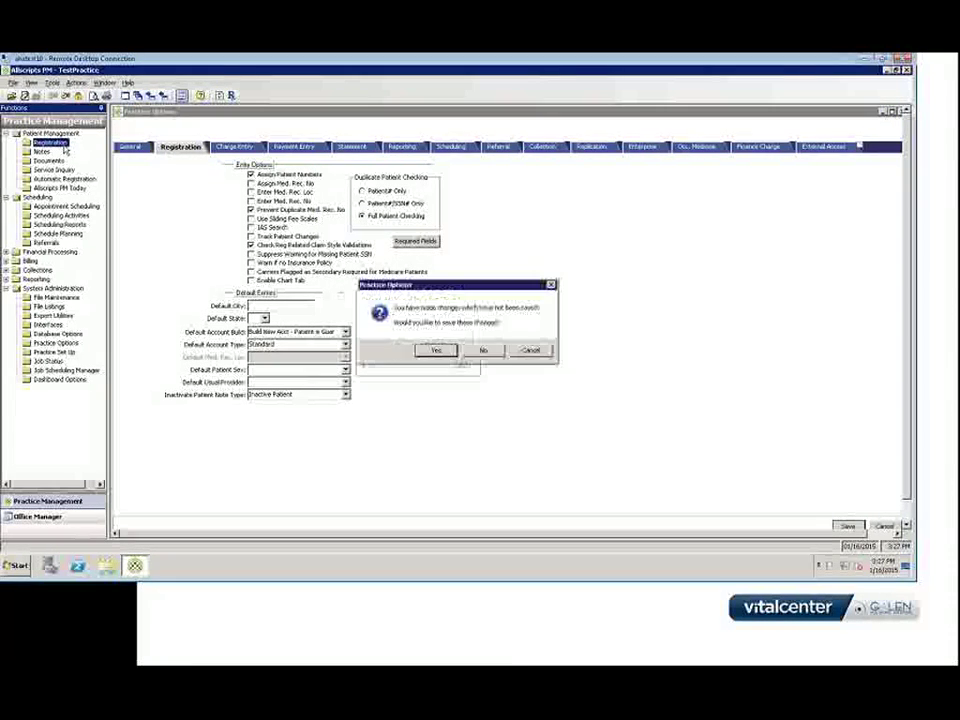
key(Return)
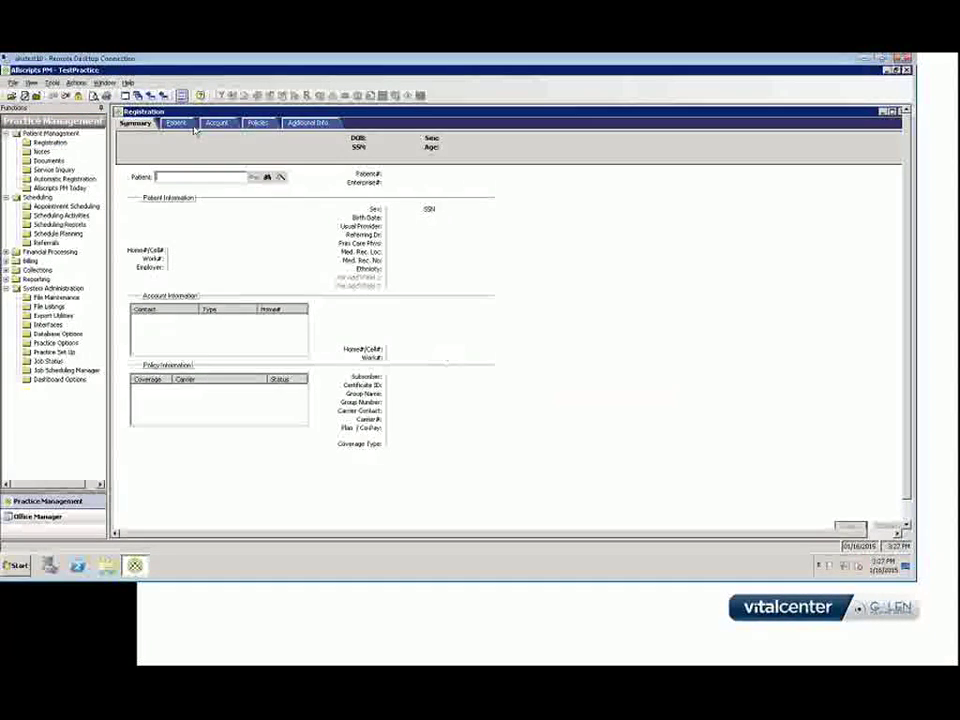
click(193, 127)
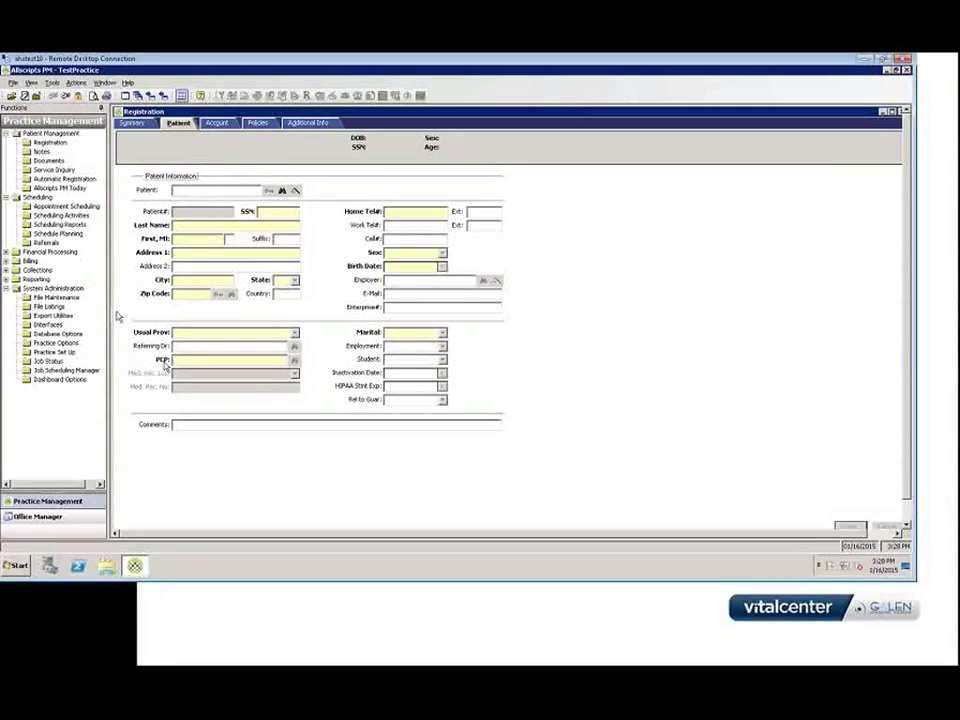
Set the minimum number of required search-by fields to 2 in the general Practice Options
click(64, 343)
double_click(70, 343)
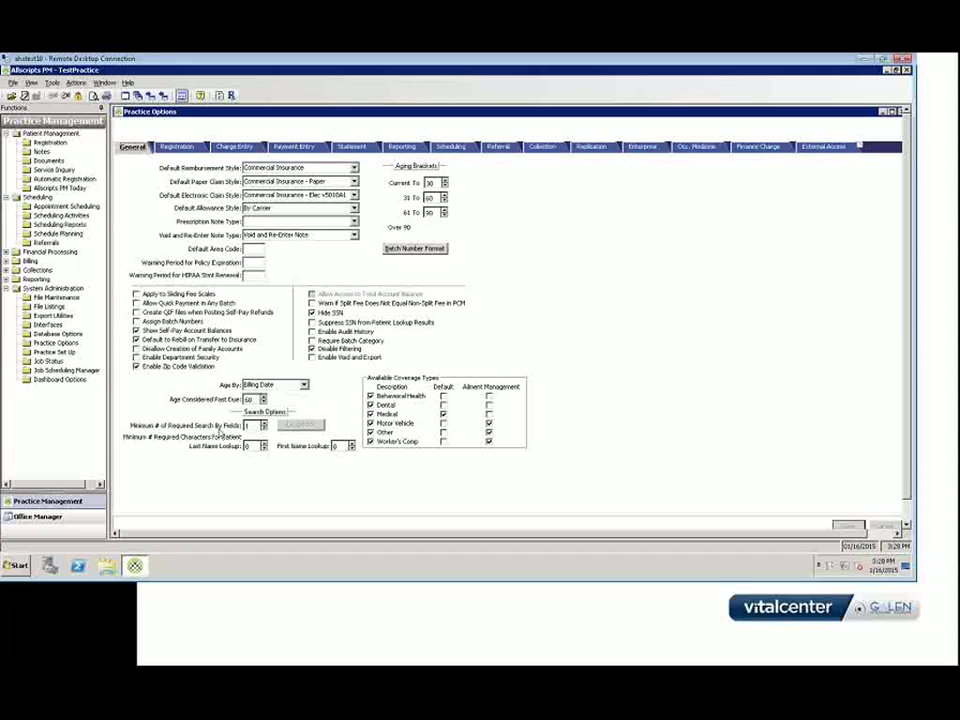
click(263, 429)
click(263, 425)
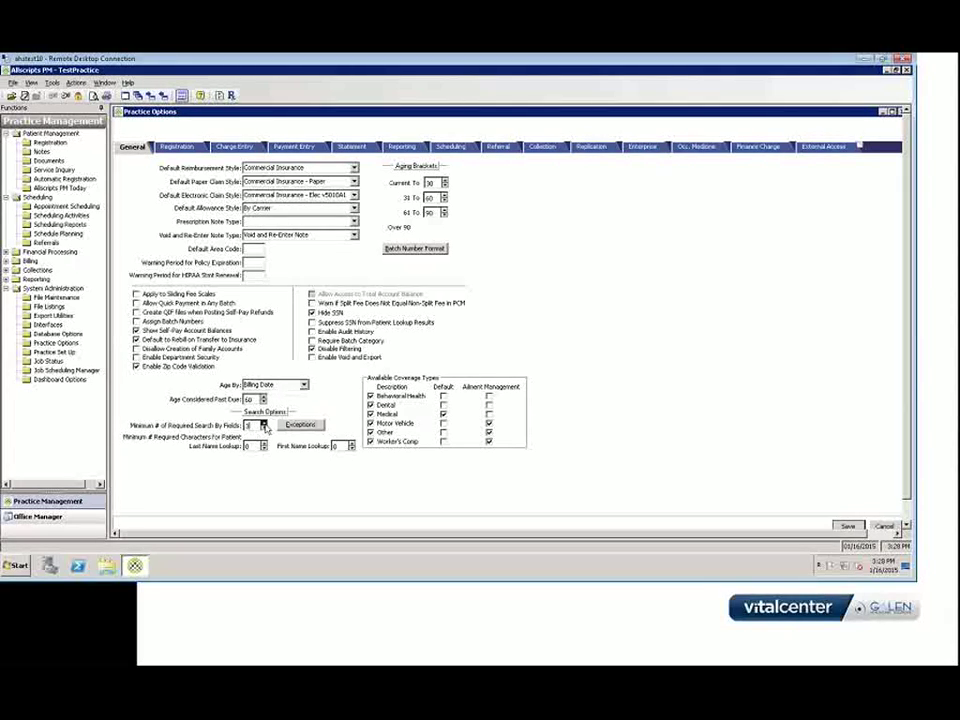
click(263, 429)
click(263, 425)
Review the minimum search fields exceptions without changing them, restore the original minimum number of search-by fields and save
click(300, 425)
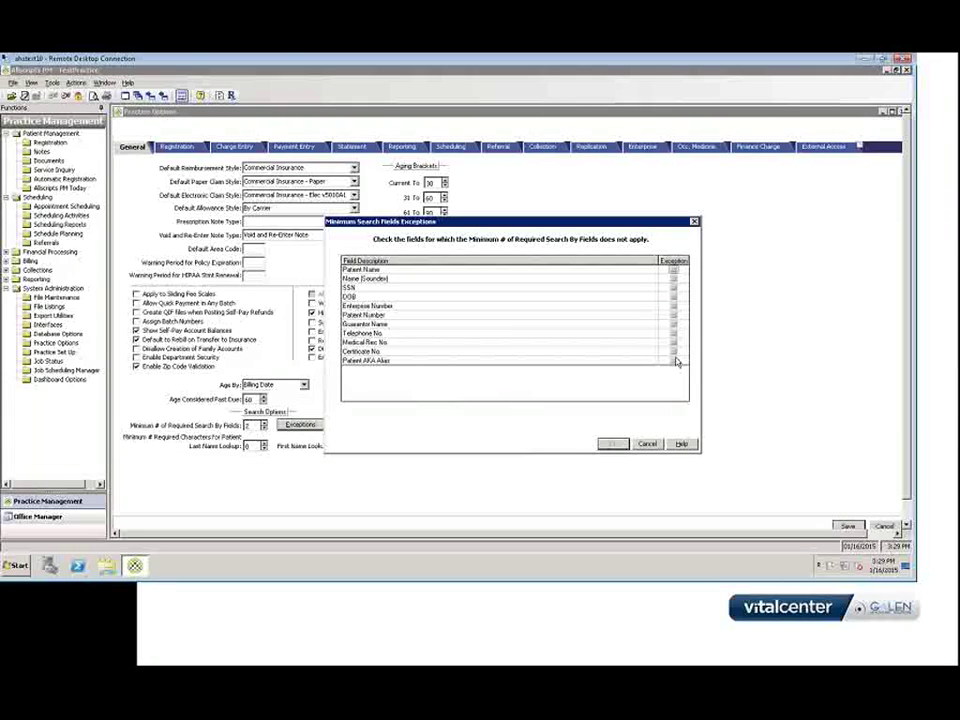
click(648, 444)
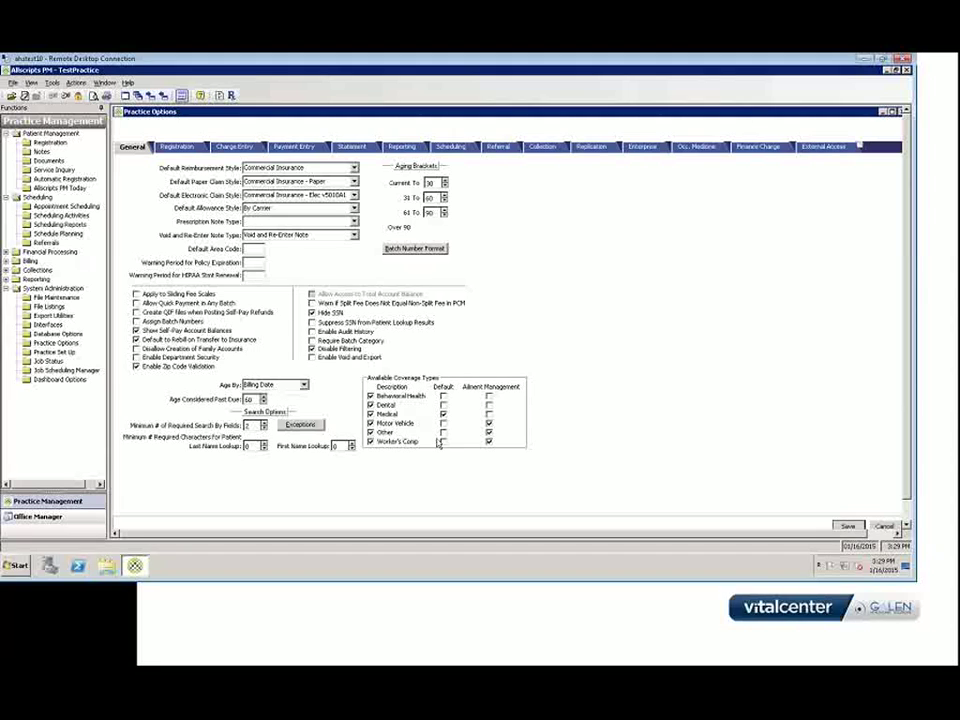
click(263, 428)
click(849, 528)
Load the test patient's record in Registration by patient number and view the detailed patient information
click(47, 143)
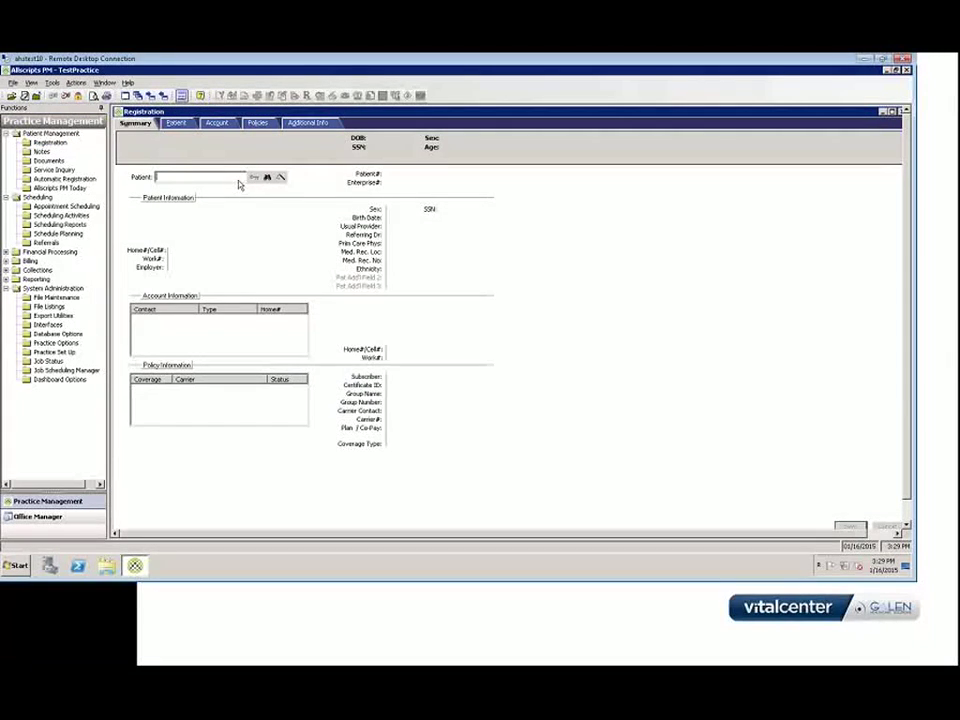
text(0)
key(Return)
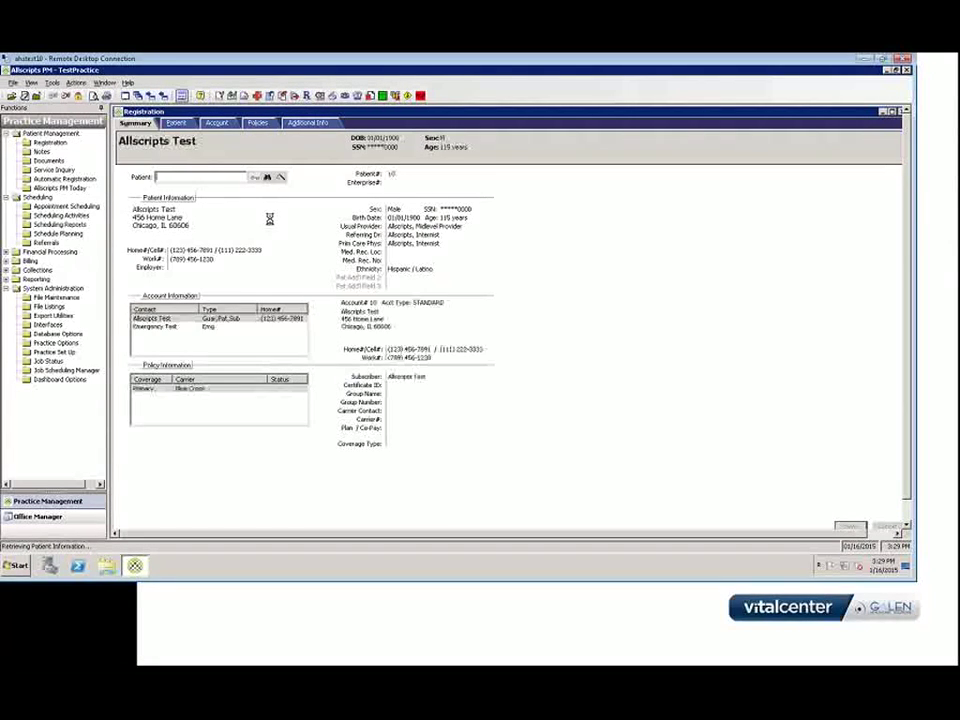
click(177, 123)
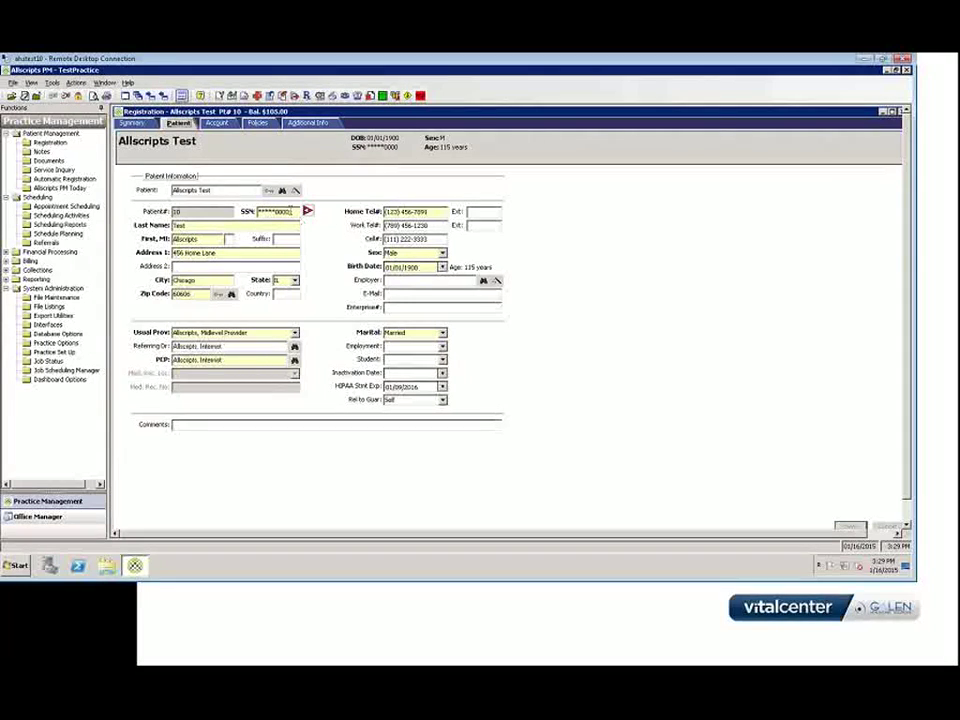
Reveal the test patient's full, masked SSN and close the Access SSN window
click(292, 212)
click(307, 215)
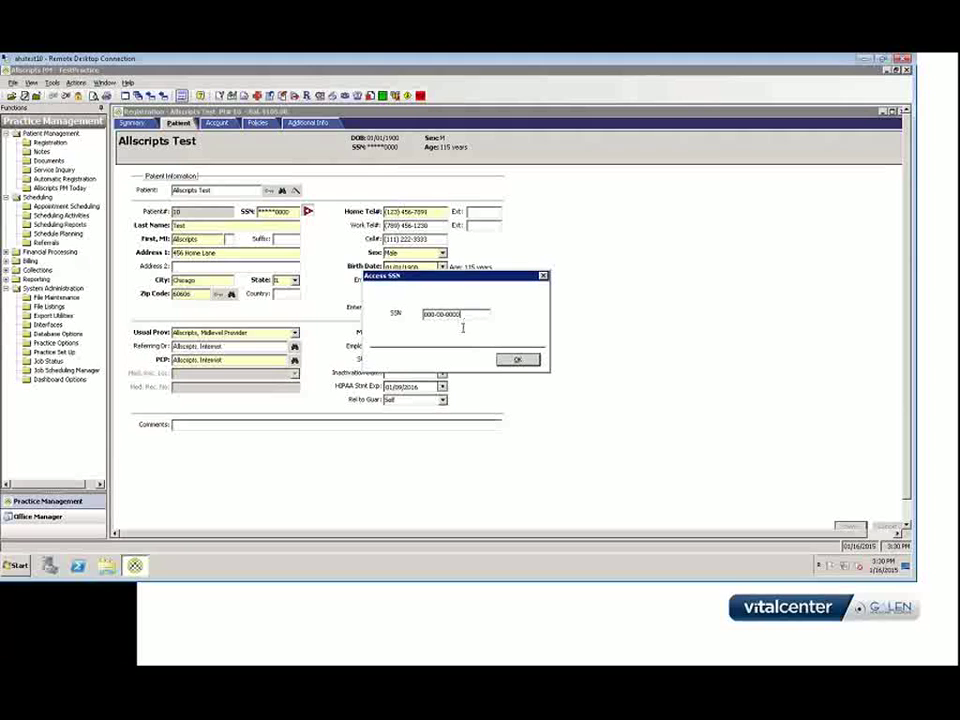
click(527, 361)
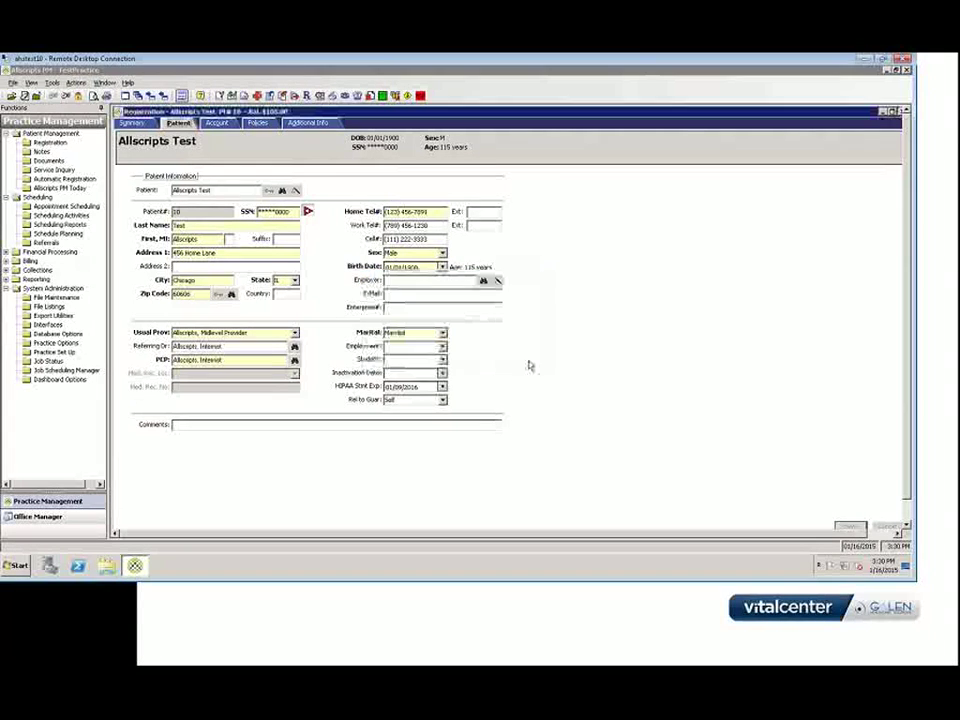